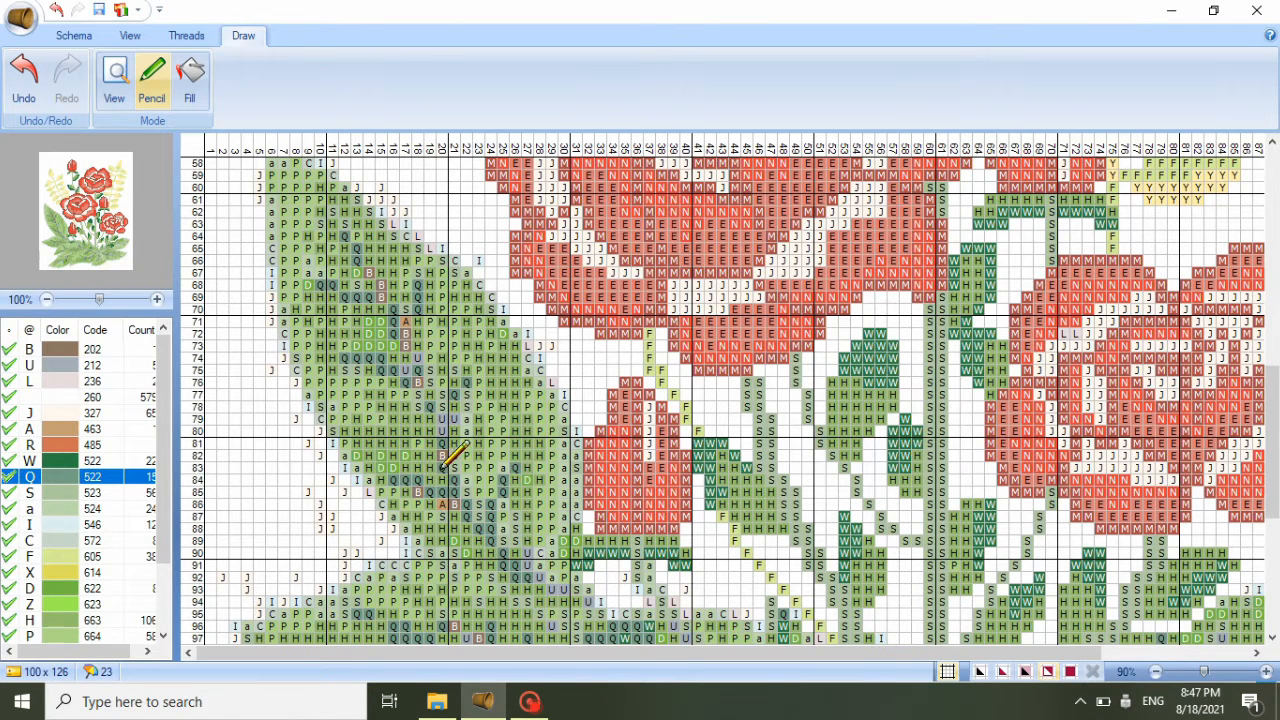
- Redraw the large left leaf's dark midrib and side veins with thread 522 (symbol Q), undoing the misplaced stitch
{"action": "left_click", "coordinate": [441, 418]}
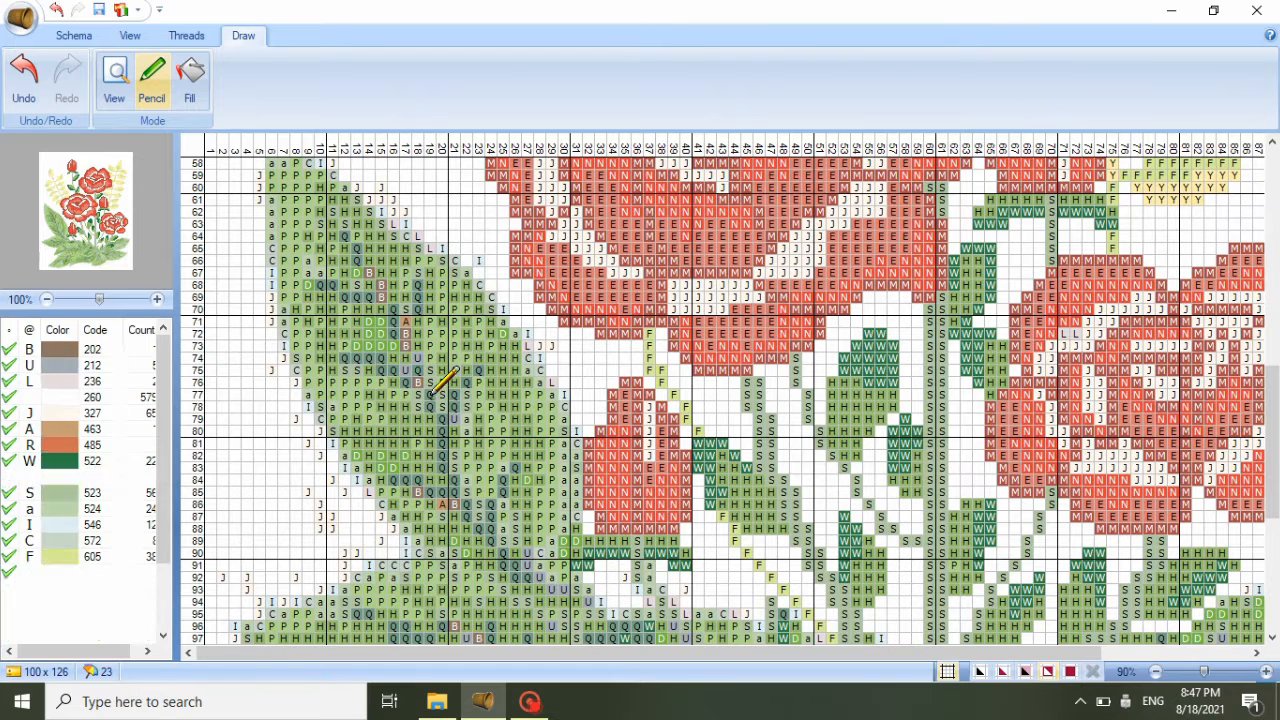
{"action": "left_click", "coordinate": [414, 349]}
{"action": "left_click", "coordinate": [57, 11]}
{"action": "left_click", "coordinate": [418, 357]}
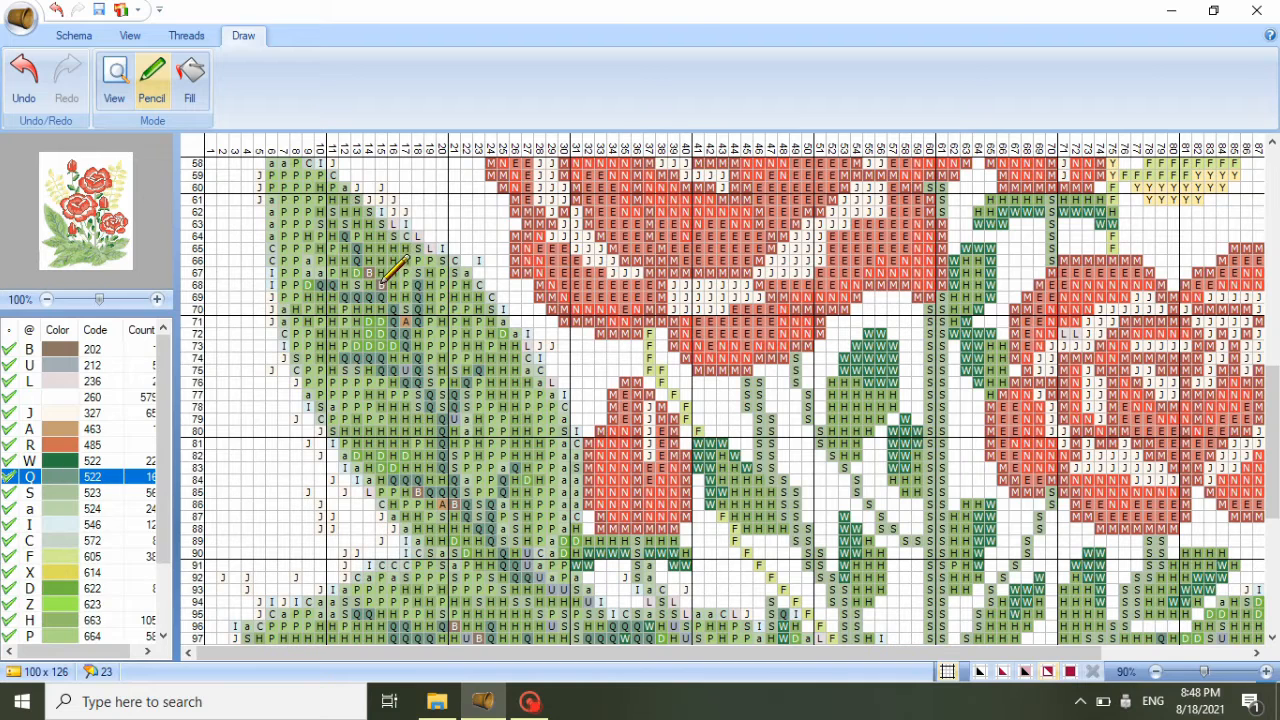
- Fill the large left leaf's outer half, from its tip down to the base, with thread 664 (symbol P), leaving the veins dark
{"action": "left_click", "coordinate": [66, 636]}
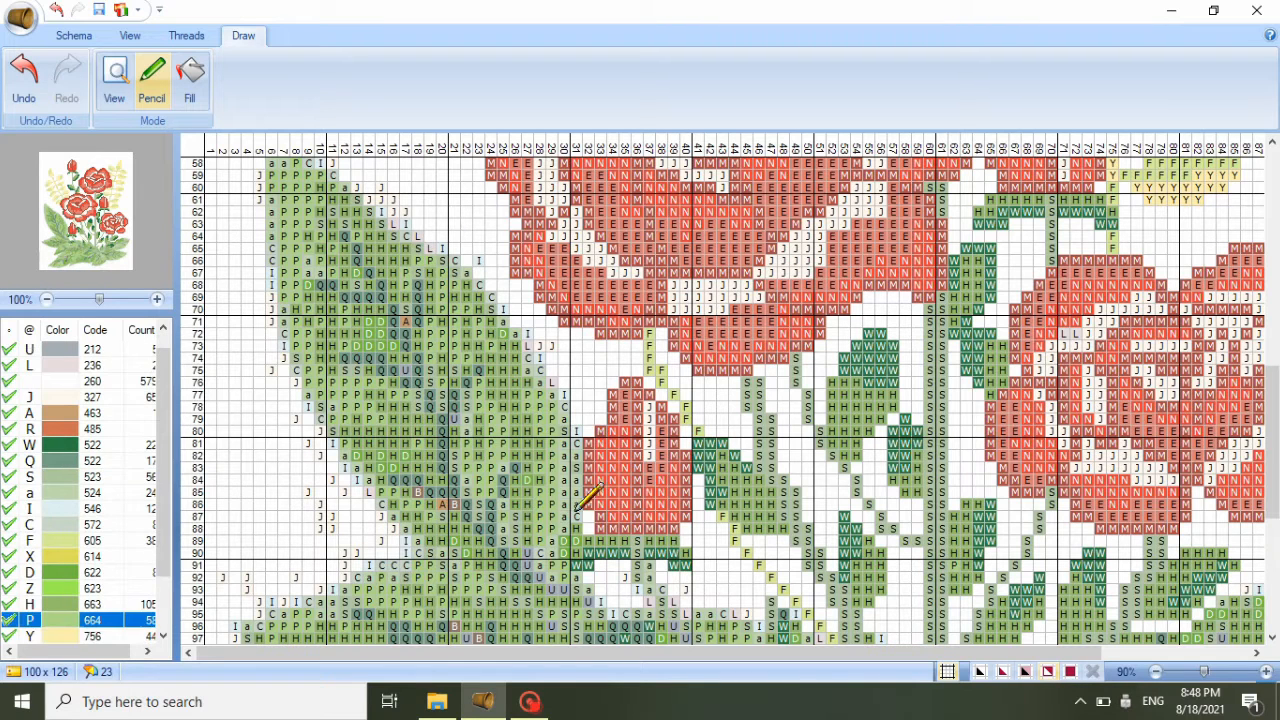
{"action": "left_click", "coordinate": [454, 419]}
{"action": "mouse_move", "coordinate": [420, 494]}
{"action": "left_mouse_down"}
{"action": "mouse_move", "coordinate": [380, 502]}
{"action": "mouse_move", "coordinate": [344, 448]}
{"action": "mouse_move", "coordinate": [404, 440]}
{"action": "mouse_move", "coordinate": [350, 455]}
{"action": "left_mouse_up"}
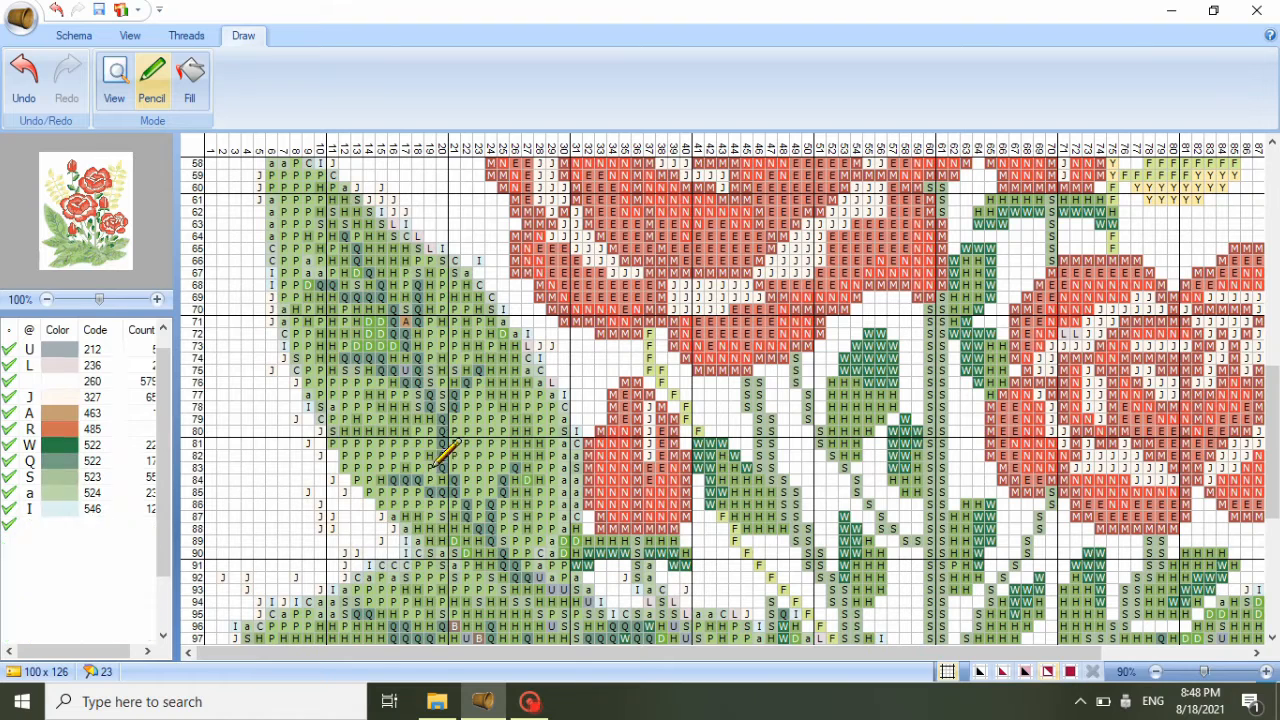
{"action": "mouse_move", "coordinate": [489, 555]}
{"action": "left_mouse_down"}
{"action": "mouse_move", "coordinate": [421, 524]}
{"action": "mouse_move", "coordinate": [448, 519]}
{"action": "mouse_move", "coordinate": [442, 506]}
{"action": "mouse_move", "coordinate": [466, 542]}
{"action": "mouse_move", "coordinate": [435, 549]}
{"action": "mouse_move", "coordinate": [493, 565]}
{"action": "mouse_move", "coordinate": [422, 545]}
{"action": "mouse_move", "coordinate": [393, 512]}
{"action": "left_mouse_up"}
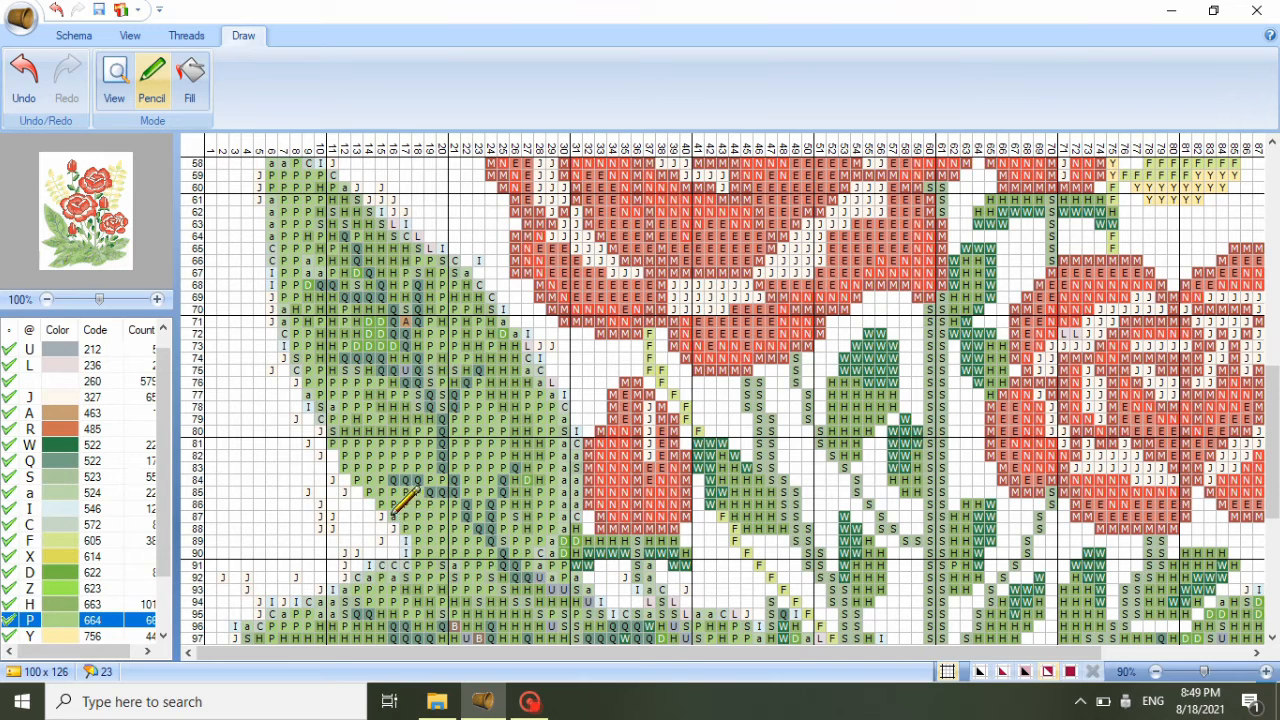
{"action": "mouse_move", "coordinate": [281, 400]}
{"action": "left_mouse_down"}
{"action": "mouse_move", "coordinate": [323, 433]}
{"action": "mouse_move", "coordinate": [393, 427]}
{"action": "mouse_move", "coordinate": [323, 408]}
{"action": "mouse_move", "coordinate": [433, 419]}
{"action": "mouse_move", "coordinate": [414, 397]}
{"action": "mouse_move", "coordinate": [383, 404]}
{"action": "mouse_move", "coordinate": [368, 377]}
{"action": "mouse_move", "coordinate": [288, 359]}
{"action": "mouse_move", "coordinate": [297, 294]}
{"action": "left_mouse_up"}
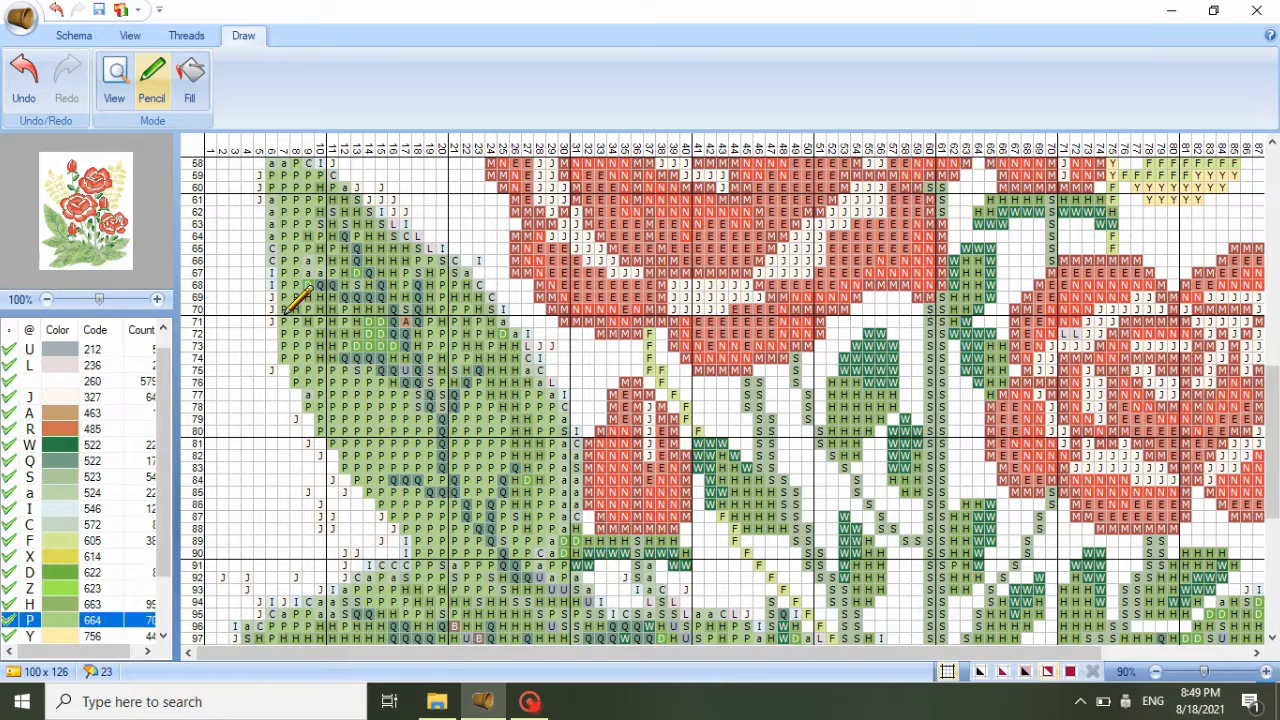
{"action": "scroll", "coordinate": [405, 212], "scroll_direction": "up", "scroll_amount": 2}
{"action": "mouse_move", "coordinate": [272, 170]}
{"action": "left_mouse_down"}
{"action": "mouse_move", "coordinate": [283, 374]}
{"action": "mouse_move", "coordinate": [306, 338]}
{"action": "mouse_move", "coordinate": [315, 258]}
{"action": "mouse_move", "coordinate": [291, 190]}
{"action": "mouse_move", "coordinate": [287, 254]}
{"action": "mouse_move", "coordinate": [308, 357]}
{"action": "mouse_move", "coordinate": [354, 317]}
{"action": "mouse_move", "coordinate": [366, 330]}
{"action": "mouse_move", "coordinate": [322, 286]}
{"action": "mouse_move", "coordinate": [322, 247]}
{"action": "left_mouse_up"}
{"action": "mouse_move", "coordinate": [297, 185]}
{"action": "left_mouse_down"}
{"action": "mouse_move", "coordinate": [318, 183]}
{"action": "mouse_move", "coordinate": [349, 251]}
{"action": "mouse_move", "coordinate": [322, 420]}
{"action": "mouse_move", "coordinate": [345, 365]}
{"action": "mouse_move", "coordinate": [372, 360]}
{"action": "mouse_move", "coordinate": [418, 402]}
{"action": "left_mouse_up"}
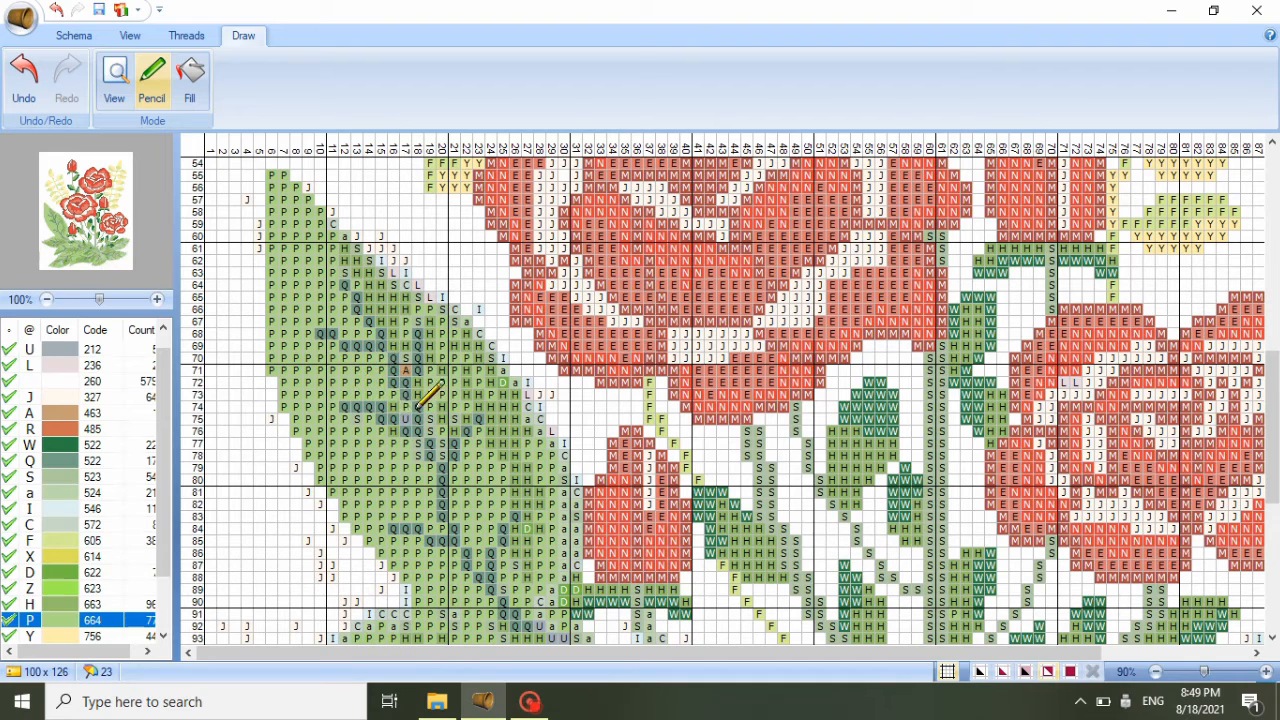
- Fill the large left leaf's inner half, between the midrib and the rosebud, with thread 524 (symbol a)
{"action": "left_click", "coordinate": [70, 493]}
{"action": "mouse_move", "coordinate": [343, 214]}
{"action": "left_mouse_down"}
{"action": "mouse_move", "coordinate": [352, 271]}
{"action": "mouse_move", "coordinate": [365, 278]}
{"action": "mouse_move", "coordinate": [368, 263]}
{"action": "mouse_move", "coordinate": [385, 313]}
{"action": "mouse_move", "coordinate": [405, 287]}
{"action": "left_mouse_up"}
{"action": "mouse_move", "coordinate": [393, 338]}
{"action": "left_mouse_down"}
{"action": "mouse_move", "coordinate": [407, 370]}
{"action": "mouse_move", "coordinate": [427, 305]}
{"action": "mouse_move", "coordinate": [417, 290]}
{"action": "mouse_move", "coordinate": [441, 423]}
{"action": "mouse_move", "coordinate": [448, 310]}
{"action": "mouse_move", "coordinate": [455, 389]}
{"action": "mouse_move", "coordinate": [443, 452]}
{"action": "left_mouse_up"}
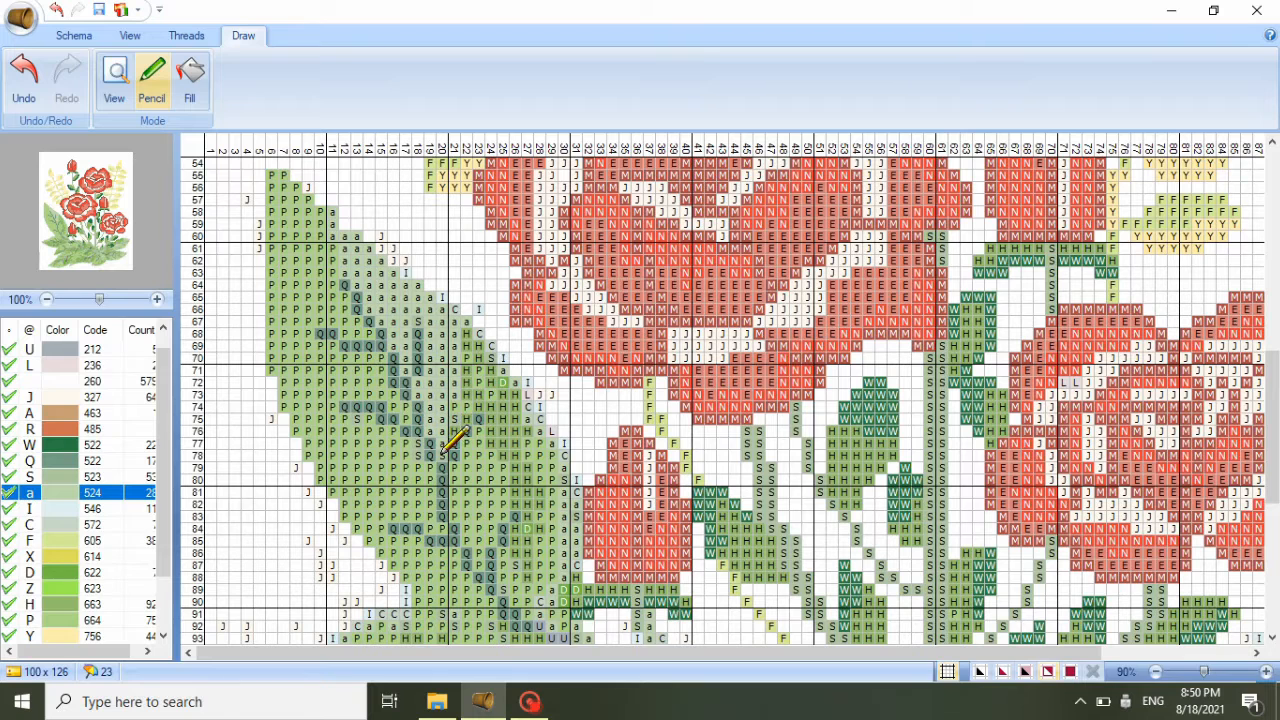
{"action": "mouse_move", "coordinate": [453, 407]}
{"action": "left_mouse_down"}
{"action": "mouse_move", "coordinate": [472, 335]}
{"action": "mouse_move", "coordinate": [456, 310]}
{"action": "mouse_move", "coordinate": [486, 381]}
{"action": "mouse_move", "coordinate": [489, 350]}
{"action": "mouse_move", "coordinate": [504, 422]}
{"action": "mouse_move", "coordinate": [468, 461]}
{"action": "mouse_move", "coordinate": [491, 482]}
{"action": "mouse_move", "coordinate": [467, 466]}
{"action": "mouse_move", "coordinate": [459, 493]}
{"action": "mouse_move", "coordinate": [507, 380]}
{"action": "mouse_move", "coordinate": [517, 430]}
{"action": "mouse_move", "coordinate": [491, 502]}
{"action": "mouse_move", "coordinate": [456, 518]}
{"action": "mouse_move", "coordinate": [505, 493]}
{"action": "mouse_move", "coordinate": [474, 503]}
{"action": "mouse_move", "coordinate": [480, 563]}
{"action": "mouse_move", "coordinate": [488, 542]}
{"action": "mouse_move", "coordinate": [471, 526]}
{"action": "mouse_move", "coordinate": [493, 534]}
{"action": "mouse_move", "coordinate": [519, 480]}
{"action": "mouse_move", "coordinate": [528, 402]}
{"action": "mouse_move", "coordinate": [527, 482]}
{"action": "mouse_move", "coordinate": [499, 523]}
{"action": "mouse_move", "coordinate": [564, 445]}
{"action": "mouse_move", "coordinate": [542, 311]}
{"action": "mouse_move", "coordinate": [555, 332]}
{"action": "mouse_move", "coordinate": [555, 316]}
{"action": "mouse_move", "coordinate": [541, 404]}
{"action": "mouse_move", "coordinate": [526, 414]}
{"action": "mouse_move", "coordinate": [549, 403]}
{"action": "mouse_move", "coordinate": [515, 433]}
{"action": "mouse_move", "coordinate": [532, 457]}
{"action": "mouse_move", "coordinate": [578, 452]}
{"action": "left_mouse_up"}
{"action": "scroll", "coordinate": [545, 385], "scroll_direction": "down", "scroll_amount": 3}
{"action": "mouse_move", "coordinate": [560, 501]}
{"action": "left_mouse_down"}
{"action": "mouse_move", "coordinate": [524, 470]}
{"action": "mouse_move", "coordinate": [530, 481]}
{"action": "mouse_move", "coordinate": [553, 408]}
{"action": "left_mouse_up"}
- Clear the stray pale stitches around both edges of the large left leaf using background thread 260
{"action": "mouse_move", "coordinate": [1273, 454]}
{"action": "left_mouse_down"}
{"action": "mouse_move", "coordinate": [1277, 390]}
{"action": "mouse_move", "coordinate": [1277, 412]}
{"action": "left_mouse_up"}
{"action": "left_click", "coordinate": [126, 382]}
{"action": "mouse_move", "coordinate": [540, 406]}
{"action": "left_mouse_down"}
{"action": "mouse_move", "coordinate": [582, 500]}
{"action": "mouse_move", "coordinate": [494, 336]}
{"action": "mouse_move", "coordinate": [408, 284]}
{"action": "mouse_move", "coordinate": [316, 197]}
{"action": "mouse_move", "coordinate": [247, 201]}
{"action": "mouse_move", "coordinate": [336, 247]}
{"action": "left_mouse_up"}
{"action": "mouse_move", "coordinate": [298, 426]}
{"action": "left_mouse_down"}
{"action": "mouse_move", "coordinate": [291, 479]}
{"action": "mouse_move", "coordinate": [331, 582]}
{"action": "mouse_move", "coordinate": [412, 604]}
{"action": "mouse_move", "coordinate": [336, 576]}
{"action": "left_mouse_up"}
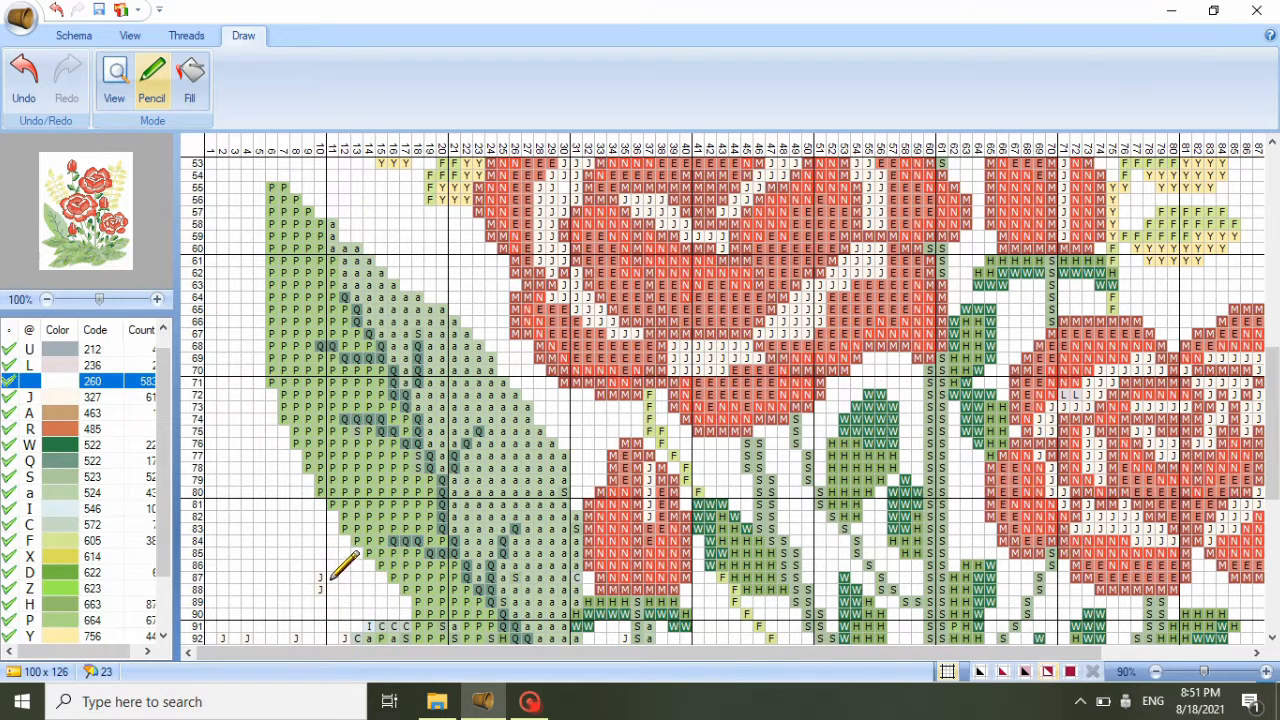
- Extend the large leaf's edge beside the rosebud with thread 524 stitches along column 31
{"action": "left_click", "coordinate": [96, 493]}
{"action": "left_click_drag", "start_coordinate": [578, 524], "coordinate": [577, 578]}
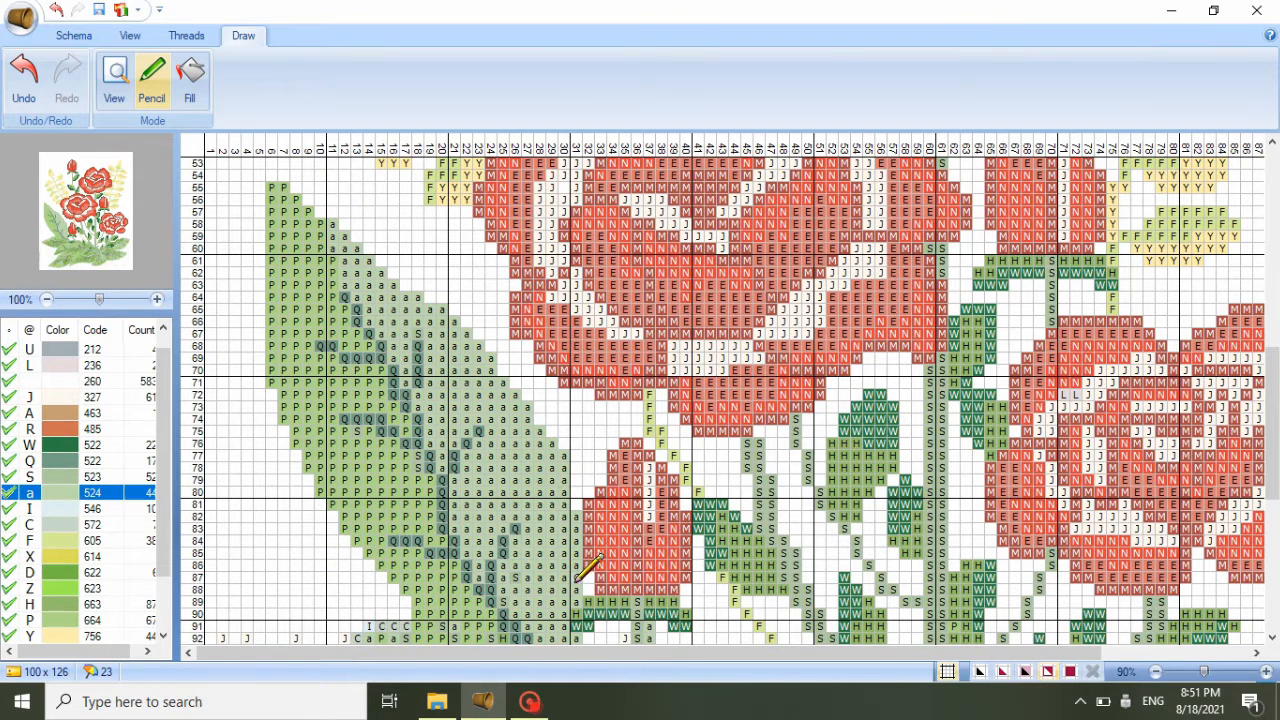
{"action": "left_click", "coordinate": [577, 577]}
{"action": "left_click_drag", "start_coordinate": [577, 504], "coordinate": [575, 493]}
{"action": "scroll", "coordinate": [575, 493], "scroll_direction": "down", "scroll_amount": 1}
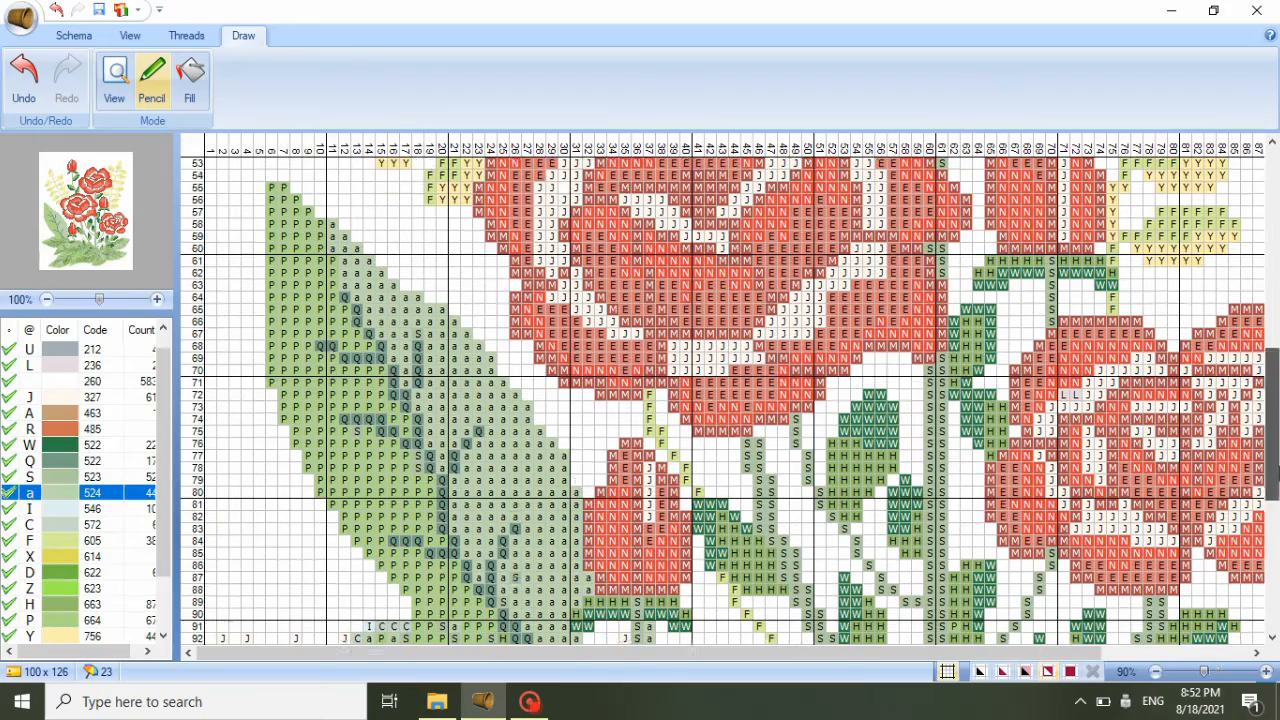
{"action": "left_click", "coordinate": [578, 468]}
- Extend the large leaf's midrib along row 94 with thread 522 (symbol Q) and clear stray stitches below the rosebud with thread 260
{"action": "scroll", "coordinate": [581, 461], "scroll_direction": "down", "scroll_amount": 6}
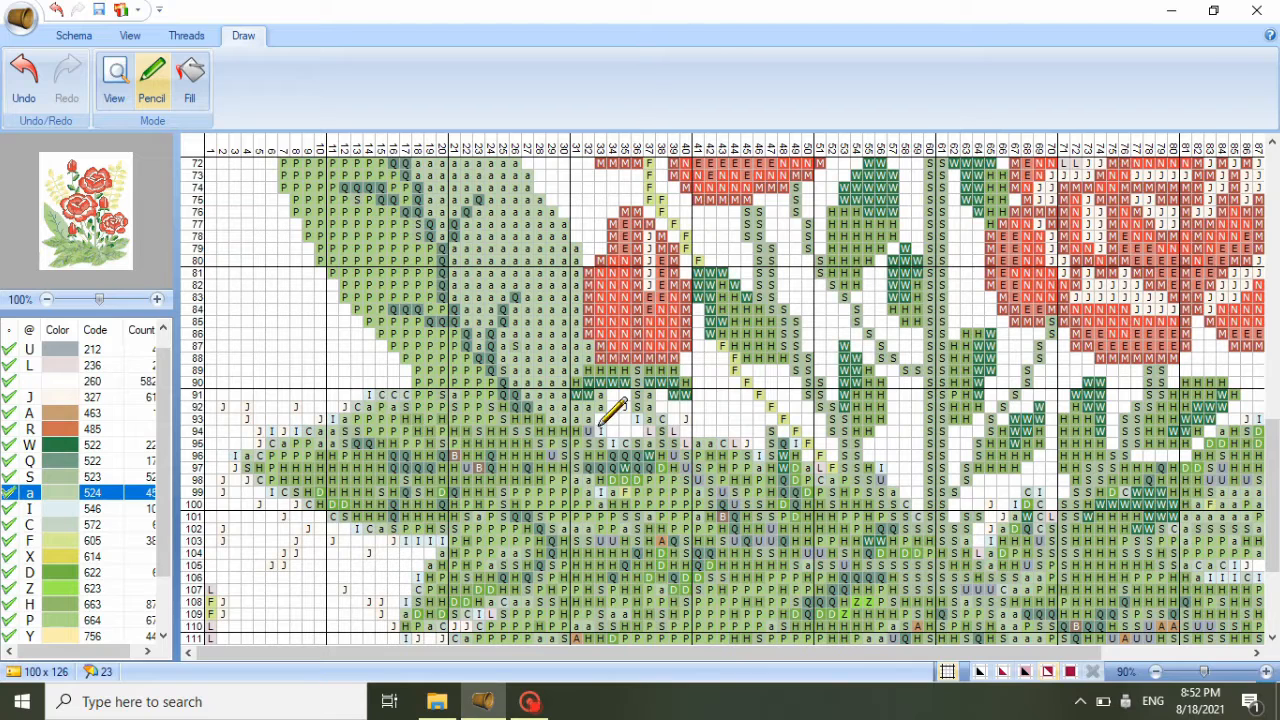
{"action": "left_click", "coordinate": [120, 460]}
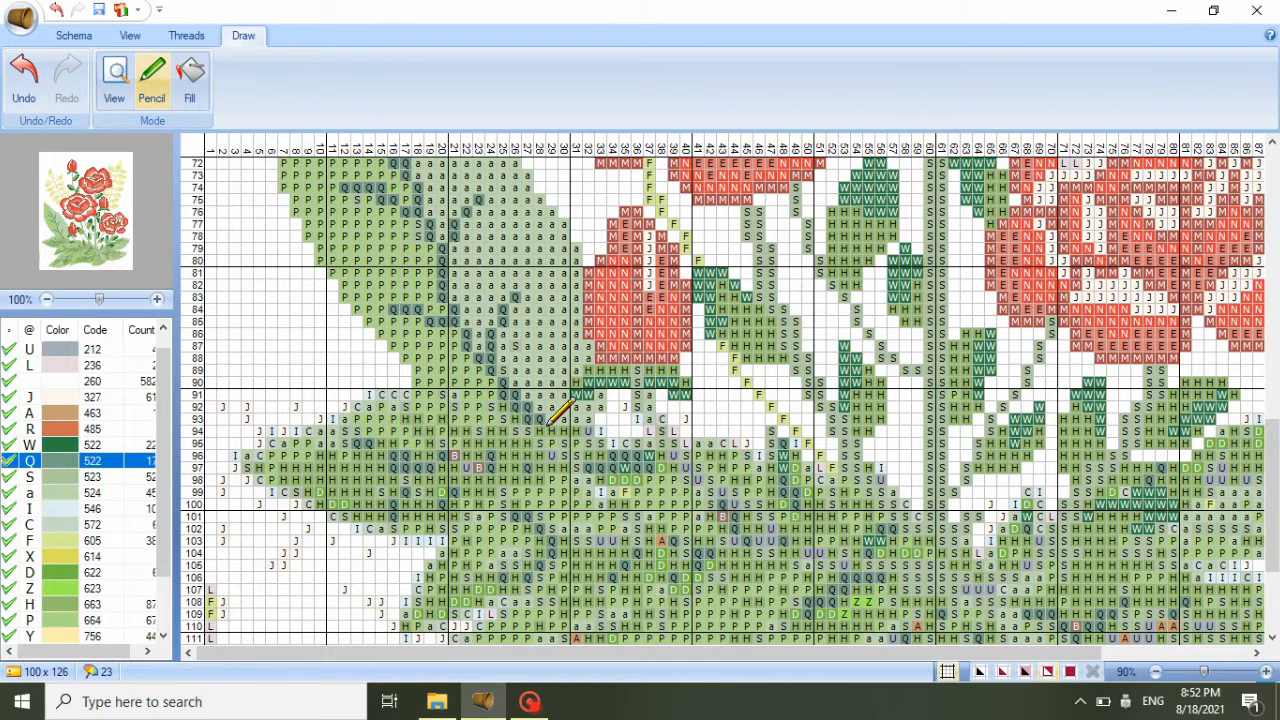
{"action": "left_click", "coordinate": [84, 381]}
{"action": "left_click", "coordinate": [601, 431]}
{"action": "left_click", "coordinate": [590, 431]}
{"action": "left_click", "coordinate": [624, 408]}
{"action": "left_click", "coordinate": [636, 419]}
{"action": "left_click", "coordinate": [685, 420]}
{"action": "left_click", "coordinate": [663, 419]}
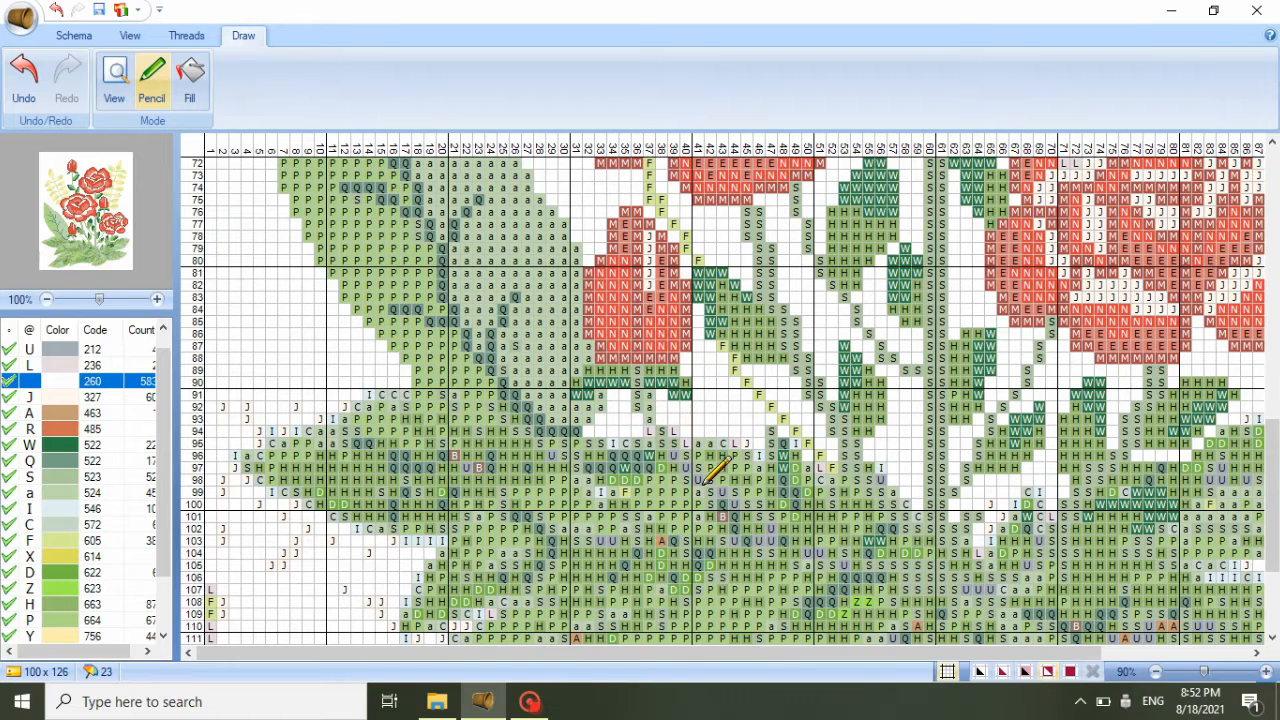
- Touch up the stitches beside the large leaf's midrib near rows 93 and 94 with thread 524
{"action": "left_click", "coordinate": [68, 498]}
{"action": "left_click", "coordinate": [506, 434]}
{"action": "left_click", "coordinate": [499, 411]}
- Draw the horizontal leaf's midrib along row 97 and its short side veins with thread 522 (symbol Q)
{"action": "left_click", "coordinate": [68, 460]}
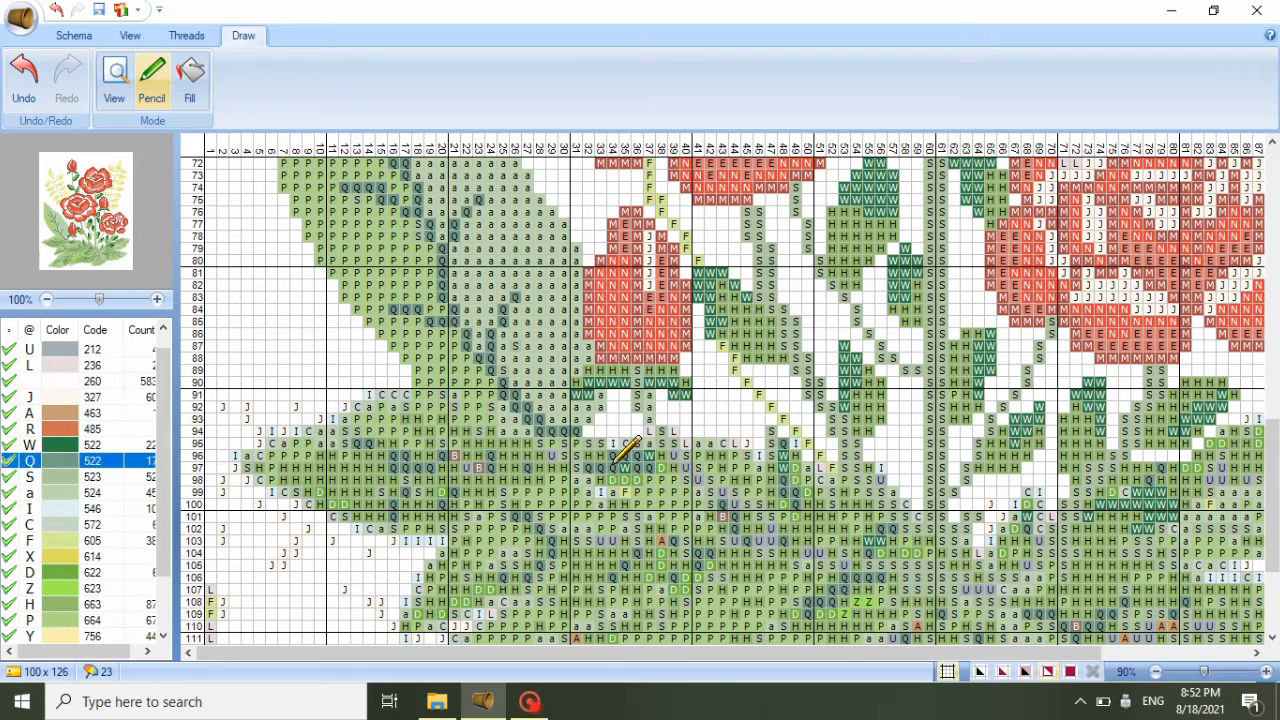
{"action": "left_click_drag", "start_coordinate": [604, 468], "coordinate": [529, 468]}
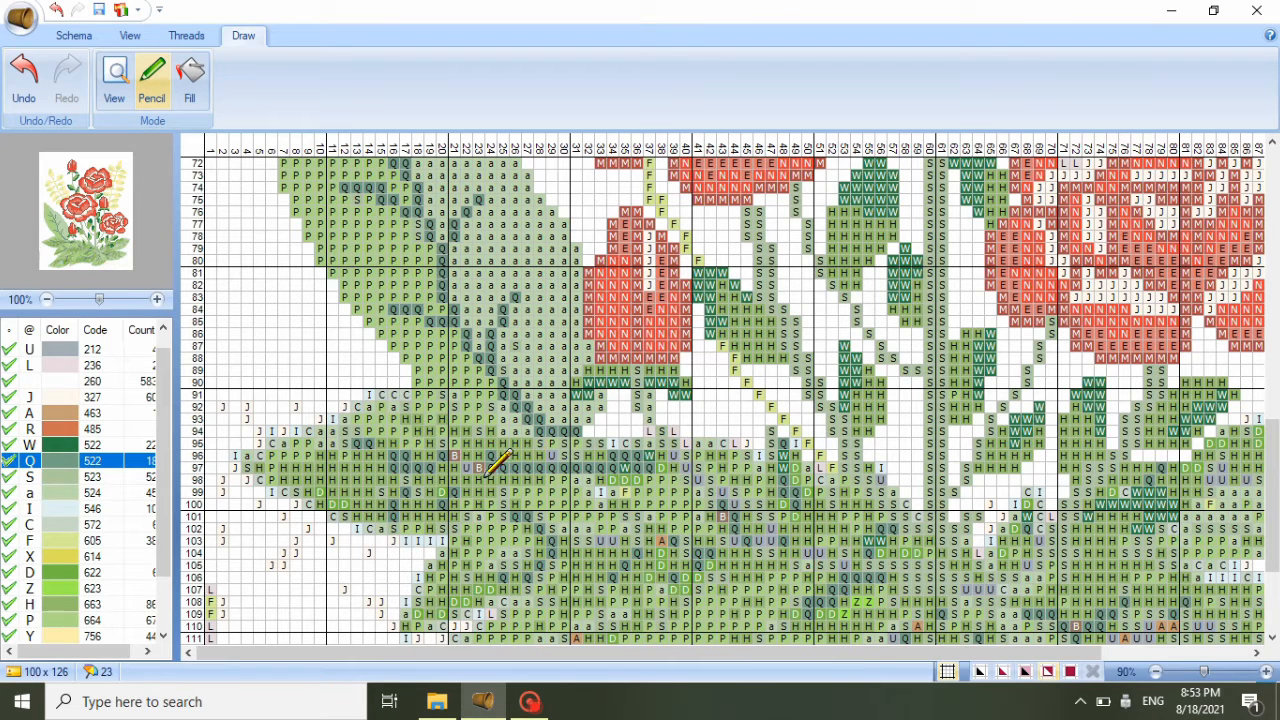
{"action": "left_click_drag", "start_coordinate": [500, 467], "coordinate": [424, 466]}
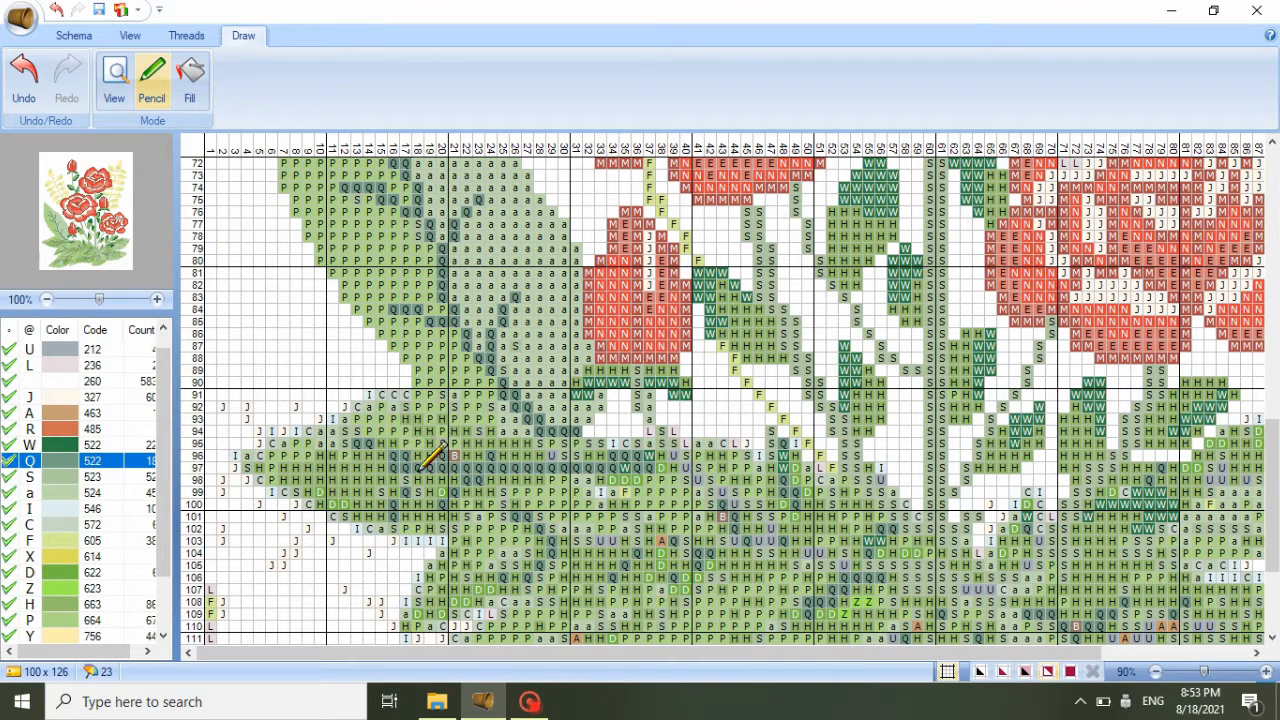
{"action": "left_click", "coordinate": [427, 433]}
{"action": "left_click_drag", "start_coordinate": [393, 464], "coordinate": [319, 464]}
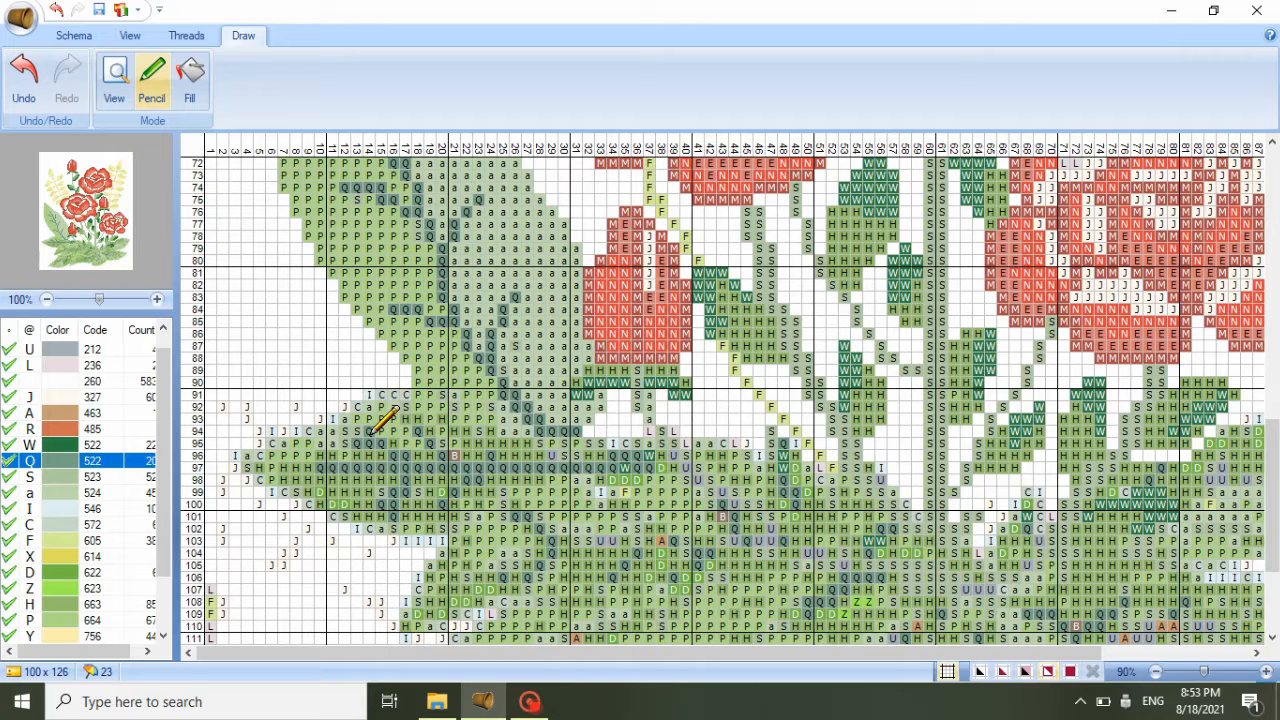
- Fill the horizontal leaf's upper half, above the row 97 midrib, with thread 524 (symbol a)
{"action": "left_click", "coordinate": [76, 496]}
{"action": "mouse_move", "coordinate": [492, 416]}
{"action": "left_mouse_down"}
{"action": "mouse_move", "coordinate": [369, 394]}
{"action": "mouse_move", "coordinate": [440, 396]}
{"action": "mouse_move", "coordinate": [447, 412]}
{"action": "mouse_move", "coordinate": [363, 421]}
{"action": "mouse_move", "coordinate": [344, 410]}
{"action": "mouse_move", "coordinate": [308, 432]}
{"action": "mouse_move", "coordinate": [259, 431]}
{"action": "mouse_move", "coordinate": [269, 449]}
{"action": "mouse_move", "coordinate": [319, 426]}
{"action": "mouse_move", "coordinate": [337, 436]}
{"action": "mouse_move", "coordinate": [408, 419]}
{"action": "mouse_move", "coordinate": [308, 446]}
{"action": "mouse_move", "coordinate": [391, 428]}
{"action": "mouse_move", "coordinate": [413, 443]}
{"action": "mouse_move", "coordinate": [383, 427]}
{"action": "left_mouse_up"}
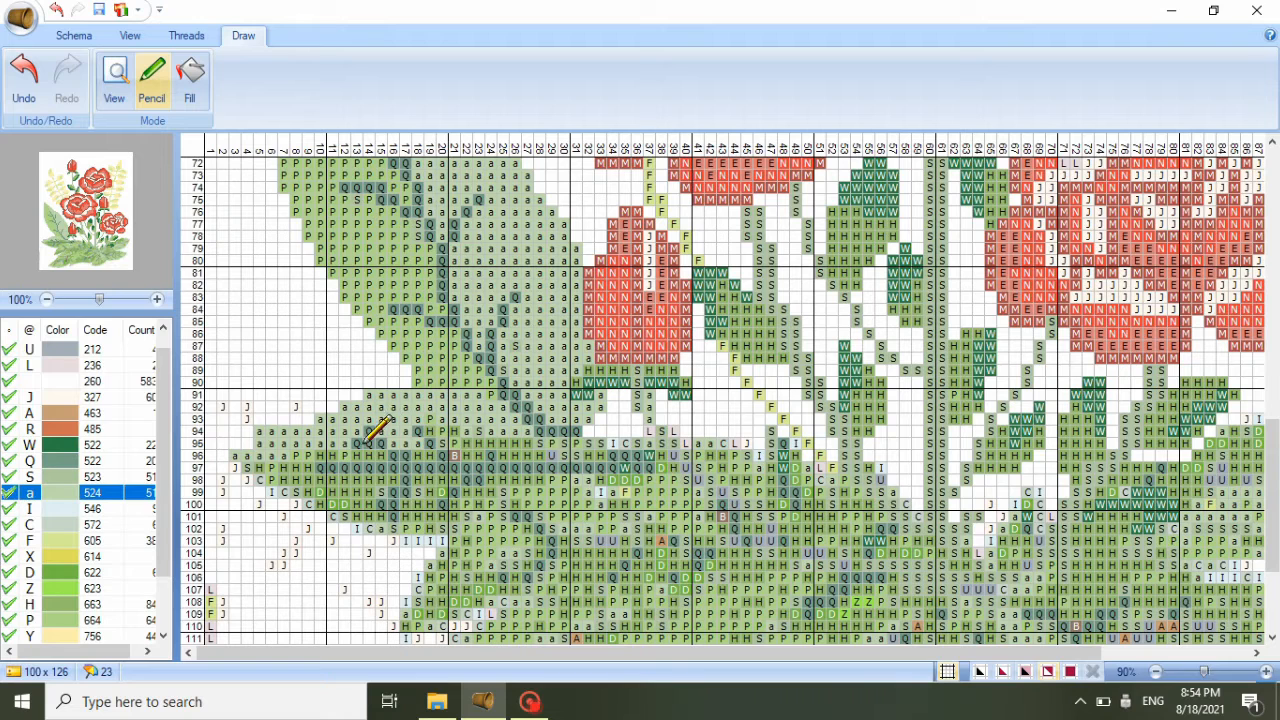
{"action": "left_click_drag", "start_coordinate": [372, 447], "coordinate": [415, 507]}
{"action": "mouse_move", "coordinate": [412, 450]}
{"action": "left_mouse_down"}
{"action": "mouse_move", "coordinate": [391, 482]}
{"action": "mouse_move", "coordinate": [451, 434]}
{"action": "mouse_move", "coordinate": [428, 422]}
{"action": "mouse_move", "coordinate": [451, 428]}
{"action": "mouse_move", "coordinate": [457, 449]}
{"action": "mouse_move", "coordinate": [606, 429]}
{"action": "left_mouse_up"}
- Fill the horizontal leaf's lower half, from row 98 to row 103, and its pointed tip with thread 664 (symbol P)
{"action": "scroll", "coordinate": [1143, 423], "scroll_direction": "down", "scroll_amount": 5}
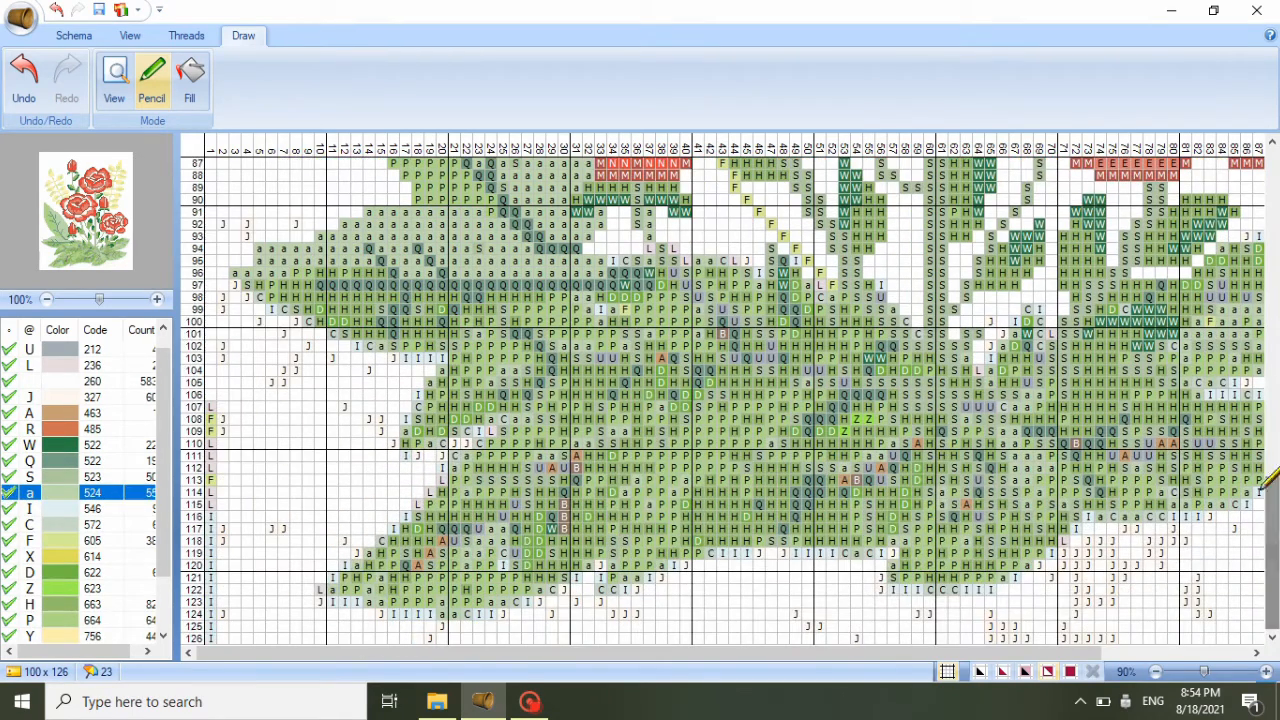
{"action": "left_click", "coordinate": [88, 619]}
{"action": "mouse_move", "coordinate": [380, 266]}
{"action": "left_mouse_down"}
{"action": "mouse_move", "coordinate": [236, 266]}
{"action": "mouse_move", "coordinate": [294, 282]}
{"action": "mouse_move", "coordinate": [264, 298]}
{"action": "mouse_move", "coordinate": [385, 292]}
{"action": "mouse_move", "coordinate": [385, 306]}
{"action": "mouse_move", "coordinate": [319, 311]}
{"action": "mouse_move", "coordinate": [367, 318]}
{"action": "mouse_move", "coordinate": [333, 330]}
{"action": "mouse_move", "coordinate": [372, 333]}
{"action": "mouse_move", "coordinate": [357, 314]}
{"action": "mouse_move", "coordinate": [438, 302]}
{"action": "mouse_move", "coordinate": [421, 296]}
{"action": "mouse_move", "coordinate": [438, 308]}
{"action": "mouse_move", "coordinate": [431, 333]}
{"action": "mouse_move", "coordinate": [355, 348]}
{"action": "mouse_move", "coordinate": [441, 333]}
{"action": "mouse_move", "coordinate": [448, 302]}
{"action": "mouse_move", "coordinate": [448, 336]}
{"action": "mouse_move", "coordinate": [476, 321]}
{"action": "mouse_move", "coordinate": [453, 300]}
{"action": "mouse_move", "coordinate": [477, 310]}
{"action": "mouse_move", "coordinate": [515, 296]}
{"action": "left_mouse_up"}
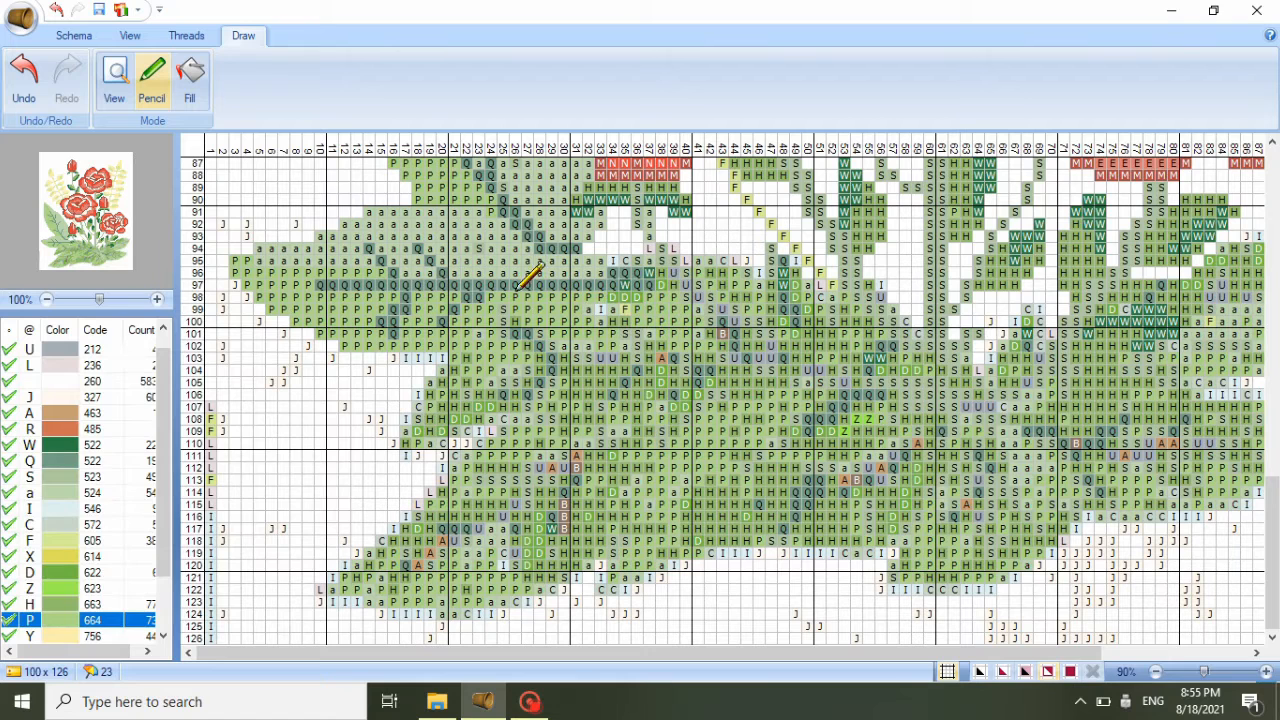
{"action": "mouse_move", "coordinate": [639, 294]}
{"action": "left_mouse_down"}
{"action": "mouse_move", "coordinate": [563, 297]}
{"action": "mouse_move", "coordinate": [627, 303]}
{"action": "mouse_move", "coordinate": [527, 318]}
{"action": "mouse_move", "coordinate": [590, 316]}
{"action": "mouse_move", "coordinate": [514, 318]}
{"action": "mouse_move", "coordinate": [442, 349]}
{"action": "mouse_move", "coordinate": [362, 356]}
{"action": "left_mouse_up"}
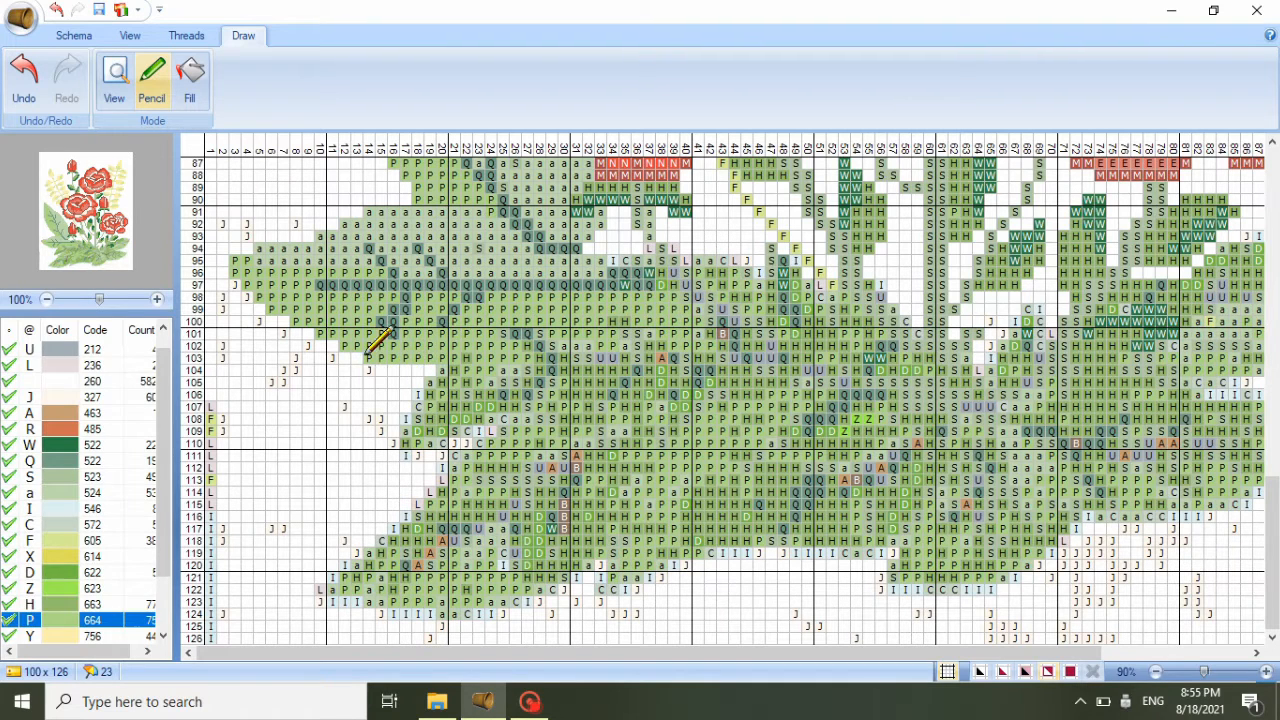
- Complete the horizontal leaf's upper edge with thread 524 and clear the stray stitches along the pattern's left margin with thread 260
{"action": "left_click", "coordinate": [57, 493]}
{"action": "left_click", "coordinate": [623, 268]}
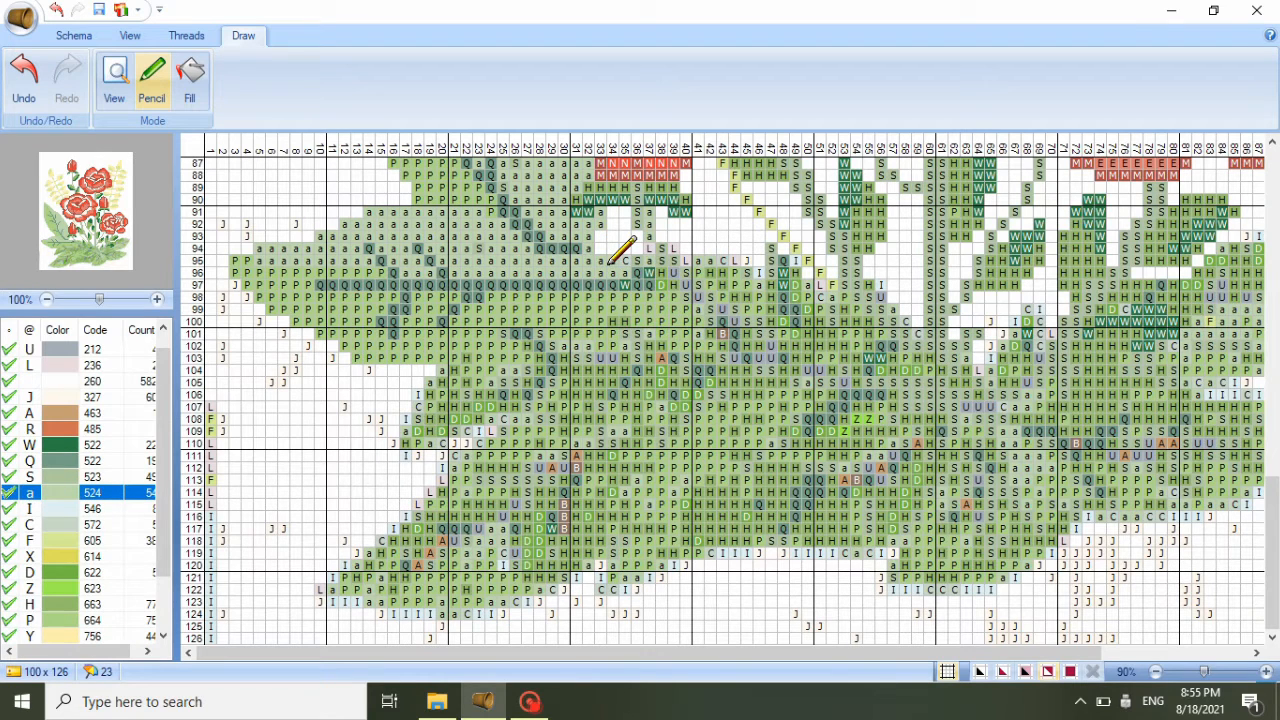
{"action": "left_click", "coordinate": [88, 382]}
{"action": "mouse_move", "coordinate": [296, 224]}
{"action": "left_mouse_down"}
{"action": "mouse_move", "coordinate": [249, 235]}
{"action": "mouse_move", "coordinate": [228, 292]}
{"action": "mouse_move", "coordinate": [244, 305]}
{"action": "mouse_move", "coordinate": [229, 372]}
{"action": "mouse_move", "coordinate": [222, 364]}
{"action": "mouse_move", "coordinate": [270, 322]}
{"action": "mouse_move", "coordinate": [304, 340]}
{"action": "mouse_move", "coordinate": [283, 368]}
{"action": "mouse_move", "coordinate": [366, 376]}
{"action": "mouse_move", "coordinate": [227, 418]}
{"action": "mouse_move", "coordinate": [212, 462]}
{"action": "mouse_move", "coordinate": [216, 602]}
{"action": "mouse_move", "coordinate": [208, 517]}
{"action": "mouse_move", "coordinate": [220, 612]}
{"action": "mouse_move", "coordinate": [341, 428]}
{"action": "mouse_move", "coordinate": [378, 434]}
{"action": "mouse_move", "coordinate": [355, 530]}
{"action": "left_mouse_up"}
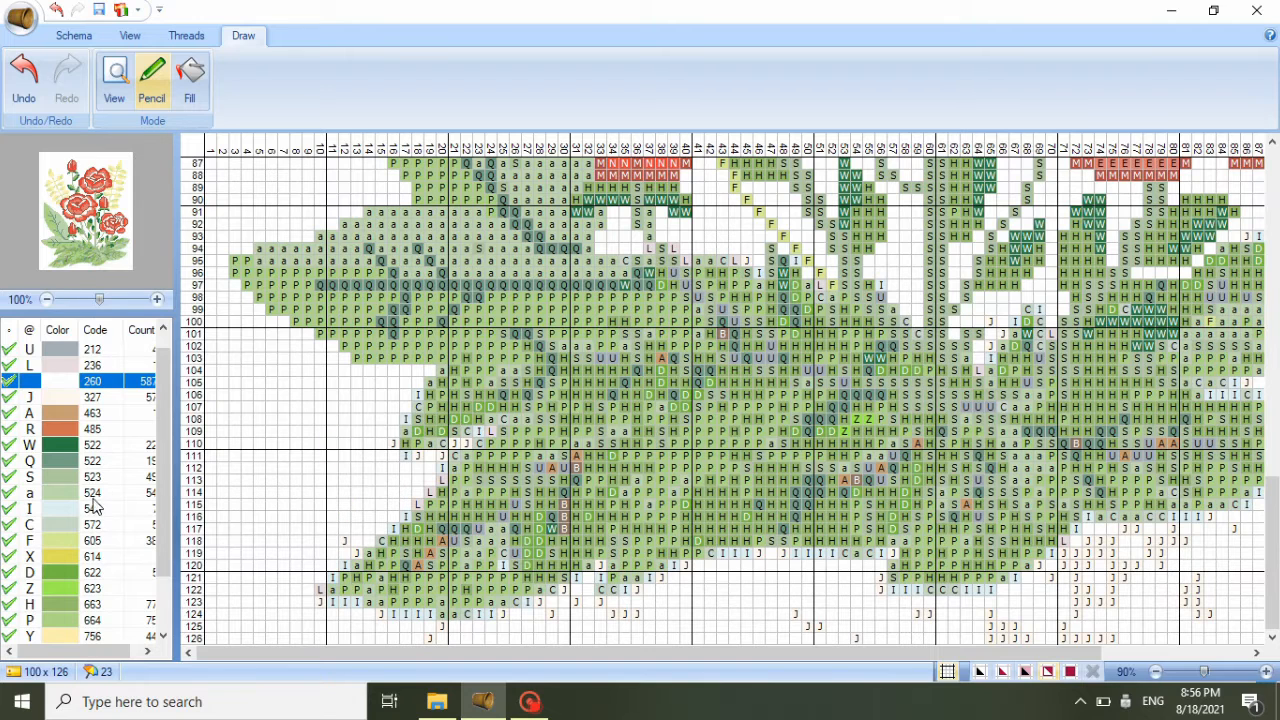
- Recolour the mixed stitches near columns 42 to 44 and along row 104 below the stems with thread 523 (symbol S)
{"action": "left_click", "coordinate": [86, 462]}
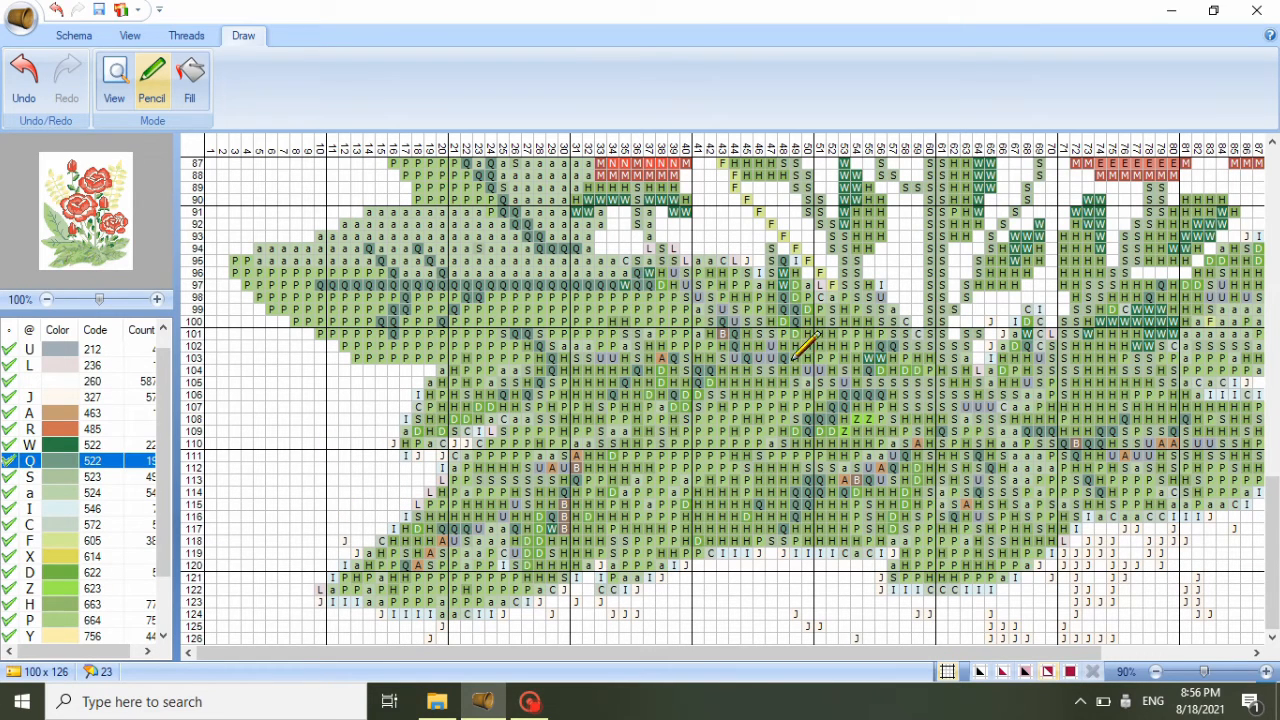
{"action": "left_click", "coordinate": [66, 480]}
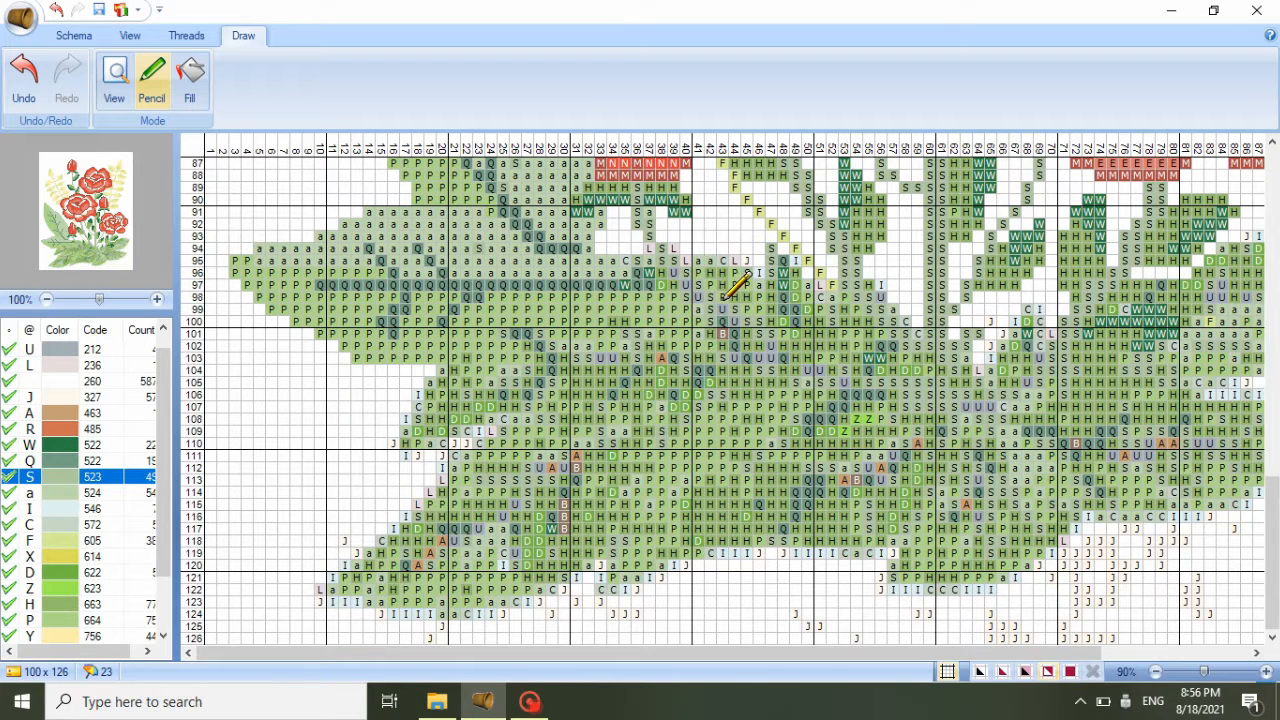
{"action": "left_click", "coordinate": [797, 365]}
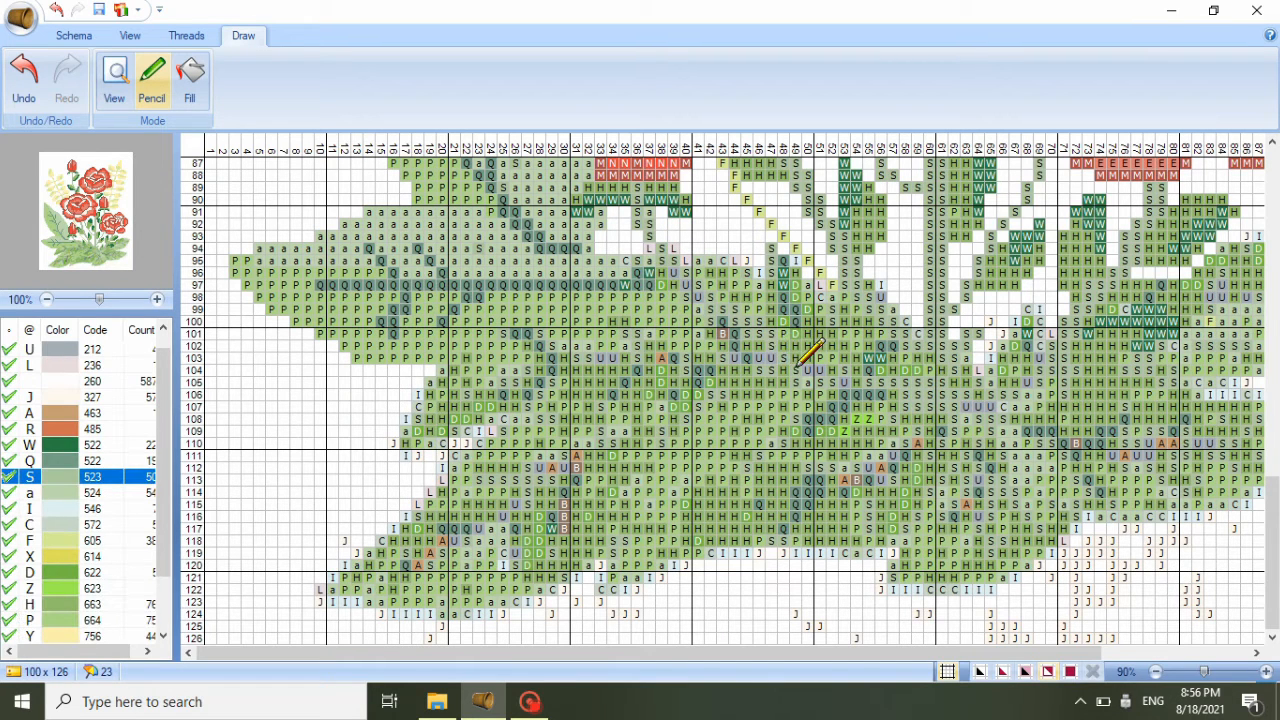
{"action": "left_click_drag", "start_coordinate": [826, 368], "coordinate": [917, 364]}
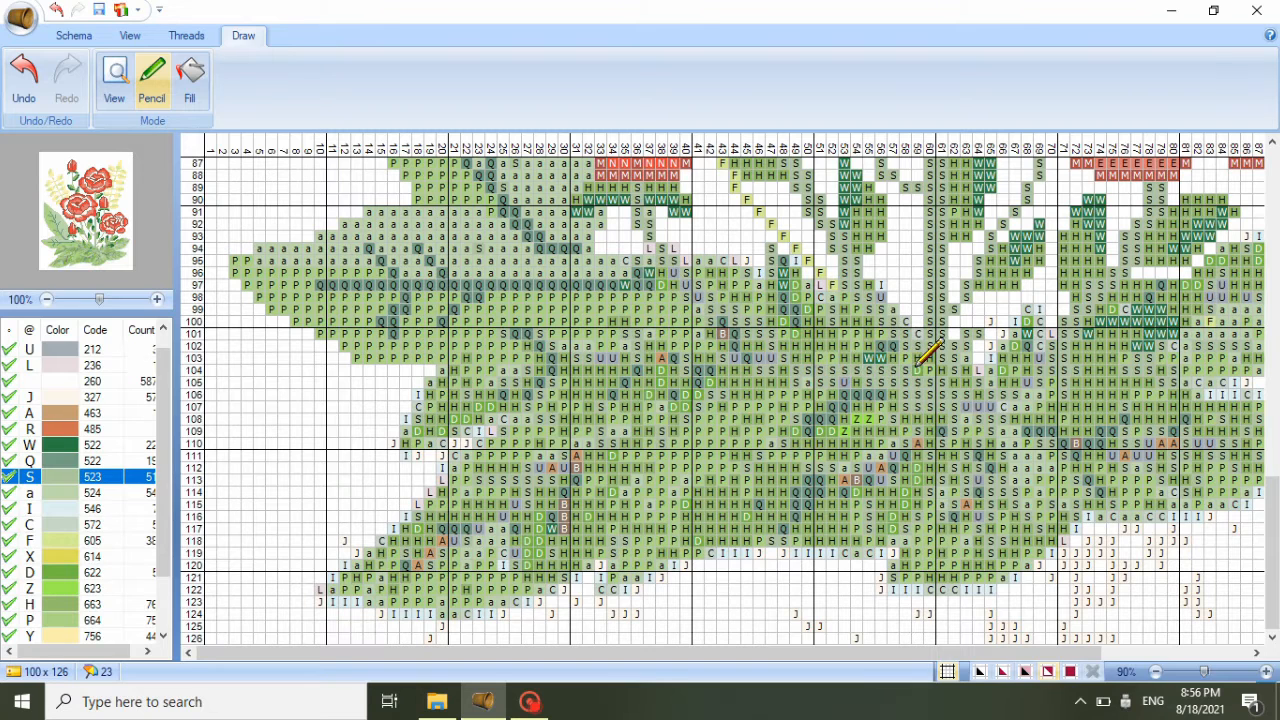
- Draw the next leaf's midrib along row 102 with branching side veins in thread 522 (symbol Q)
{"action": "left_click", "coordinate": [90, 461]}
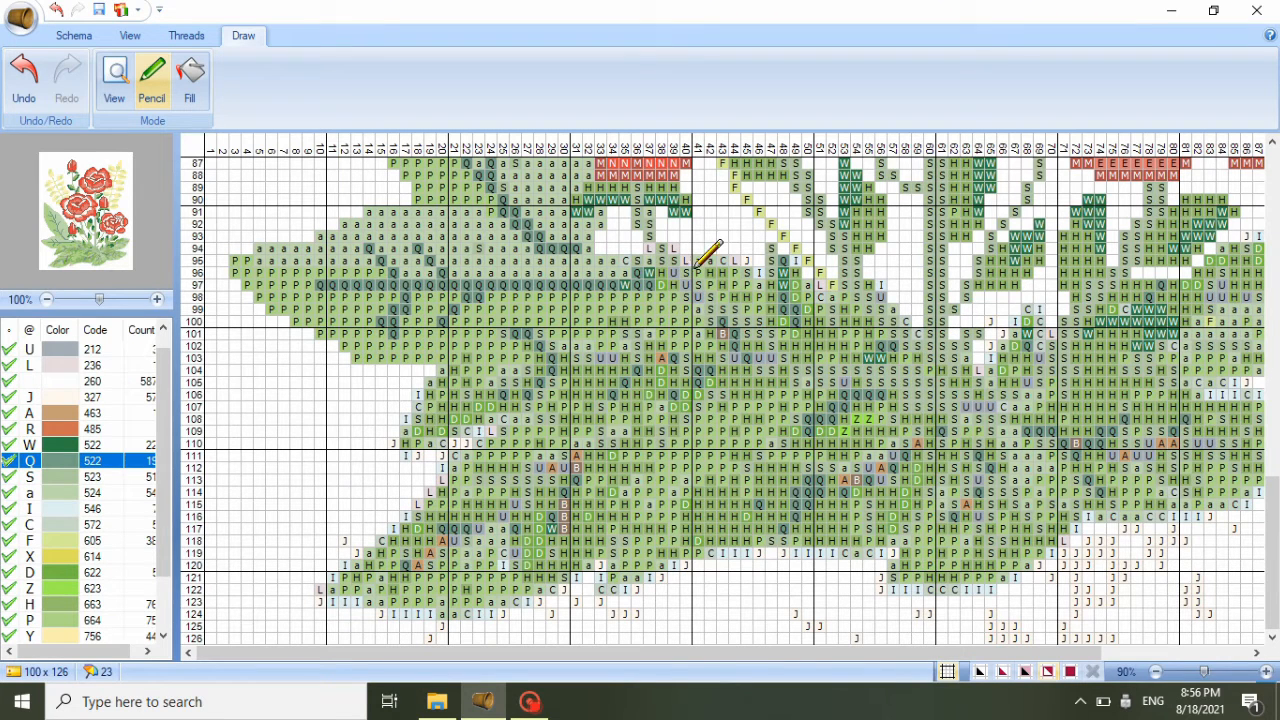
{"action": "left_click_drag", "start_coordinate": [774, 345], "coordinate": [549, 346]}
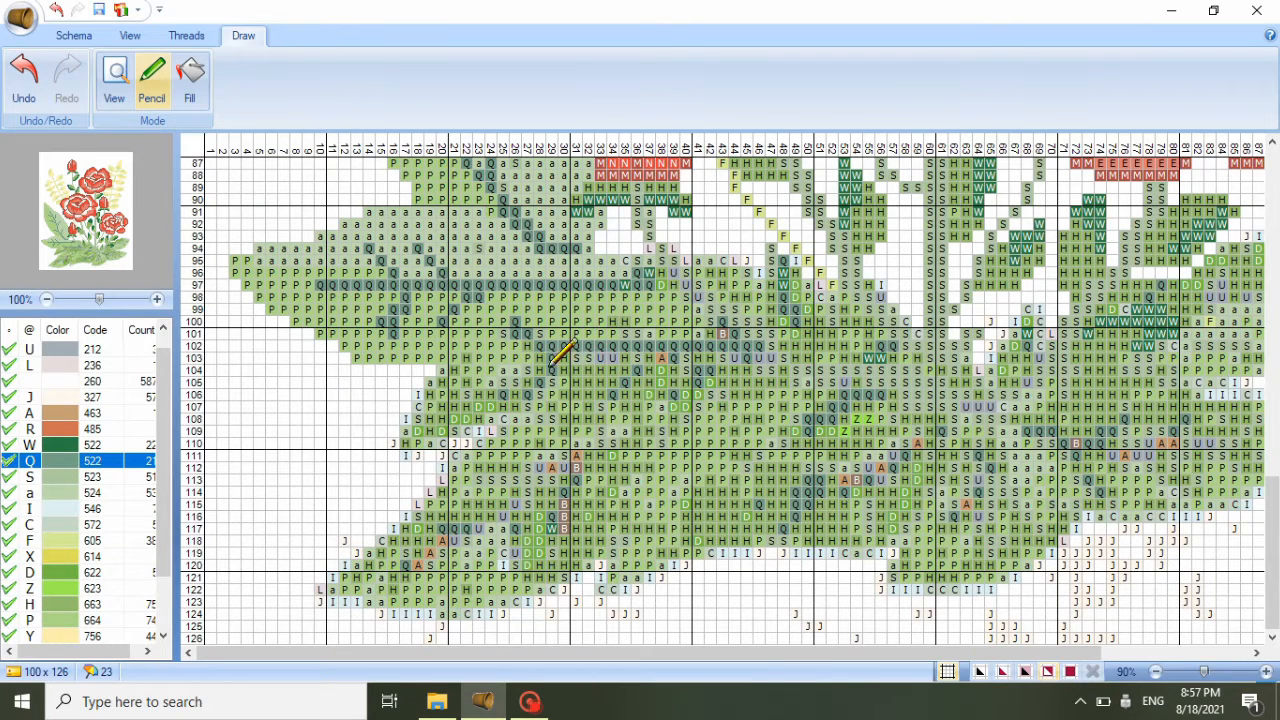
{"action": "left_click_drag", "start_coordinate": [527, 346], "coordinate": [503, 370]}
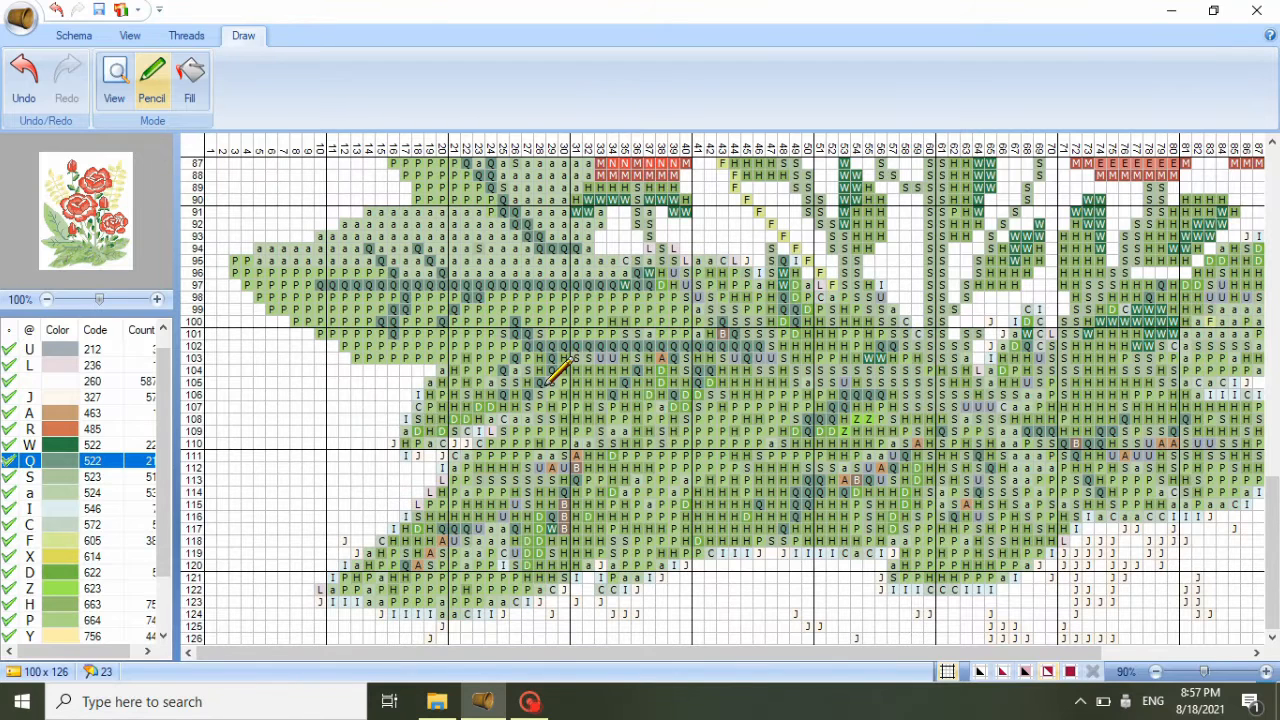
{"action": "left_click", "coordinate": [651, 362]}
{"action": "left_click", "coordinate": [723, 333]}
{"action": "left_click", "coordinate": [697, 310]}
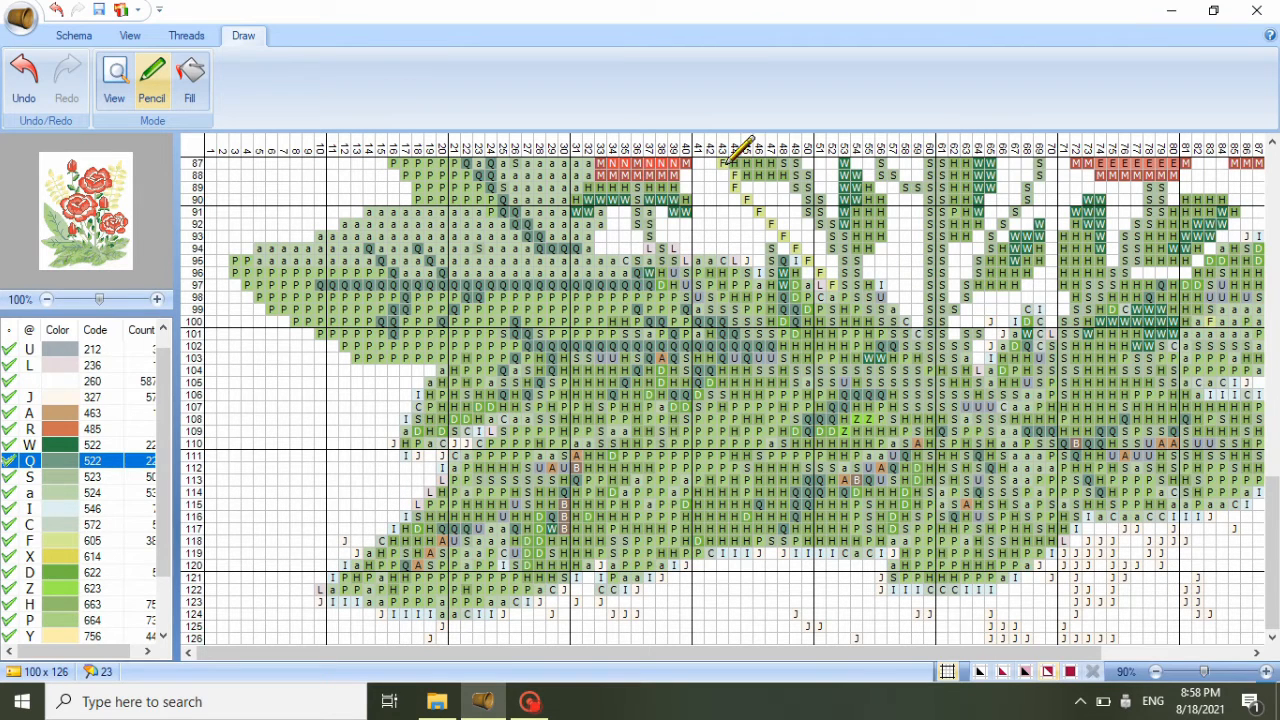
- Fill the leaf above its row 102 midrib with thread 524 (symbol a) and below it, down to row 111, with thread 664 (symbol P)
{"action": "left_click", "coordinate": [60, 493]}
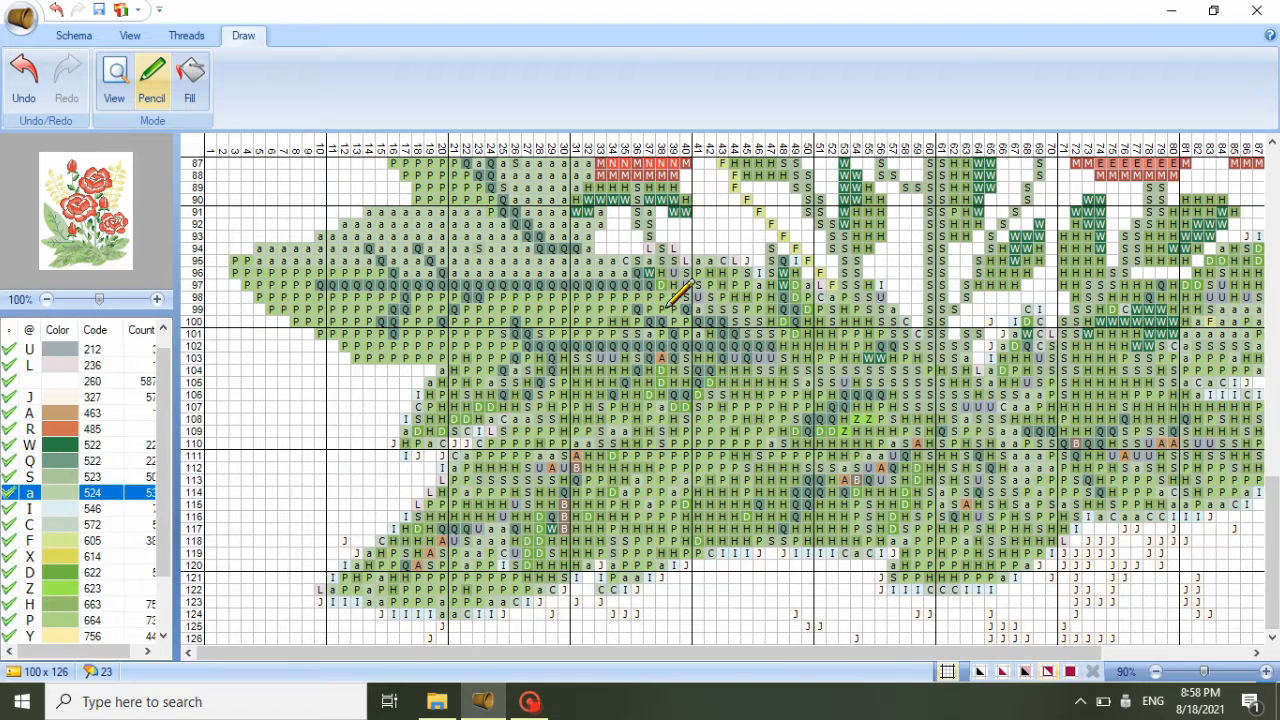
{"action": "mouse_move", "coordinate": [632, 297]}
{"action": "left_mouse_down"}
{"action": "mouse_move", "coordinate": [510, 319]}
{"action": "mouse_move", "coordinate": [456, 361]}
{"action": "mouse_move", "coordinate": [517, 341]}
{"action": "mouse_move", "coordinate": [440, 393]}
{"action": "mouse_move", "coordinate": [488, 379]}
{"action": "mouse_move", "coordinate": [414, 412]}
{"action": "mouse_move", "coordinate": [424, 425]}
{"action": "mouse_move", "coordinate": [444, 391]}
{"action": "mouse_move", "coordinate": [532, 357]}
{"action": "mouse_move", "coordinate": [550, 331]}
{"action": "mouse_move", "coordinate": [607, 333]}
{"action": "mouse_move", "coordinate": [627, 319]}
{"action": "mouse_move", "coordinate": [664, 333]}
{"action": "left_mouse_up"}
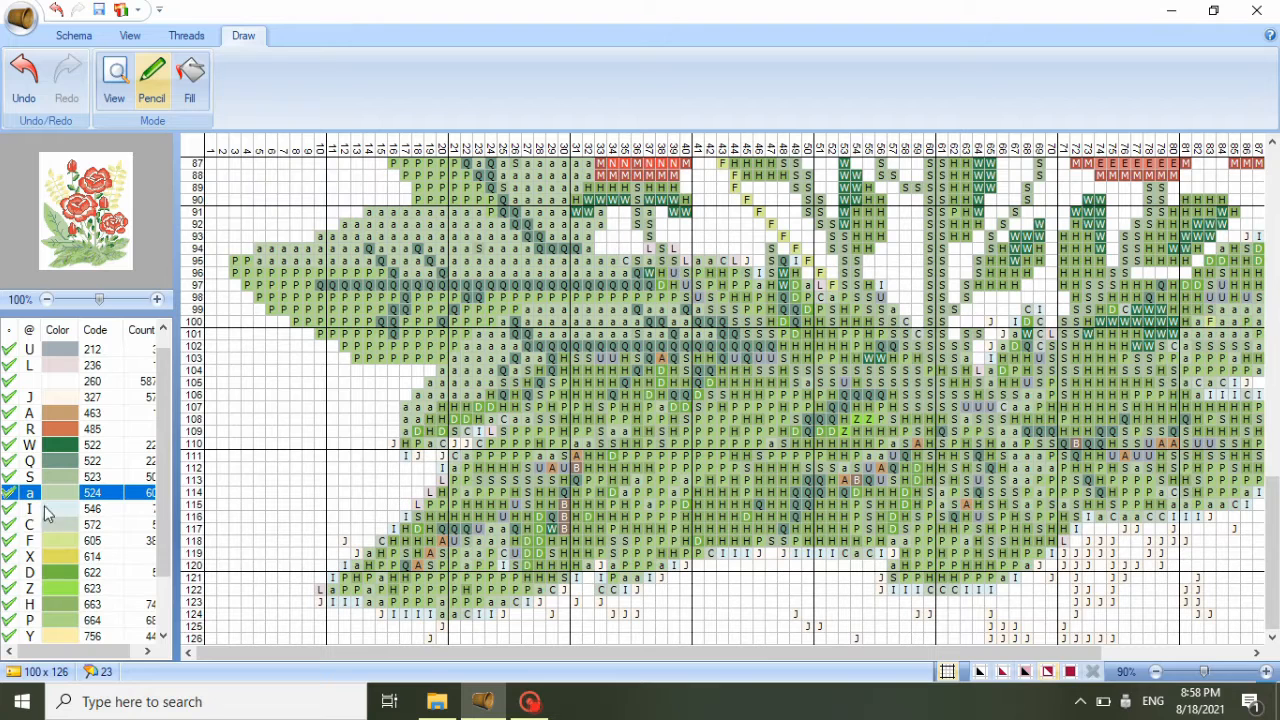
{"action": "left_click", "coordinate": [84, 620]}
{"action": "mouse_move", "coordinate": [526, 372]}
{"action": "left_mouse_down"}
{"action": "mouse_move", "coordinate": [450, 408]}
{"action": "mouse_move", "coordinate": [409, 454]}
{"action": "mouse_move", "coordinate": [448, 421]}
{"action": "mouse_move", "coordinate": [498, 410]}
{"action": "mouse_move", "coordinate": [472, 431]}
{"action": "mouse_move", "coordinate": [639, 358]}
{"action": "mouse_move", "coordinate": [566, 362]}
{"action": "mouse_move", "coordinate": [627, 368]}
{"action": "mouse_move", "coordinate": [544, 397]}
{"action": "left_mouse_up"}
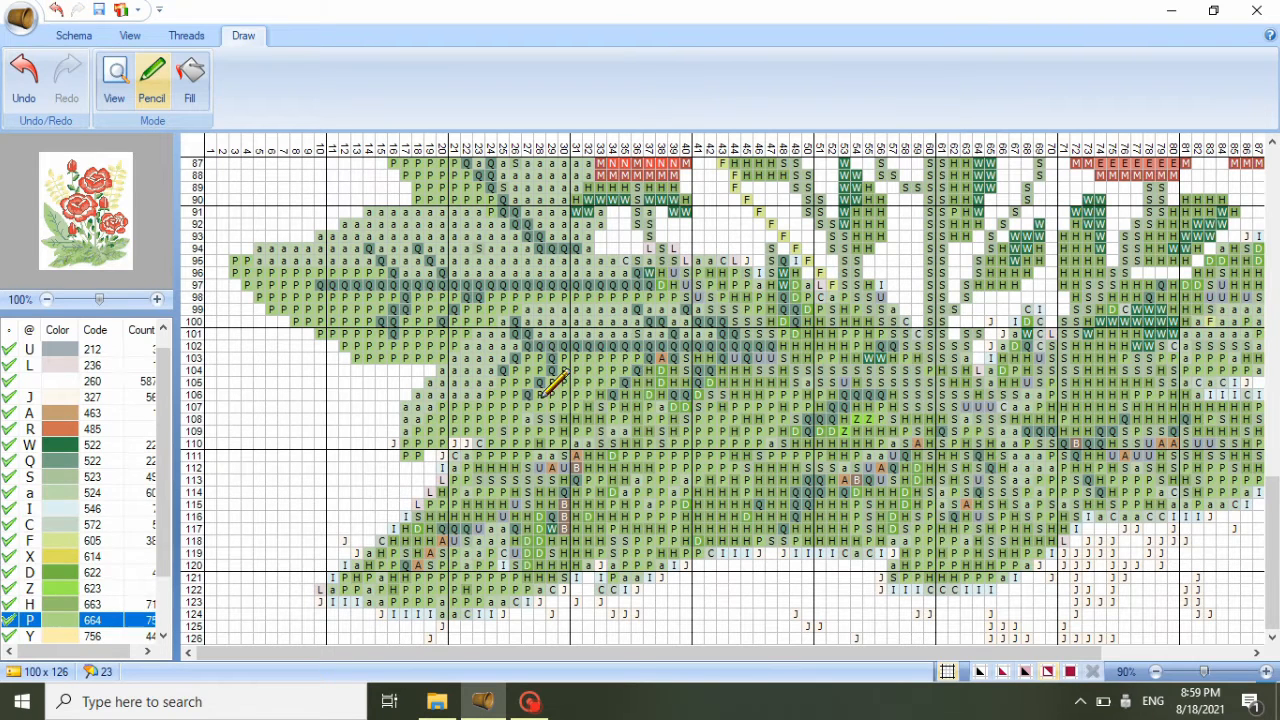
{"action": "mouse_move", "coordinate": [679, 367]}
{"action": "left_mouse_down"}
{"action": "mouse_move", "coordinate": [638, 384]}
{"action": "mouse_move", "coordinate": [708, 357]}
{"action": "mouse_move", "coordinate": [630, 423]}
{"action": "left_mouse_up"}
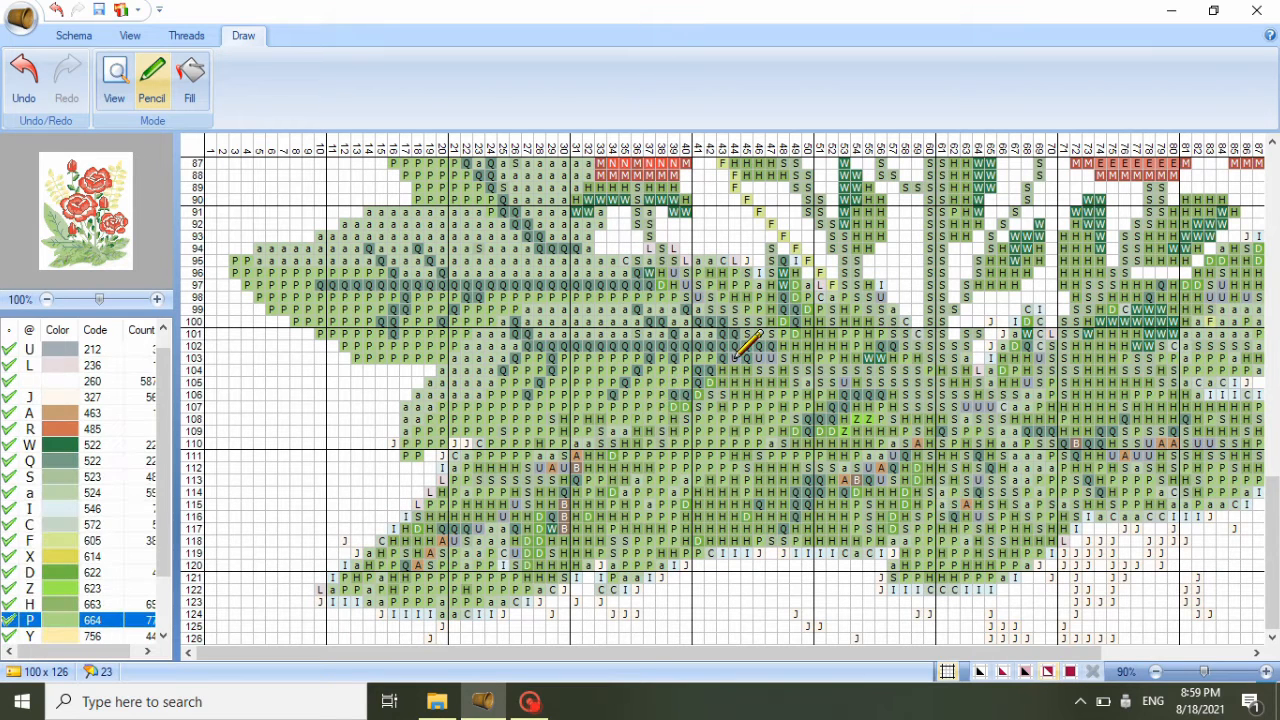
{"action": "mouse_move", "coordinate": [740, 356]}
{"action": "left_mouse_down"}
{"action": "mouse_move", "coordinate": [766, 362]}
{"action": "mouse_move", "coordinate": [705, 390]}
{"action": "mouse_move", "coordinate": [766, 377]}
{"action": "mouse_move", "coordinate": [663, 423]}
{"action": "mouse_move", "coordinate": [557, 420]}
{"action": "mouse_move", "coordinate": [662, 425]}
{"action": "left_mouse_up"}
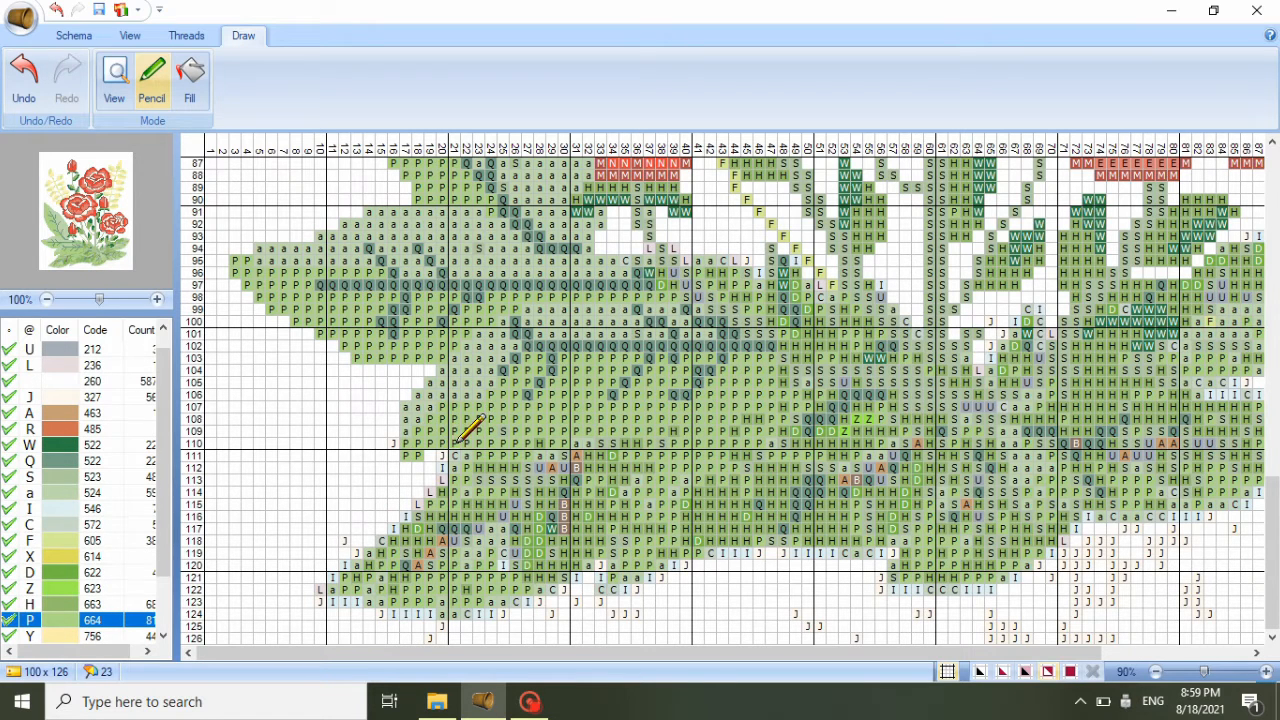
{"action": "mouse_move", "coordinate": [398, 428]}
{"action": "left_mouse_down"}
{"action": "mouse_move", "coordinate": [394, 445]}
{"action": "mouse_move", "coordinate": [624, 442]}
{"action": "left_mouse_up"}
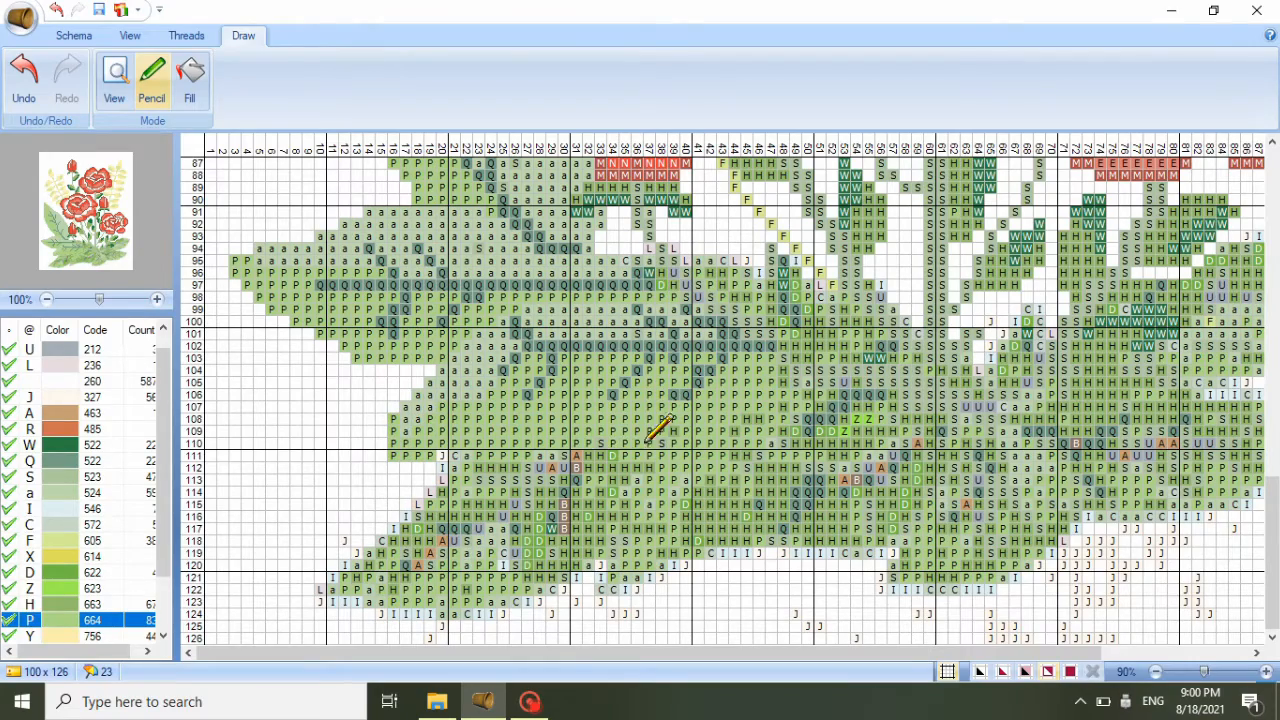
- Add thread 522 (symbol W) stitches at columns 36 to 39, rows 95 to 97, and recolour the mixed stitches just beneath with thread 663 (symbol H)
{"action": "mouse_move", "coordinate": [1271, 520]}
{"action": "left_mouse_down"}
{"action": "mouse_move", "coordinate": [1271, 432]}
{"action": "mouse_move", "coordinate": [1271, 522]}
{"action": "left_mouse_up"}
{"action": "key", "text": "w"}
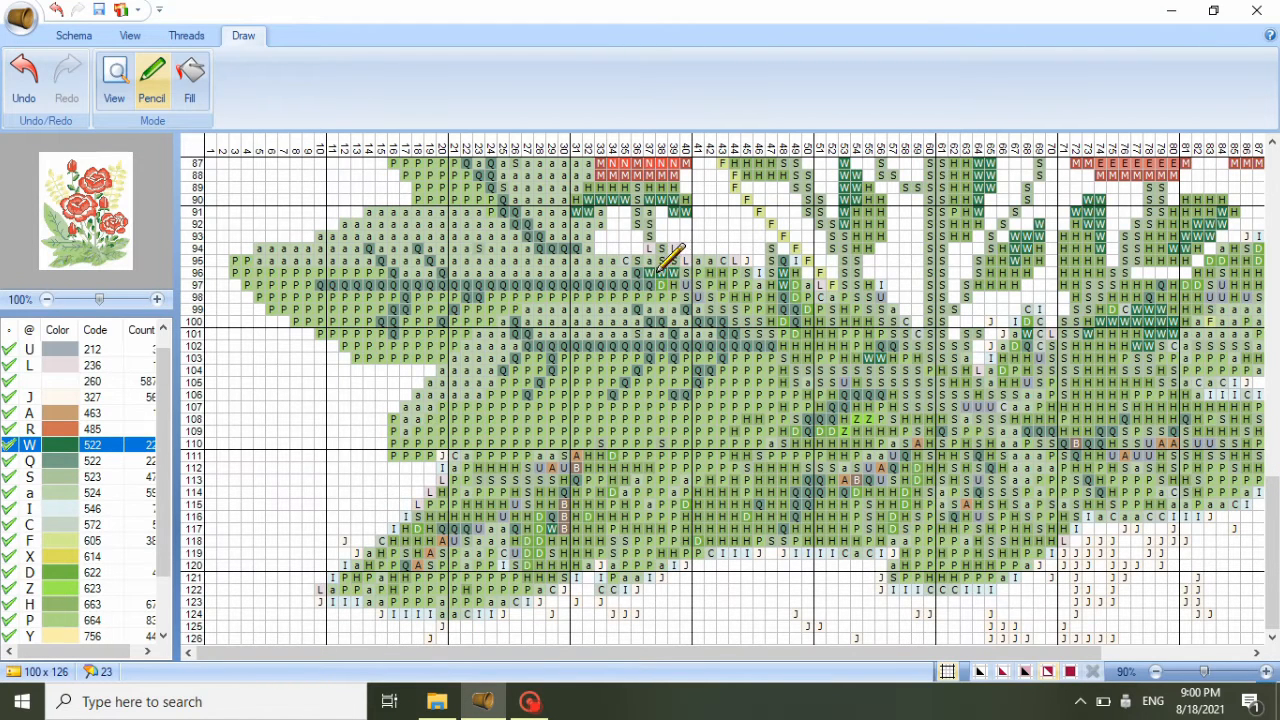
{"action": "left_click_drag", "start_coordinate": [640, 271], "coordinate": [673, 286]}
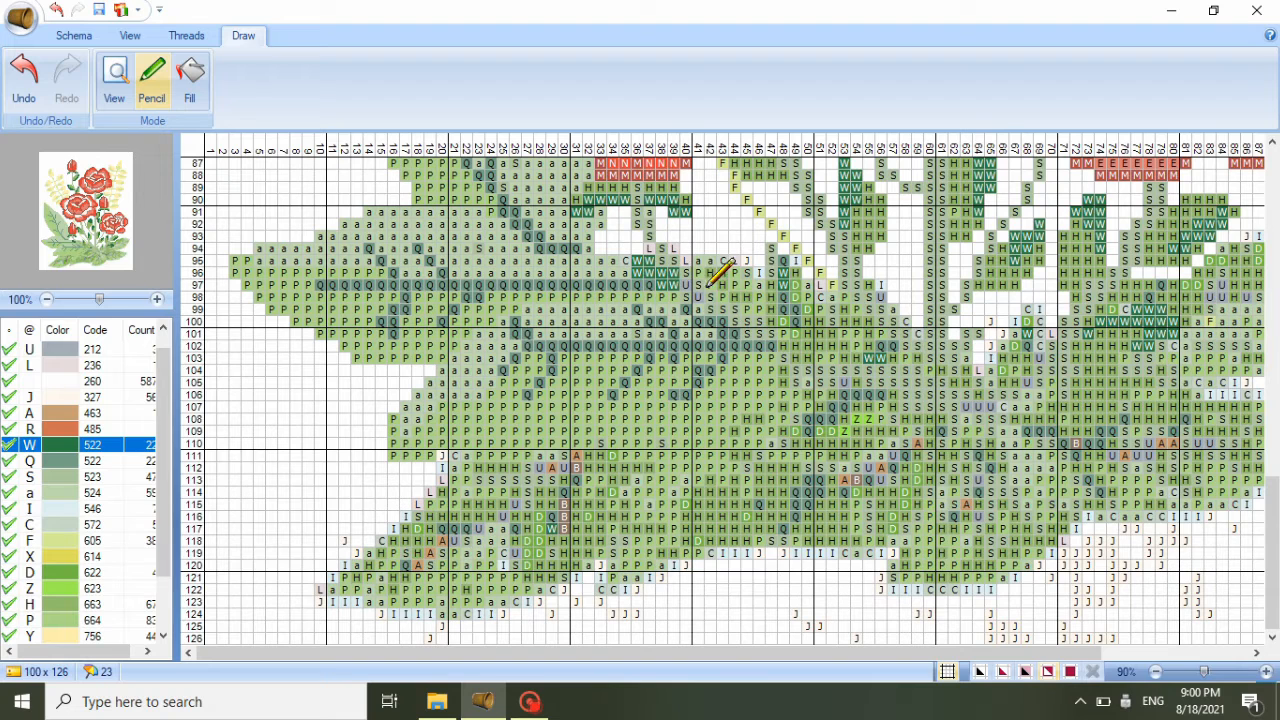
{"action": "left_click", "coordinate": [78, 585]}
{"action": "scroll", "coordinate": [161, 503], "scroll_direction": "down", "scroll_amount": 2}
{"action": "left_click", "coordinate": [119, 543]}
{"action": "left_click_drag", "start_coordinate": [686, 297], "coordinate": [649, 297]}
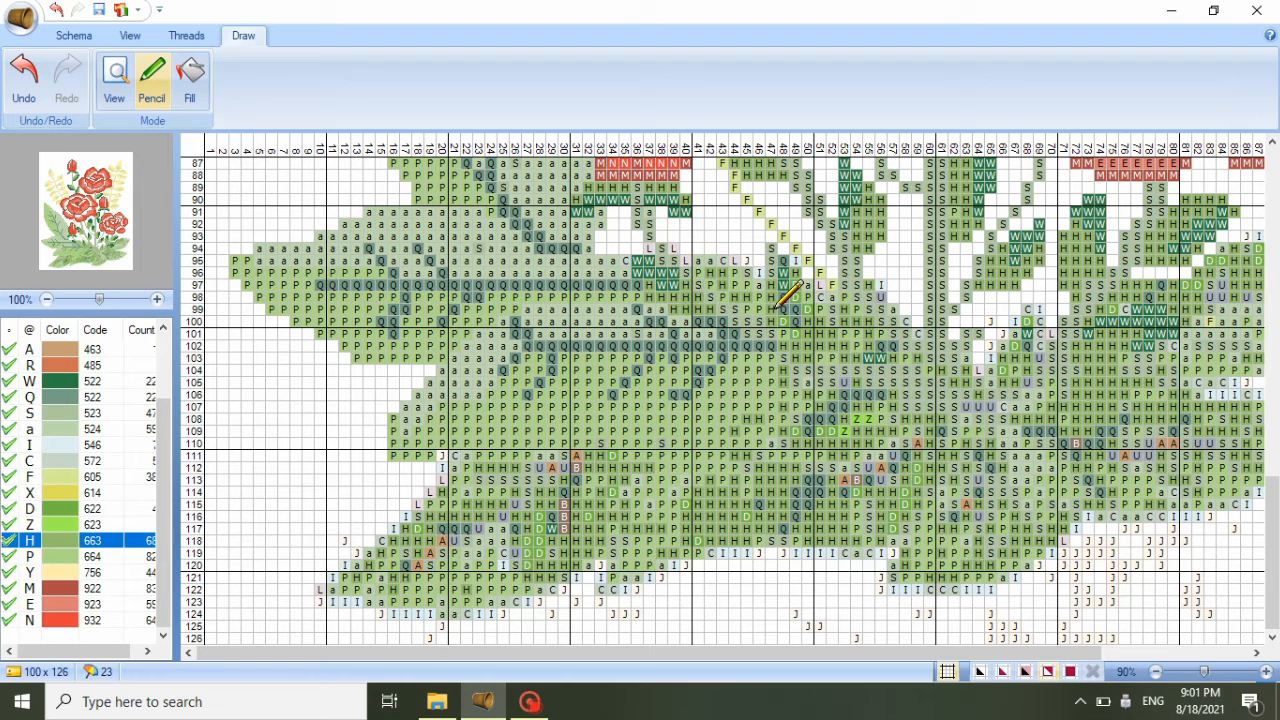
- Fill the mixed area at columns 41 to 46, rows 95 to 99, with thread 524 (symbol a)
{"action": "left_click", "coordinate": [64, 429]}
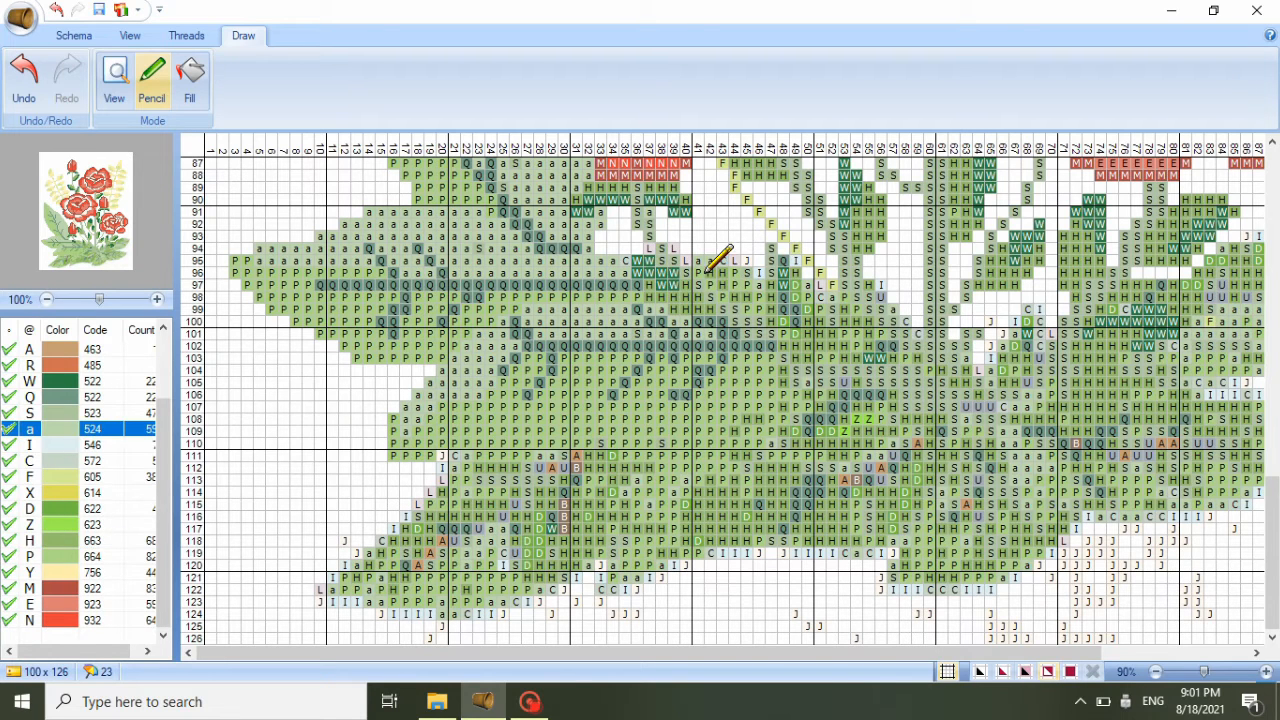
{"action": "mouse_move", "coordinate": [703, 259]}
{"action": "left_mouse_down"}
{"action": "mouse_move", "coordinate": [736, 293]}
{"action": "mouse_move", "coordinate": [746, 271]}
{"action": "mouse_move", "coordinate": [731, 262]}
{"action": "mouse_move", "coordinate": [750, 306]}
{"action": "left_mouse_up"}
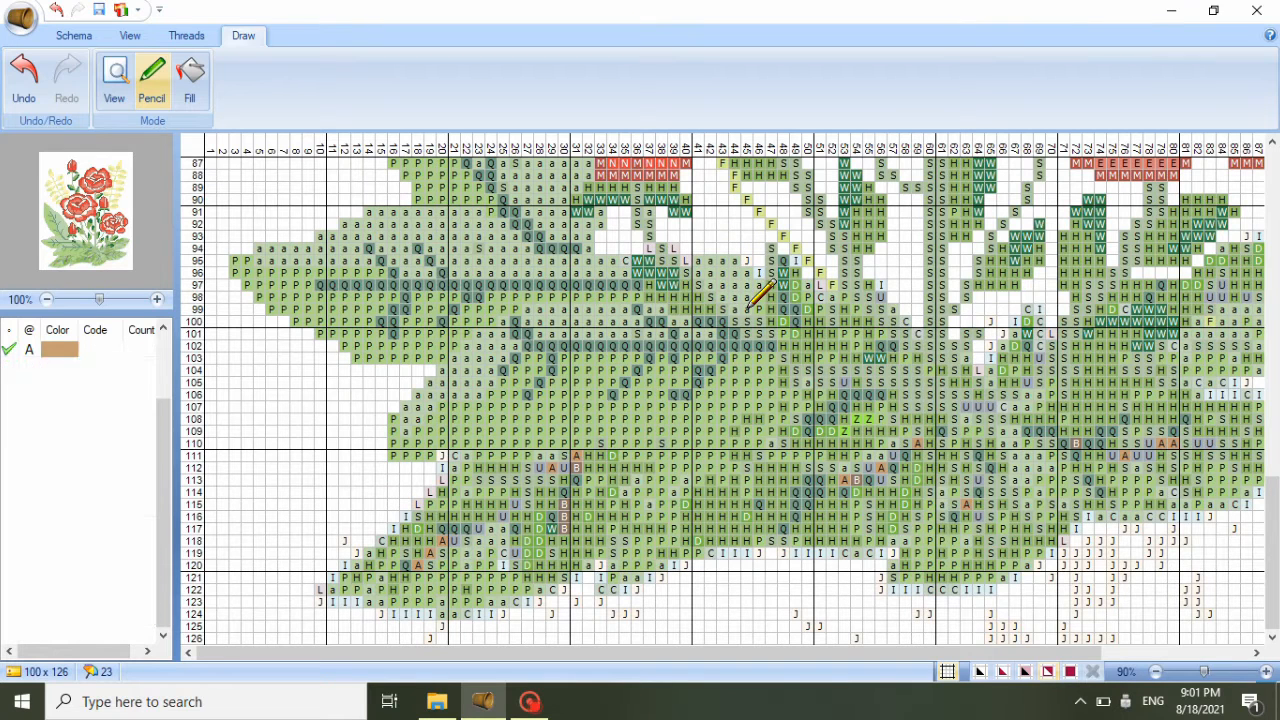
{"action": "left_click", "coordinate": [758, 309]}
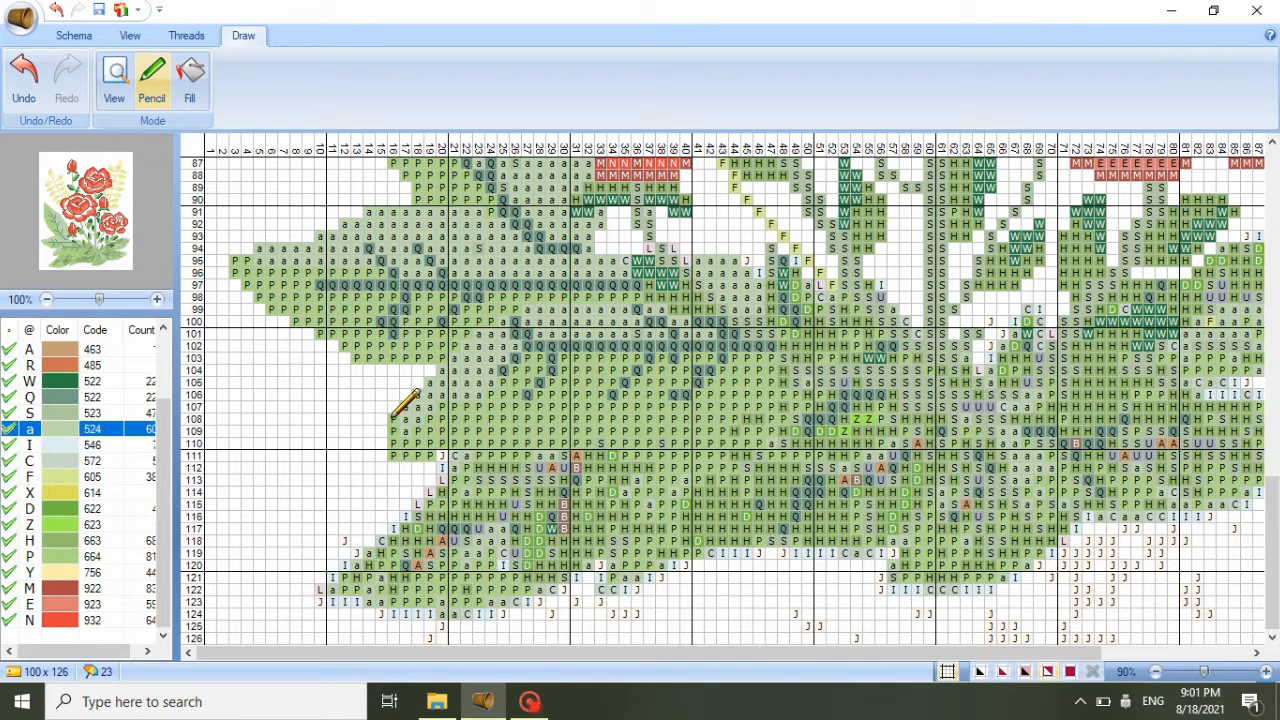
- Redraw the stem base at columns 47 to 49, rows 94 to 100, with thread 522 (symbol W), touching up its lower end with thread 663
{"action": "left_click", "coordinate": [64, 381]}
{"action": "left_click", "coordinate": [781, 260]}
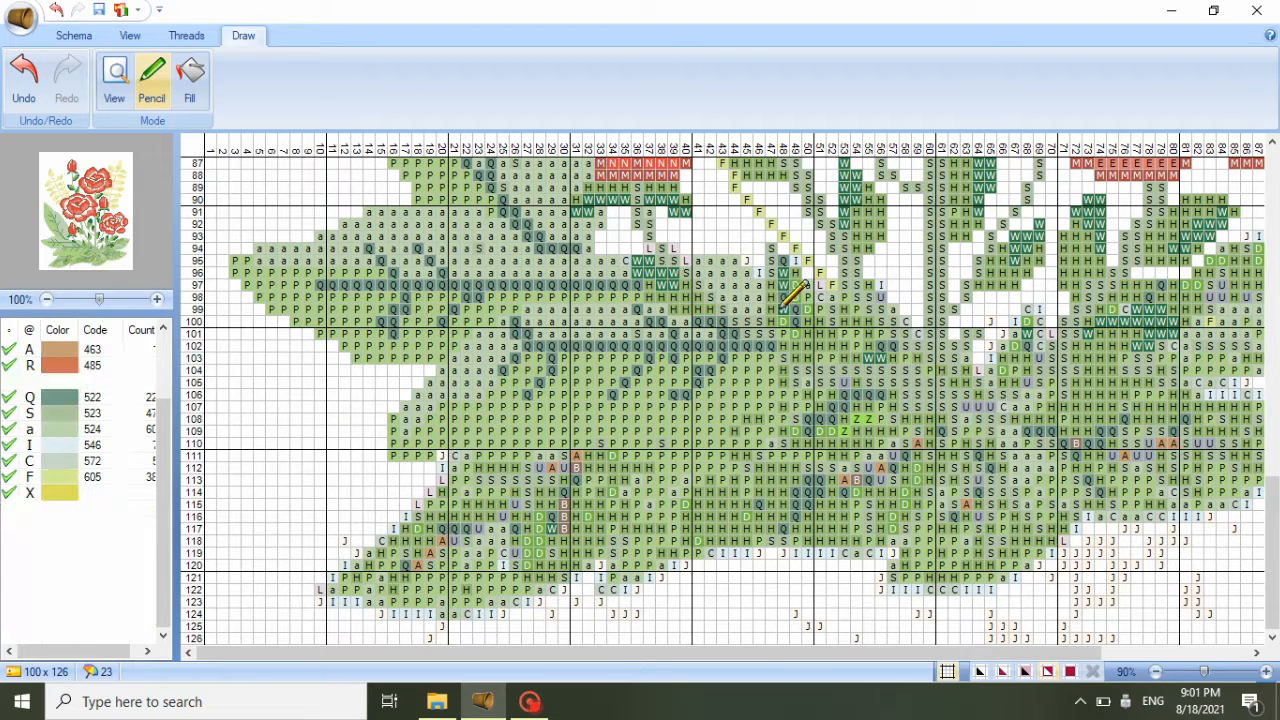
{"action": "left_click", "coordinate": [783, 260]}
{"action": "left_click", "coordinate": [772, 306]}
{"action": "mouse_move", "coordinate": [794, 320]}
{"action": "left_mouse_down"}
{"action": "mouse_move", "coordinate": [694, 366]}
{"action": "mouse_move", "coordinate": [801, 273]}
{"action": "mouse_move", "coordinate": [807, 310]}
{"action": "left_mouse_up"}
{"action": "left_click", "coordinate": [73, 542]}
{"action": "left_click", "coordinate": [785, 322]}
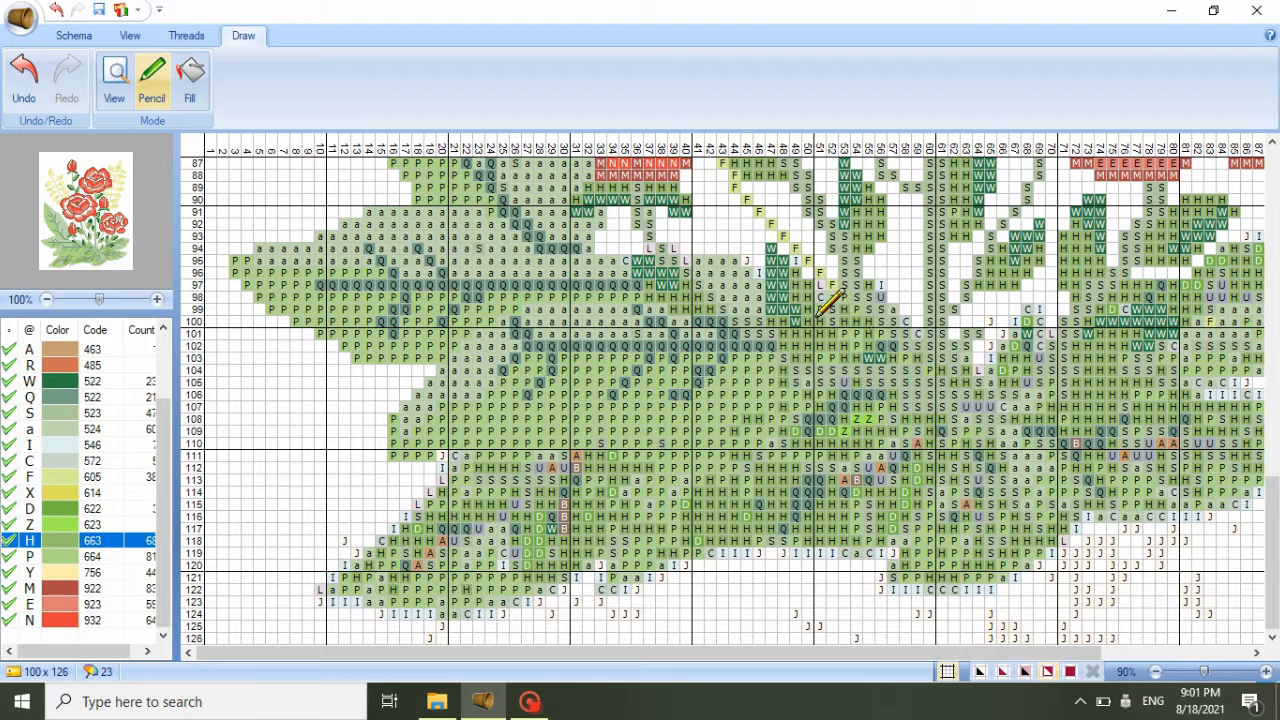
- Erase the stray stitches at columns 37 to 40, rows 94 and 95, with thread 260
{"action": "left_click_drag", "start_coordinate": [173, 445], "coordinate": [172, 379]}
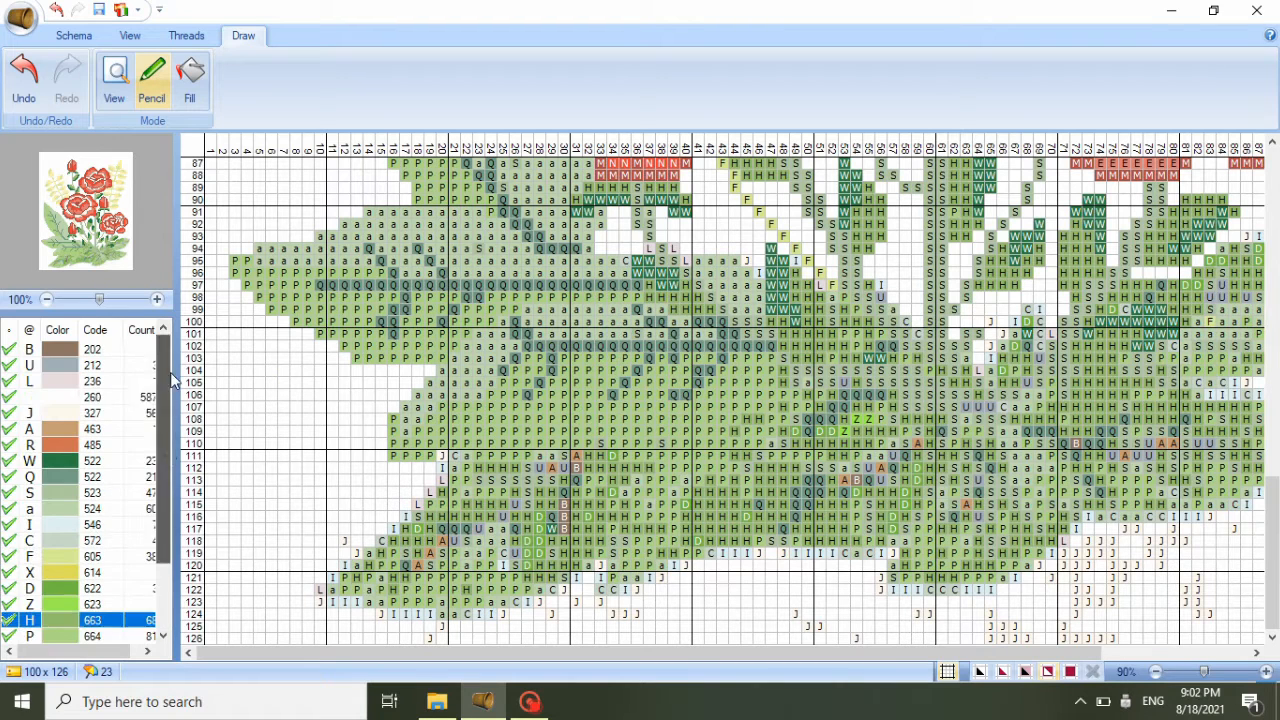
{"action": "left_click", "coordinate": [92, 397]}
{"action": "left_click", "coordinate": [686, 260]}
{"action": "left_click", "coordinate": [673, 248]}
{"action": "left_click", "coordinate": [650, 249]}
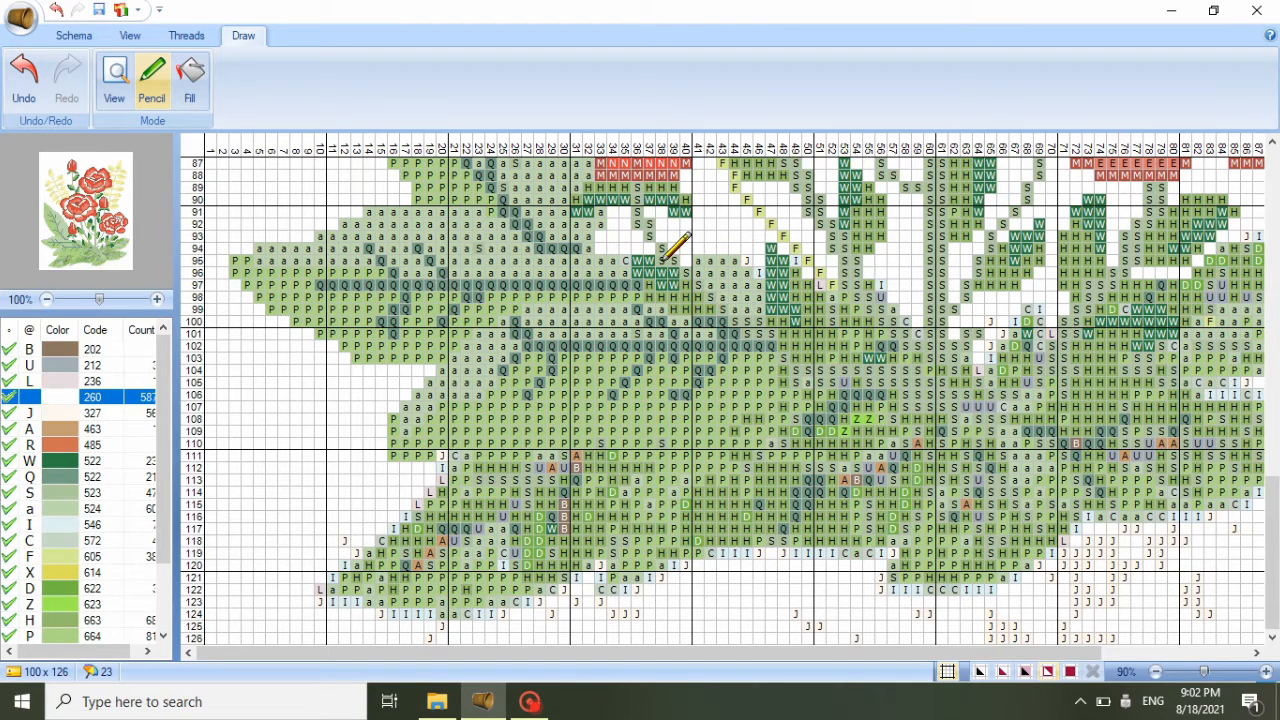
- Touch up row 95 with threads 522 (symbol W) and 524, and erase the strays beside the stem near columns 45 to 51 with thread 260
{"action": "left_click", "coordinate": [92, 462]}
{"action": "left_click", "coordinate": [673, 260]}
{"action": "left_click", "coordinate": [45, 397]}
{"action": "left_click", "coordinate": [88, 508]}
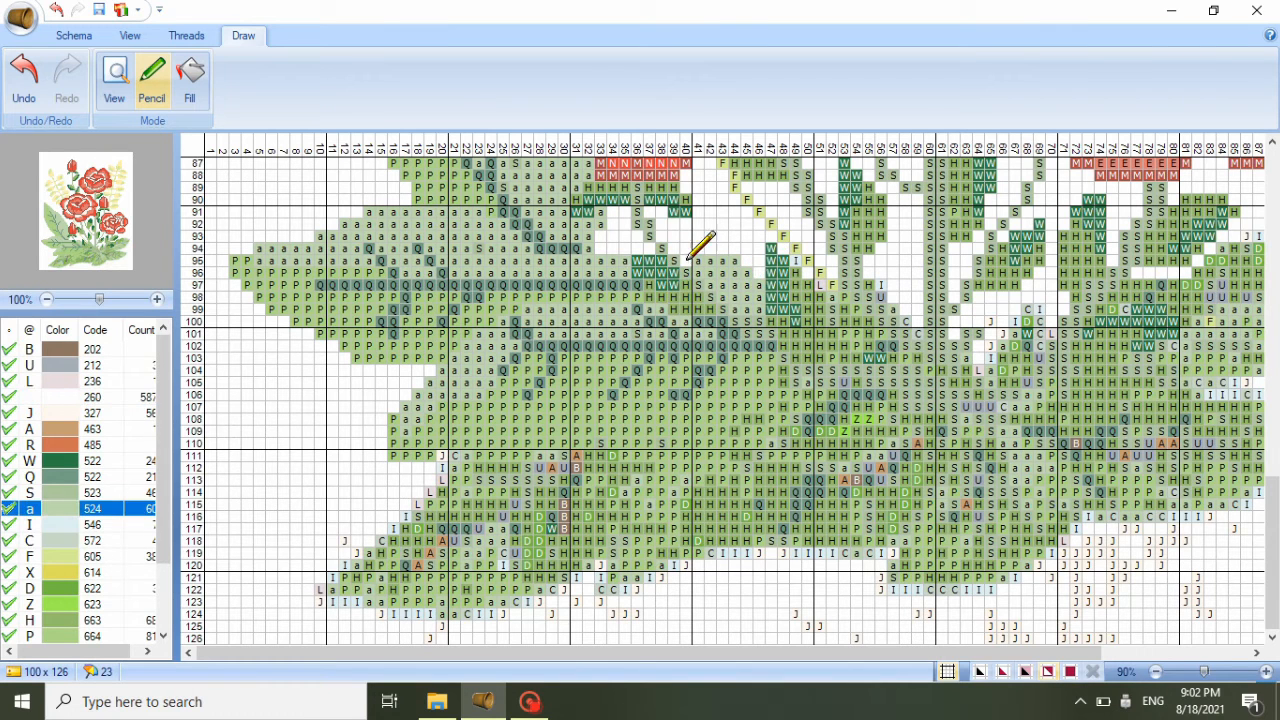
{"action": "left_click", "coordinate": [92, 397]}
{"action": "left_click", "coordinate": [834, 290]}
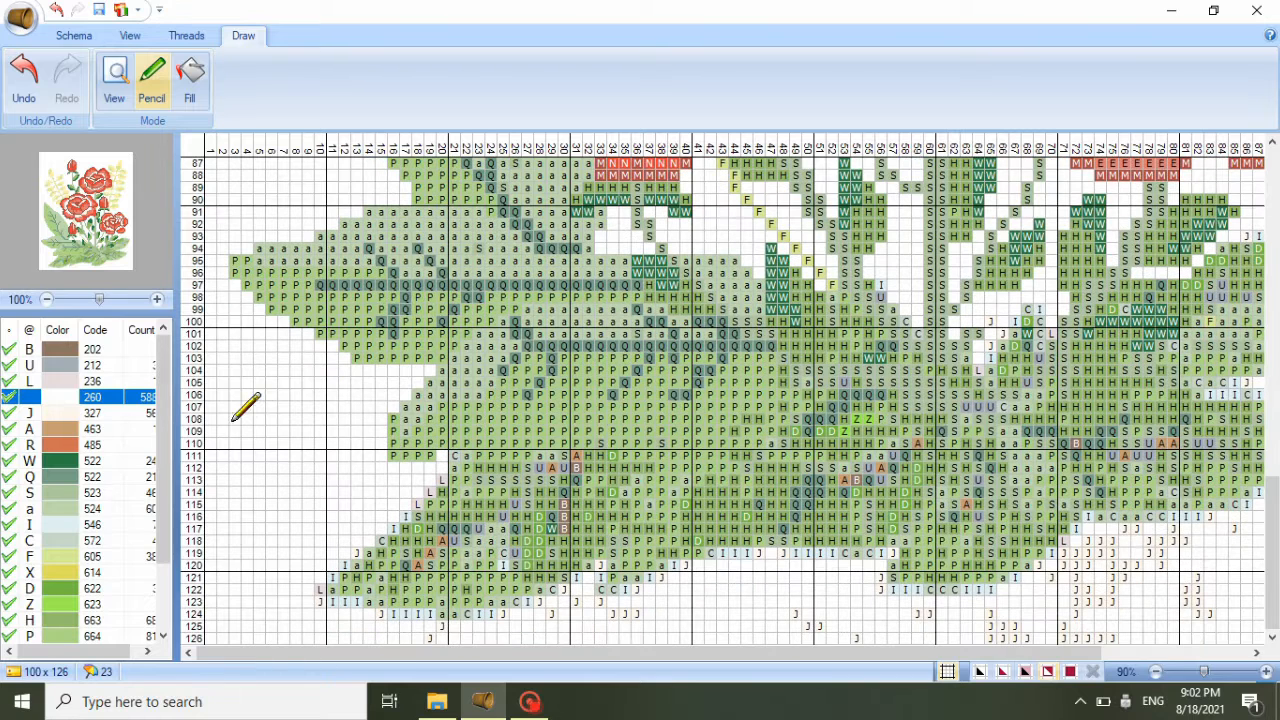
- Draw the lower-left leaf's midrib and side veins between columns 17 and 30, rows 113 to 120, with thread 522 (symbol Q)
{"action": "left_click", "coordinate": [60, 477]}
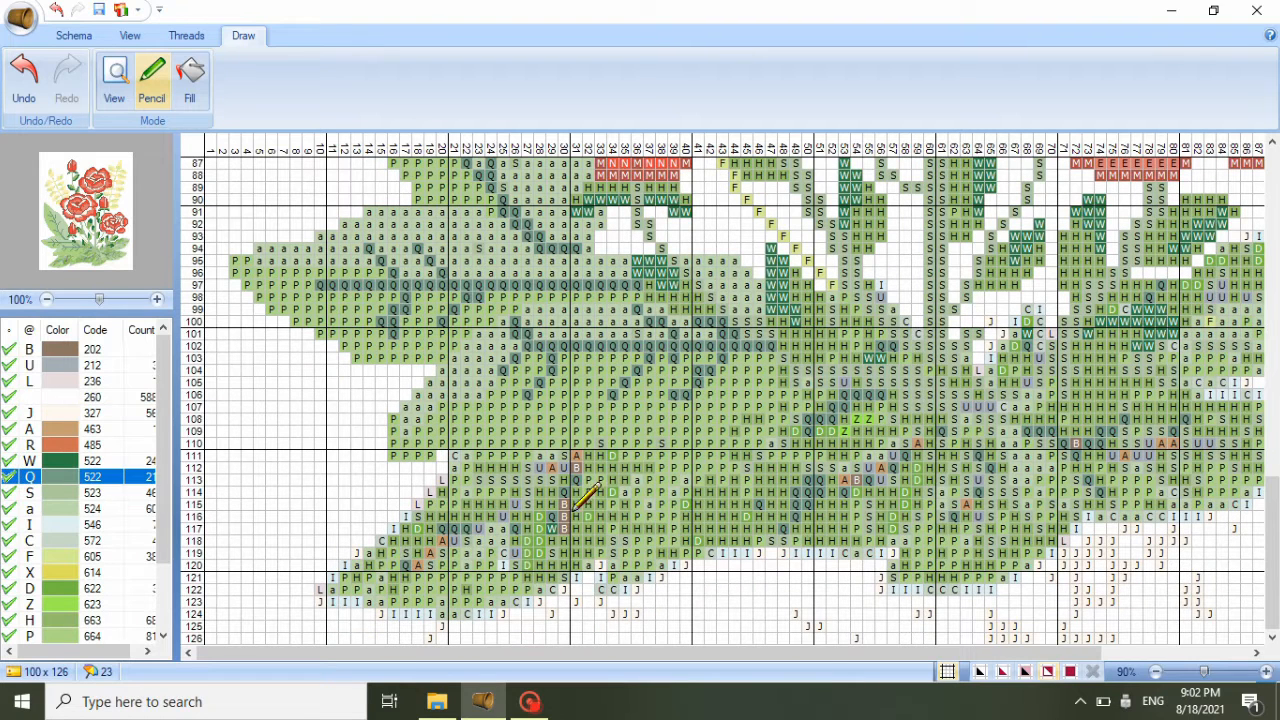
{"action": "left_click", "coordinate": [478, 527]}
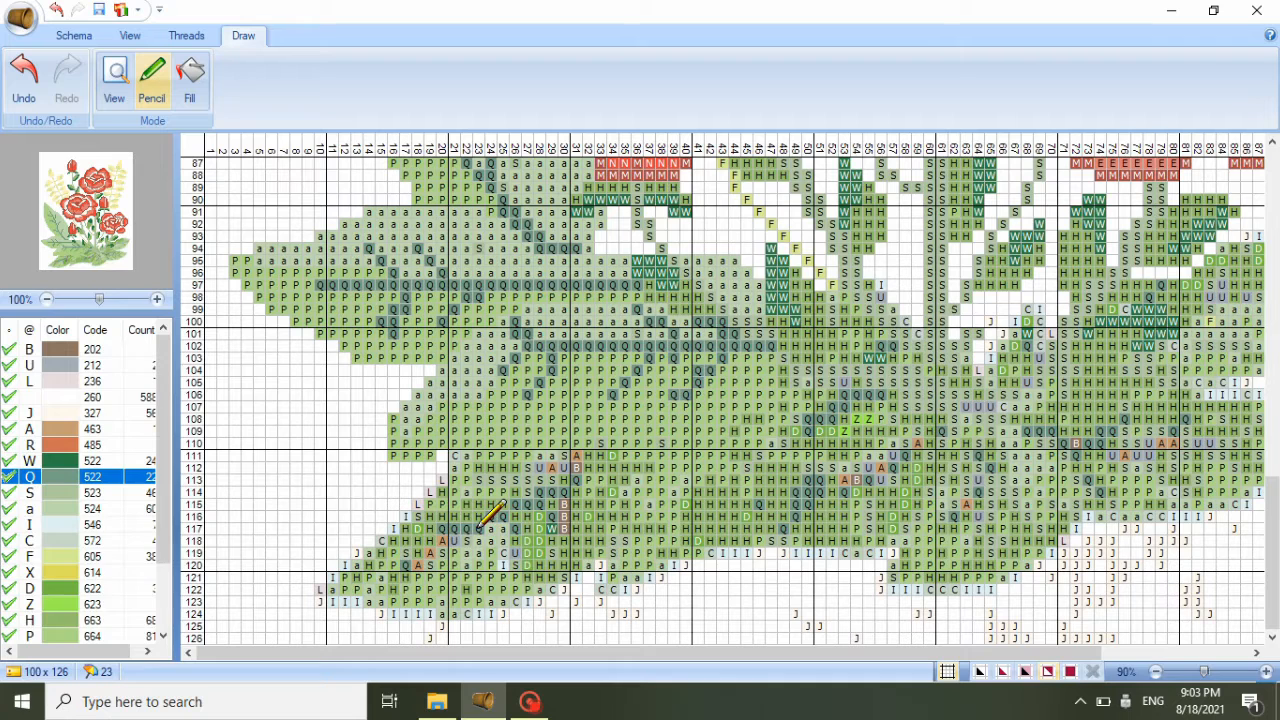
{"action": "left_click_drag", "start_coordinate": [455, 547], "coordinate": [420, 565]}
{"action": "left_click_drag", "start_coordinate": [516, 541], "coordinate": [515, 565]}
{"action": "left_click", "coordinate": [504, 495]}
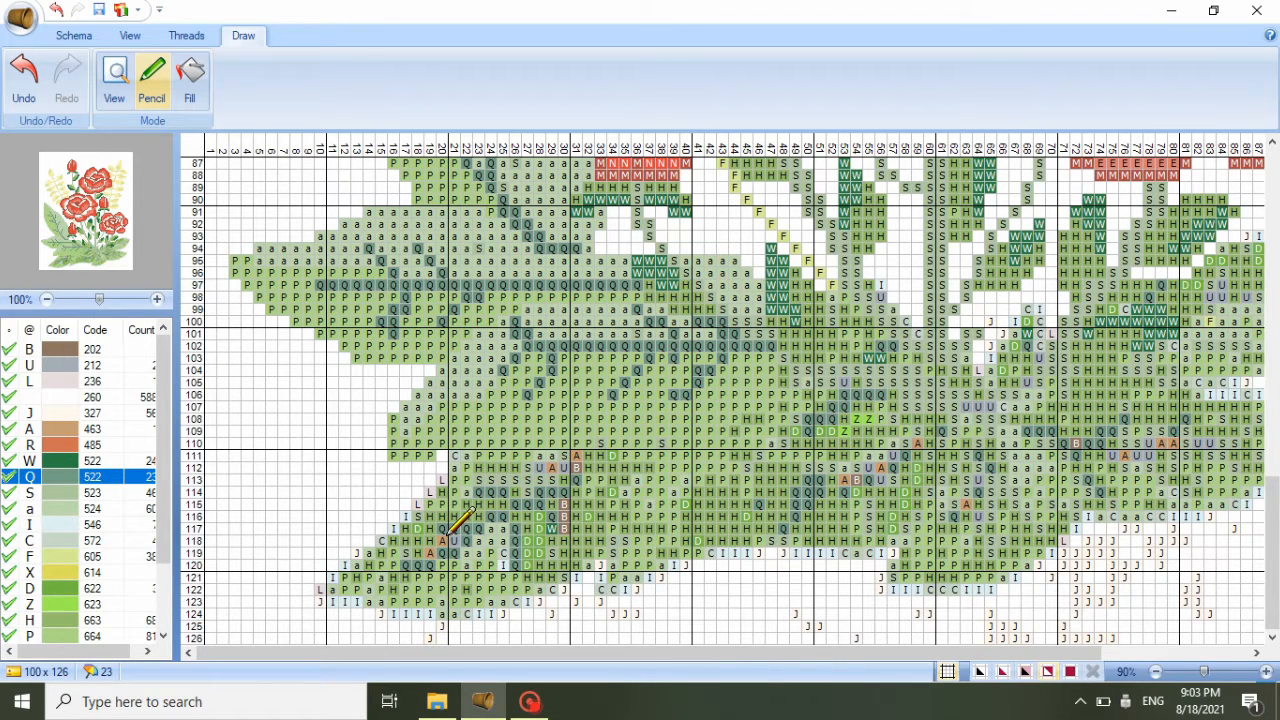
{"action": "left_click_drag", "start_coordinate": [552, 527], "coordinate": [550, 552]}
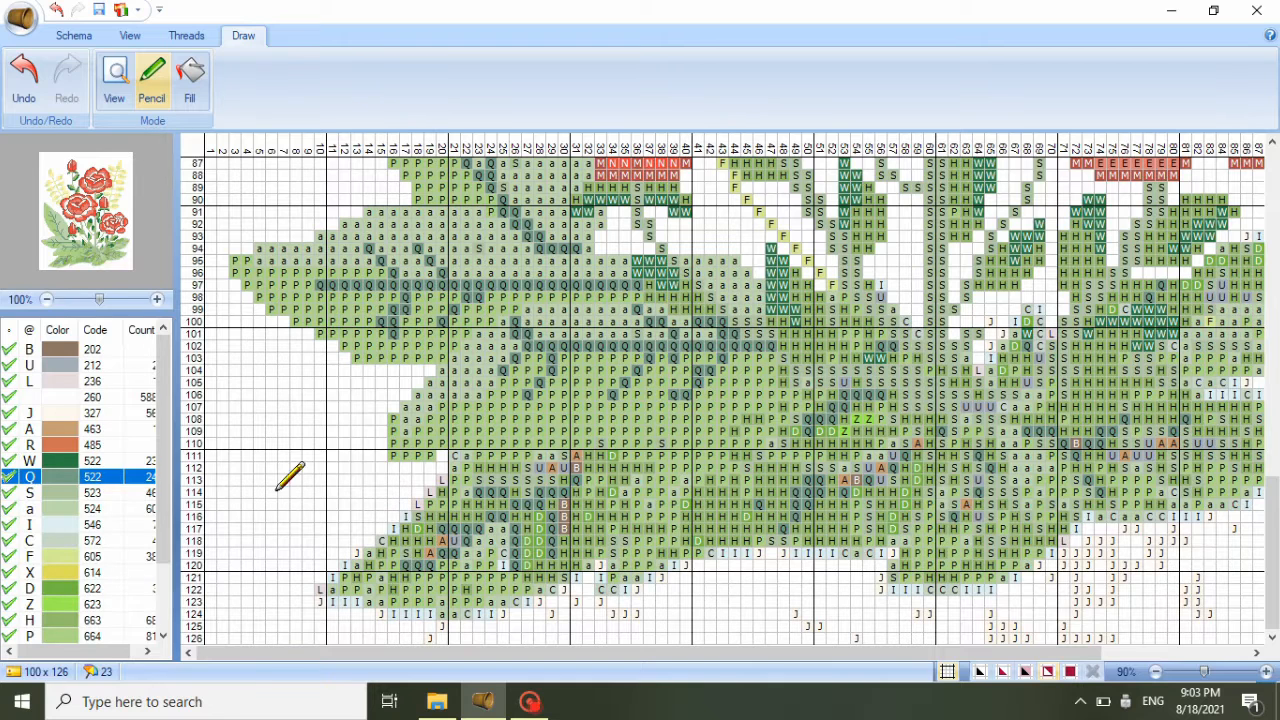
- Fill the lower-left leaf's upper half and tip, from row 111 to row 123, with thread 524 (symbol a)
{"action": "left_click", "coordinate": [64, 506]}
{"action": "left_click_drag", "start_coordinate": [560, 458], "coordinate": [526, 467]}
{"action": "mouse_move", "coordinate": [564, 456]}
{"action": "left_mouse_down"}
{"action": "mouse_move", "coordinate": [466, 454]}
{"action": "mouse_move", "coordinate": [525, 464]}
{"action": "mouse_move", "coordinate": [449, 488]}
{"action": "left_mouse_up"}
{"action": "mouse_move", "coordinate": [479, 481]}
{"action": "left_mouse_down"}
{"action": "mouse_move", "coordinate": [502, 459]}
{"action": "mouse_move", "coordinate": [427, 495]}
{"action": "mouse_move", "coordinate": [388, 541]}
{"action": "left_mouse_up"}
{"action": "left_click", "coordinate": [476, 488]}
{"action": "left_click", "coordinate": [56, 10]}
{"action": "left_click", "coordinate": [818, 446]}
{"action": "mouse_move", "coordinate": [442, 492]}
{"action": "left_mouse_down"}
{"action": "mouse_move", "coordinate": [362, 556]}
{"action": "mouse_move", "coordinate": [509, 501]}
{"action": "left_mouse_up"}
{"action": "left_click_drag", "start_coordinate": [393, 564], "coordinate": [379, 574]}
{"action": "left_click_drag", "start_coordinate": [564, 467], "coordinate": [614, 454]}
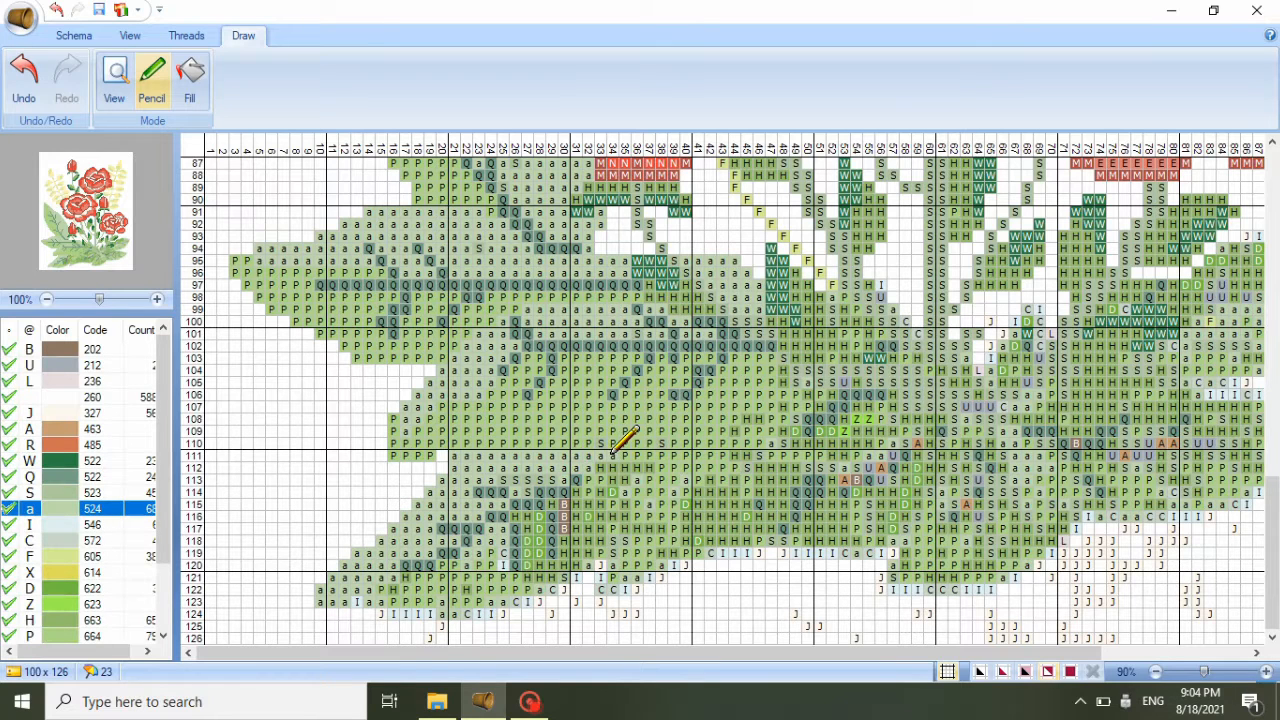
- Fill the lower-left leaf's lower half with thread 664 (symbol P) and extend its midrib along row 112 with thread 522 (symbol Q)
{"action": "left_click", "coordinate": [62, 641]}
{"action": "mouse_move", "coordinate": [408, 566]}
{"action": "left_mouse_down"}
{"action": "mouse_move", "coordinate": [383, 602]}
{"action": "mouse_move", "coordinate": [413, 615]}
{"action": "mouse_move", "coordinate": [450, 571]}
{"action": "mouse_move", "coordinate": [455, 614]}
{"action": "mouse_move", "coordinate": [479, 552]}
{"action": "mouse_move", "coordinate": [505, 529]}
{"action": "mouse_move", "coordinate": [498, 614]}
{"action": "mouse_move", "coordinate": [531, 570]}
{"action": "mouse_move", "coordinate": [534, 516]}
{"action": "mouse_move", "coordinate": [550, 594]}
{"action": "mouse_move", "coordinate": [555, 504]}
{"action": "mouse_move", "coordinate": [566, 561]}
{"action": "mouse_move", "coordinate": [546, 601]}
{"action": "mouse_move", "coordinate": [579, 579]}
{"action": "mouse_move", "coordinate": [580, 519]}
{"action": "mouse_move", "coordinate": [587, 508]}
{"action": "mouse_move", "coordinate": [591, 552]}
{"action": "mouse_move", "coordinate": [613, 468]}
{"action": "left_mouse_up"}
{"action": "left_click", "coordinate": [28, 461]}
{"action": "left_click", "coordinate": [637, 468]}
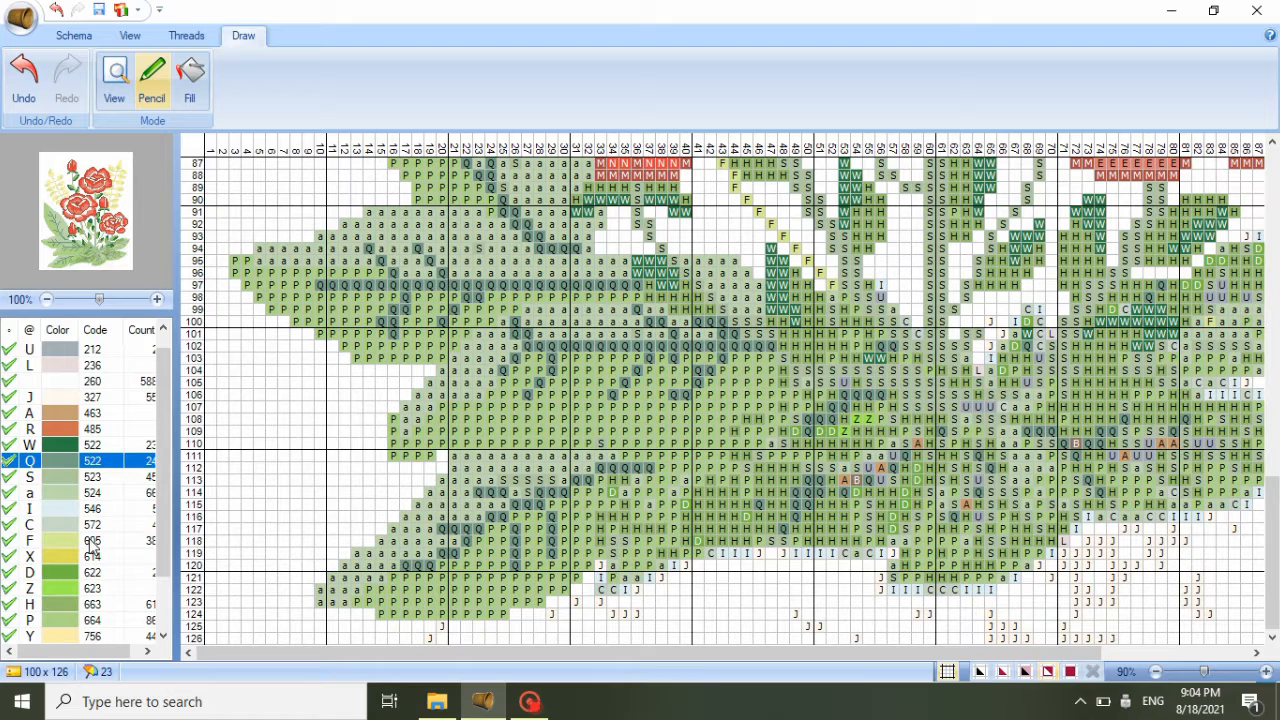
- Fill the area below the extended midrib with thread 664 and erase the stray stitches beneath the lower-left leaf with thread 260
{"action": "left_click", "coordinate": [60, 620]}
{"action": "mouse_move", "coordinate": [614, 485]}
{"action": "left_mouse_down"}
{"action": "mouse_move", "coordinate": [645, 480]}
{"action": "mouse_move", "coordinate": [592, 567]}
{"action": "mouse_move", "coordinate": [600, 578]}
{"action": "left_mouse_up"}
{"action": "left_click", "coordinate": [90, 381]}
- Draw the next leaf's veins between columns 45 and 57, rows 111 to 116, with thread 522 (symbol Q)
{"action": "left_click_drag", "start_coordinate": [925, 660], "coordinate": [1010, 660]}
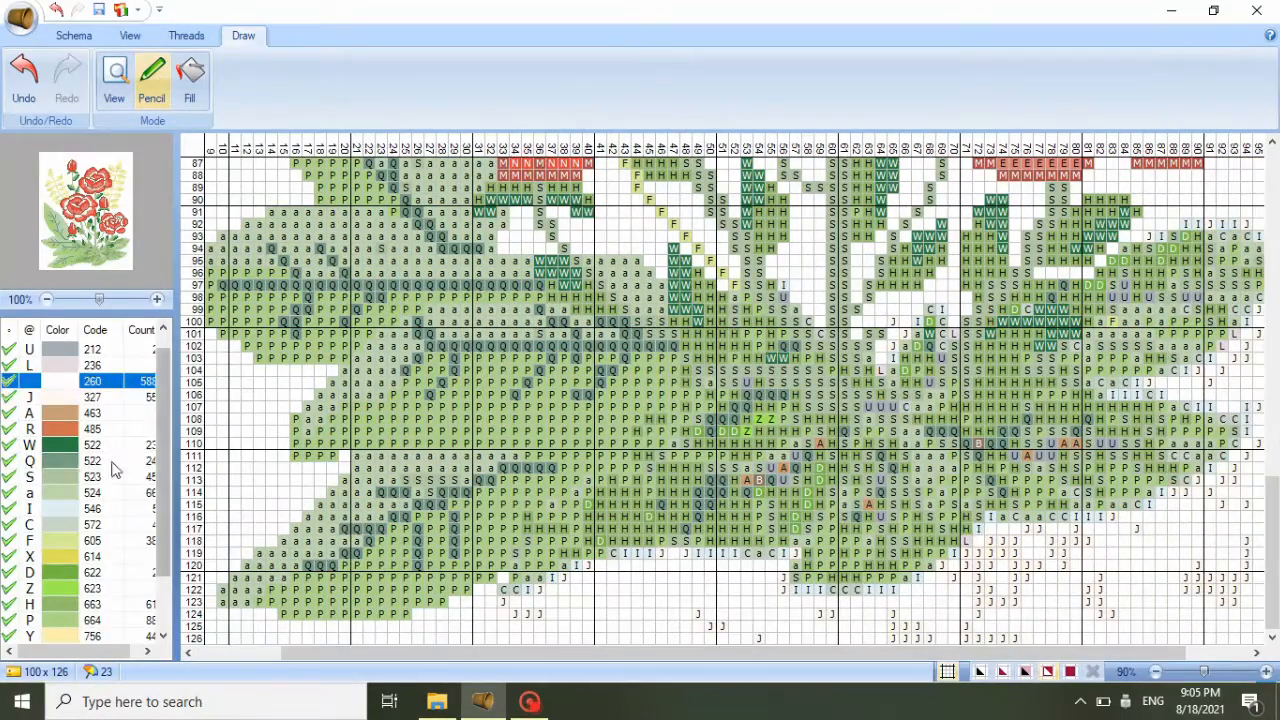
{"action": "left_click", "coordinate": [60, 460]}
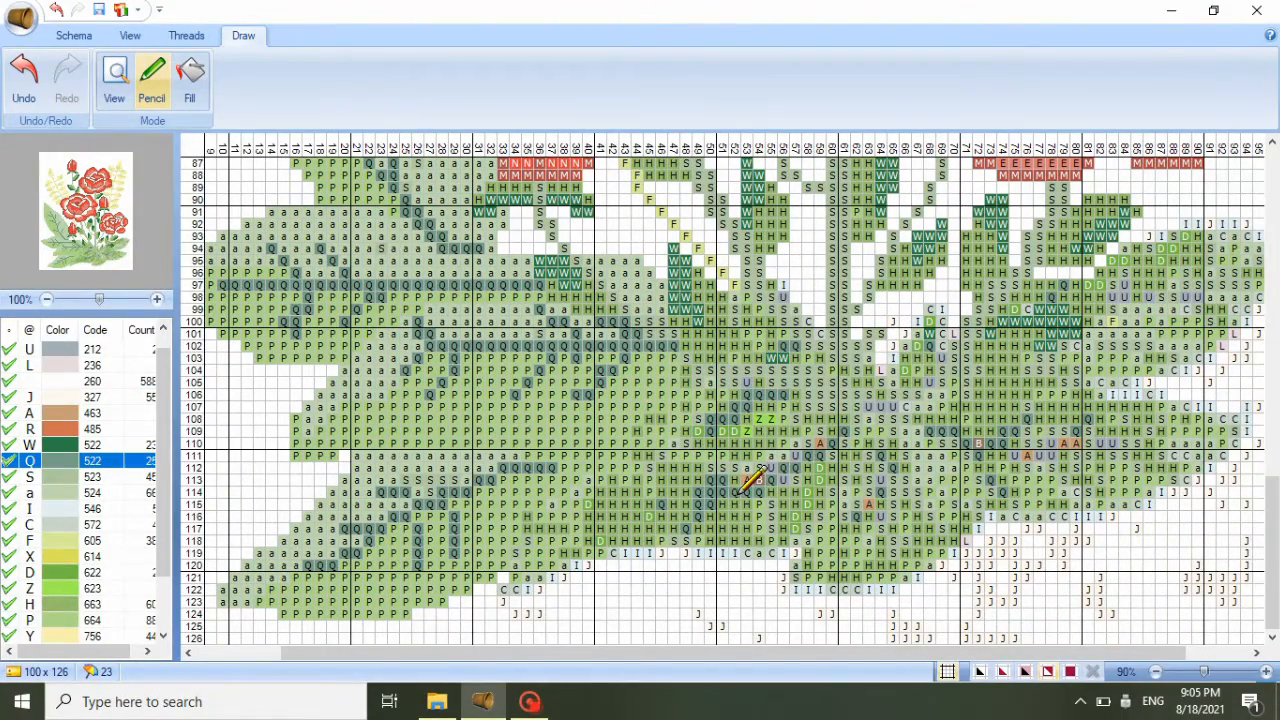
{"action": "mouse_move", "coordinate": [787, 492]}
{"action": "left_mouse_down"}
{"action": "mouse_move", "coordinate": [787, 515]}
{"action": "mouse_move", "coordinate": [710, 454]}
{"action": "left_mouse_up"}
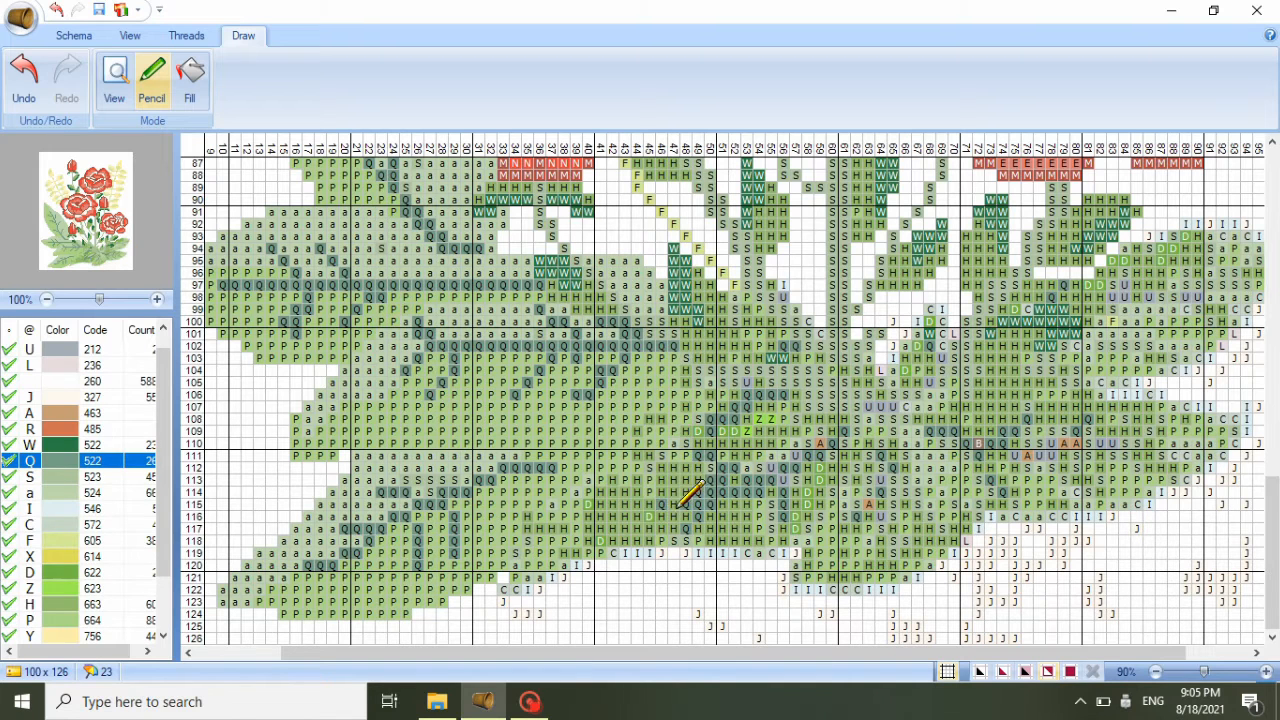
- Fill that leaf's upper half and tip, and the adjoining edge near columns 44 to 50, with thread 524 (symbol a)
{"action": "left_click", "coordinate": [87, 492]}
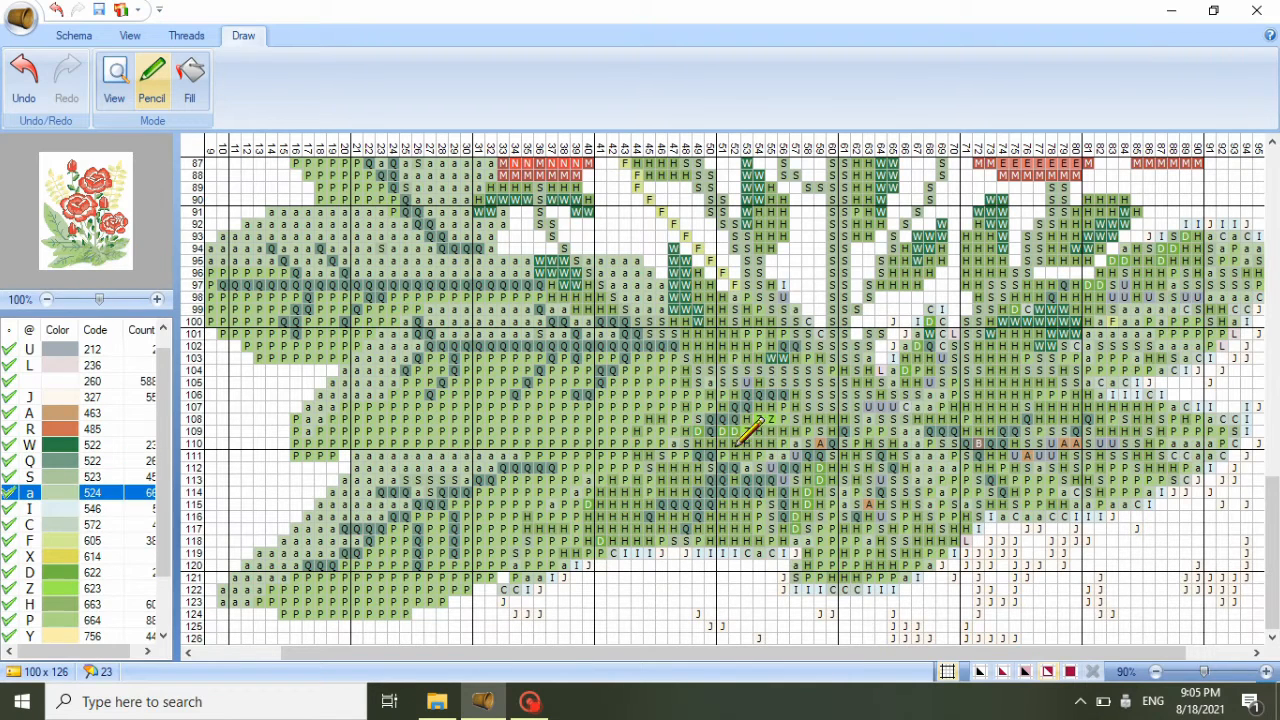
{"action": "mouse_move", "coordinate": [668, 457]}
{"action": "left_mouse_down"}
{"action": "mouse_move", "coordinate": [692, 432]}
{"action": "mouse_move", "coordinate": [678, 488]}
{"action": "mouse_move", "coordinate": [698, 470]}
{"action": "mouse_move", "coordinate": [684, 453]}
{"action": "mouse_move", "coordinate": [708, 466]}
{"action": "mouse_move", "coordinate": [636, 472]}
{"action": "mouse_move", "coordinate": [531, 523]}
{"action": "mouse_move", "coordinate": [514, 596]}
{"action": "mouse_move", "coordinate": [538, 588]}
{"action": "mouse_move", "coordinate": [550, 542]}
{"action": "mouse_move", "coordinate": [567, 550]}
{"action": "mouse_move", "coordinate": [552, 582]}
{"action": "mouse_move", "coordinate": [584, 528]}
{"action": "mouse_move", "coordinate": [660, 493]}
{"action": "mouse_move", "coordinate": [602, 513]}
{"action": "mouse_move", "coordinate": [737, 477]}
{"action": "mouse_move", "coordinate": [740, 448]}
{"action": "mouse_move", "coordinate": [725, 448]}
{"action": "mouse_move", "coordinate": [775, 442]}
{"action": "mouse_move", "coordinate": [715, 446]}
{"action": "mouse_move", "coordinate": [831, 430]}
{"action": "left_mouse_up"}
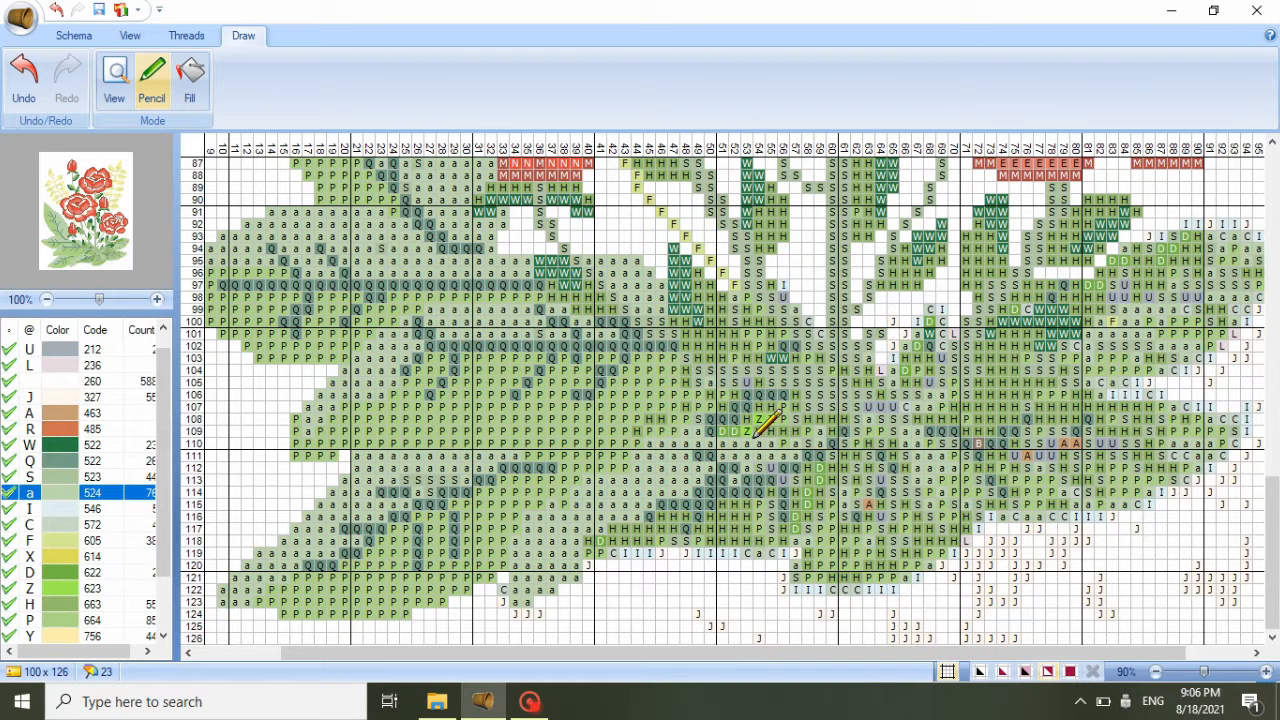
{"action": "mouse_move", "coordinate": [722, 402]}
{"action": "left_mouse_down"}
{"action": "mouse_move", "coordinate": [654, 423]}
{"action": "mouse_move", "coordinate": [579, 488]}
{"action": "mouse_move", "coordinate": [675, 425]}
{"action": "left_mouse_up"}
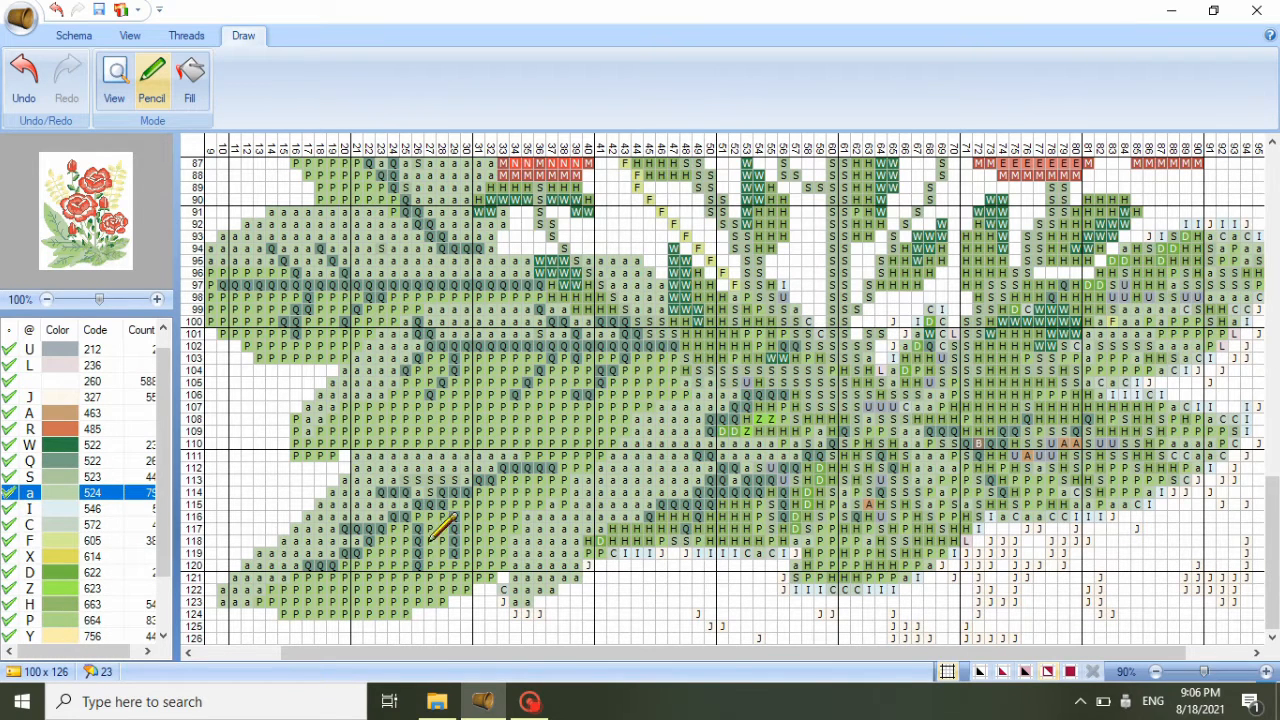
- Fill the same leaf's lower half, from column 40 to column 56 and down to row 121, with thread 664 (symbol P)
{"action": "left_click", "coordinate": [85, 619]}
{"action": "left_click_drag", "start_coordinate": [586, 571], "coordinate": [612, 551]}
{"action": "mouse_move", "coordinate": [772, 516]}
{"action": "left_mouse_down"}
{"action": "mouse_move", "coordinate": [701, 541]}
{"action": "mouse_move", "coordinate": [674, 540]}
{"action": "mouse_move", "coordinate": [685, 517]}
{"action": "mouse_move", "coordinate": [610, 533]}
{"action": "mouse_move", "coordinate": [632, 559]}
{"action": "mouse_move", "coordinate": [772, 552]}
{"action": "mouse_move", "coordinate": [767, 533]}
{"action": "mouse_move", "coordinate": [737, 520]}
{"action": "mouse_move", "coordinate": [790, 557]}
{"action": "mouse_move", "coordinate": [644, 553]}
{"action": "mouse_move", "coordinate": [737, 565]}
{"action": "mouse_move", "coordinate": [664, 574]}
{"action": "mouse_move", "coordinate": [747, 569]}
{"action": "mouse_move", "coordinate": [647, 575]}
{"action": "mouse_move", "coordinate": [750, 572]}
{"action": "left_mouse_up"}
- Erase the stray stitches beneath the leaf, out to about column 70, with thread 260
{"action": "left_click", "coordinate": [118, 381]}
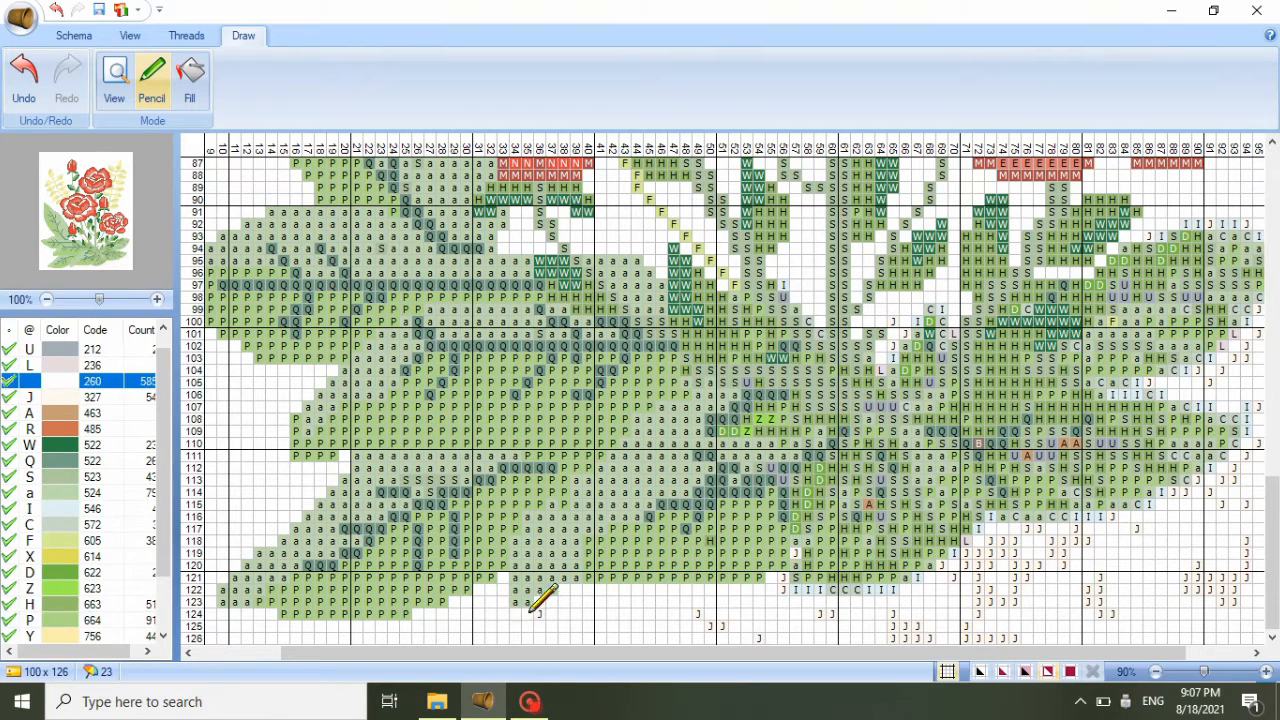
{"action": "mouse_move", "coordinate": [606, 578]}
{"action": "left_mouse_down"}
{"action": "mouse_move", "coordinate": [646, 571]}
{"action": "mouse_move", "coordinate": [709, 617]}
{"action": "mouse_move", "coordinate": [797, 580]}
{"action": "mouse_move", "coordinate": [840, 612]}
{"action": "mouse_move", "coordinate": [940, 640]}
{"action": "left_mouse_up"}
{"action": "left_click_drag", "start_coordinate": [1069, 652], "coordinate": [1131, 652]}
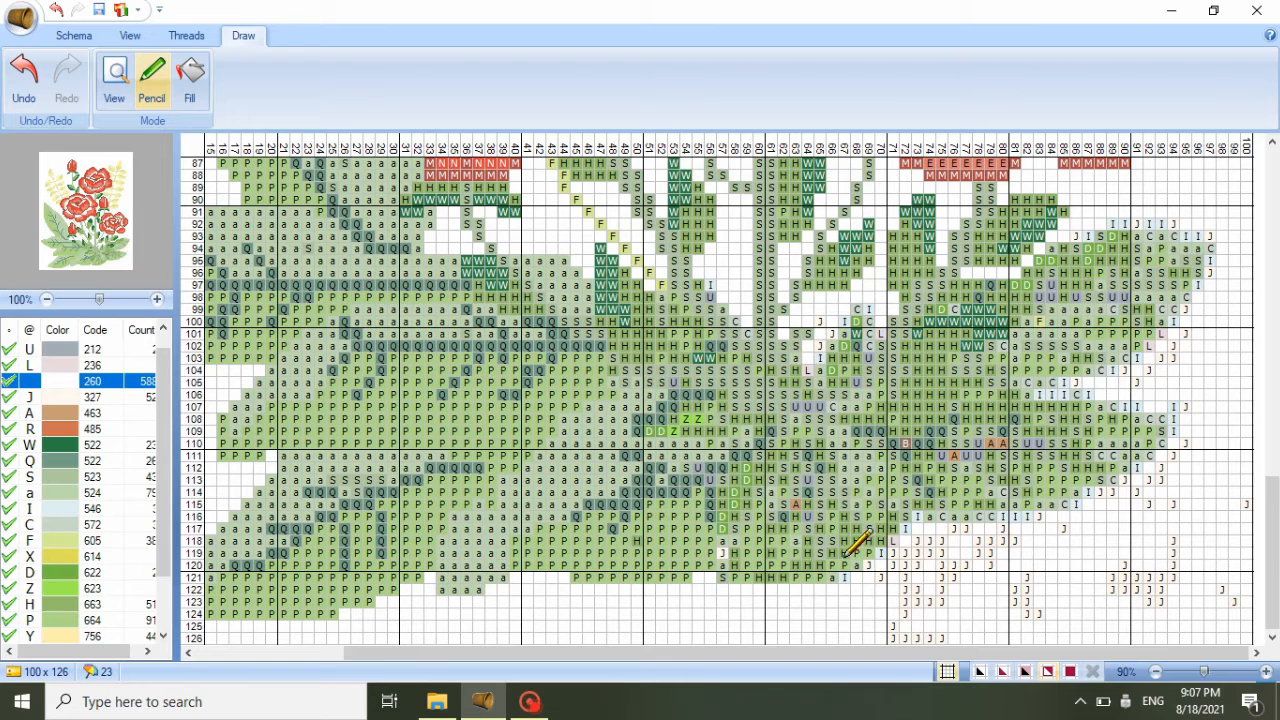
- Touch up the leaf tip around columns 48 to 55, rows 103 to 107, with threads 664, 523 and 524
{"action": "left_click", "coordinate": [40, 620]}
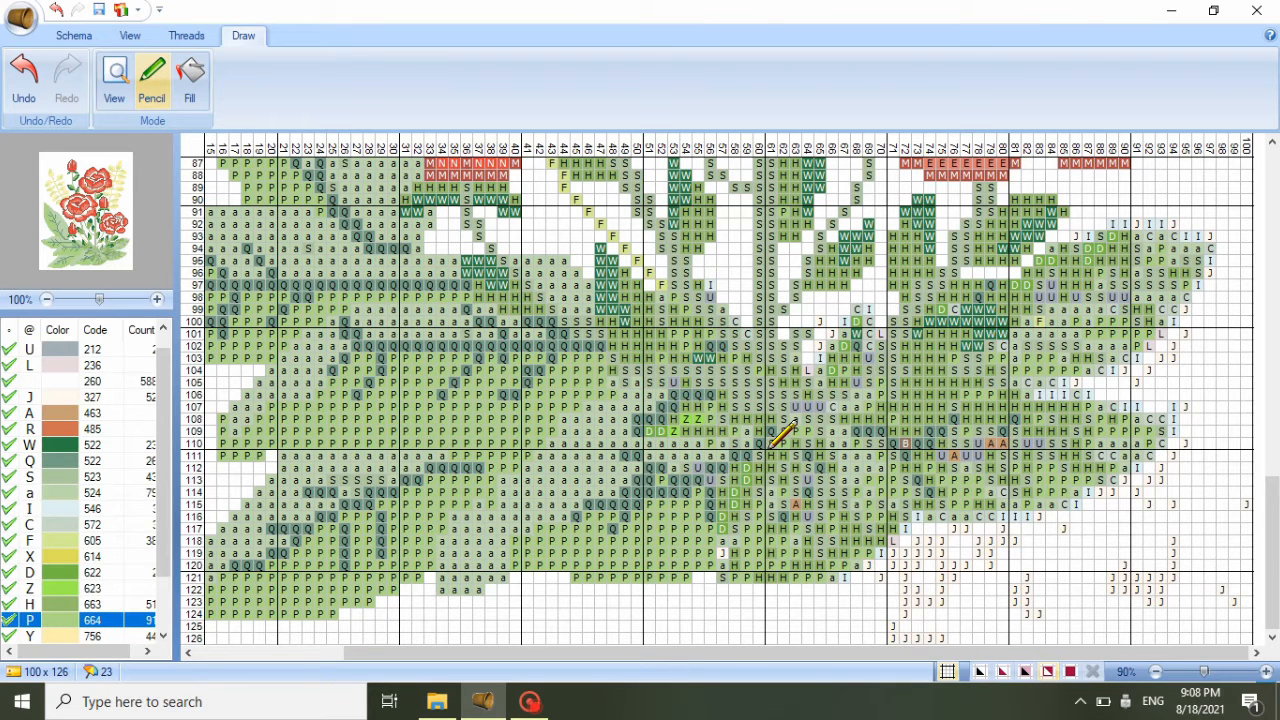
{"action": "left_click", "coordinate": [69, 481]}
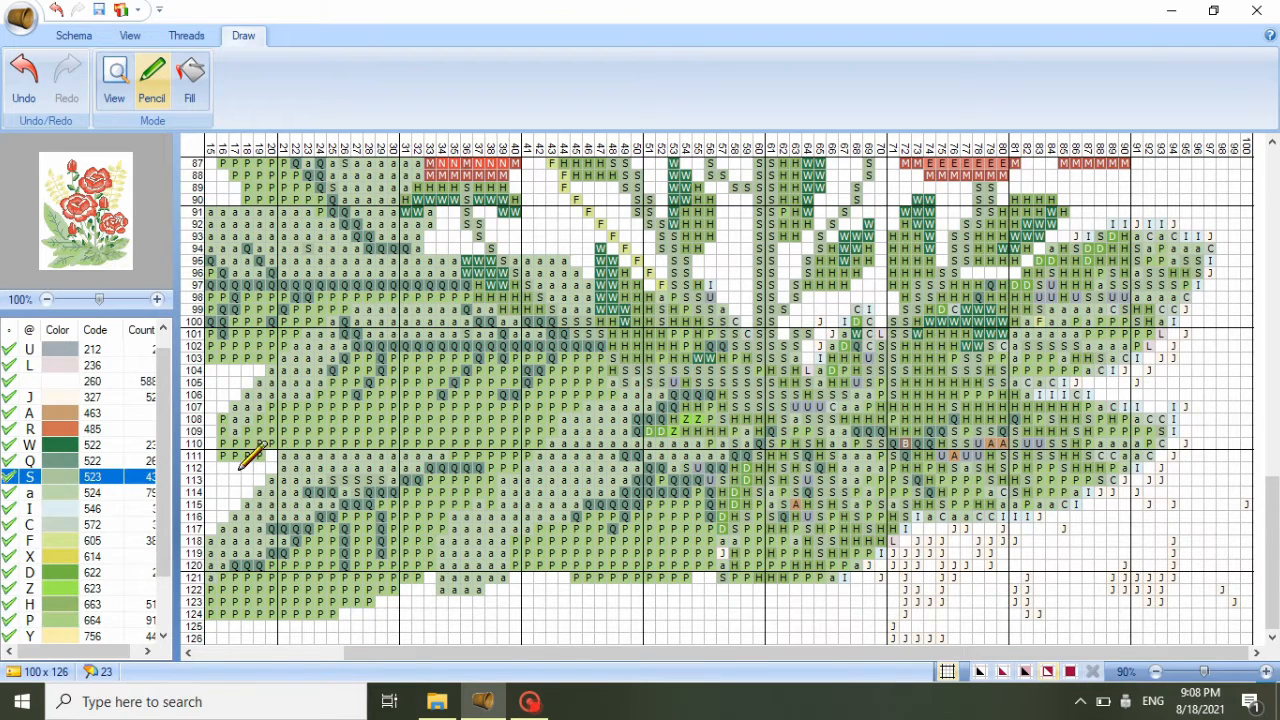
{"action": "left_click", "coordinate": [102, 492]}
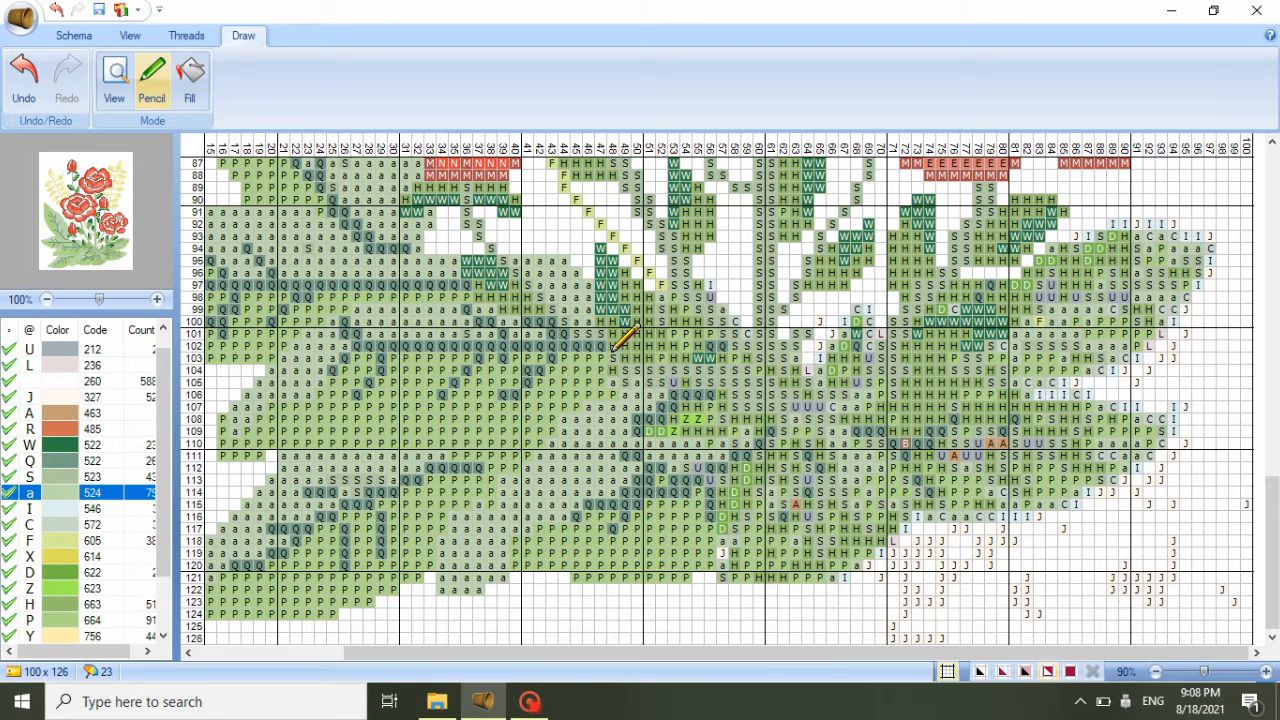
{"action": "left_click", "coordinate": [70, 478]}
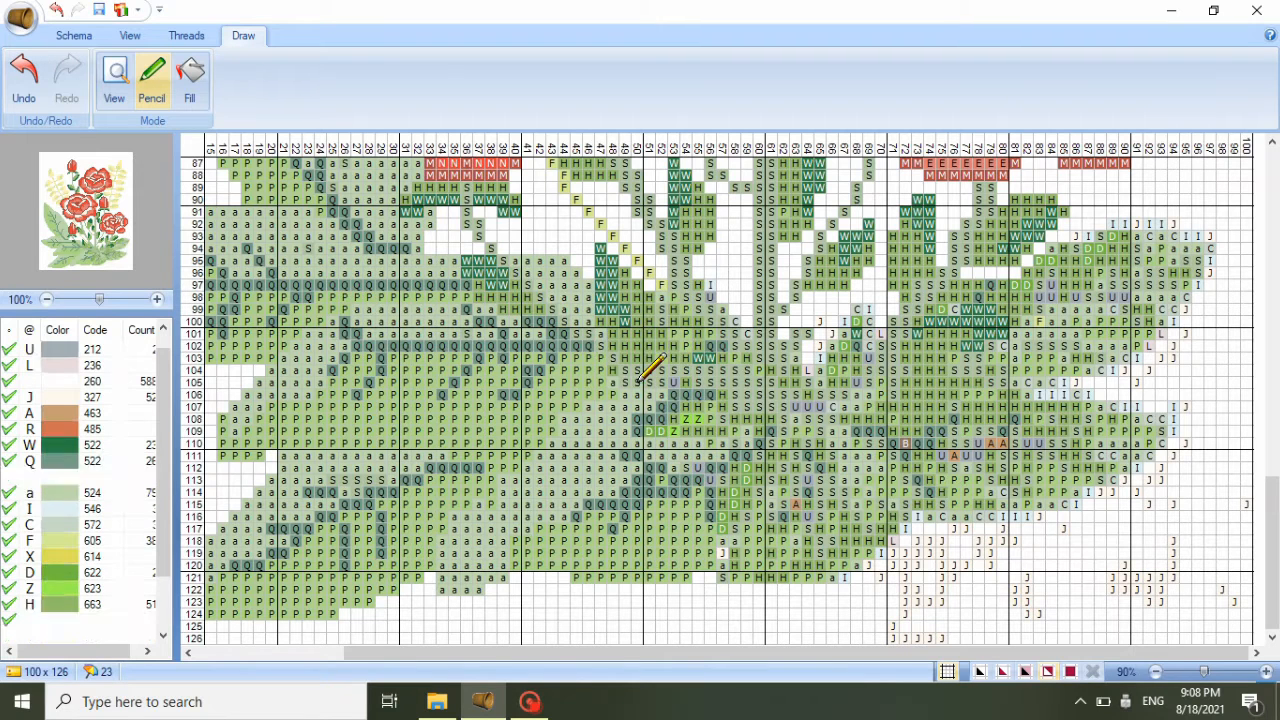
{"action": "left_click", "coordinate": [84, 622]}
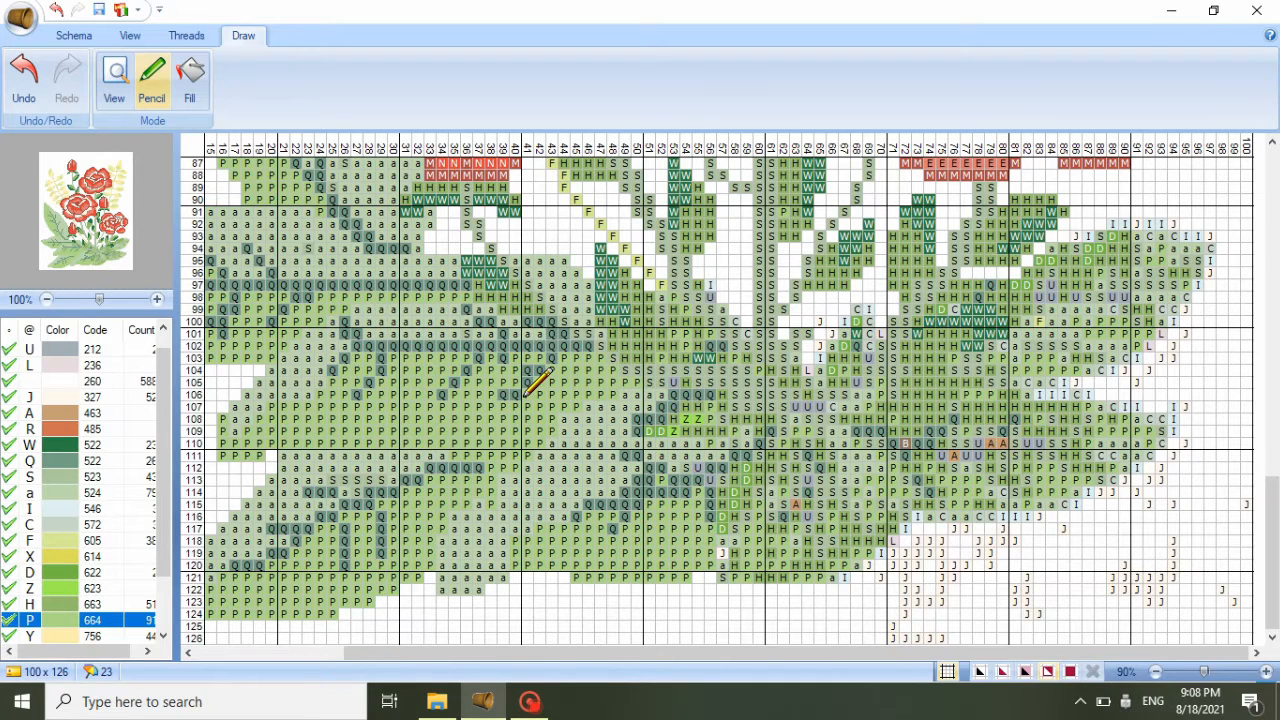
{"action": "left_click", "coordinate": [28, 494]}
{"action": "left_click", "coordinate": [658, 383]}
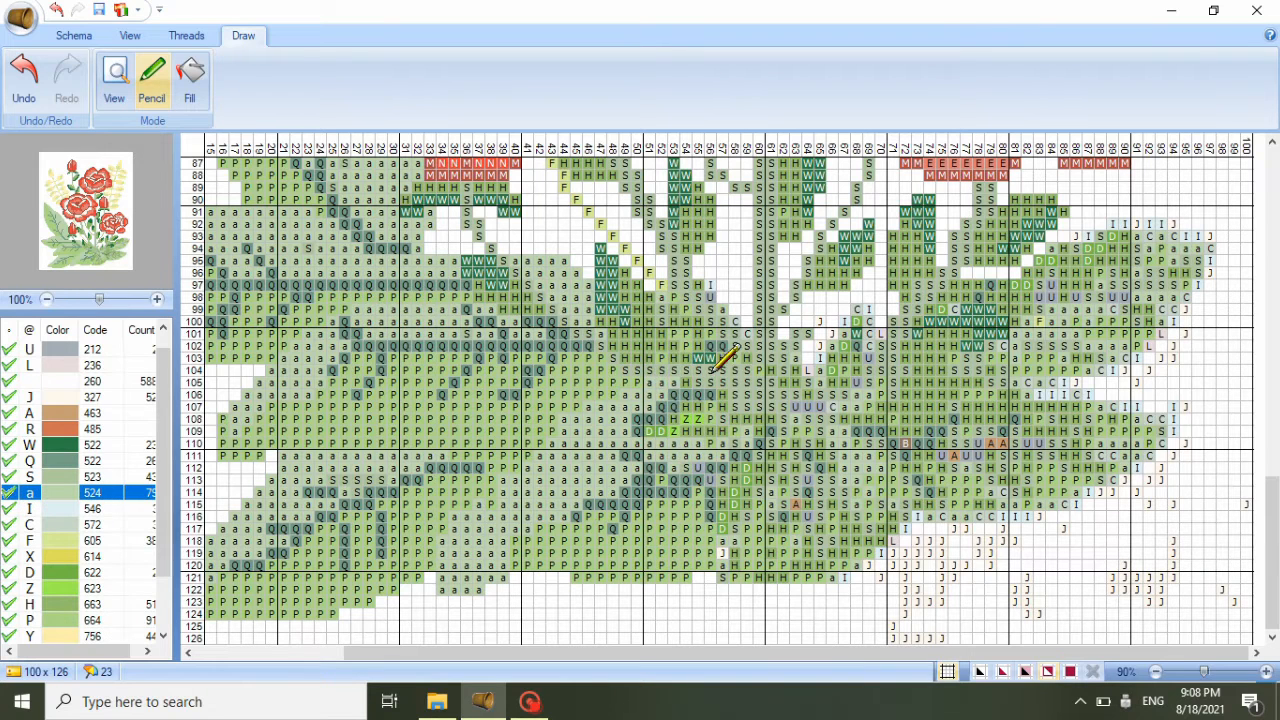
{"action": "left_click", "coordinate": [686, 372]}
- Draw the small leaf's dark edge from column 56, row 106, to column 50, row 109, with thread 522 (symbol W), and fill beneath with 663
{"action": "left_click", "coordinate": [55, 446]}
{"action": "mouse_move", "coordinate": [712, 395]}
{"action": "left_mouse_down"}
{"action": "mouse_move", "coordinate": [673, 395]}
{"action": "mouse_move", "coordinate": [646, 419]}
{"action": "mouse_move", "coordinate": [722, 401]}
{"action": "mouse_move", "coordinate": [649, 431]}
{"action": "mouse_move", "coordinate": [709, 431]}
{"action": "mouse_move", "coordinate": [676, 442]}
{"action": "left_mouse_up"}
{"action": "left_click", "coordinate": [75, 606]}
{"action": "left_click", "coordinate": [734, 408]}
- Fill around the large leaf's veins near columns 53 to 59 with thread 524, and its lower area at columns 58 to 60 with 664
{"action": "left_click", "coordinate": [117, 492]}
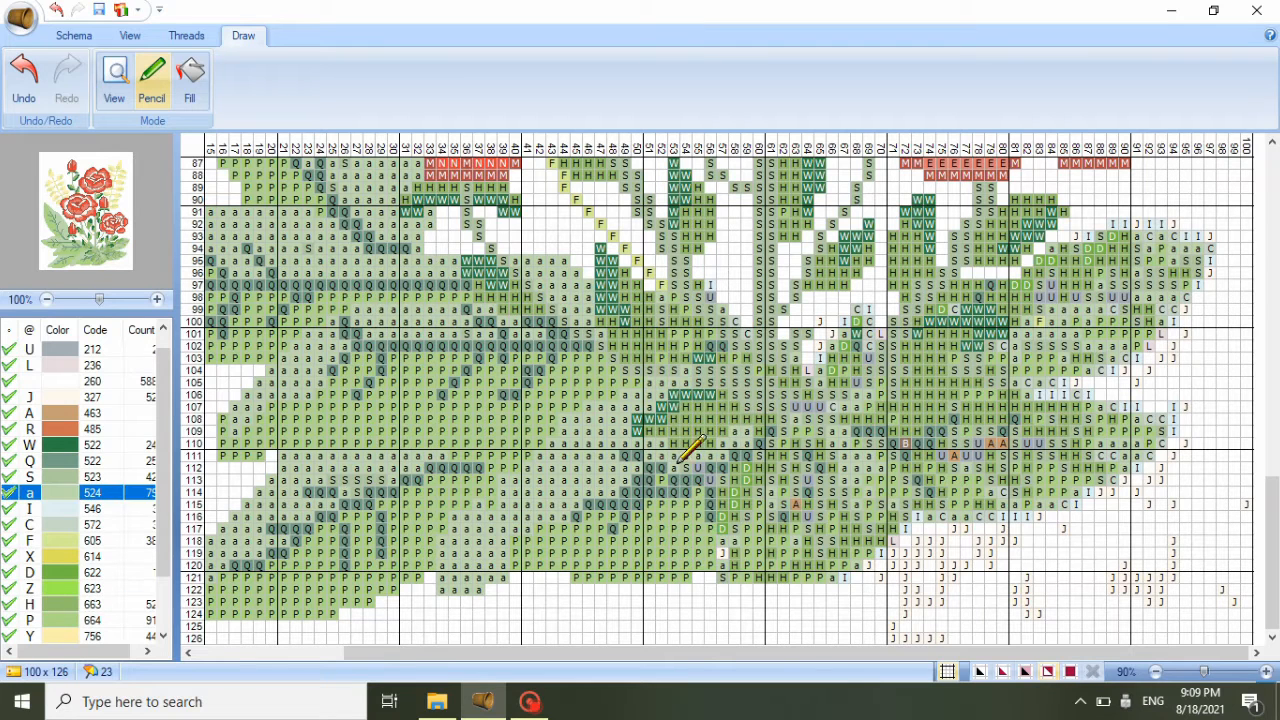
{"action": "left_click_drag", "start_coordinate": [712, 479], "coordinate": [688, 468]}
{"action": "left_click_drag", "start_coordinate": [723, 514], "coordinate": [728, 537]}
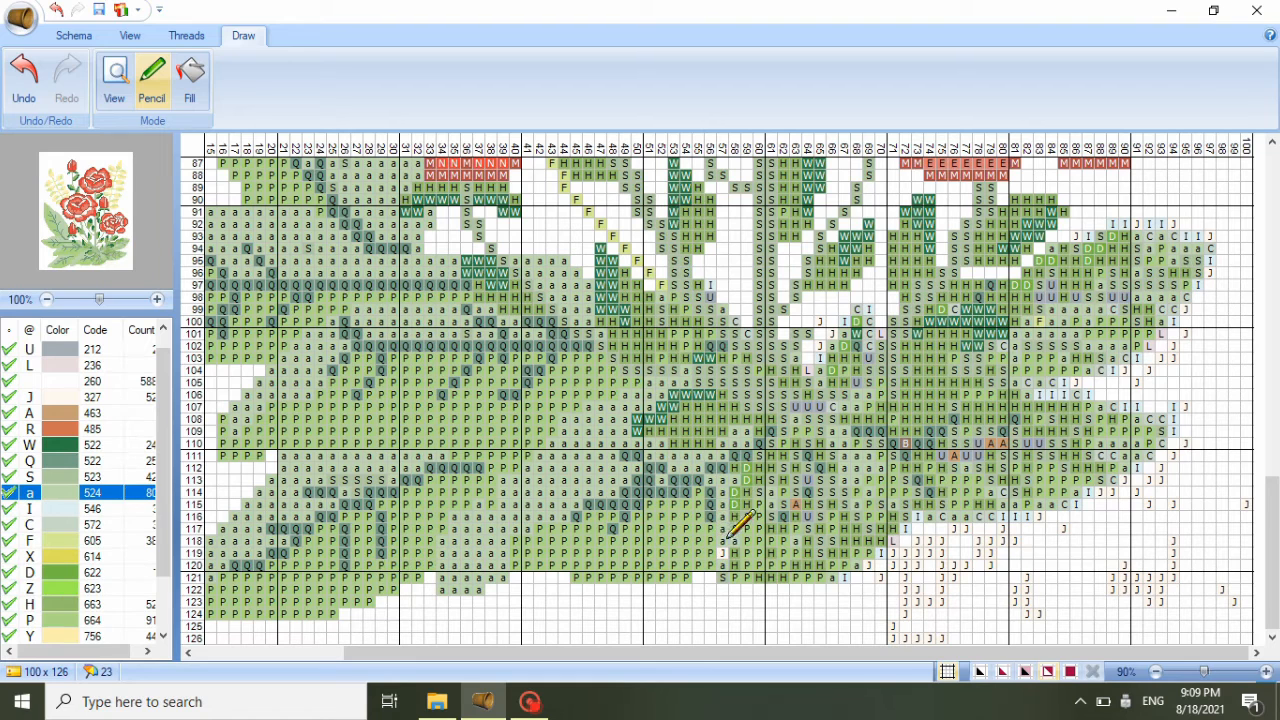
{"action": "left_click", "coordinate": [78, 619]}
{"action": "mouse_move", "coordinate": [734, 482]}
{"action": "left_mouse_down"}
{"action": "mouse_move", "coordinate": [723, 541]}
{"action": "mouse_move", "coordinate": [746, 589]}
{"action": "left_mouse_up"}
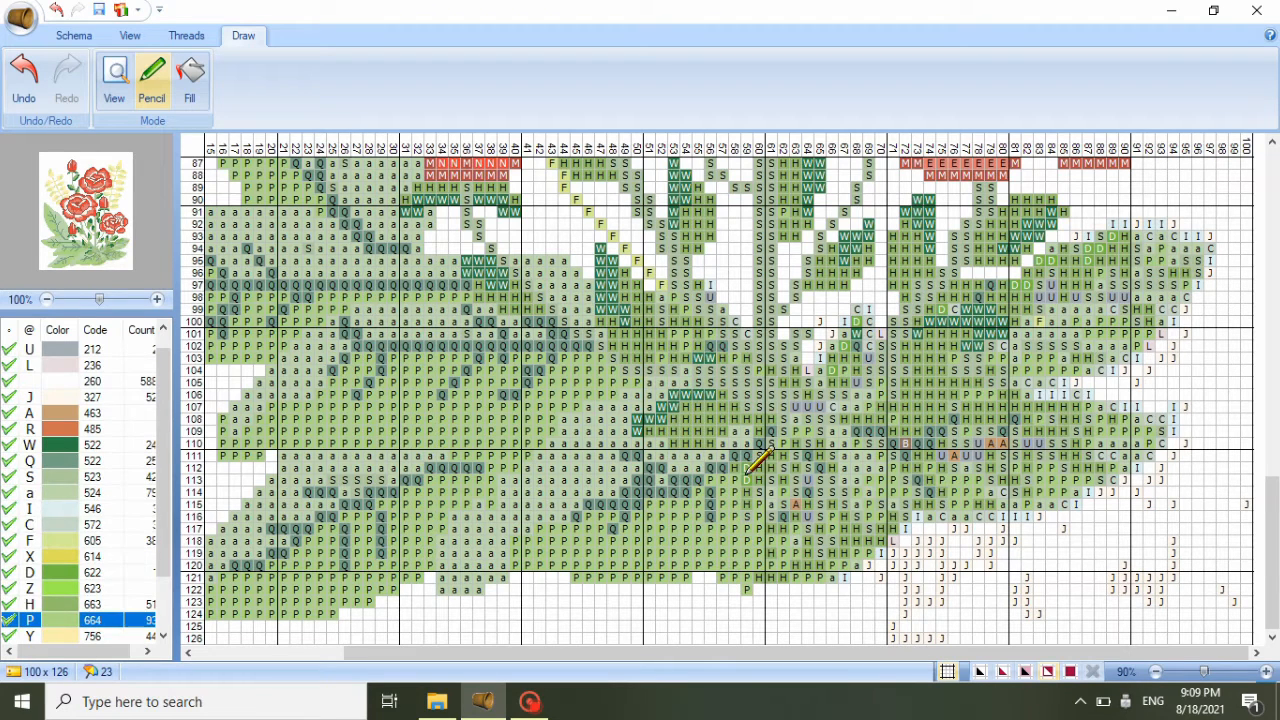
- Fill the small leaf area at columns 52 to 55, rows 98 to 103, with thread 524 and retouch its lower edge with 523
{"action": "scroll", "coordinate": [978, 446], "scroll_direction": "up", "scroll_amount": 3}
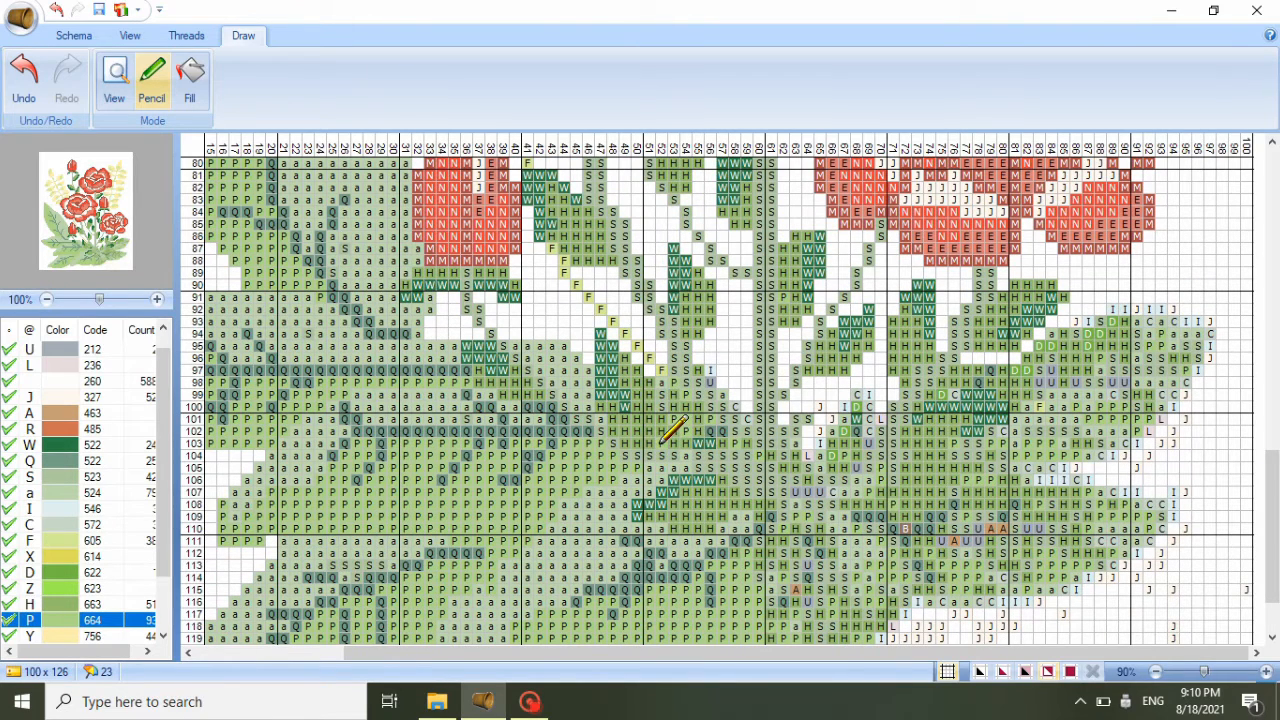
{"action": "left_click", "coordinate": [49, 492]}
{"action": "left_click_drag", "start_coordinate": [668, 394], "coordinate": [668, 441]}
{"action": "mouse_move", "coordinate": [680, 391]}
{"action": "left_mouse_down"}
{"action": "mouse_move", "coordinate": [711, 415]}
{"action": "mouse_move", "coordinate": [674, 464]}
{"action": "left_mouse_up"}
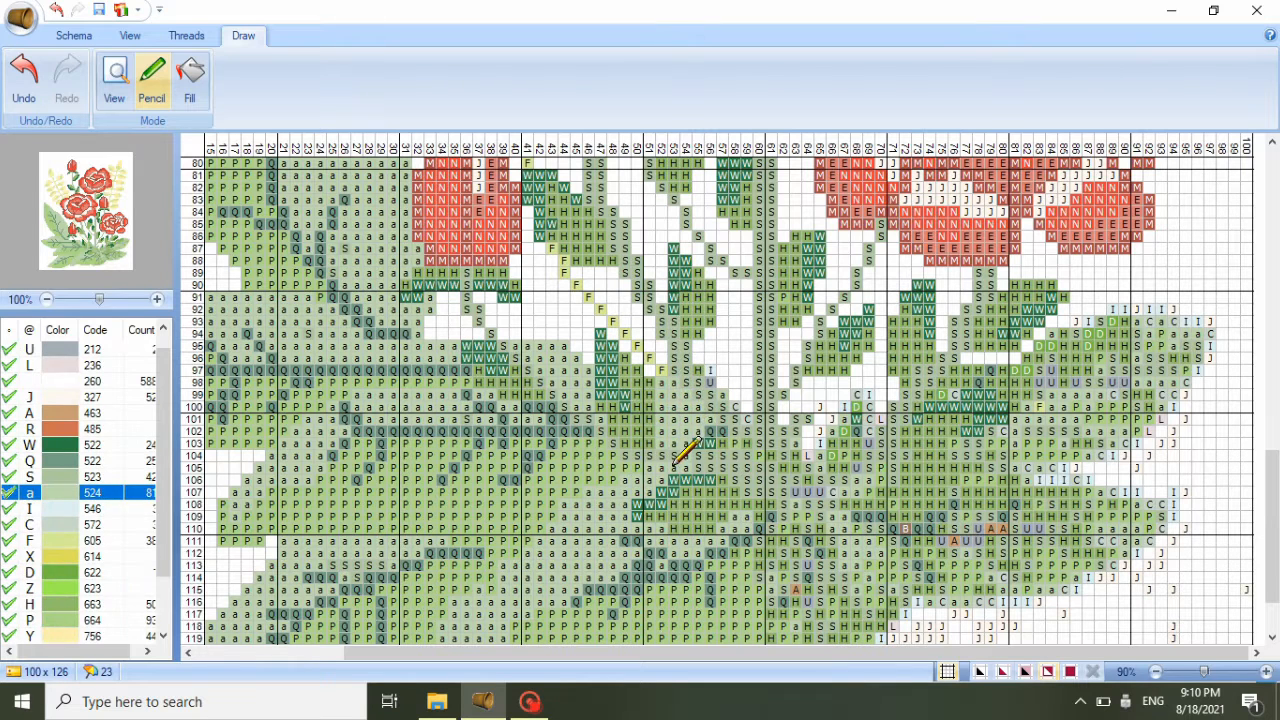
{"action": "left_click", "coordinate": [92, 477]}
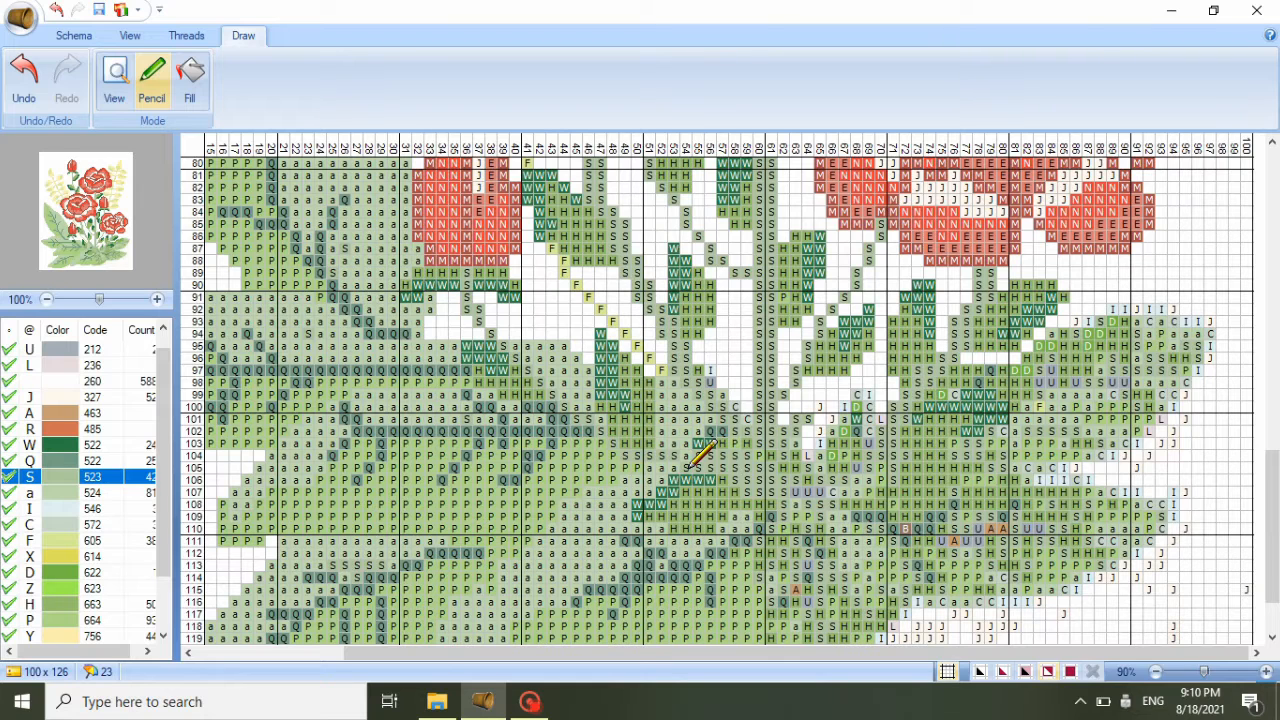
- Extend that leaf's dark vein along row 102 to column 59 with thread 522 (symbol W), and fill beneath down to row 107 with 663
{"action": "left_click", "coordinate": [53, 447]}
{"action": "left_click", "coordinate": [722, 431]}
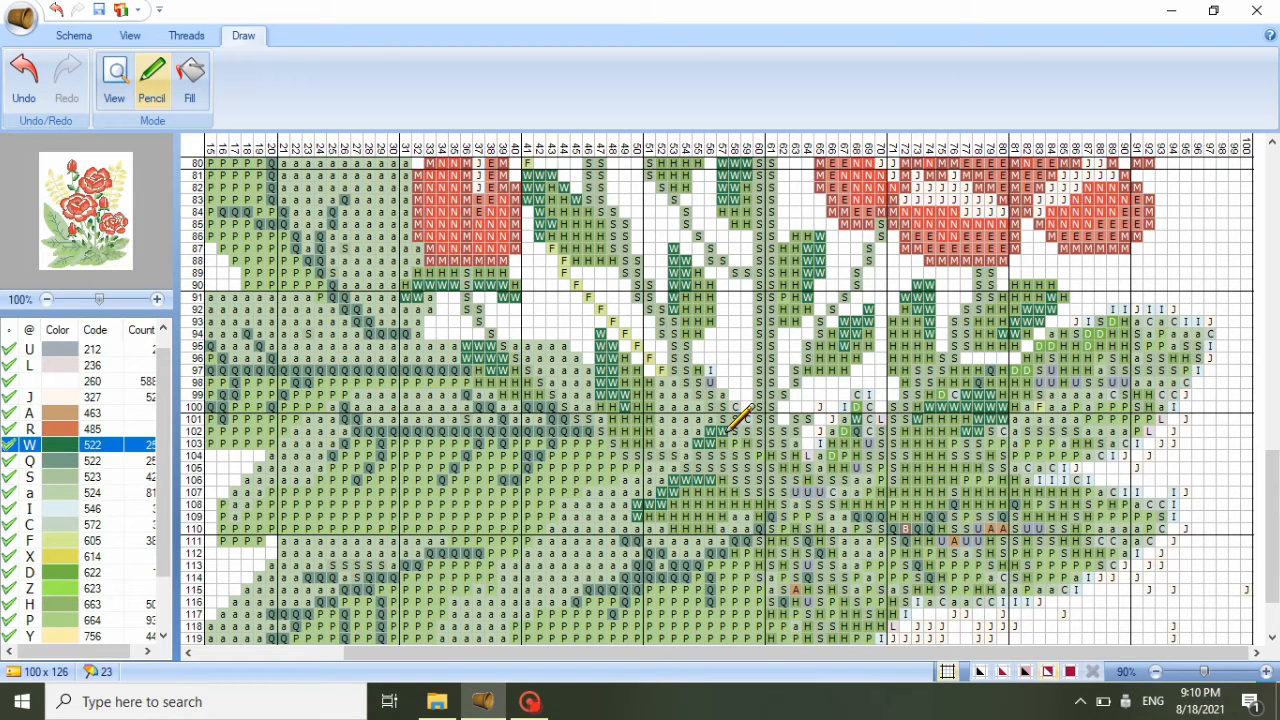
{"action": "left_click_drag", "start_coordinate": [726, 432], "coordinate": [756, 428]}
{"action": "left_click", "coordinate": [65, 604]}
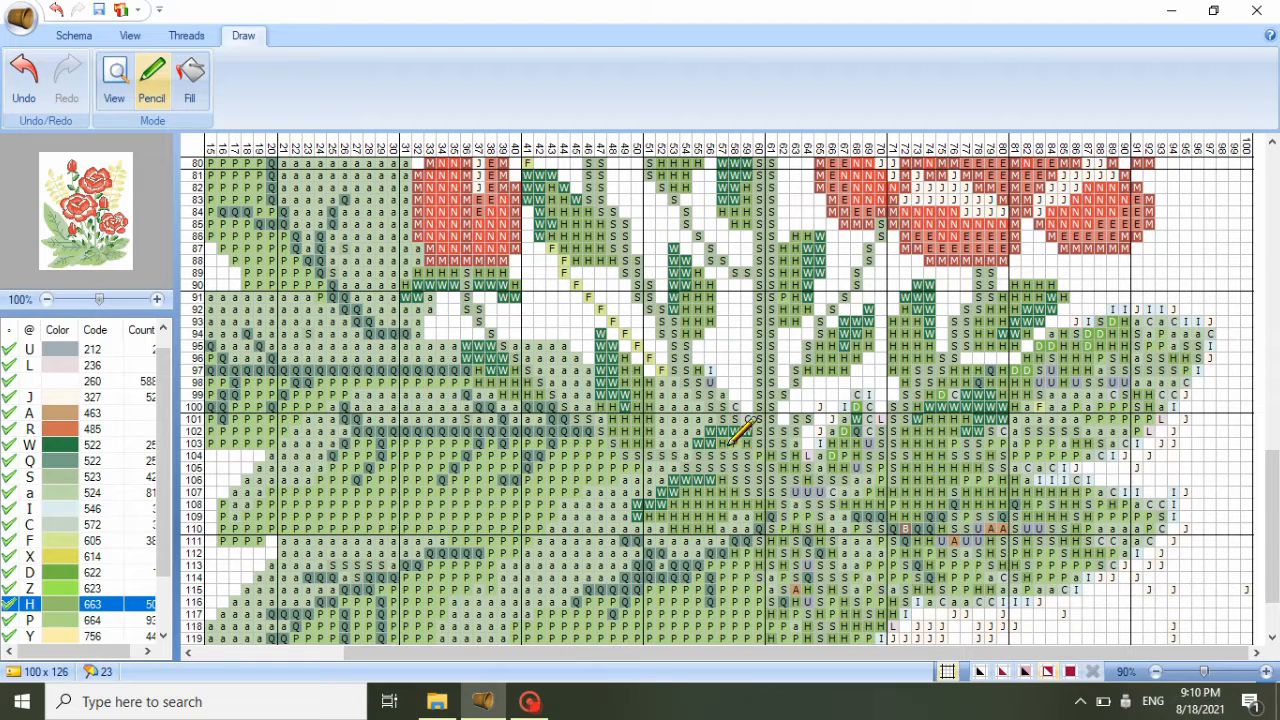
{"action": "left_click", "coordinate": [762, 455]}
{"action": "left_click_drag", "start_coordinate": [746, 459], "coordinate": [687, 455]}
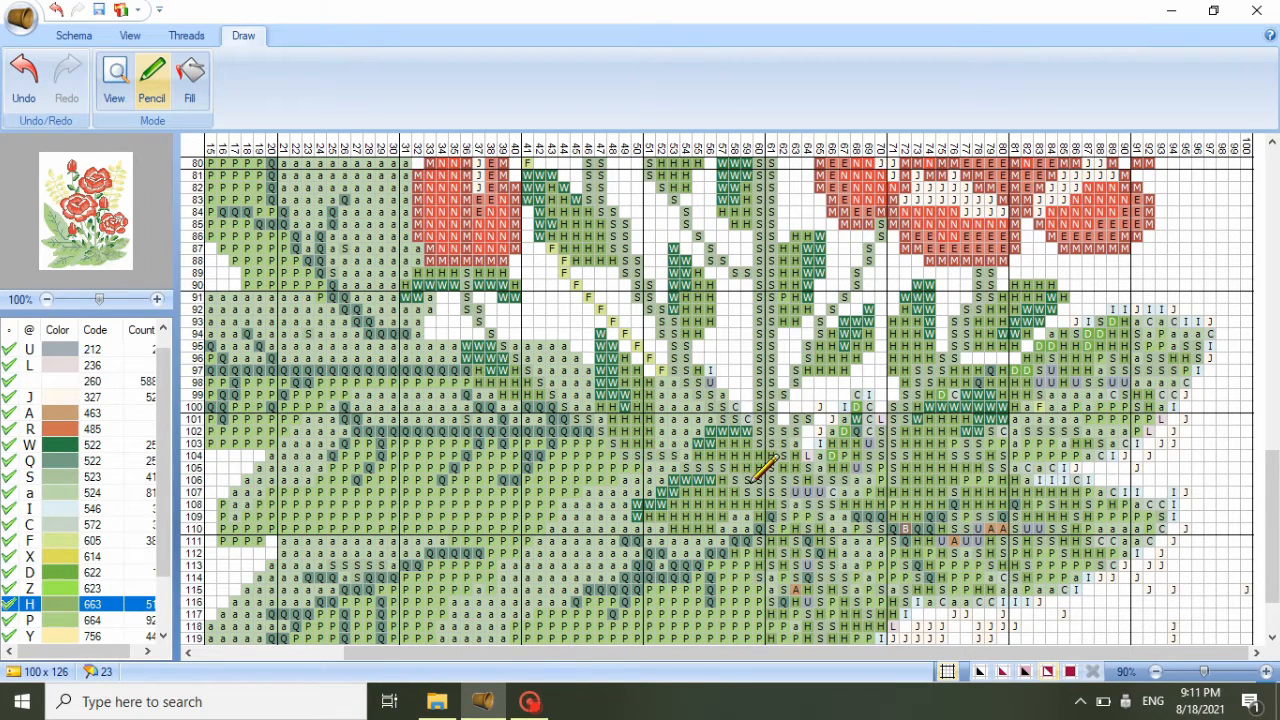
{"action": "left_click_drag", "start_coordinate": [771, 480], "coordinate": [750, 482]}
{"action": "left_click", "coordinate": [100, 476]}
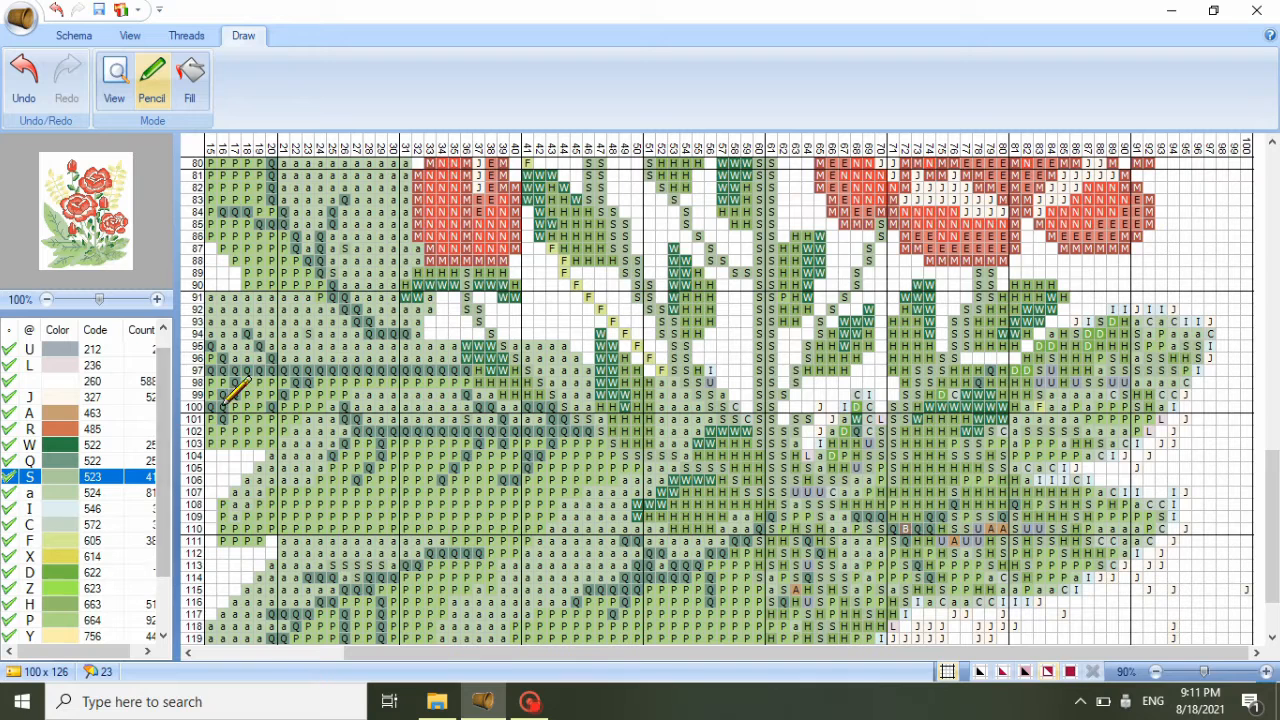
- Erase the stray stitches on both sides of the stem, around columns 56 to 66, rows 97 to 103, with thread 260
{"action": "left_click", "coordinate": [85, 377]}
{"action": "left_click_drag", "start_coordinate": [709, 371], "coordinate": [752, 420]}
{"action": "left_click", "coordinate": [820, 407]}
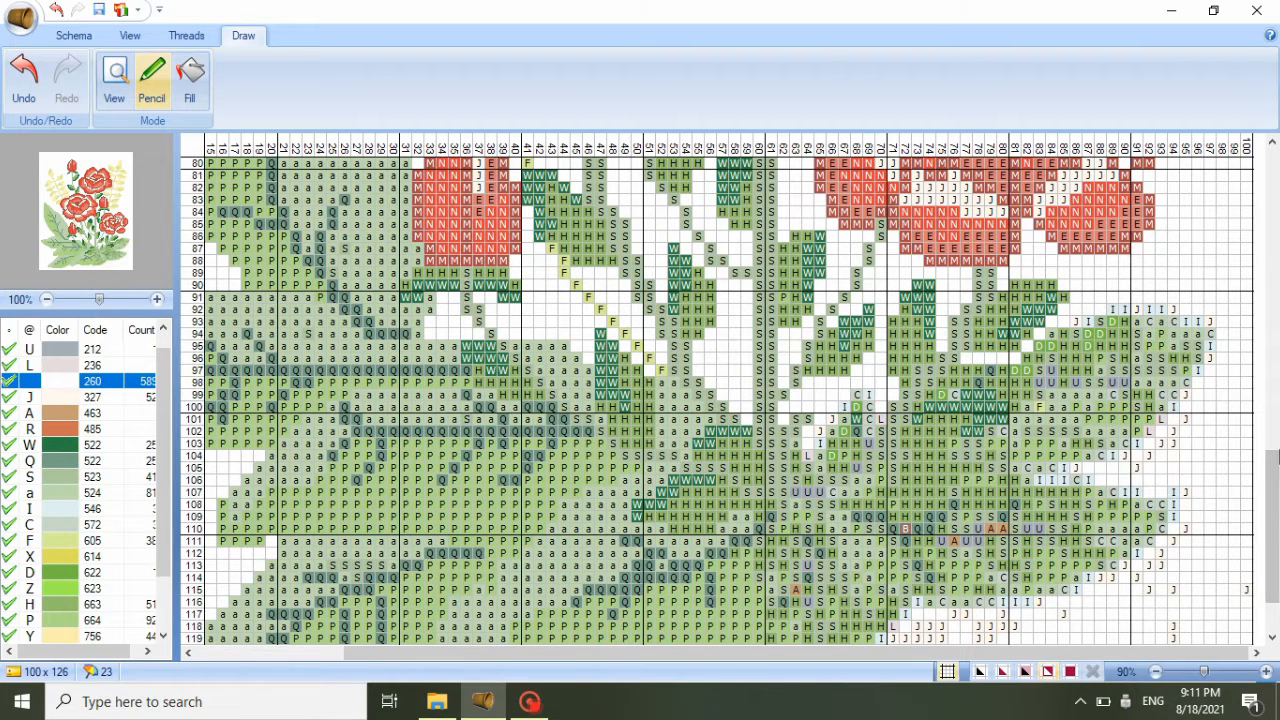
{"action": "scroll", "coordinate": [815, 390], "scroll_direction": "down", "scroll_amount": 2}
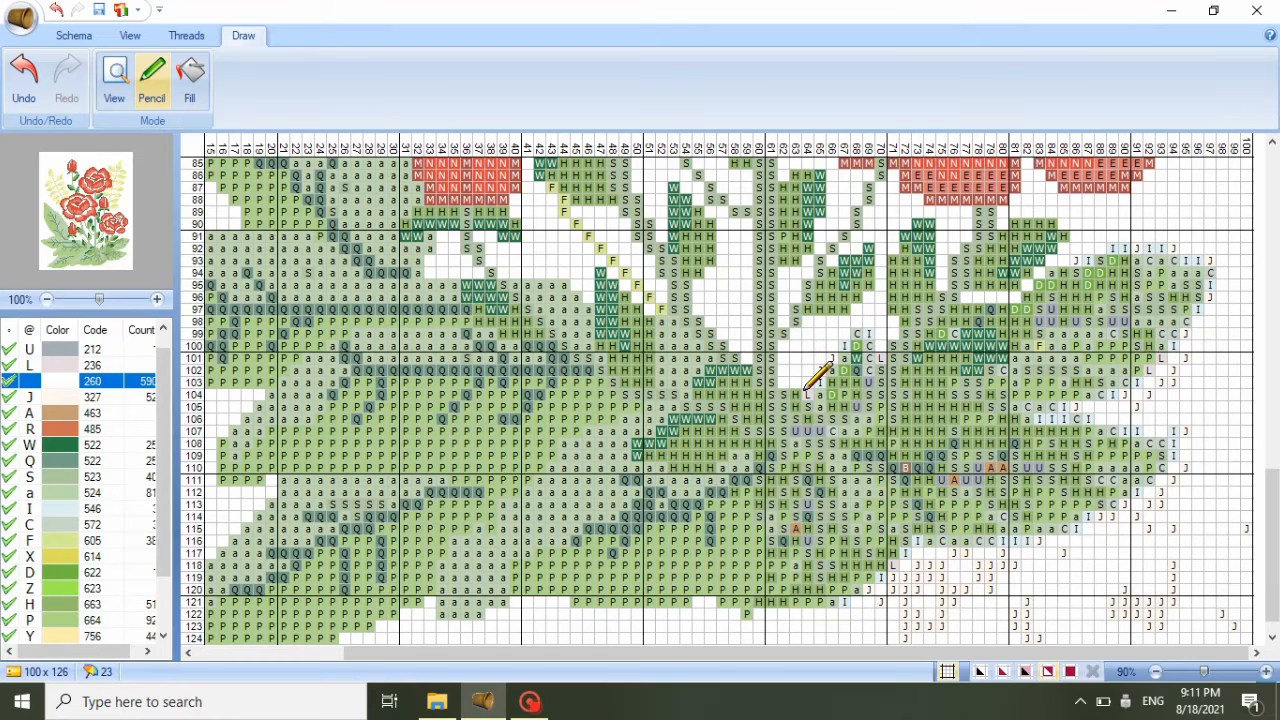
- Redraw the small leaf at columns 64 to 69, rows 99 to 105, with threads 522 (symbol W) and 663 (symbol H)
{"action": "key", "text": "w"}
{"action": "mouse_move", "coordinate": [870, 322]}
{"action": "left_mouse_down"}
{"action": "mouse_move", "coordinate": [869, 375]}
{"action": "mouse_move", "coordinate": [849, 345]}
{"action": "mouse_move", "coordinate": [821, 367]}
{"action": "mouse_move", "coordinate": [845, 395]}
{"action": "mouse_move", "coordinate": [860, 390]}
{"action": "mouse_move", "coordinate": [808, 408]}
{"action": "left_mouse_up"}
{"action": "right_click", "coordinate": [832, 362]}
- Erase the strays beside that leaf and along row 107 with thread 260, and redraw the neighbouring stem stitches with 523
{"action": "left_click_drag", "start_coordinate": [1271, 545], "coordinate": [1271, 553]}
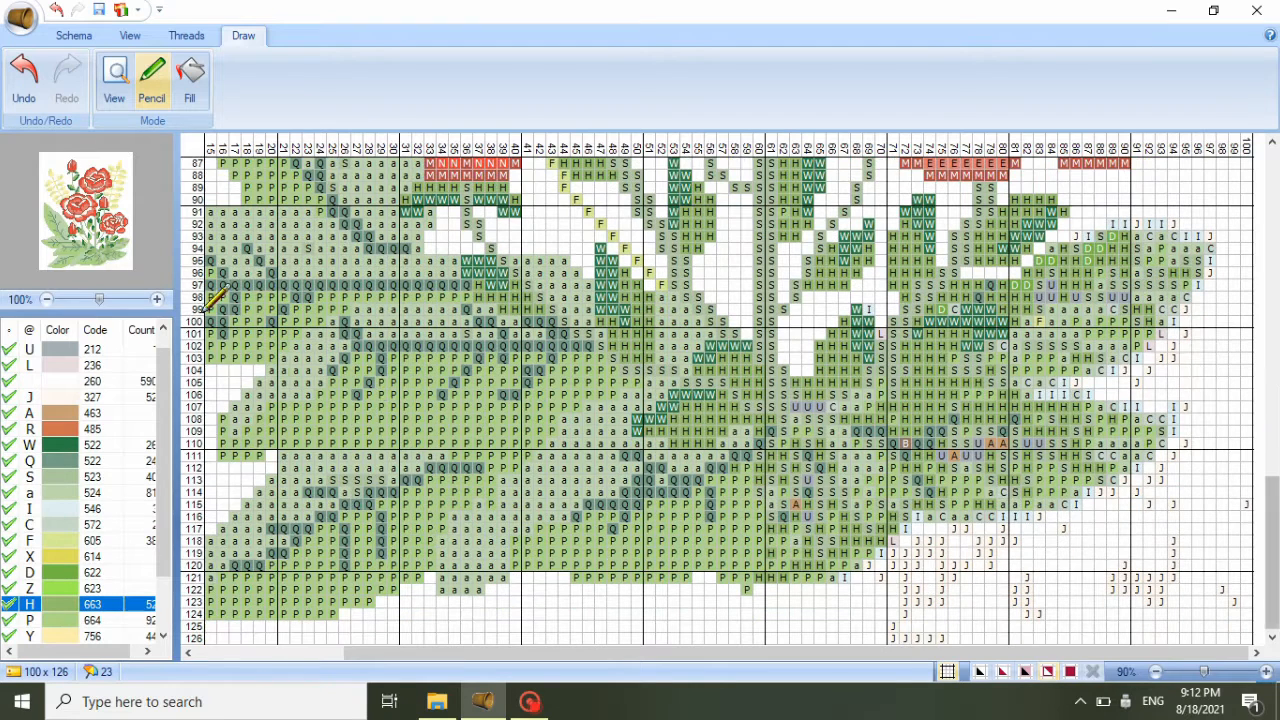
{"action": "left_click", "coordinate": [63, 383]}
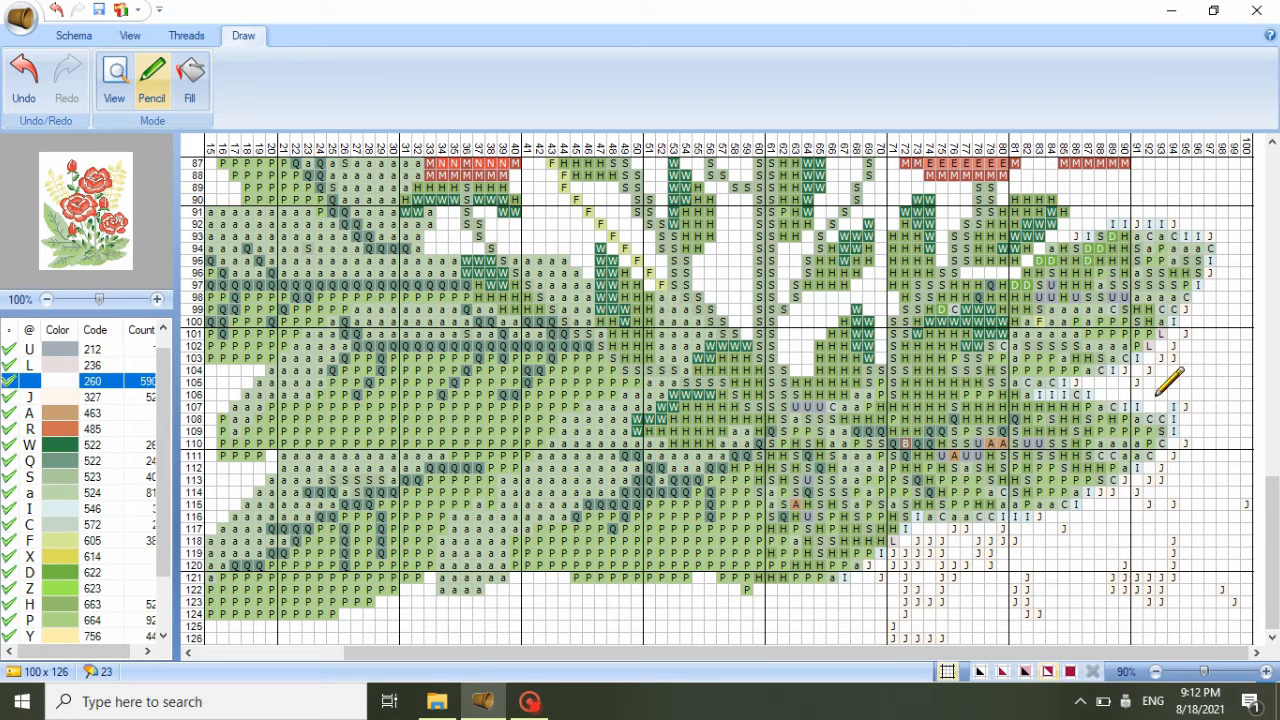
{"action": "right_click", "coordinate": [761, 349]}
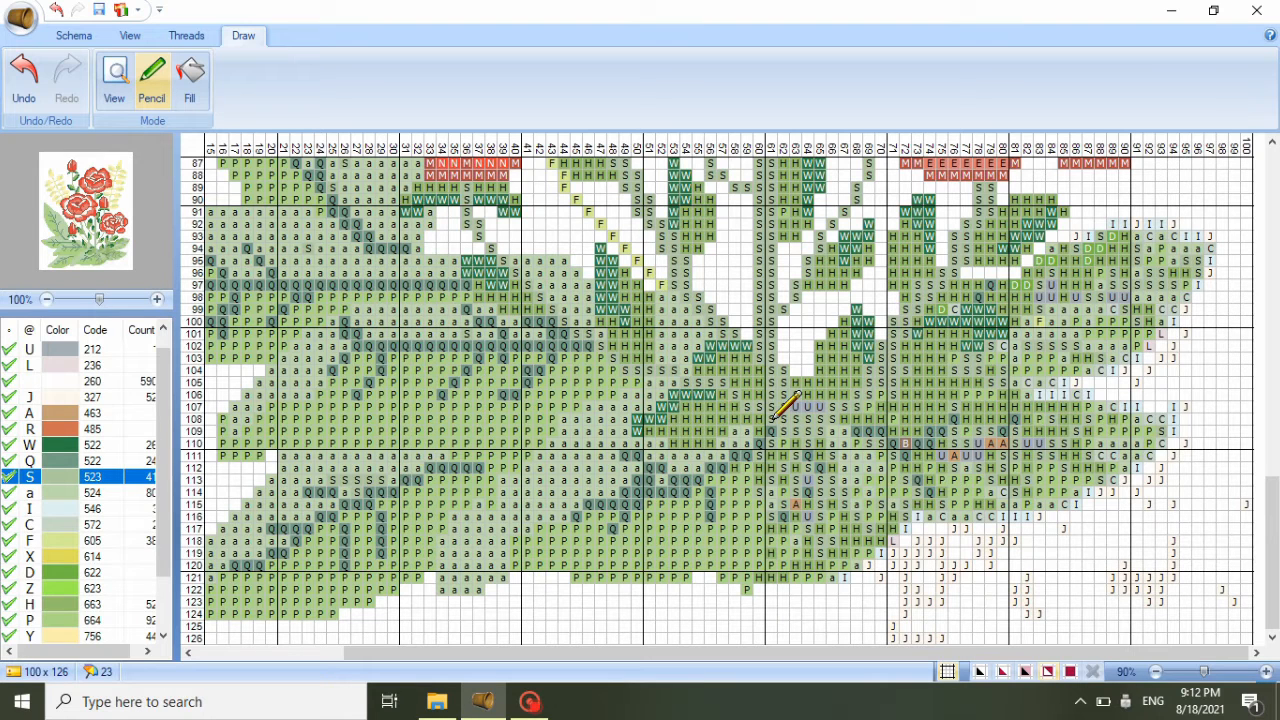
{"action": "left_click", "coordinate": [28, 381]}
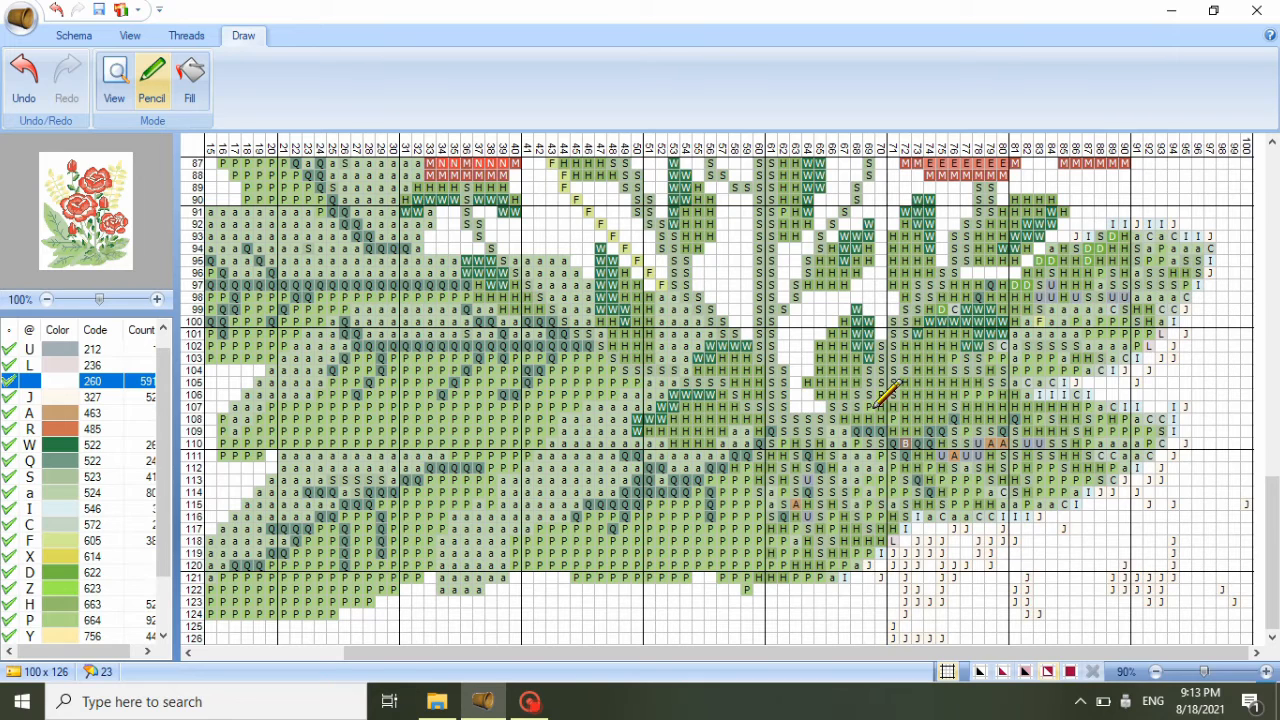
- Extend the small leaf's dark side down to row 105 with thread 522 (symbol W) and fill its base with 663
{"action": "left_click", "coordinate": [68, 443]}
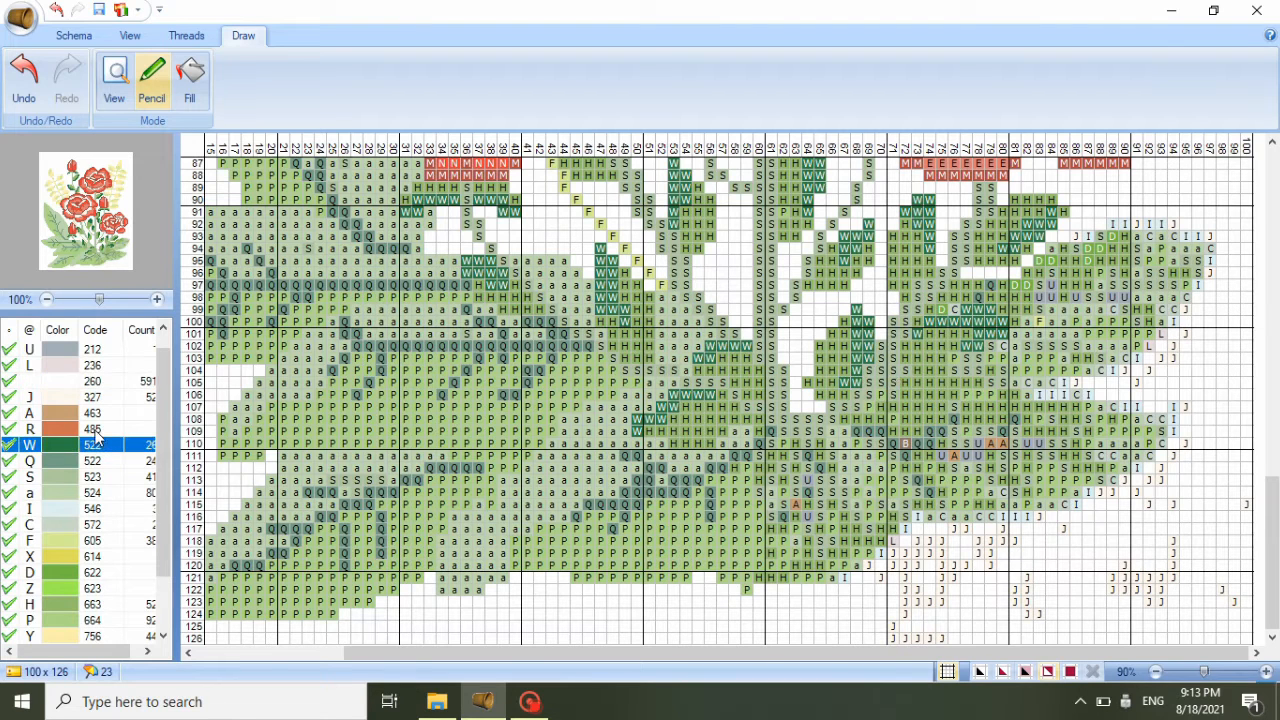
{"action": "left_click", "coordinate": [60, 605]}
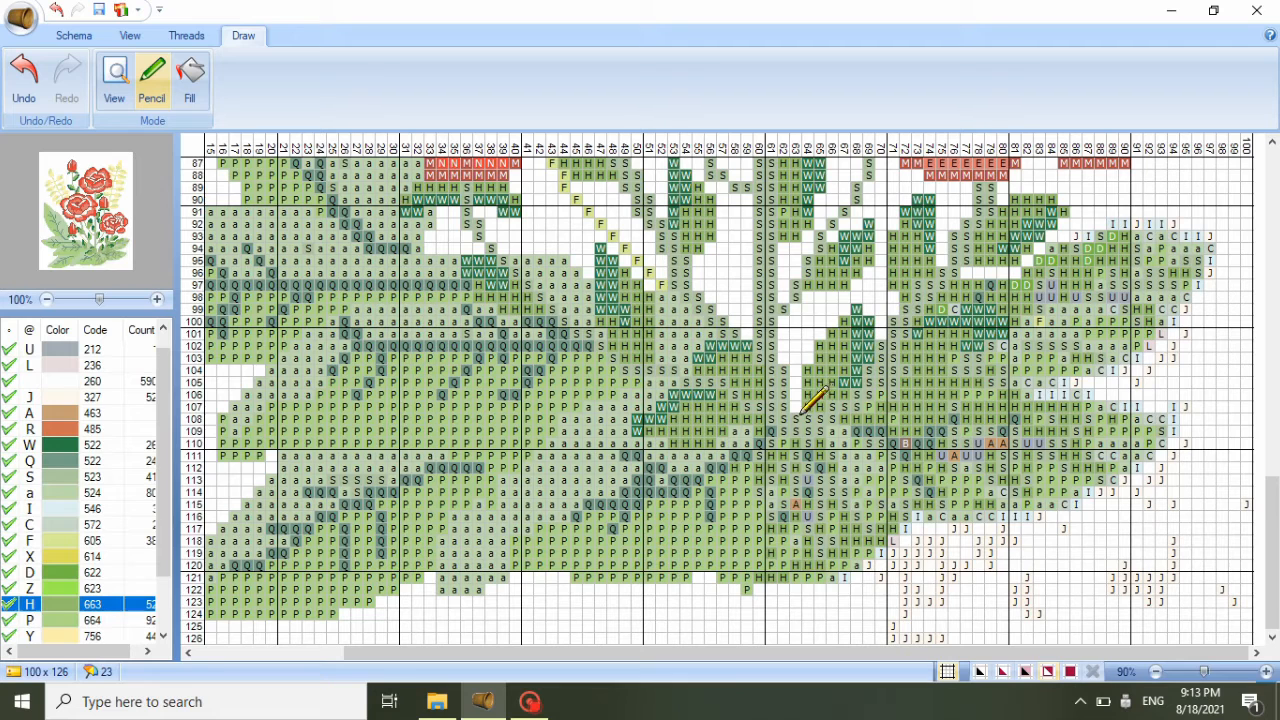
{"action": "mouse_move", "coordinate": [1270, 500]}
{"action": "left_mouse_down"}
{"action": "mouse_move", "coordinate": [1270, 488]}
{"action": "mouse_move", "coordinate": [1270, 500]}
{"action": "left_mouse_up"}
- Draw the next leaf's veins along column 64 and its branches, rows 110 to 120, with thread 522 (symbol Q)
{"action": "left_click", "coordinate": [105, 462]}
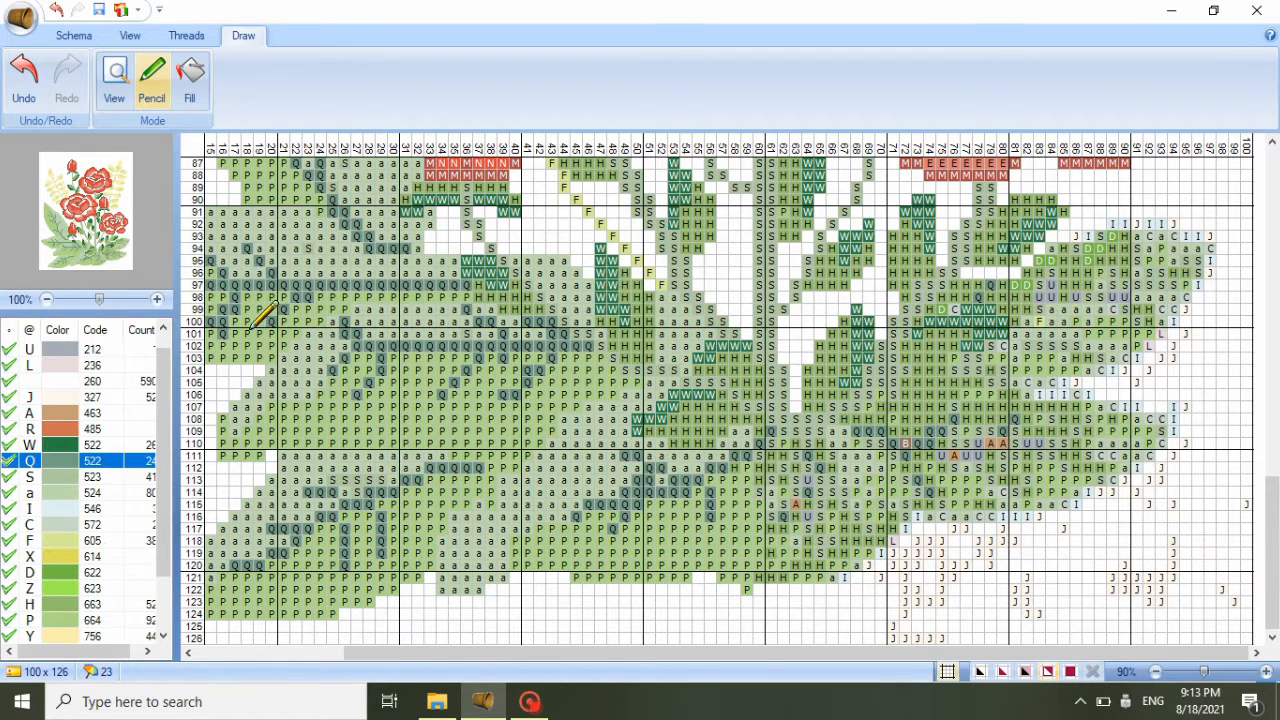
{"action": "mouse_move", "coordinate": [815, 458]}
{"action": "left_mouse_down"}
{"action": "mouse_move", "coordinate": [808, 528]}
{"action": "mouse_move", "coordinate": [807, 516]}
{"action": "mouse_move", "coordinate": [848, 512]}
{"action": "left_mouse_up"}
{"action": "left_click_drag", "start_coordinate": [797, 466], "coordinate": [779, 480]}
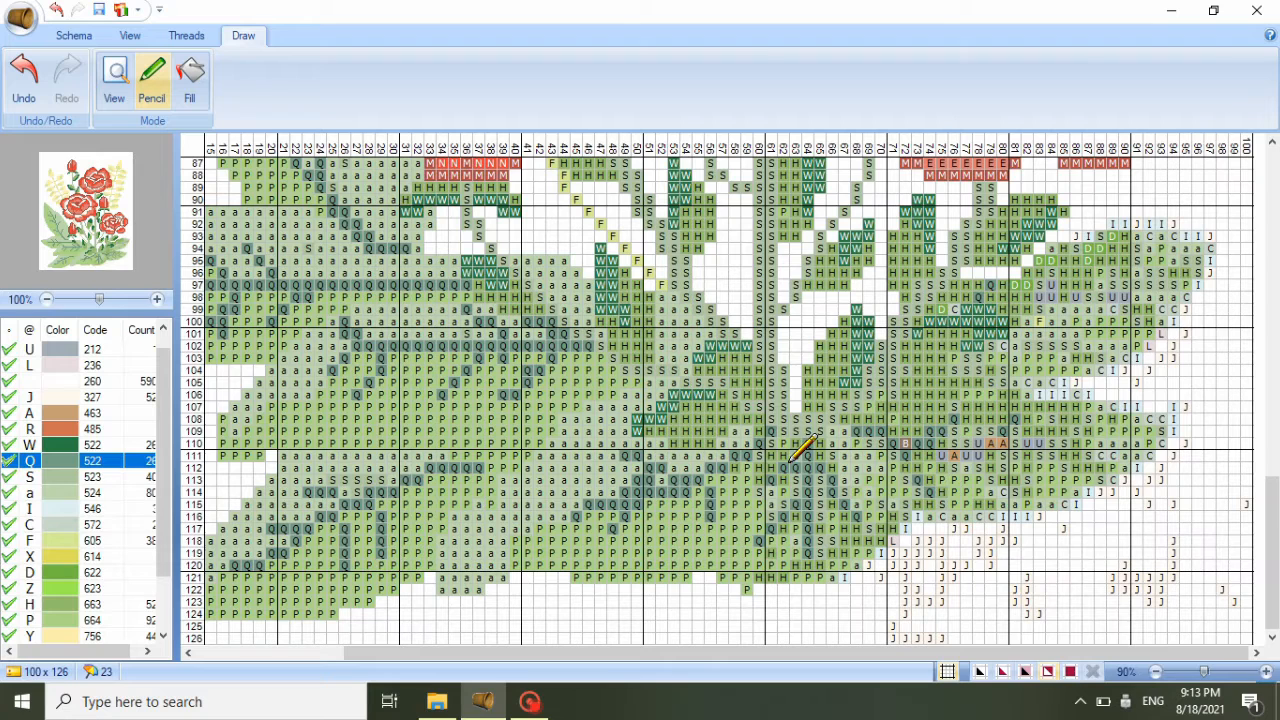
- Fill that leaf's left half, from about column 56 to column 63 and down to row 122, with thread 524 (symbol a)
{"action": "left_click", "coordinate": [71, 490]}
{"action": "left_click", "coordinate": [777, 453]}
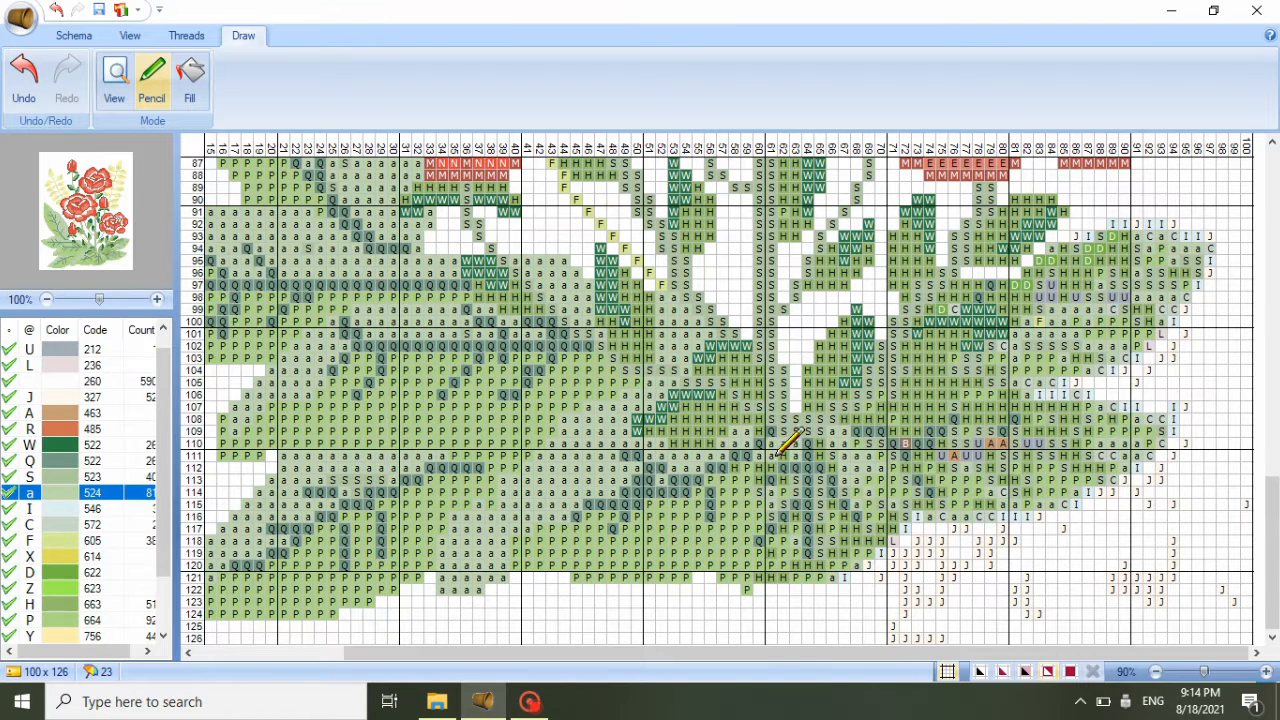
{"action": "mouse_move", "coordinate": [767, 470]}
{"action": "left_mouse_down"}
{"action": "mouse_move", "coordinate": [781, 503]}
{"action": "mouse_move", "coordinate": [751, 491]}
{"action": "mouse_move", "coordinate": [746, 467]}
{"action": "mouse_move", "coordinate": [729, 512]}
{"action": "mouse_move", "coordinate": [738, 497]}
{"action": "mouse_move", "coordinate": [737, 517]}
{"action": "mouse_move", "coordinate": [761, 510]}
{"action": "mouse_move", "coordinate": [764, 521]}
{"action": "mouse_move", "coordinate": [717, 592]}
{"action": "mouse_move", "coordinate": [796, 533]}
{"action": "mouse_move", "coordinate": [770, 550]}
{"action": "mouse_move", "coordinate": [797, 577]}
{"action": "left_mouse_up"}
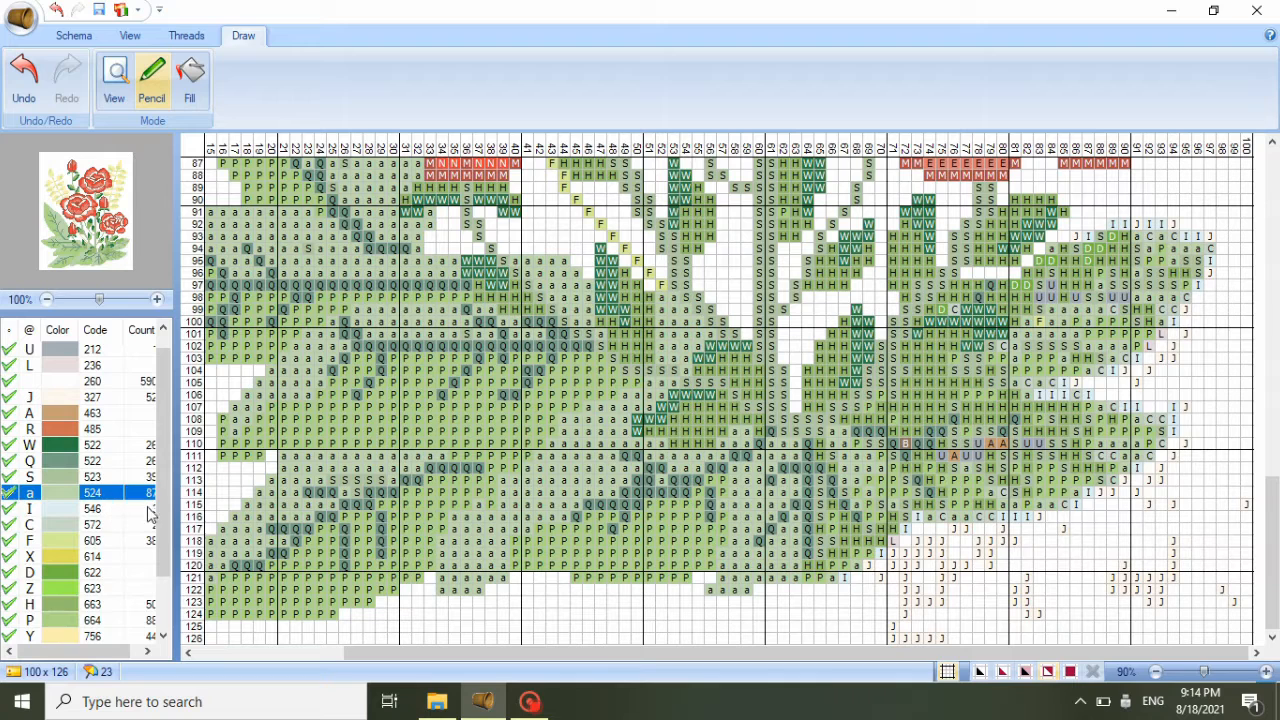
- Fill the same leaf's right half, columns 65 to 71 and down to row 121, with thread 664, and retouch the stem above with 523
{"action": "left_click", "coordinate": [66, 612]}
{"action": "left_click_drag", "start_coordinate": [843, 443], "coordinate": [857, 434]}
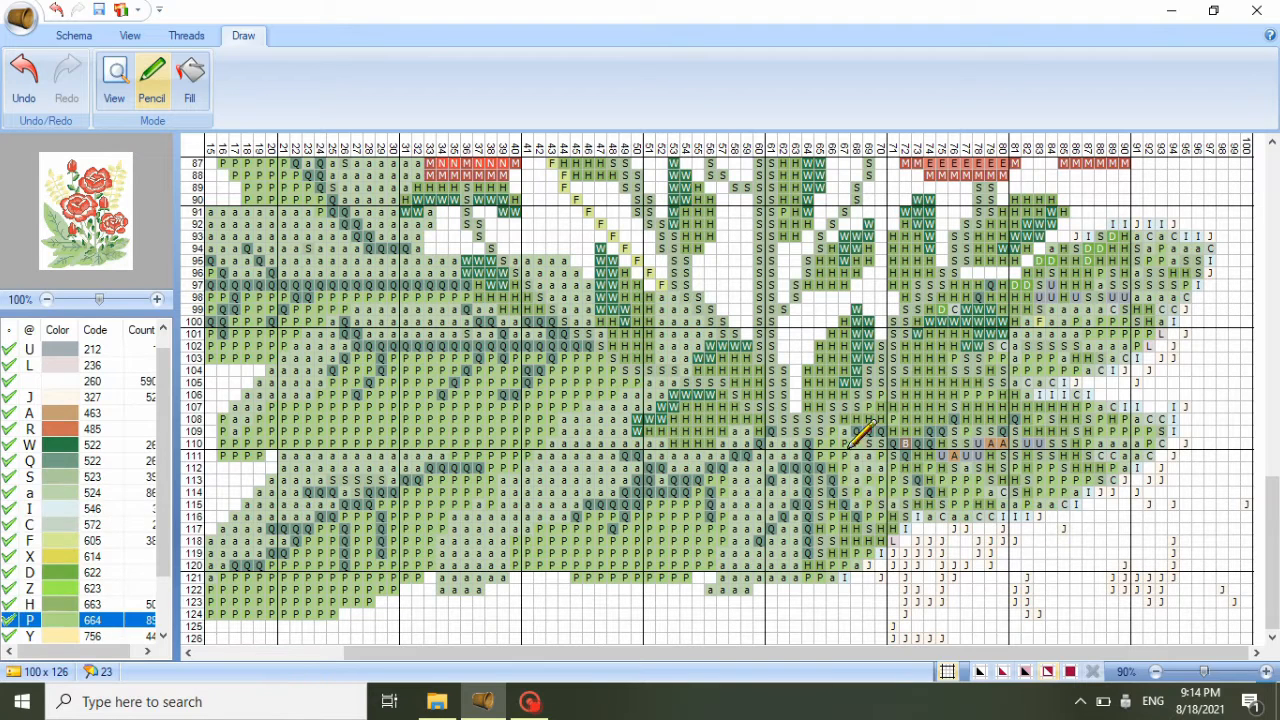
{"action": "mouse_move", "coordinate": [830, 516]}
{"action": "left_mouse_down"}
{"action": "mouse_move", "coordinate": [820, 478]}
{"action": "mouse_move", "coordinate": [828, 563]}
{"action": "mouse_move", "coordinate": [813, 575]}
{"action": "mouse_move", "coordinate": [845, 543]}
{"action": "mouse_move", "coordinate": [832, 506]}
{"action": "mouse_move", "coordinate": [855, 519]}
{"action": "mouse_move", "coordinate": [858, 563]}
{"action": "mouse_move", "coordinate": [882, 541]}
{"action": "mouse_move", "coordinate": [836, 468]}
{"action": "left_mouse_up"}
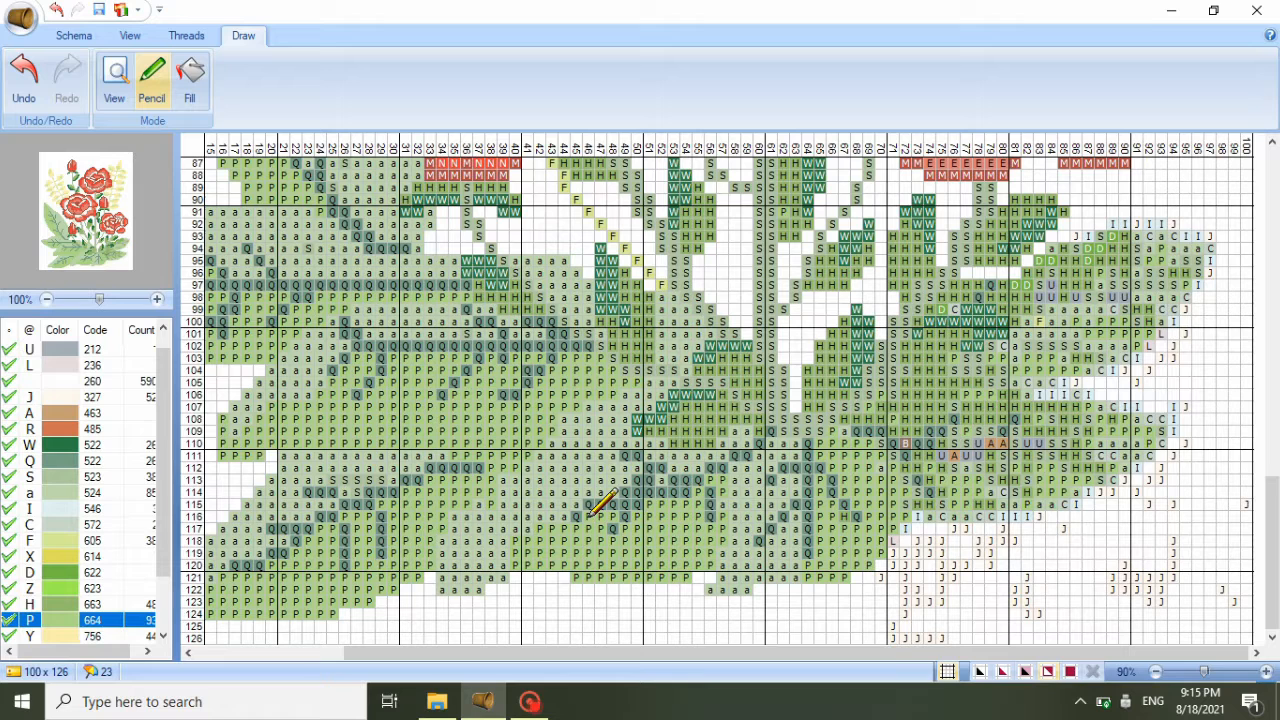
{"action": "left_click", "coordinate": [100, 477]}
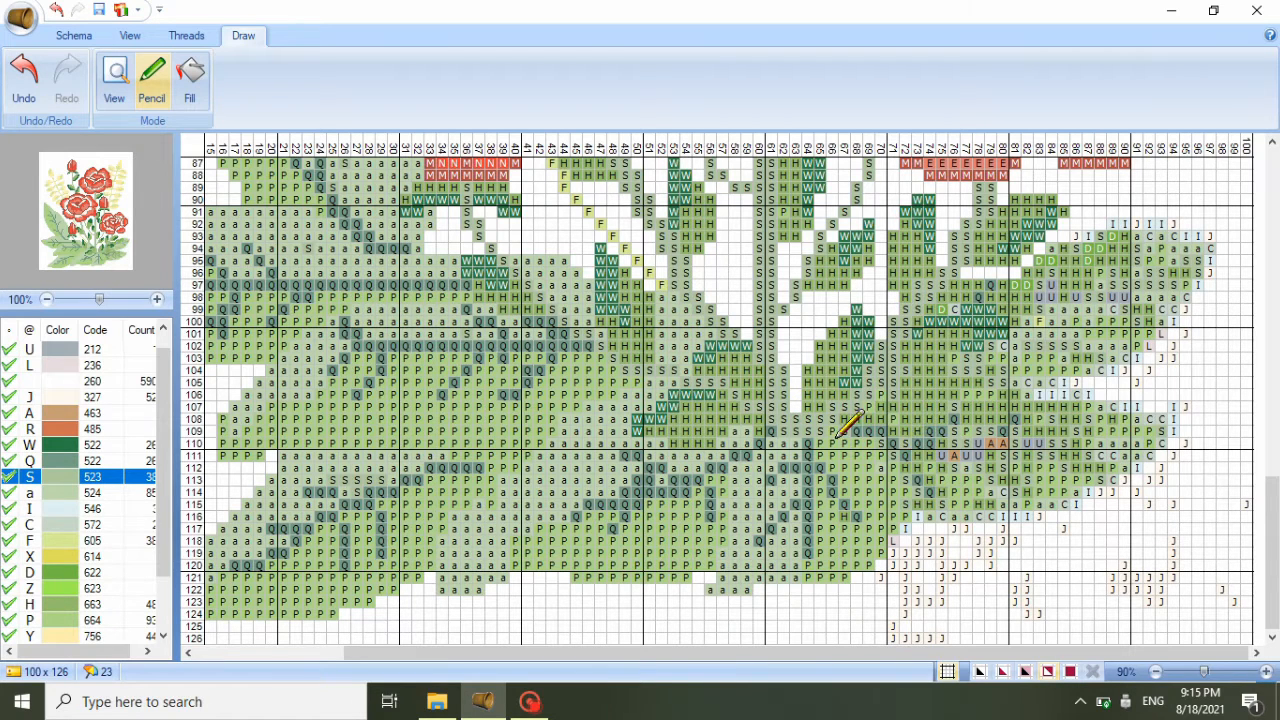
- Draw the rightmost leaf's veins between columns 71 and 88, rows 110 to 115, with thread 522 (symbol Q)
{"action": "left_click", "coordinate": [77, 462]}
{"action": "mouse_move", "coordinate": [916, 442]}
{"action": "left_mouse_down"}
{"action": "mouse_move", "coordinate": [940, 466]}
{"action": "mouse_move", "coordinate": [935, 500]}
{"action": "mouse_move", "coordinate": [945, 446]}
{"action": "mouse_move", "coordinate": [970, 457]}
{"action": "mouse_move", "coordinate": [1013, 446]}
{"action": "mouse_move", "coordinate": [992, 457]}
{"action": "mouse_move", "coordinate": [1028, 450]}
{"action": "mouse_move", "coordinate": [1097, 470]}
{"action": "mouse_move", "coordinate": [1078, 446]}
{"action": "left_mouse_up"}
{"action": "left_click_drag", "start_coordinate": [968, 468], "coordinate": [1003, 502]}
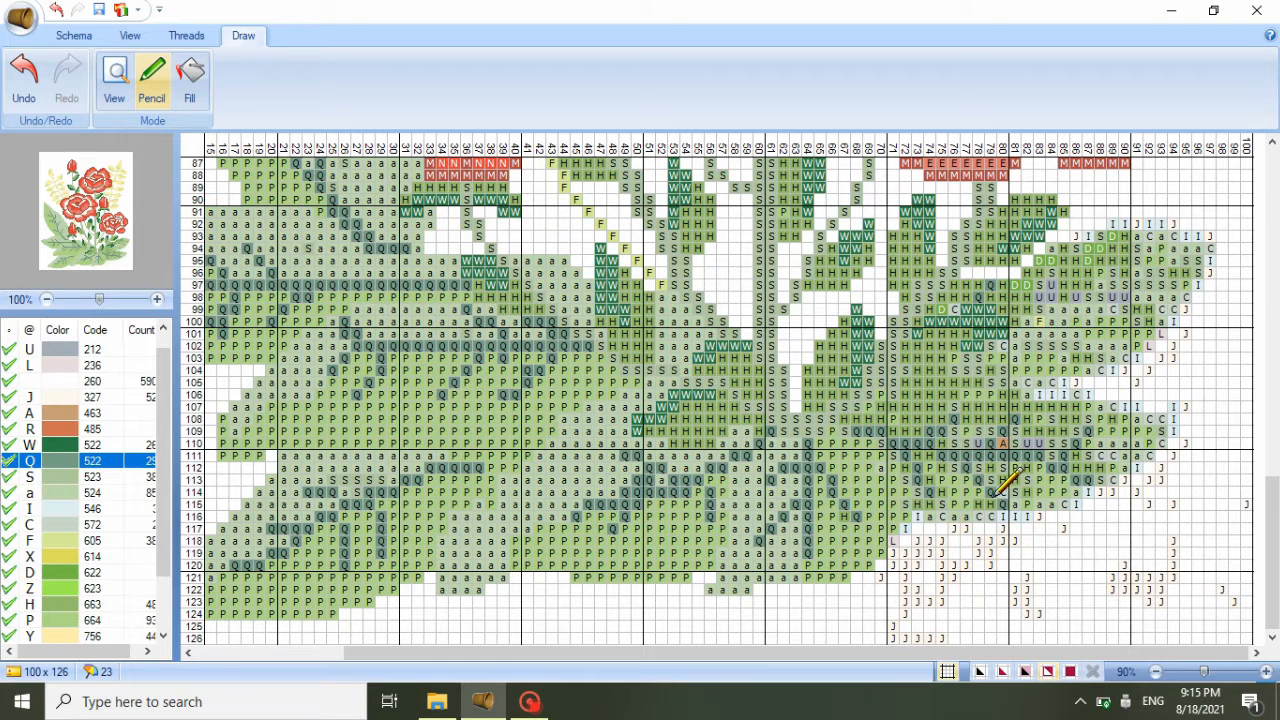
- Fill the rightmost leaf's lower half, columns 71 to 91 and down to row 116, with thread 524, undoing a misplaced stroke
{"action": "left_click", "coordinate": [115, 492]}
{"action": "left_click", "coordinate": [895, 458]}
{"action": "left_click", "coordinate": [866, 446]}
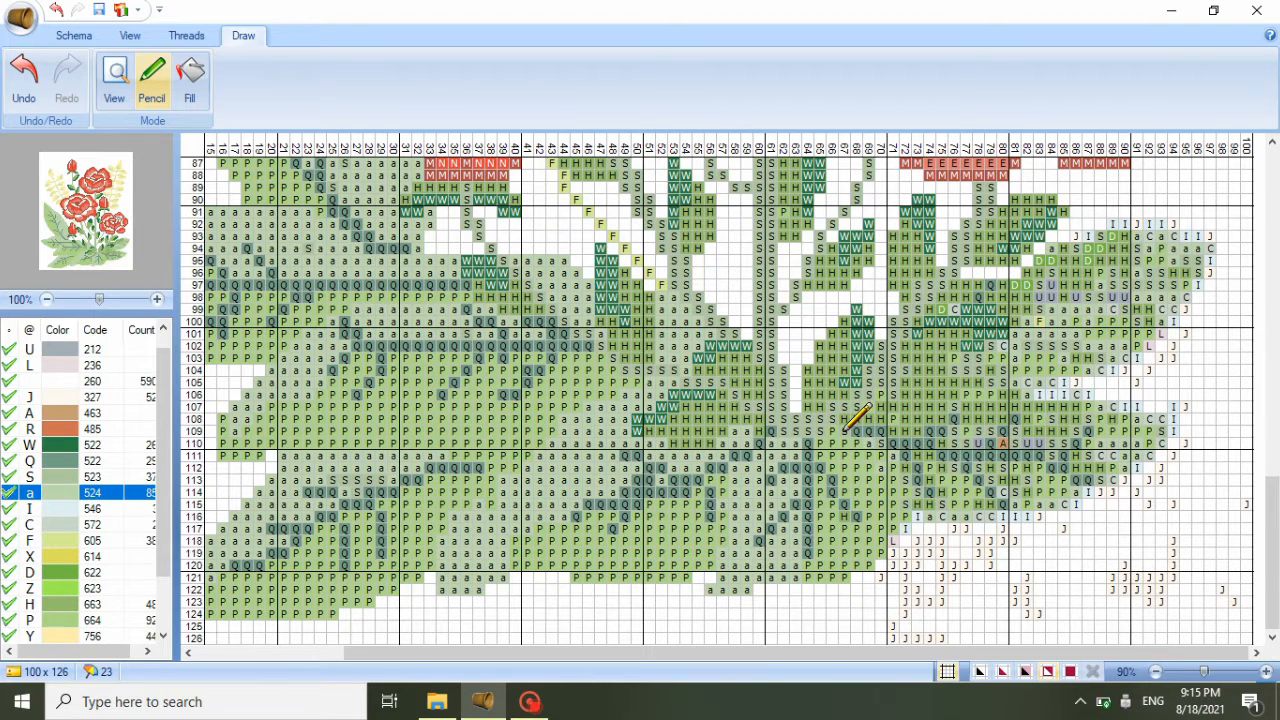
{"action": "mouse_move", "coordinate": [870, 446]}
{"action": "left_mouse_down"}
{"action": "mouse_move", "coordinate": [903, 464]}
{"action": "mouse_move", "coordinate": [910, 502]}
{"action": "mouse_move", "coordinate": [950, 513]}
{"action": "mouse_move", "coordinate": [922, 458]}
{"action": "mouse_move", "coordinate": [964, 502]}
{"action": "mouse_move", "coordinate": [978, 491]}
{"action": "mouse_move", "coordinate": [987, 513]}
{"action": "mouse_move", "coordinate": [1041, 517]}
{"action": "mouse_move", "coordinate": [1051, 506]}
{"action": "mouse_move", "coordinate": [1016, 502]}
{"action": "mouse_move", "coordinate": [1002, 477]}
{"action": "mouse_move", "coordinate": [990, 494]}
{"action": "mouse_move", "coordinate": [1014, 461]}
{"action": "mouse_move", "coordinate": [1048, 471]}
{"action": "mouse_move", "coordinate": [1038, 493]}
{"action": "mouse_move", "coordinate": [1122, 479]}
{"action": "mouse_move", "coordinate": [1090, 493]}
{"action": "mouse_move", "coordinate": [1114, 480]}
{"action": "mouse_move", "coordinate": [1104, 467]}
{"action": "mouse_move", "coordinate": [1116, 456]}
{"action": "mouse_move", "coordinate": [1132, 471]}
{"action": "mouse_move", "coordinate": [1168, 437]}
{"action": "mouse_move", "coordinate": [1045, 480]}
{"action": "left_mouse_up"}
{"action": "left_click", "coordinate": [56, 10]}
- Fill the same leaf's upper half, columns 71 to 94, rows 106 to 110, with thread 664 (symbol P)
{"action": "left_click", "coordinate": [81, 615]}
{"action": "mouse_move", "coordinate": [978, 442]}
{"action": "left_mouse_down"}
{"action": "mouse_move", "coordinate": [847, 419]}
{"action": "mouse_move", "coordinate": [903, 403]}
{"action": "mouse_move", "coordinate": [936, 413]}
{"action": "mouse_move", "coordinate": [931, 397]}
{"action": "mouse_move", "coordinate": [887, 405]}
{"action": "mouse_move", "coordinate": [897, 386]}
{"action": "mouse_move", "coordinate": [965, 443]}
{"action": "mouse_move", "coordinate": [977, 431]}
{"action": "mouse_move", "coordinate": [960, 396]}
{"action": "mouse_move", "coordinate": [982, 430]}
{"action": "mouse_move", "coordinate": [1005, 403]}
{"action": "mouse_move", "coordinate": [1013, 437]}
{"action": "mouse_move", "coordinate": [1060, 445]}
{"action": "mouse_move", "coordinate": [1027, 429]}
{"action": "mouse_move", "coordinate": [1022, 404]}
{"action": "mouse_move", "coordinate": [1053, 426]}
{"action": "mouse_move", "coordinate": [1116, 417]}
{"action": "mouse_move", "coordinate": [1143, 431]}
{"action": "mouse_move", "coordinate": [1132, 406]}
{"action": "mouse_move", "coordinate": [1025, 394]}
{"action": "mouse_move", "coordinate": [1074, 395]}
{"action": "mouse_move", "coordinate": [933, 396]}
{"action": "left_mouse_up"}
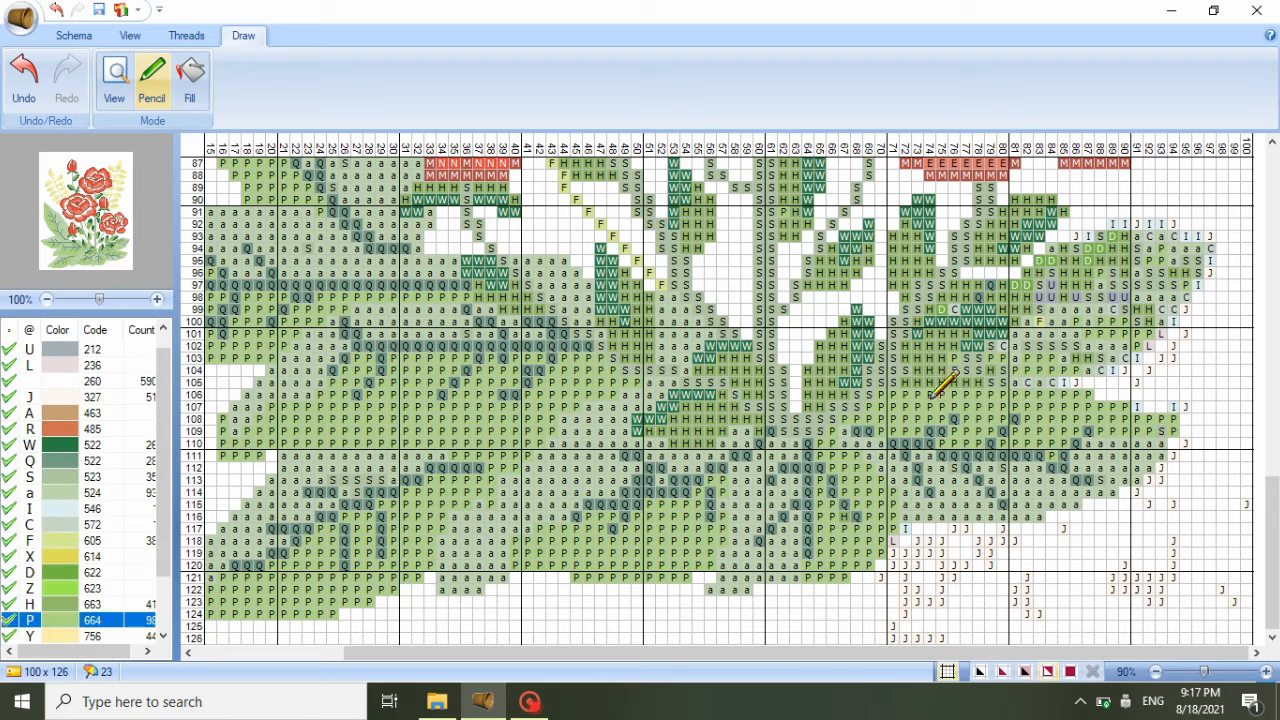
{"action": "left_click", "coordinate": [153, 494]}
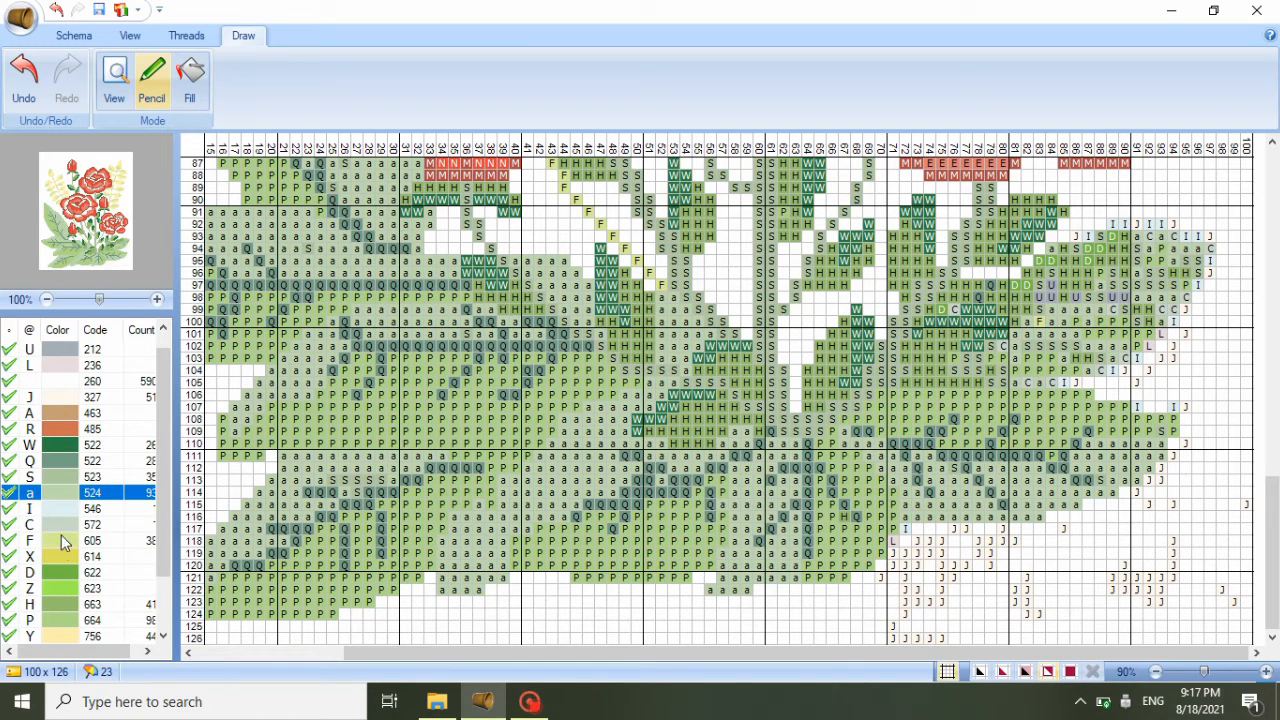
- Draw the veins of the upper rightmost leaf, columns 78 to 93, rows 95 to 104, with thread 522 (symbol Q)
{"action": "left_click", "coordinate": [68, 461]}
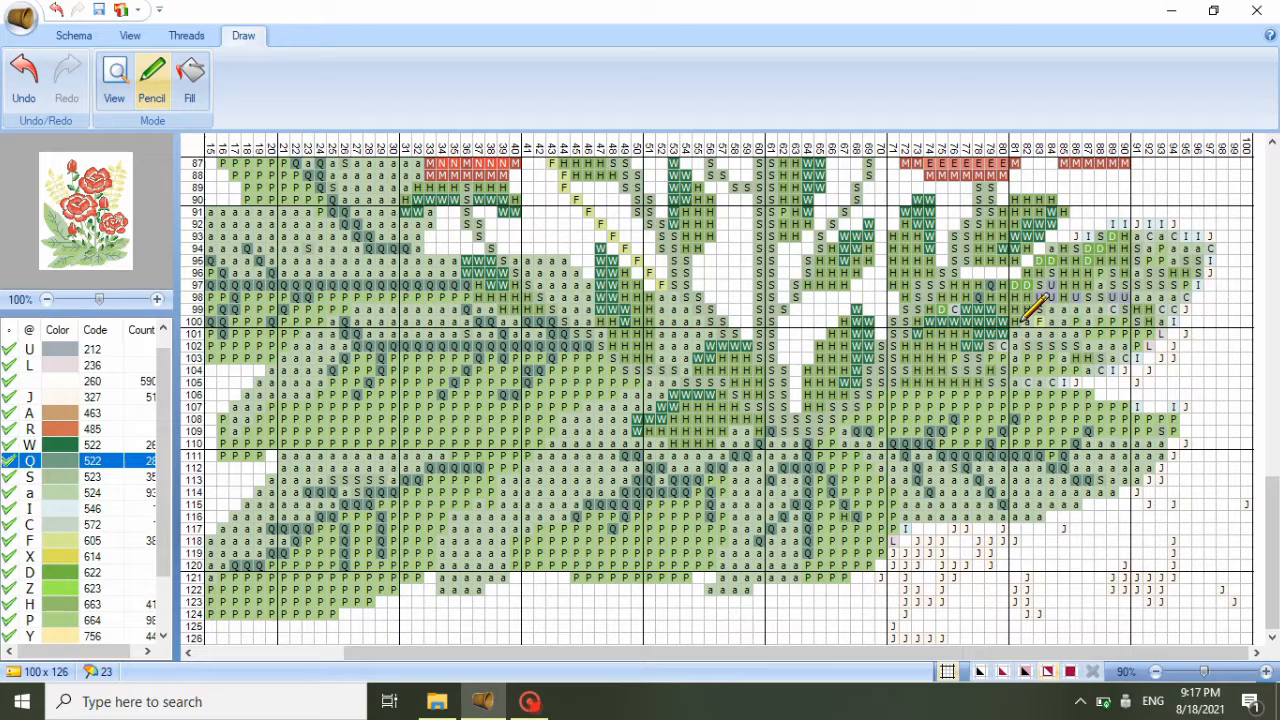
{"action": "mouse_move", "coordinate": [1038, 316]}
{"action": "left_mouse_down"}
{"action": "mouse_move", "coordinate": [1062, 296]}
{"action": "mouse_move", "coordinate": [1140, 296]}
{"action": "mouse_move", "coordinate": [1138, 312]}
{"action": "mouse_move", "coordinate": [1120, 280]}
{"action": "mouse_move", "coordinate": [1168, 272]}
{"action": "mouse_move", "coordinate": [1100, 250]}
{"action": "left_mouse_up"}
{"action": "mouse_move", "coordinate": [1045, 289]}
{"action": "left_mouse_down"}
{"action": "mouse_move", "coordinate": [1059, 262]}
{"action": "mouse_move", "coordinate": [1074, 312]}
{"action": "mouse_move", "coordinate": [1030, 322]}
{"action": "mouse_move", "coordinate": [1078, 359]}
{"action": "left_mouse_up"}
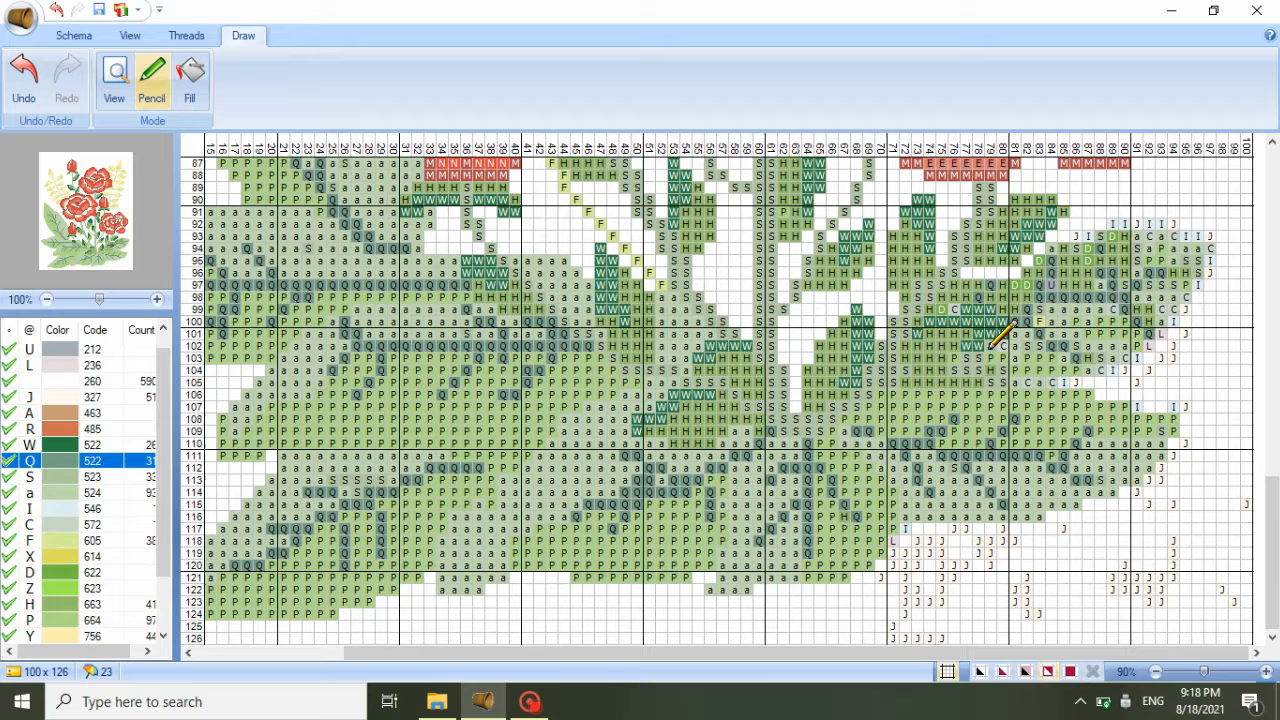
{"action": "left_click_drag", "start_coordinate": [1018, 372], "coordinate": [985, 292]}
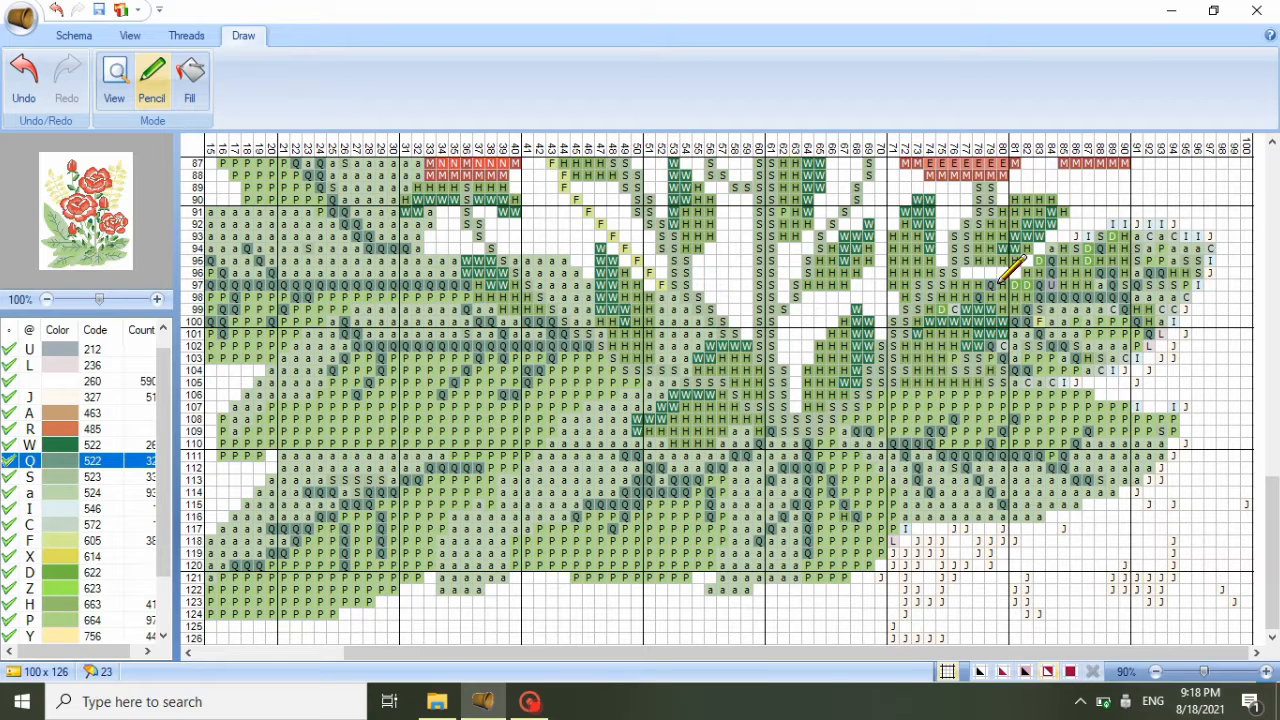
- Fill the same leaf's lower half and outer tip, down to row 105 and out to column 97, with thread 524
{"action": "left_click", "coordinate": [42, 492]}
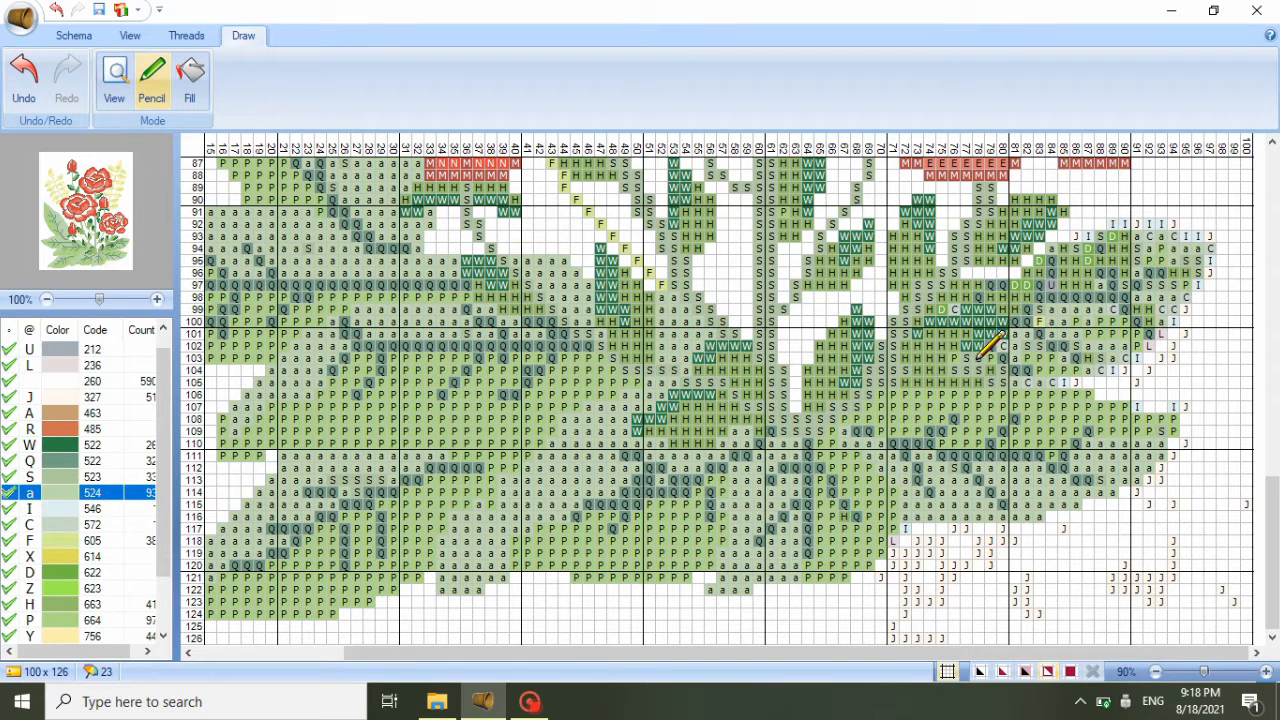
{"action": "left_click_drag", "start_coordinate": [900, 383], "coordinate": [1075, 383]}
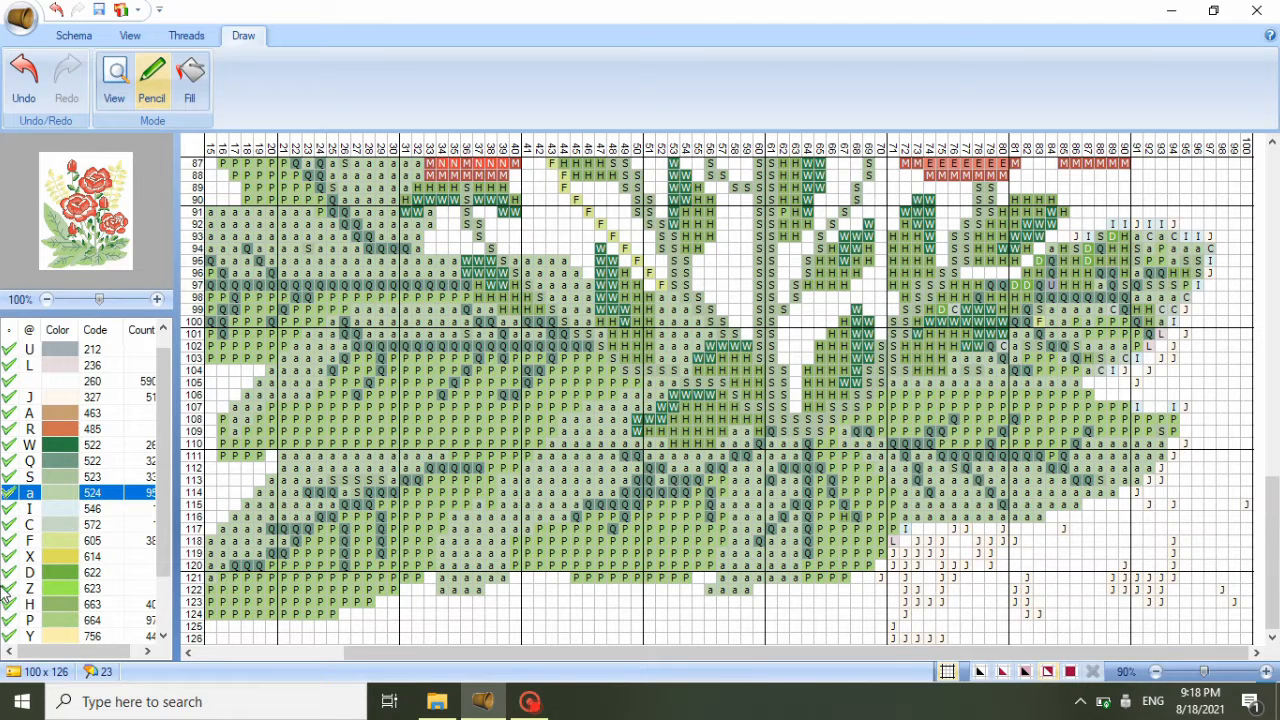
{"action": "left_click", "coordinate": [47, 605]}
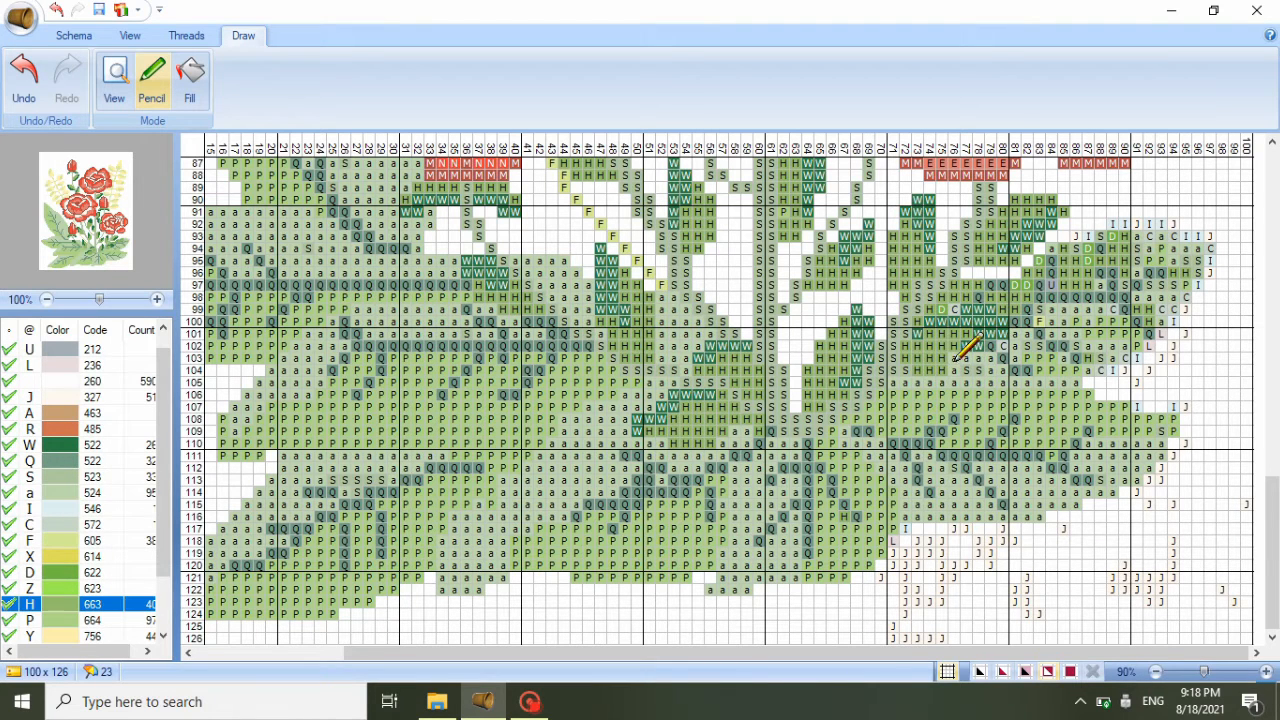
{"action": "left_click", "coordinate": [50, 493]}
{"action": "mouse_move", "coordinate": [1045, 340]}
{"action": "left_mouse_down"}
{"action": "mouse_move", "coordinate": [1112, 371]}
{"action": "mouse_move", "coordinate": [1042, 323]}
{"action": "mouse_move", "coordinate": [1048, 309]}
{"action": "mouse_move", "coordinate": [1127, 321]}
{"action": "mouse_move", "coordinate": [1148, 347]}
{"action": "mouse_move", "coordinate": [1131, 361]}
{"action": "mouse_move", "coordinate": [1161, 343]}
{"action": "mouse_move", "coordinate": [1141, 298]}
{"action": "mouse_move", "coordinate": [1153, 285]}
{"action": "mouse_move", "coordinate": [1176, 300]}
{"action": "mouse_move", "coordinate": [1172, 316]}
{"action": "mouse_move", "coordinate": [1180, 268]}
{"action": "mouse_move", "coordinate": [1191, 302]}
{"action": "mouse_move", "coordinate": [1211, 238]}
{"action": "mouse_move", "coordinate": [1162, 252]}
{"action": "mouse_move", "coordinate": [1153, 224]}
{"action": "mouse_move", "coordinate": [1133, 230]}
{"action": "mouse_move", "coordinate": [1153, 258]}
{"action": "mouse_move", "coordinate": [1131, 258]}
{"action": "mouse_move", "coordinate": [1131, 278]}
{"action": "mouse_move", "coordinate": [1100, 236]}
{"action": "mouse_move", "coordinate": [1036, 268]}
{"action": "mouse_move", "coordinate": [1177, 231]}
{"action": "mouse_move", "coordinate": [1135, 222]}
{"action": "mouse_move", "coordinate": [1159, 252]}
{"action": "mouse_move", "coordinate": [1135, 268]}
{"action": "mouse_move", "coordinate": [1116, 251]}
{"action": "mouse_move", "coordinate": [1128, 273]}
{"action": "mouse_move", "coordinate": [1138, 236]}
{"action": "mouse_move", "coordinate": [1102, 234]}
{"action": "mouse_move", "coordinate": [1068, 248]}
{"action": "mouse_move", "coordinate": [1066, 262]}
{"action": "mouse_move", "coordinate": [1089, 246]}
{"action": "mouse_move", "coordinate": [1086, 286]}
{"action": "mouse_move", "coordinate": [1065, 262]}
{"action": "mouse_move", "coordinate": [1089, 286]}
{"action": "mouse_move", "coordinate": [1038, 265]}
{"action": "left_mouse_up"}
- Fill the same leaf's upper half above the central vein, rows 92 to 98, with thread 664 (symbol P)
{"action": "left_click", "coordinate": [47, 620]}
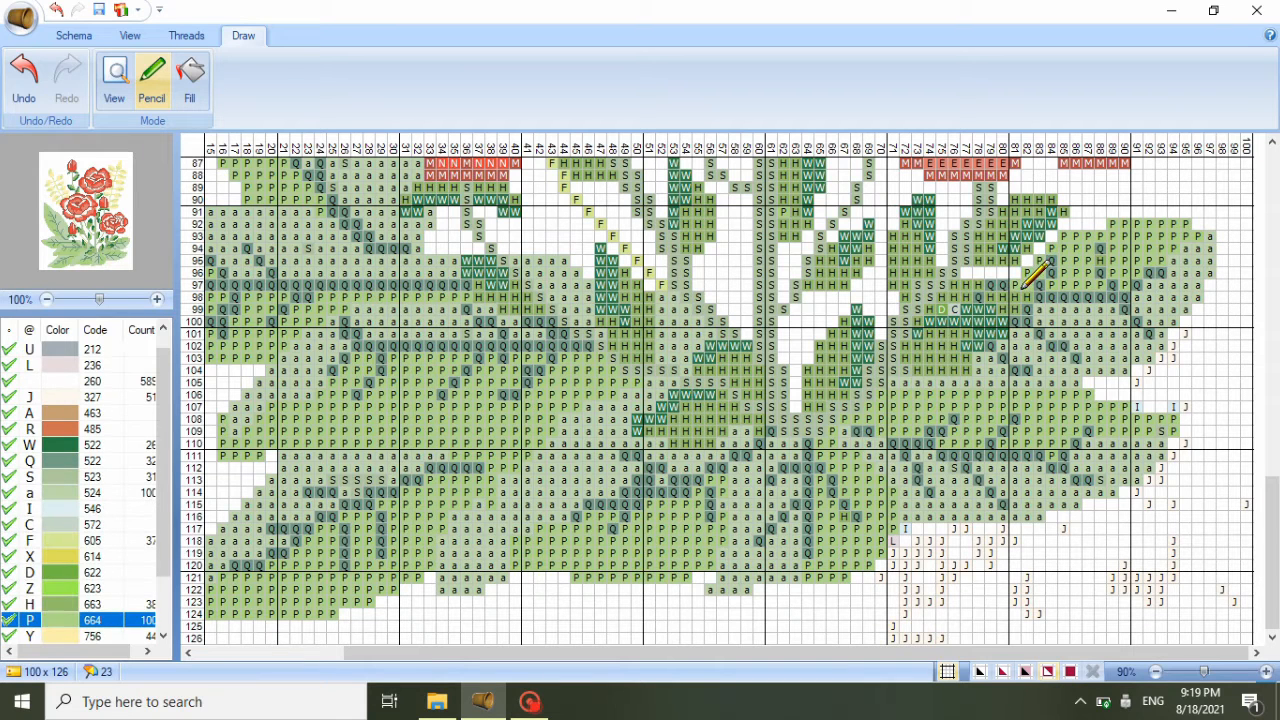
{"action": "mouse_move", "coordinate": [1025, 292]}
{"action": "left_mouse_down"}
{"action": "mouse_move", "coordinate": [1015, 306]}
{"action": "mouse_move", "coordinate": [961, 297]}
{"action": "left_mouse_up"}
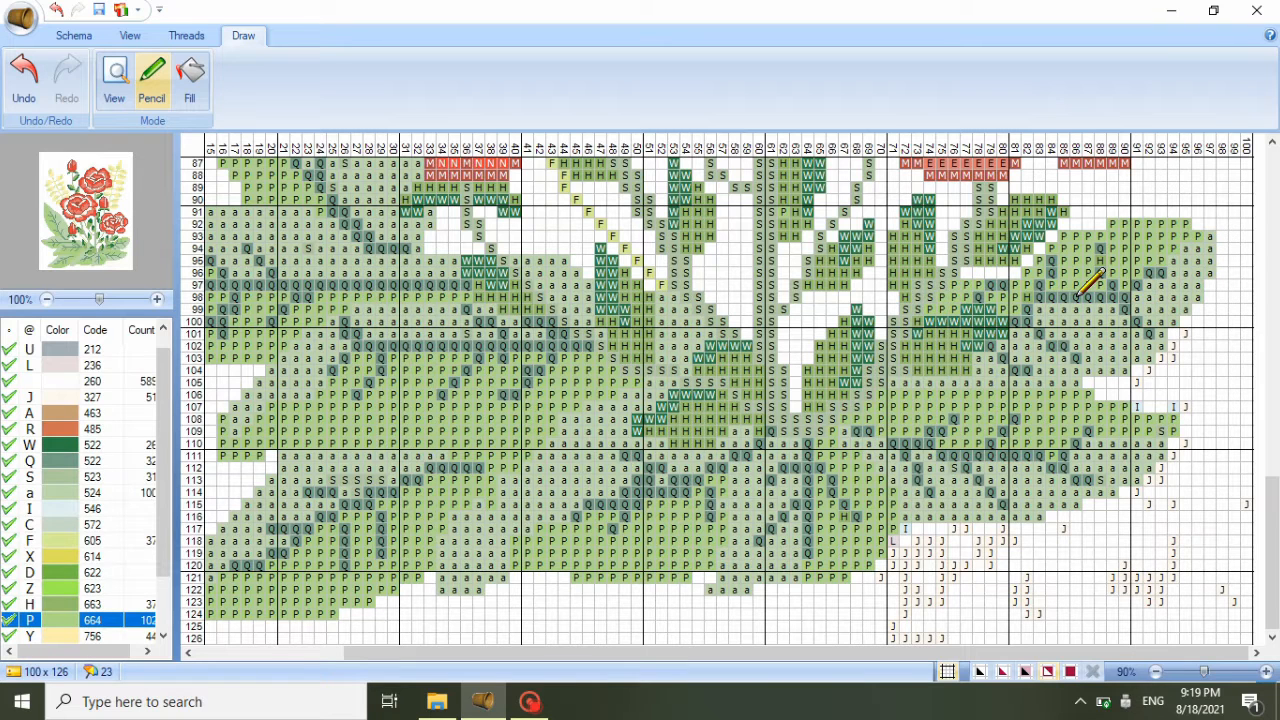
{"action": "left_click", "coordinate": [991, 275]}
{"action": "left_click", "coordinate": [1015, 275]}
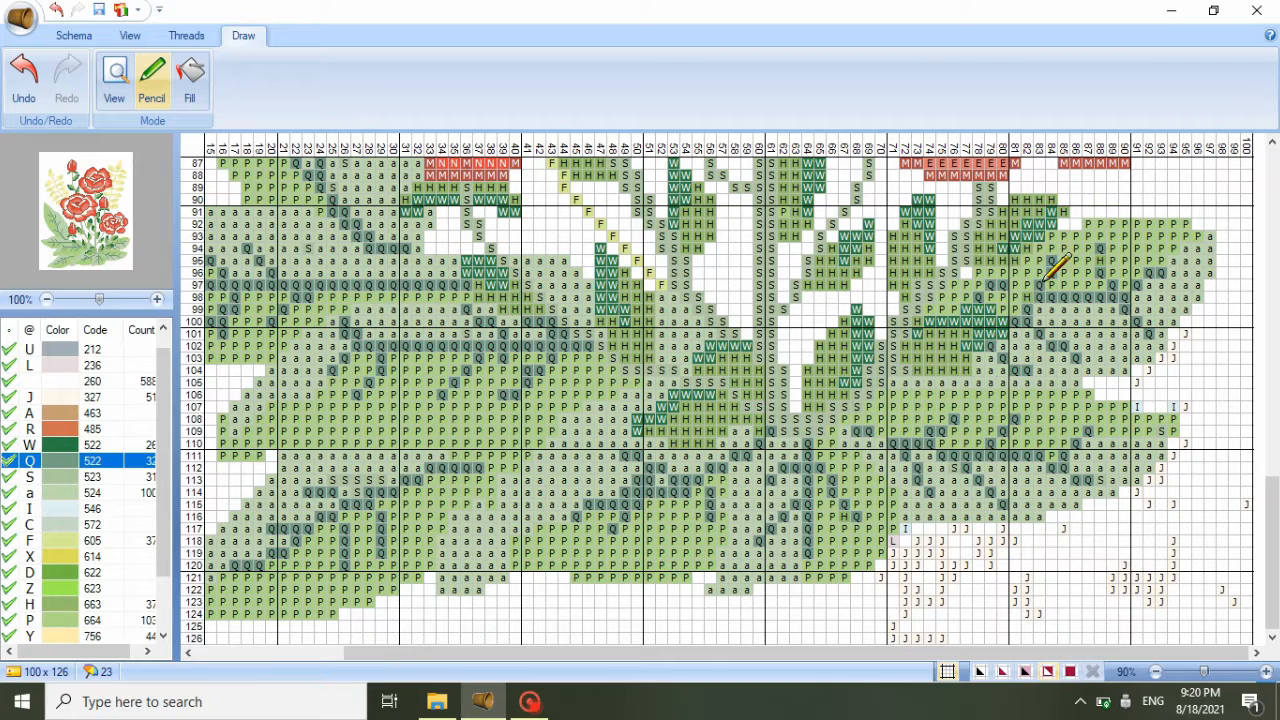
- Erase the stray stitches beside and below the rightmost leaves with the blank thread 260
{"action": "left_click", "coordinate": [71, 385]}
{"action": "mouse_move", "coordinate": [1186, 334]}
{"action": "left_mouse_down"}
{"action": "mouse_move", "coordinate": [1140, 386]}
{"action": "mouse_move", "coordinate": [1209, 423]}
{"action": "mouse_move", "coordinate": [1148, 491]}
{"action": "mouse_move", "coordinate": [1248, 510]}
{"action": "mouse_move", "coordinate": [1080, 520]}
{"action": "mouse_move", "coordinate": [1143, 571]}
{"action": "mouse_move", "coordinate": [1023, 526]}
{"action": "mouse_move", "coordinate": [905, 532]}
{"action": "mouse_move", "coordinate": [909, 549]}
{"action": "mouse_move", "coordinate": [994, 549]}
{"action": "mouse_move", "coordinate": [903, 617]}
{"action": "mouse_move", "coordinate": [903, 603]}
{"action": "mouse_move", "coordinate": [1026, 610]}
{"action": "mouse_move", "coordinate": [1015, 590]}
{"action": "left_mouse_up"}
{"action": "left_click_drag", "start_coordinate": [1271, 550], "coordinate": [1271, 530]}
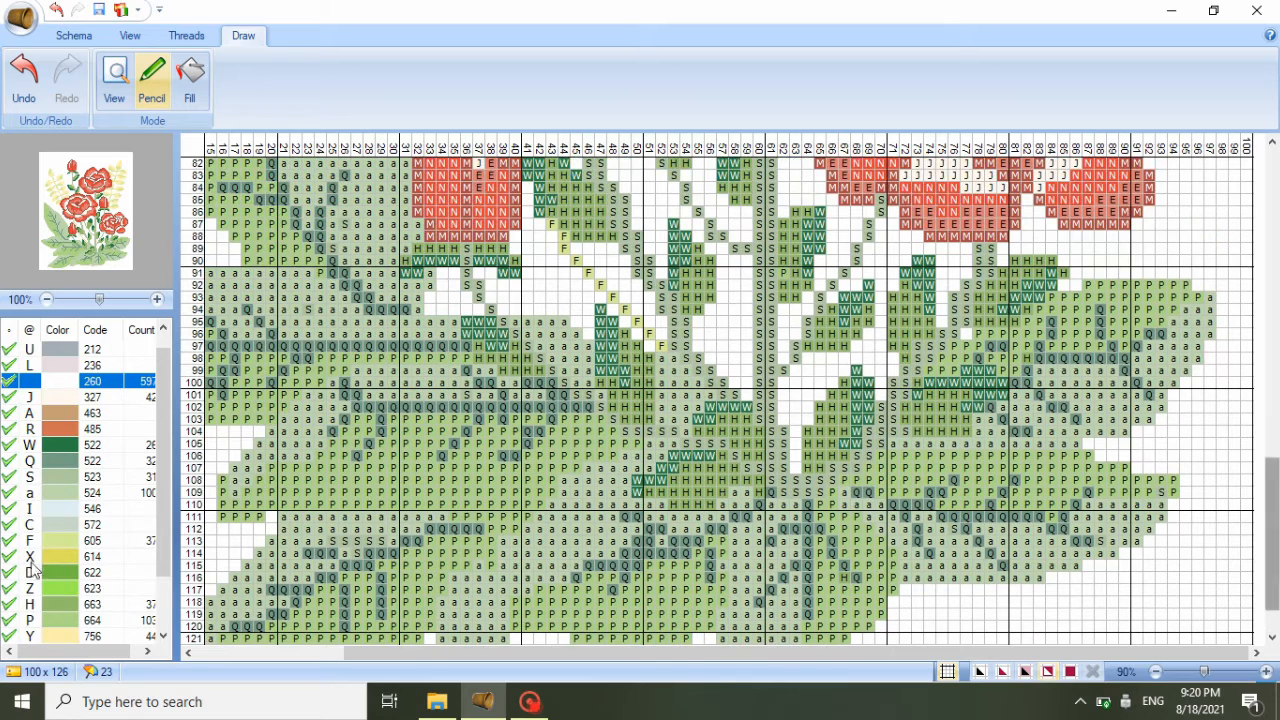
- Retouch leaf stitches with threads 522 (symbol W) and 524, undoing one stroke and covering the 523 stitches in row 113, columns 25 to 29
{"action": "right_click", "coordinate": [897, 568]}
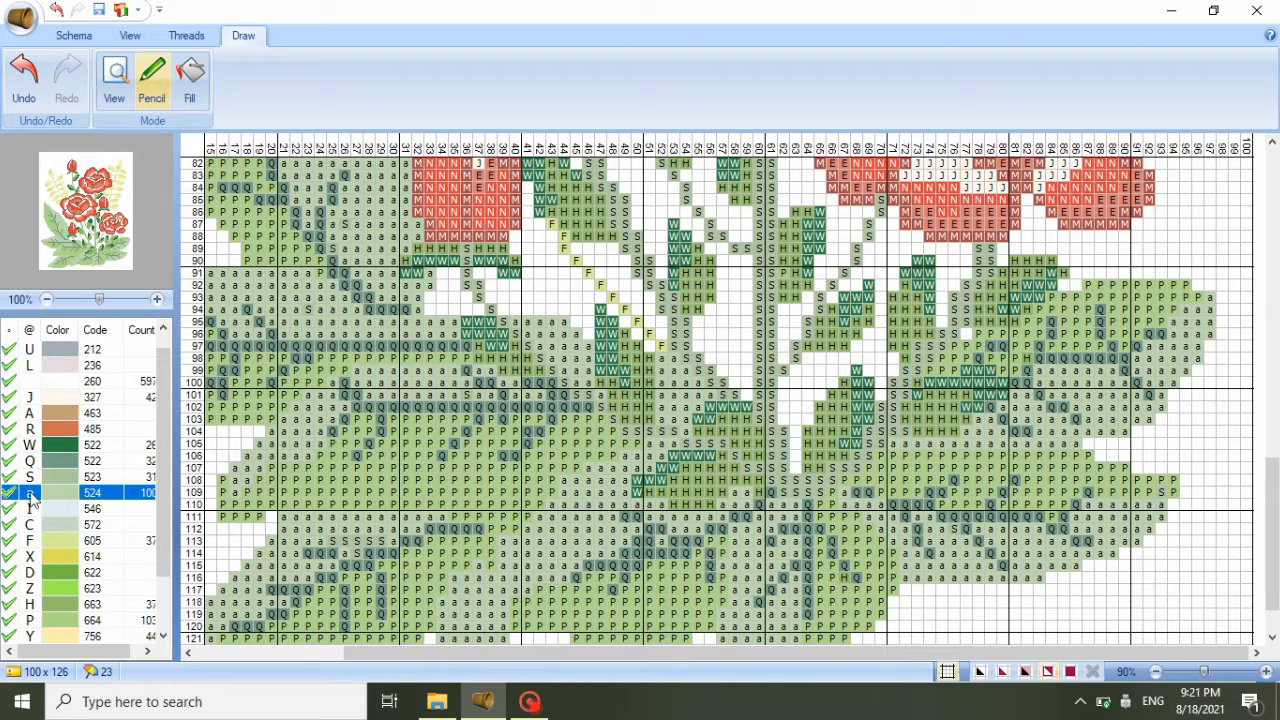
{"action": "left_click", "coordinate": [69, 447]}
{"action": "left_click_drag", "start_coordinate": [1276, 484], "coordinate": [1276, 498]}
{"action": "left_click_drag", "start_coordinate": [926, 653], "coordinate": [777, 653]}
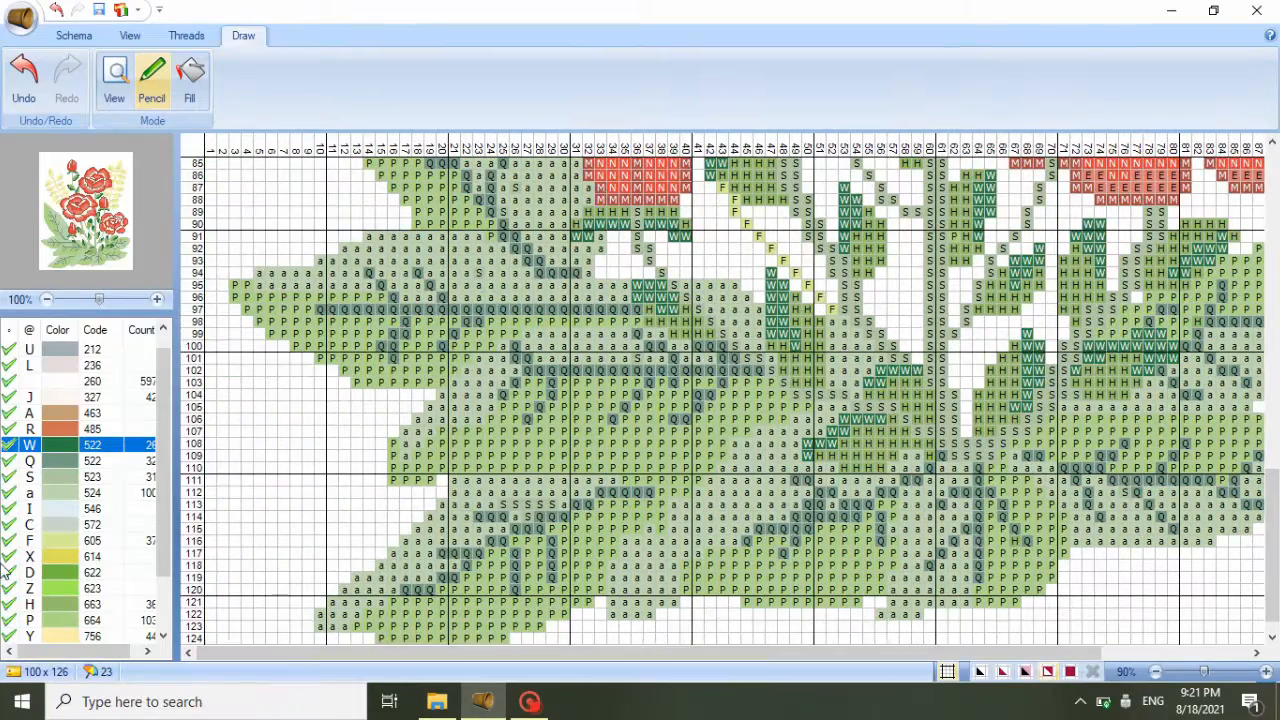
{"action": "left_click", "coordinate": [67, 495]}
{"action": "left_click", "coordinate": [56, 10]}
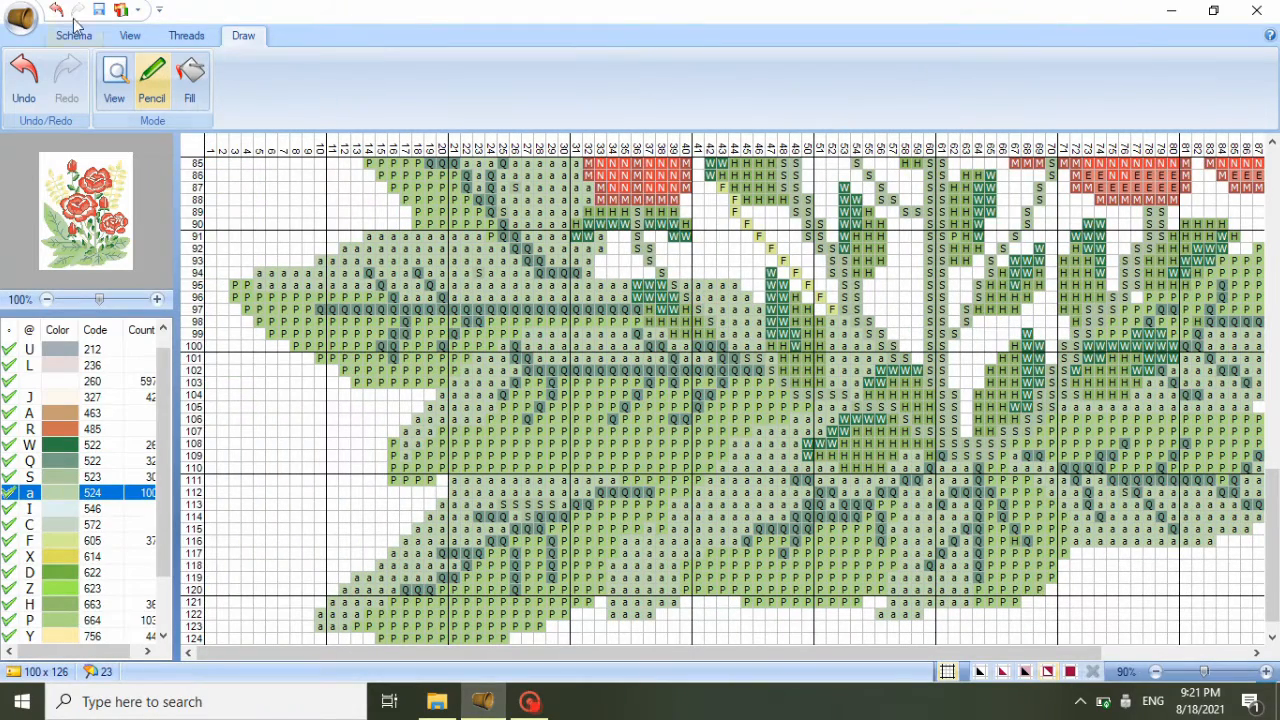
{"action": "left_click_drag", "start_coordinate": [558, 505], "coordinate": [501, 505]}
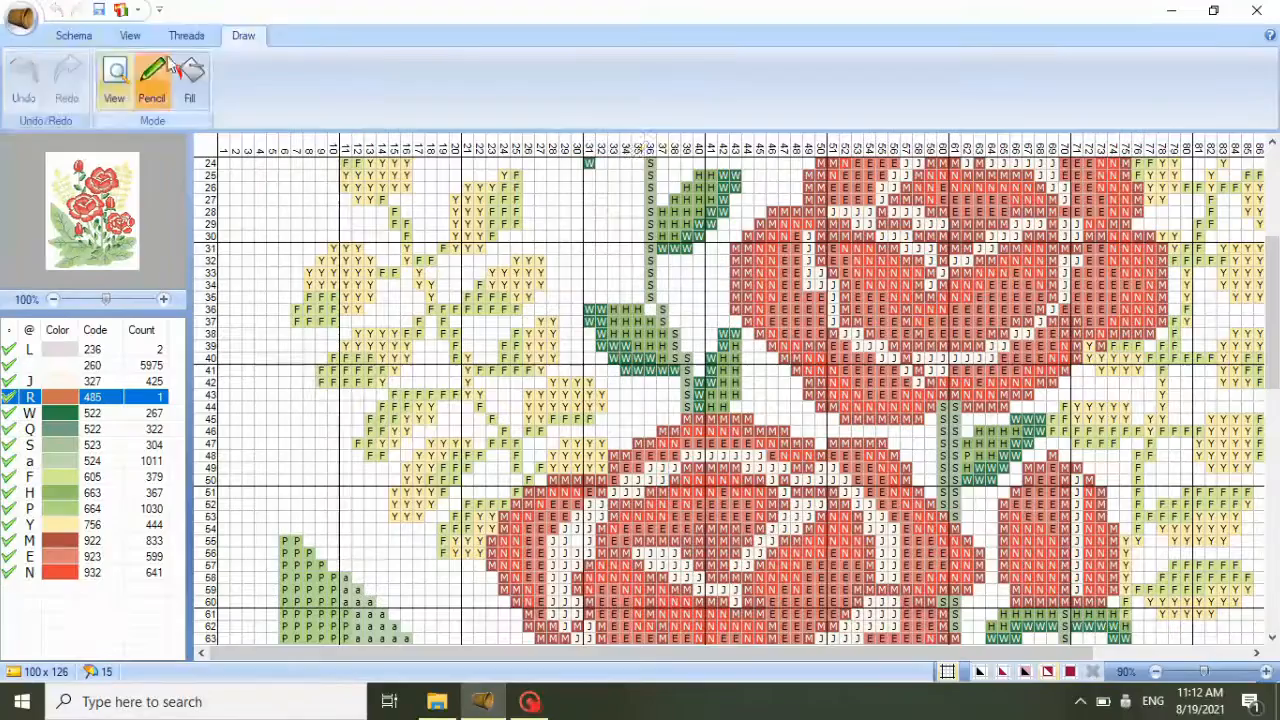
- Replace the colour of the single-stitch thread 485 (symbol R) with 313 to make its stitch easy to spot
{"action": "left_click", "coordinate": [186, 35]}
{"action": "left_click", "coordinate": [426, 80]}
{"action": "left_click", "coordinate": [684, 274]}
{"action": "left_click", "coordinate": [581, 535]}
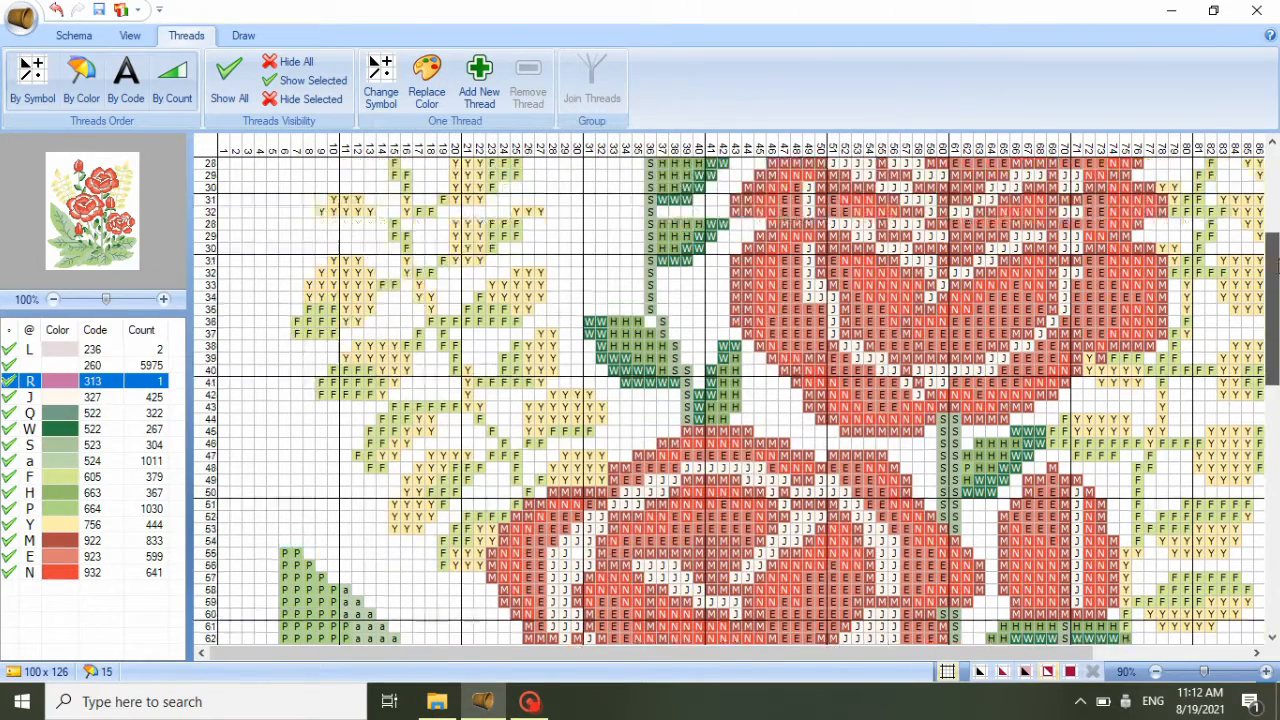
- Repaint the single 313 stitch in the upper rose with thread 923 and remove thread 313 from the list
{"action": "left_click_drag", "start_coordinate": [1275, 265], "coordinate": [1275, 180]}
{"action": "left_click", "coordinate": [114, 556]}
{"action": "left_click", "coordinate": [923, 397]}
{"action": "left_click", "coordinate": [165, 382]}
{"action": "left_click", "coordinate": [528, 82]}
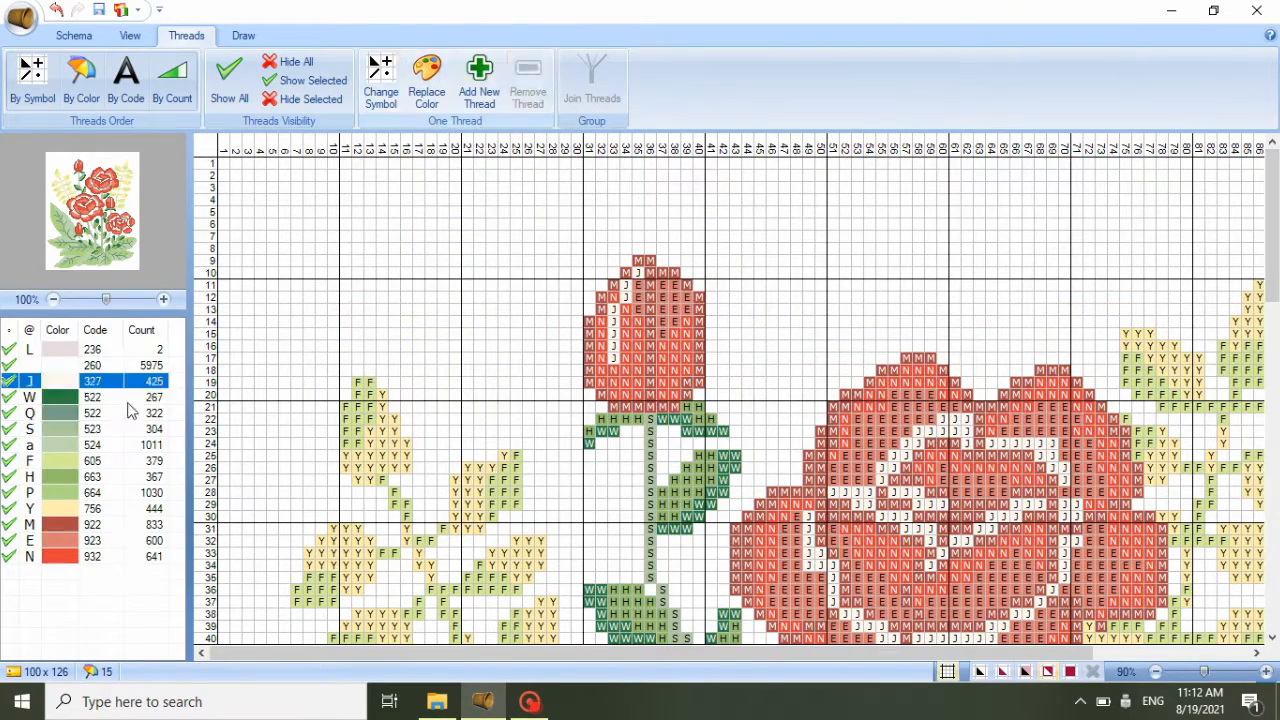
- Replace the colour of thread 236 (symbol L) with Paterna Wool 554
{"action": "left_click", "coordinate": [92, 349]}
{"action": "left_click", "coordinate": [426, 80]}
{"action": "scroll", "coordinate": [750, 350], "scroll_direction": "down", "scroll_amount": 5}
{"action": "left_click", "coordinate": [684, 417]}
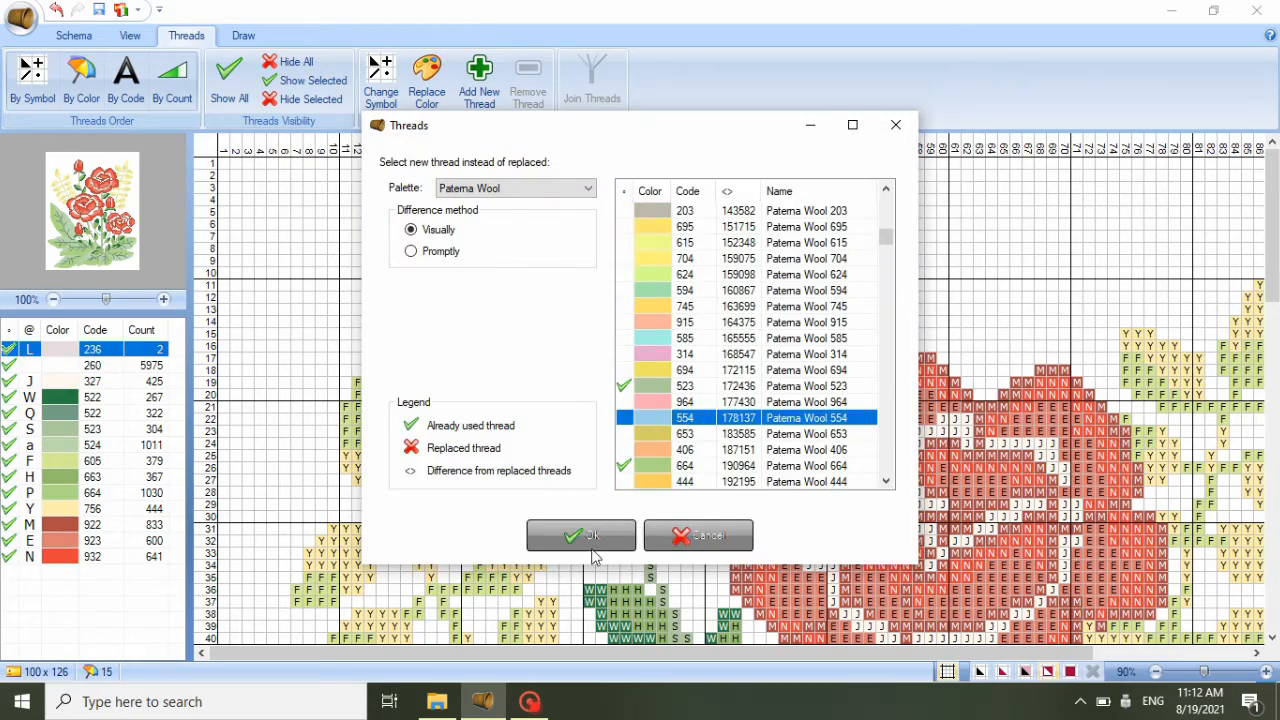
{"action": "left_click", "coordinate": [591, 536]}
- Repaint the two blue 554 stitches in the lower right rose, row 72, with thread 327 and remove thread 554
{"action": "scroll", "coordinate": [845, 560], "scroll_direction": "down", "scroll_amount": 15}
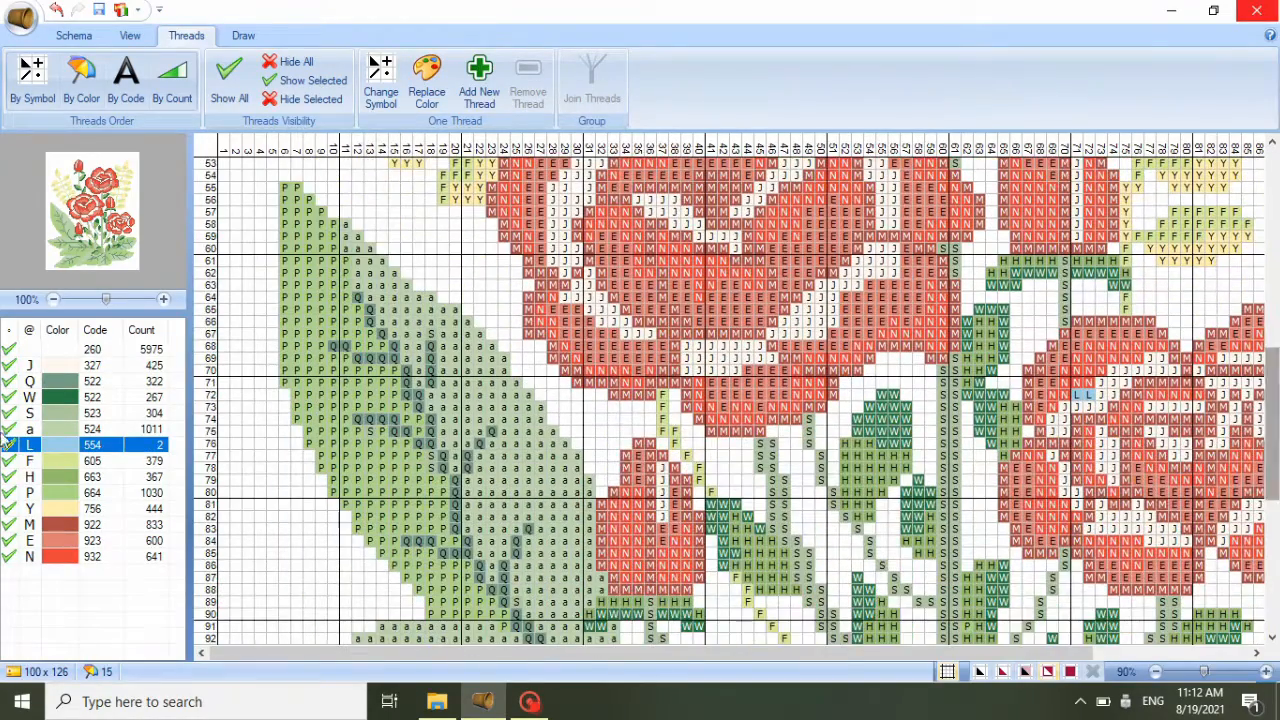
{"action": "left_click", "coordinate": [60, 365]}
{"action": "left_click_drag", "start_coordinate": [1089, 395], "coordinate": [1078, 395]}
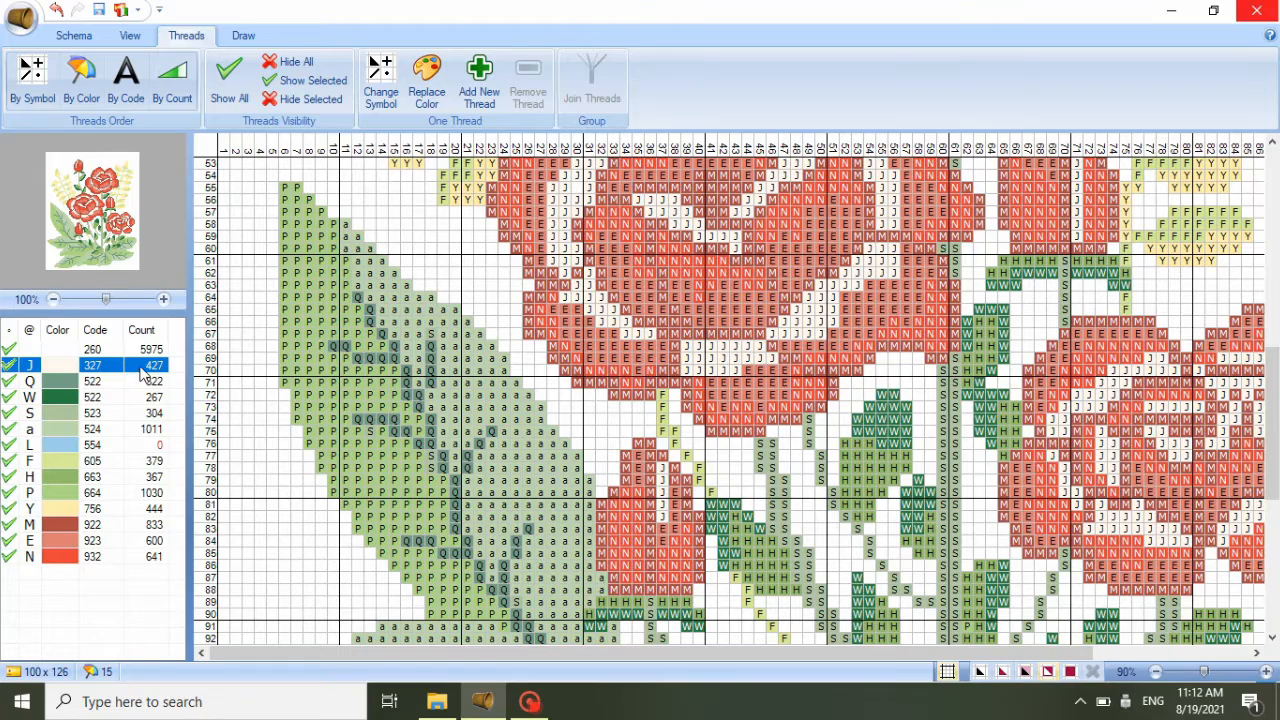
{"action": "left_click", "coordinate": [140, 444]}
{"action": "left_click", "coordinate": [528, 80]}
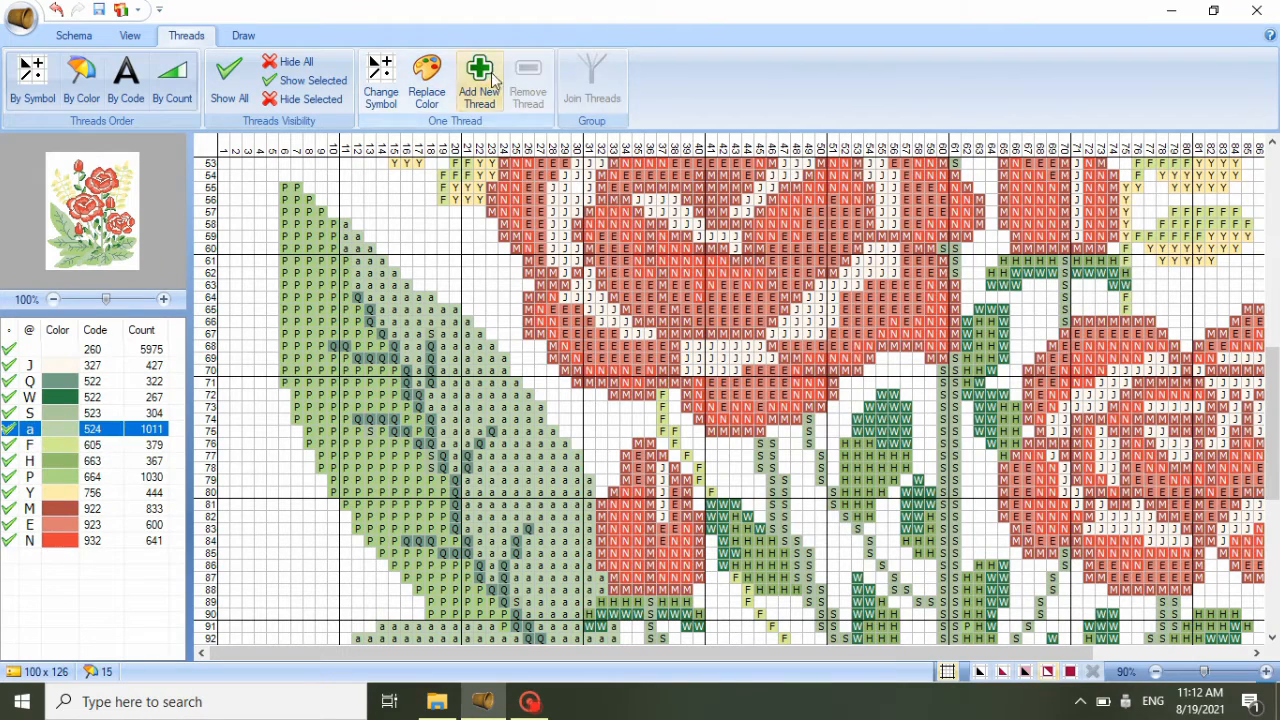
- Change the symbol of thread 524 to a capital A
{"action": "left_click", "coordinate": [426, 80]}
{"action": "key", "text": "Escape"}
{"action": "left_click", "coordinate": [381, 80]}
{"action": "left_click", "coordinate": [701, 296]}
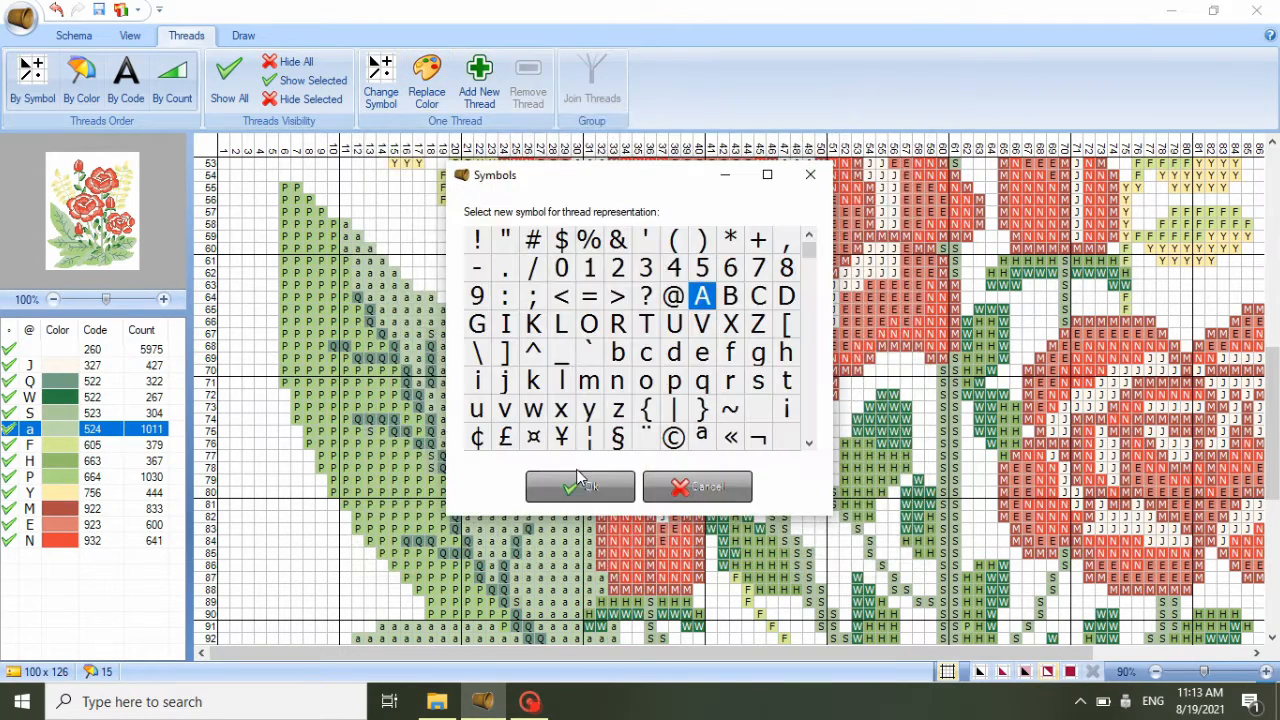
{"action": "left_click", "coordinate": [598, 486]}
- Sort the thread list by symbol and change the symbol of thread 756 to B
{"action": "left_click", "coordinate": [29, 330]}
{"action": "left_click", "coordinate": [60, 540]}
{"action": "left_click", "coordinate": [381, 80]}
{"action": "left_click", "coordinate": [580, 486]}
- Change the symbol of the dark green 522 thread to C, closing the colour replacement dialog opened by mistake
{"action": "left_click", "coordinate": [60, 524]}
{"action": "left_click", "coordinate": [426, 80]}
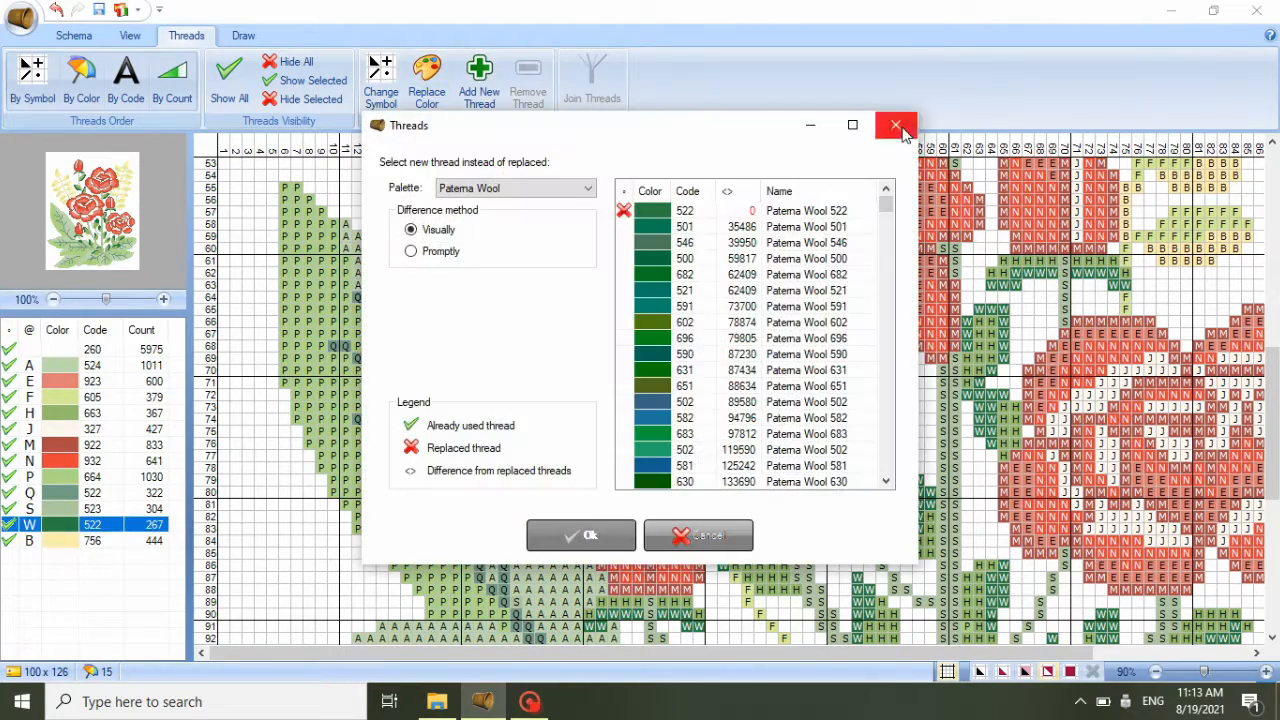
{"action": "left_click", "coordinate": [895, 124]}
{"action": "left_click", "coordinate": [381, 80]}
{"action": "left_click", "coordinate": [701, 296]}
{"action": "left_click", "coordinate": [580, 486]}
- Change the symbol of thread 523 to D
{"action": "left_click", "coordinate": [60, 508]}
{"action": "left_click", "coordinate": [381, 80]}
{"action": "left_click", "coordinate": [701, 296]}
{"action": "left_click", "coordinate": [580, 486]}
- Change the symbol of the grey-green 522 thread to G and the symbol of thread 664 to I
{"action": "left_click", "coordinate": [60, 492]}
{"action": "left_click", "coordinate": [381, 80]}
{"action": "left_click", "coordinate": [580, 486]}
{"action": "left_click", "coordinate": [60, 476]}
{"action": "double_click", "coordinate": [702, 296]}
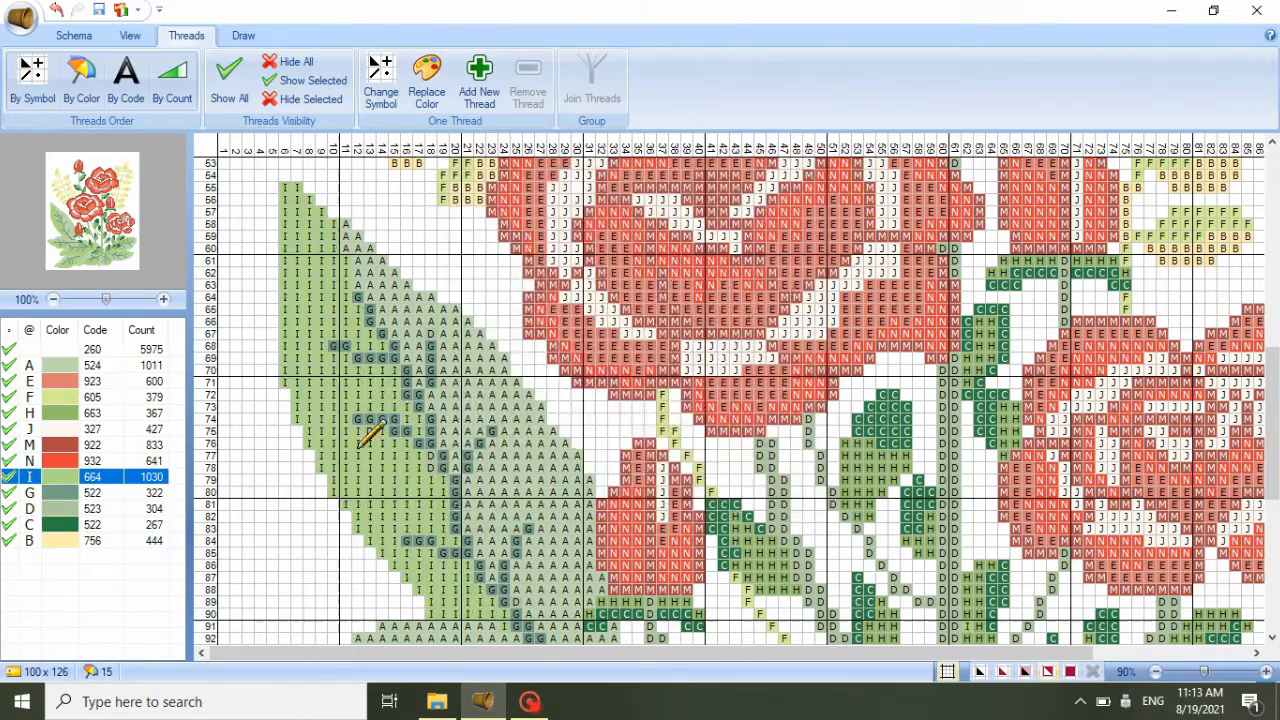
- Change the symbol of thread 932 to K, dismissing the colour replacement dialog first
{"action": "left_click", "coordinate": [426, 80]}
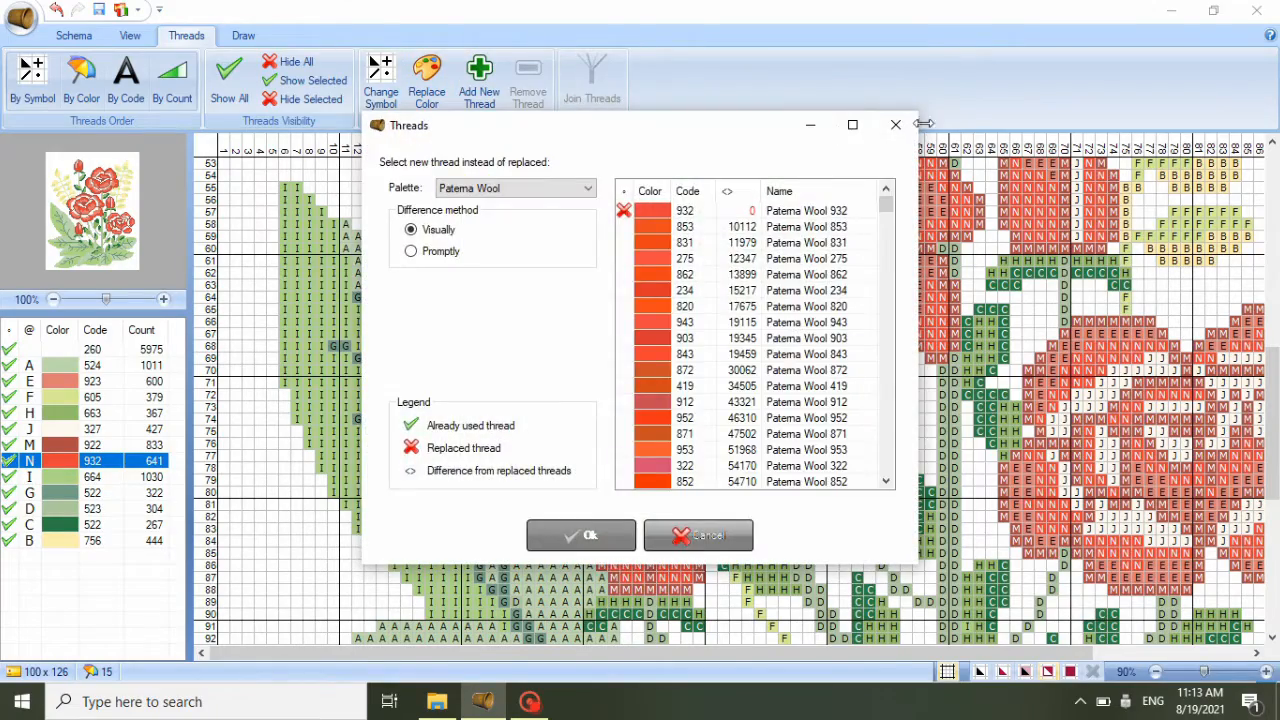
{"action": "left_click", "coordinate": [893, 126]}
{"action": "left_click", "coordinate": [380, 80]}
{"action": "left_click", "coordinate": [702, 296]}
{"action": "left_click", "coordinate": [581, 492]}
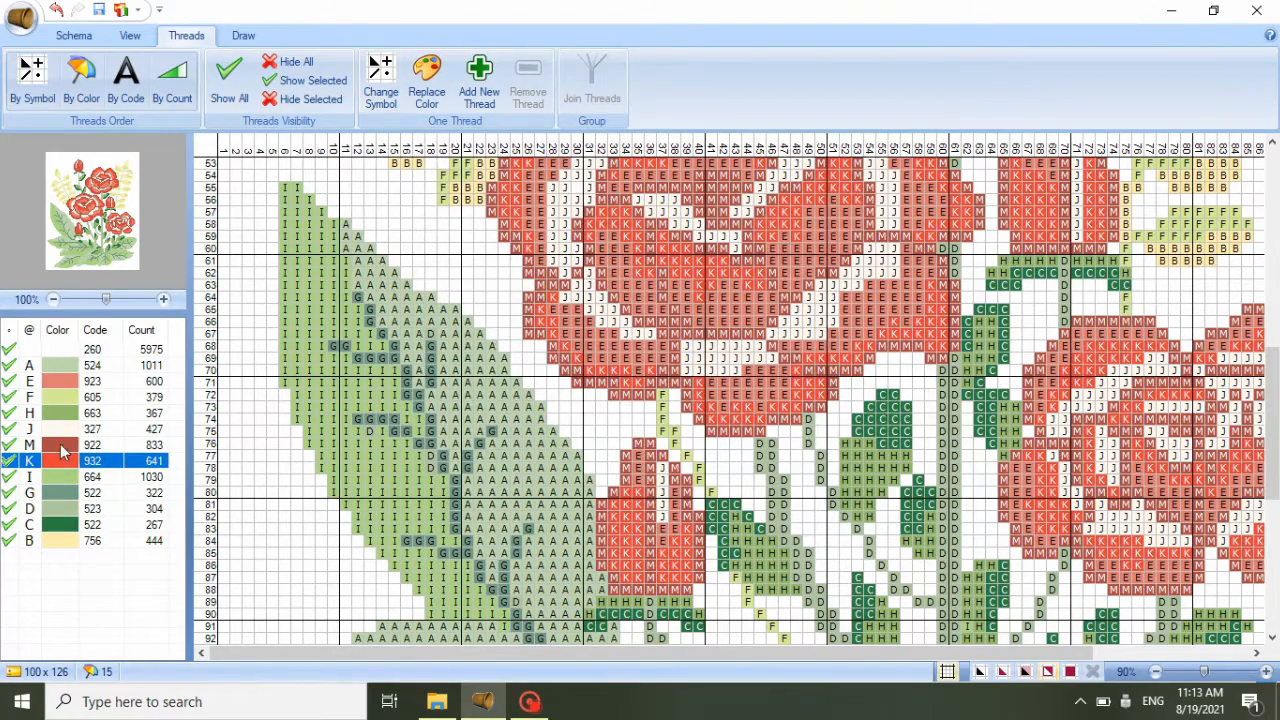
- Change the symbol of thread 922 to L
{"action": "left_click", "coordinate": [80, 445]}
{"action": "left_click", "coordinate": [380, 80]}
{"action": "double_click", "coordinate": [702, 296]}
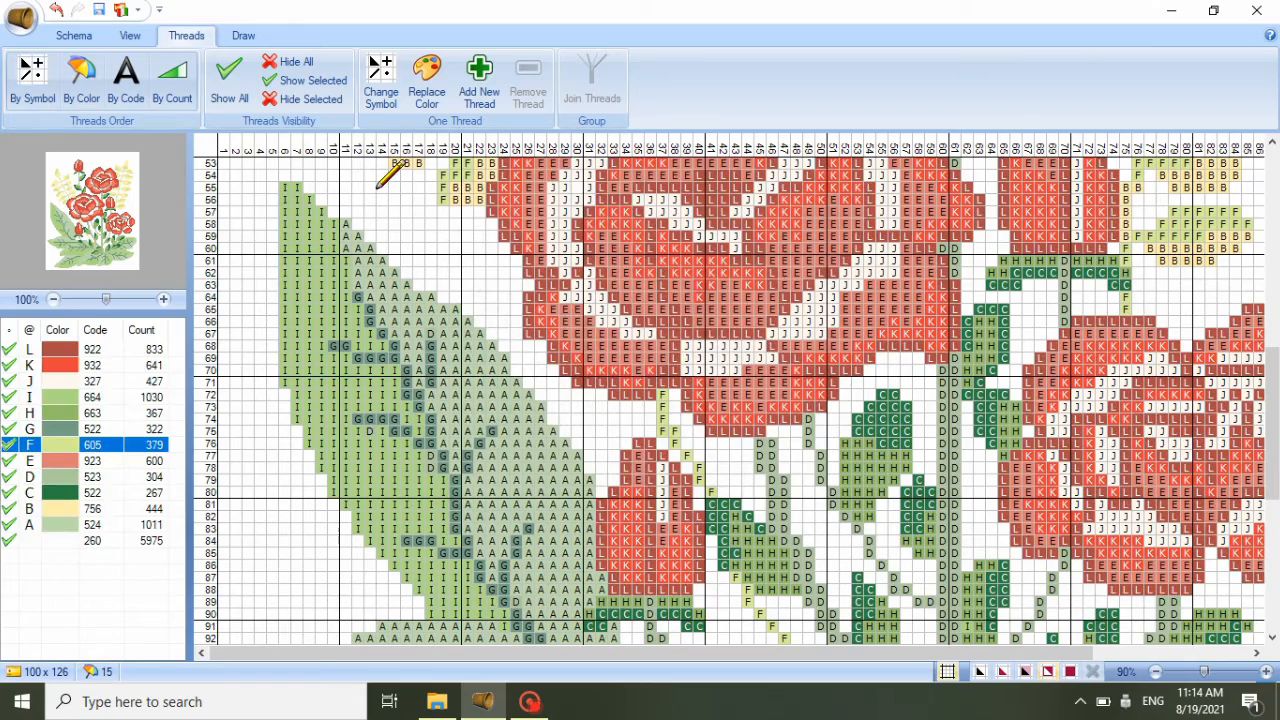
- Replace the colour of thread 923 (symbol E) with Paterna Wool 211, checking the roses at 80% zoom
{"action": "left_click_drag", "start_coordinate": [1272, 450], "coordinate": [1272, 584]}
{"action": "left_click", "coordinate": [1156, 671]}
{"action": "left_click_drag", "start_coordinate": [1273, 536], "coordinate": [1272, 266]}
{"action": "left_click", "coordinate": [150, 460]}
{"action": "left_click", "coordinate": [427, 85]}
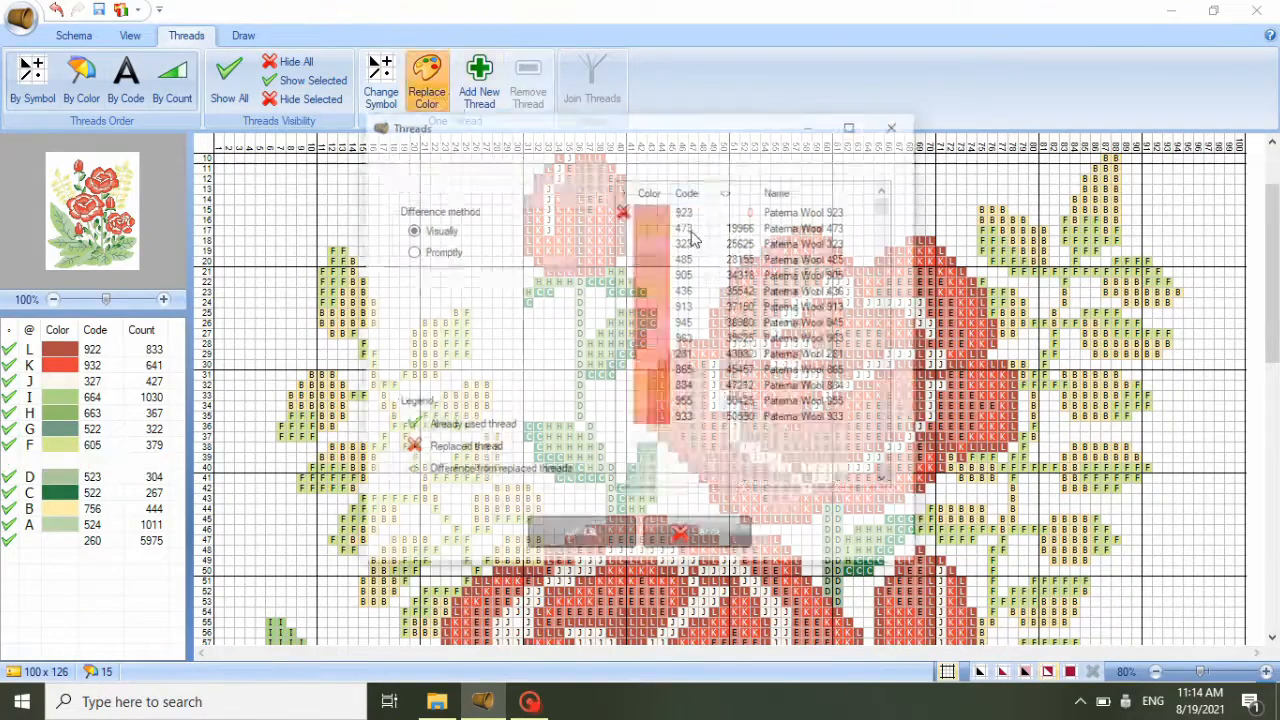
{"action": "left_click", "coordinate": [705, 449]}
{"action": "left_click", "coordinate": [581, 535]}
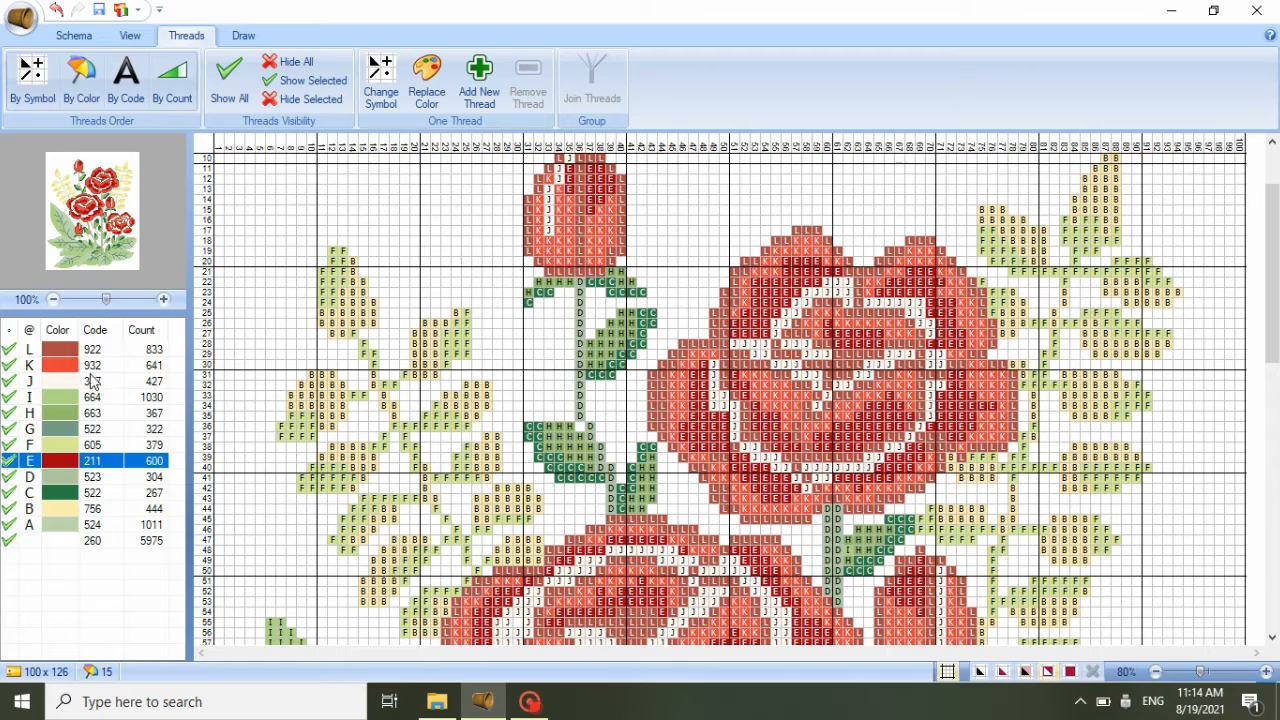
- Replace the colour of thread 932 (symbol K) with 903
{"action": "left_click", "coordinate": [92, 367]}
{"action": "left_click", "coordinate": [427, 85]}
{"action": "left_click", "coordinate": [645, 289]}
{"action": "left_click", "coordinate": [581, 535]}
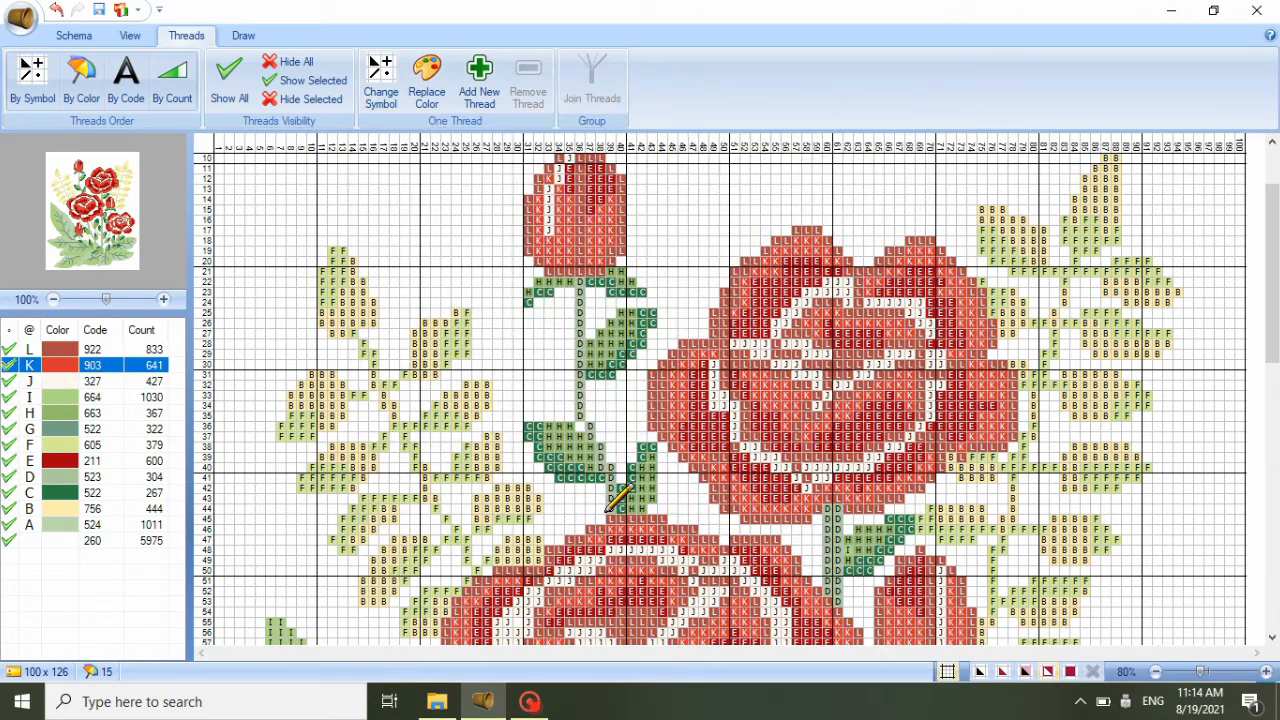
- Try colour 401 for the rose petals' symbol K thread
{"action": "left_click", "coordinate": [427, 85]}
{"action": "scroll", "coordinate": [750, 330], "scroll_direction": "down", "scroll_amount": 10}
{"action": "left_click", "coordinate": [705, 338]}
{"action": "left_click", "coordinate": [581, 535]}
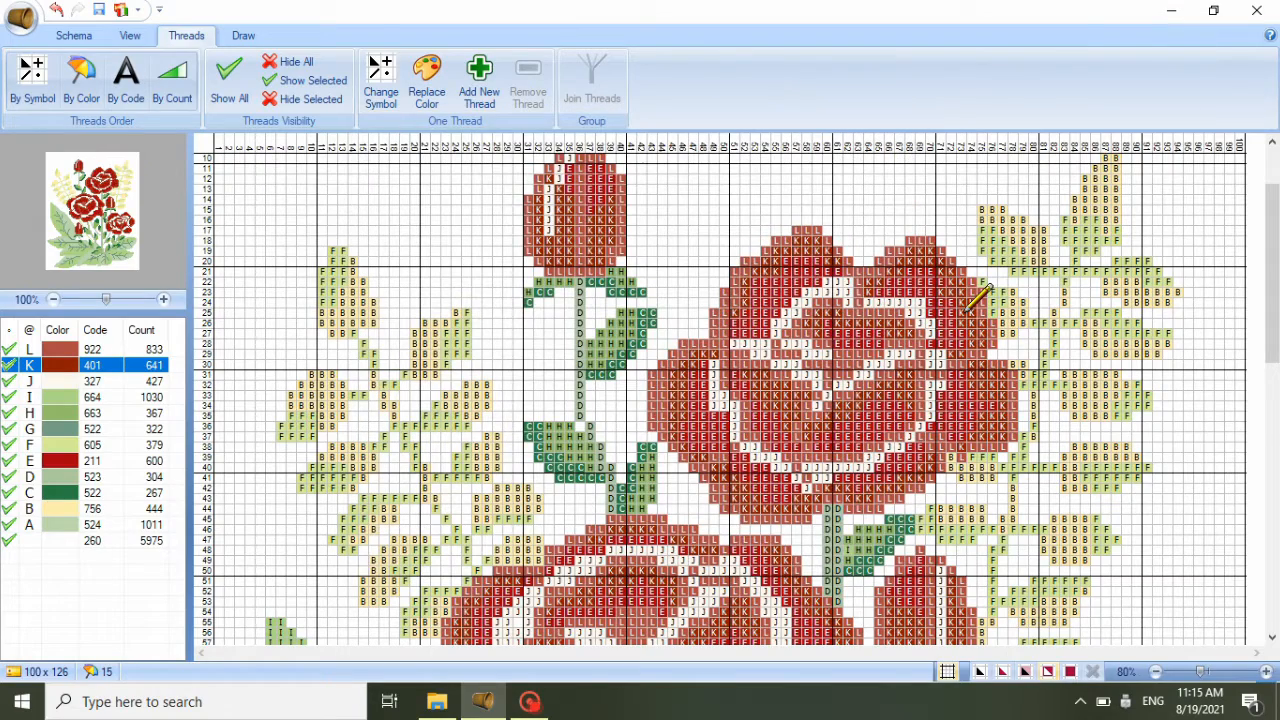
- Try colour 950 for the rose petals' symbol K thread
{"action": "left_click", "coordinate": [427, 85]}
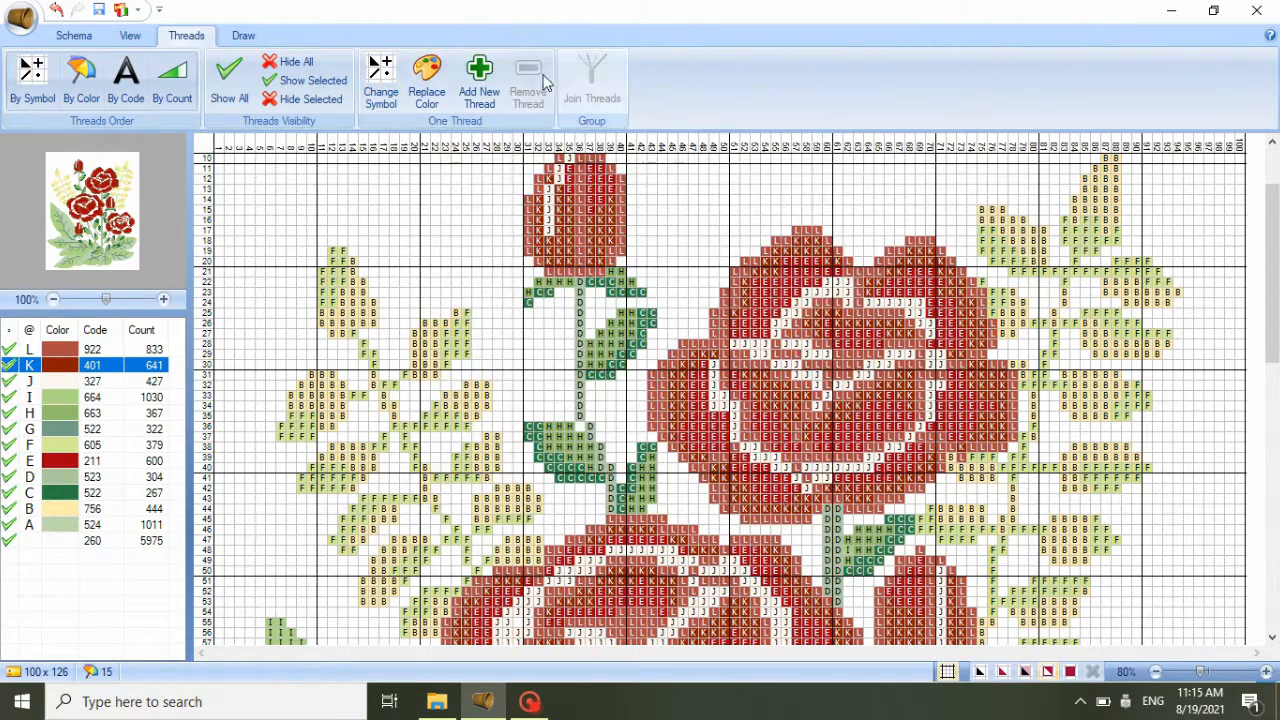
{"action": "left_click", "coordinate": [705, 354]}
{"action": "left_click", "coordinate": [615, 535]}
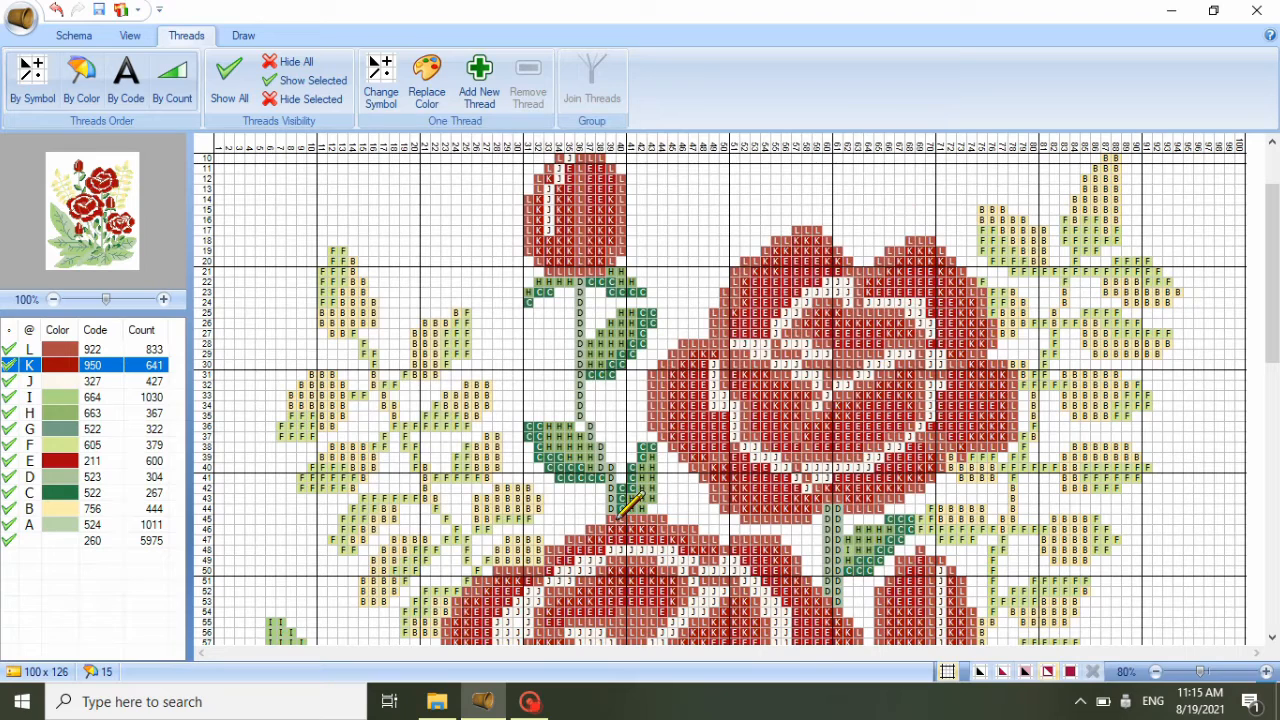
- Try the brighter red 850 for the rose petals' symbol K thread
{"action": "left_click", "coordinate": [426, 80]}
{"action": "left_click", "coordinate": [690, 450]}
{"action": "left_click", "coordinate": [600, 535]}
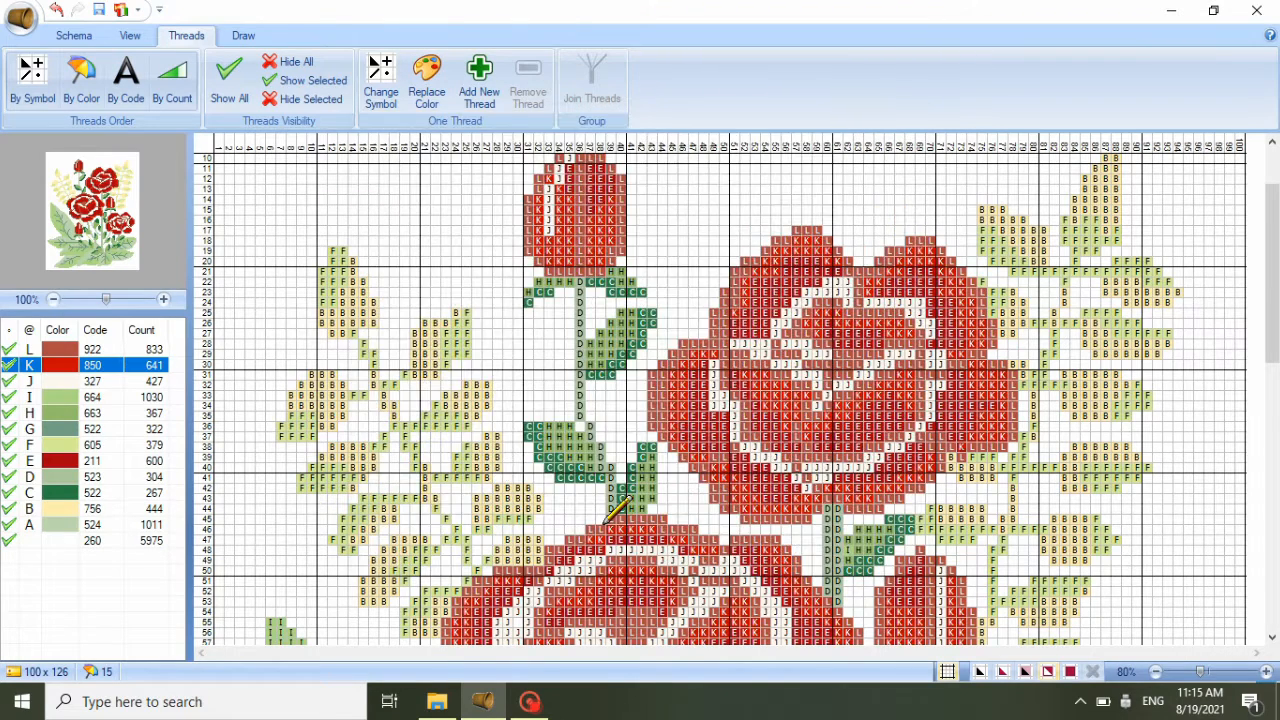
- Replace the colour of the symbol E thread with Paterna Wool 941
{"action": "left_click", "coordinate": [77, 463]}
{"action": "left_click", "coordinate": [422, 98]}
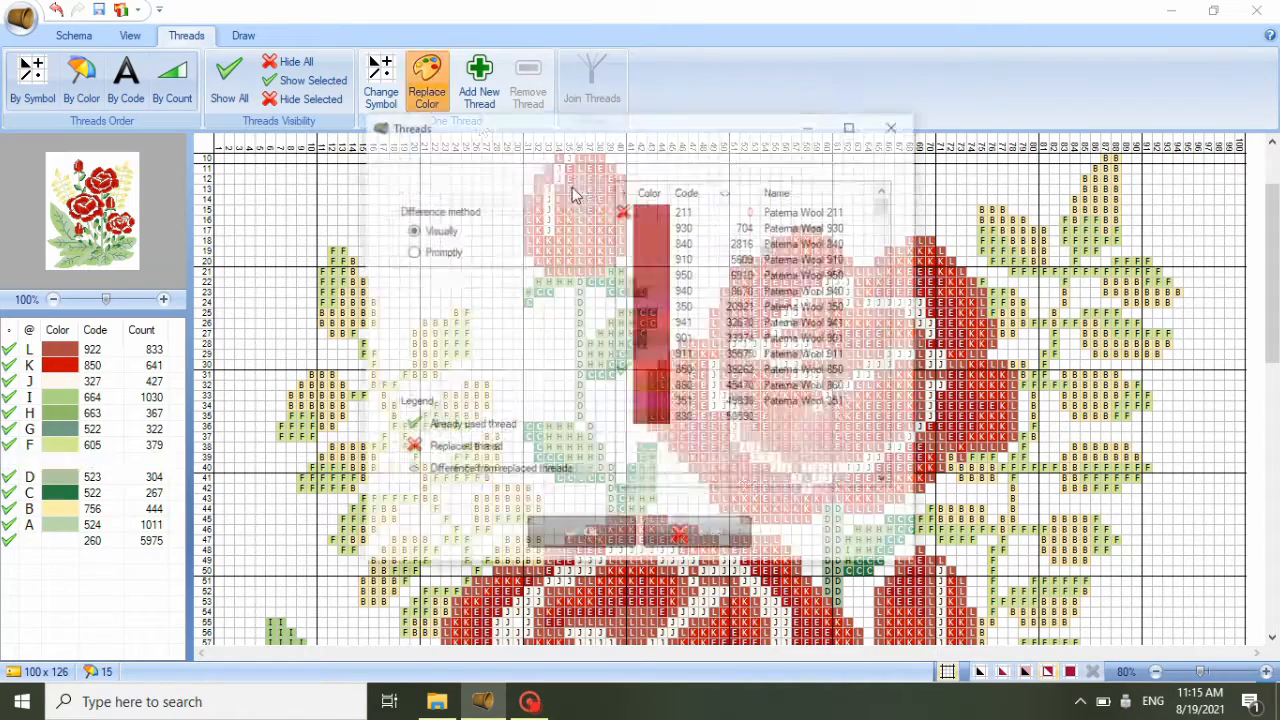
{"action": "left_click", "coordinate": [700, 321]}
{"action": "left_click", "coordinate": [600, 535]}
- Replace the colour of the symbol K thread with Paterna Wool 211
{"action": "left_click", "coordinate": [77, 365]}
{"action": "left_click", "coordinate": [427, 80]}
{"action": "left_click", "coordinate": [700, 175]}
{"action": "left_click", "coordinate": [590, 534]}
{"action": "left_click", "coordinate": [77, 349]}
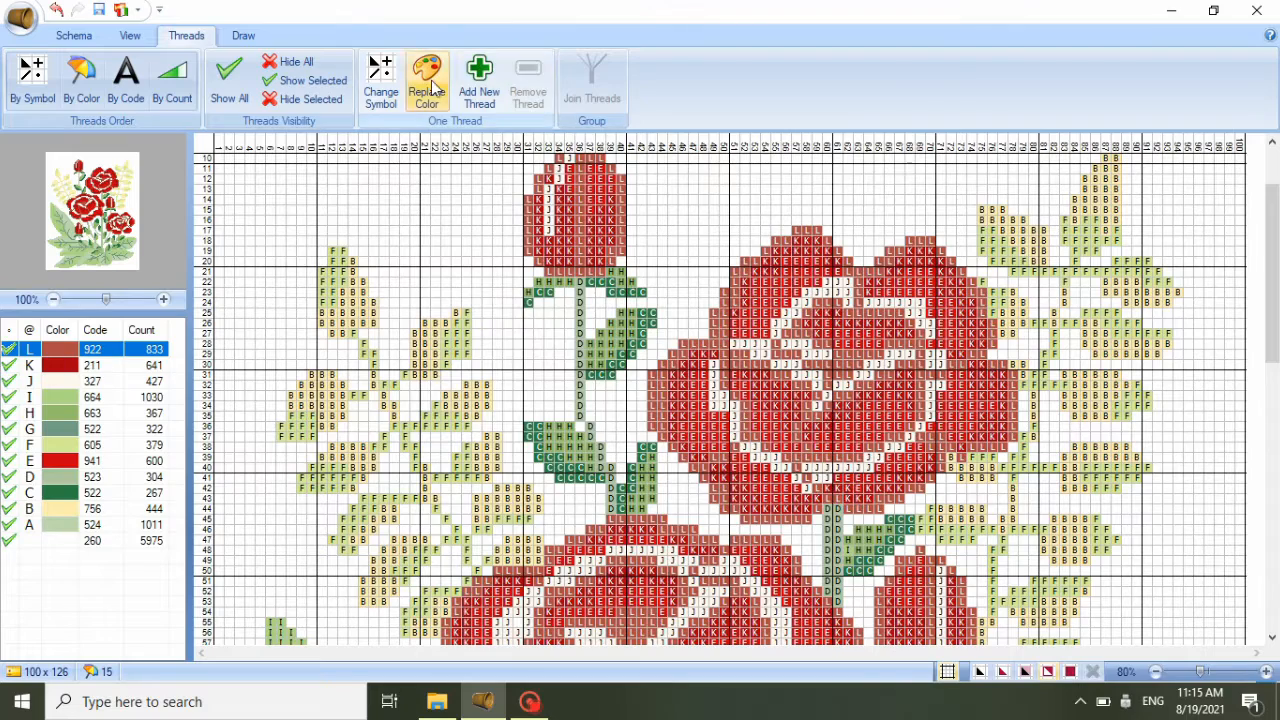
{"action": "left_click", "coordinate": [427, 80]}
{"action": "left_click", "coordinate": [895, 125]}
{"action": "scroll", "coordinate": [870, 343], "scroll_direction": "down", "scroll_amount": 2}
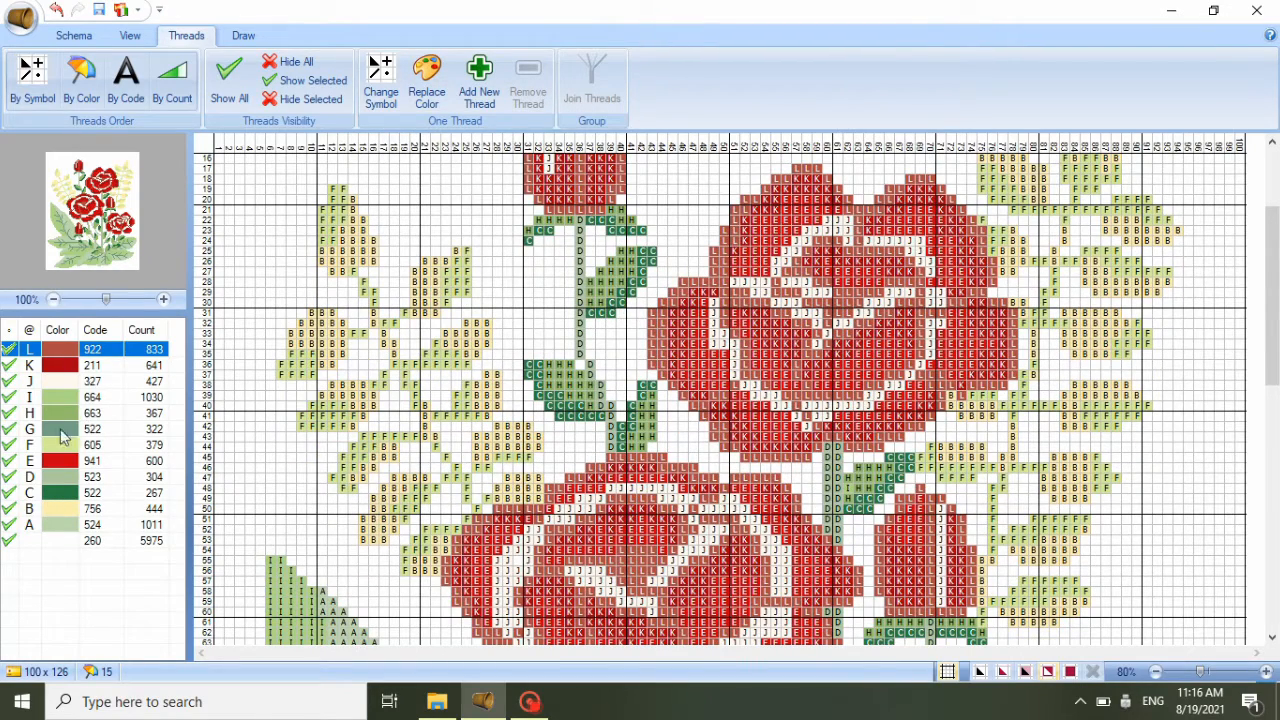
- Replace the colour of the symbol D thread with Paterna Wool 556 and restitch one stray symbol I cell with the symbol H thread
{"action": "left_click", "coordinate": [60, 477]}
{"action": "left_click", "coordinate": [427, 80]}
{"action": "scroll", "coordinate": [770, 310], "scroll_direction": "down", "scroll_amount": 20}
{"action": "scroll", "coordinate": [770, 310], "scroll_direction": "down", "scroll_amount": 5}
{"action": "left_click", "coordinate": [770, 309]}
{"action": "left_click", "coordinate": [581, 535]}
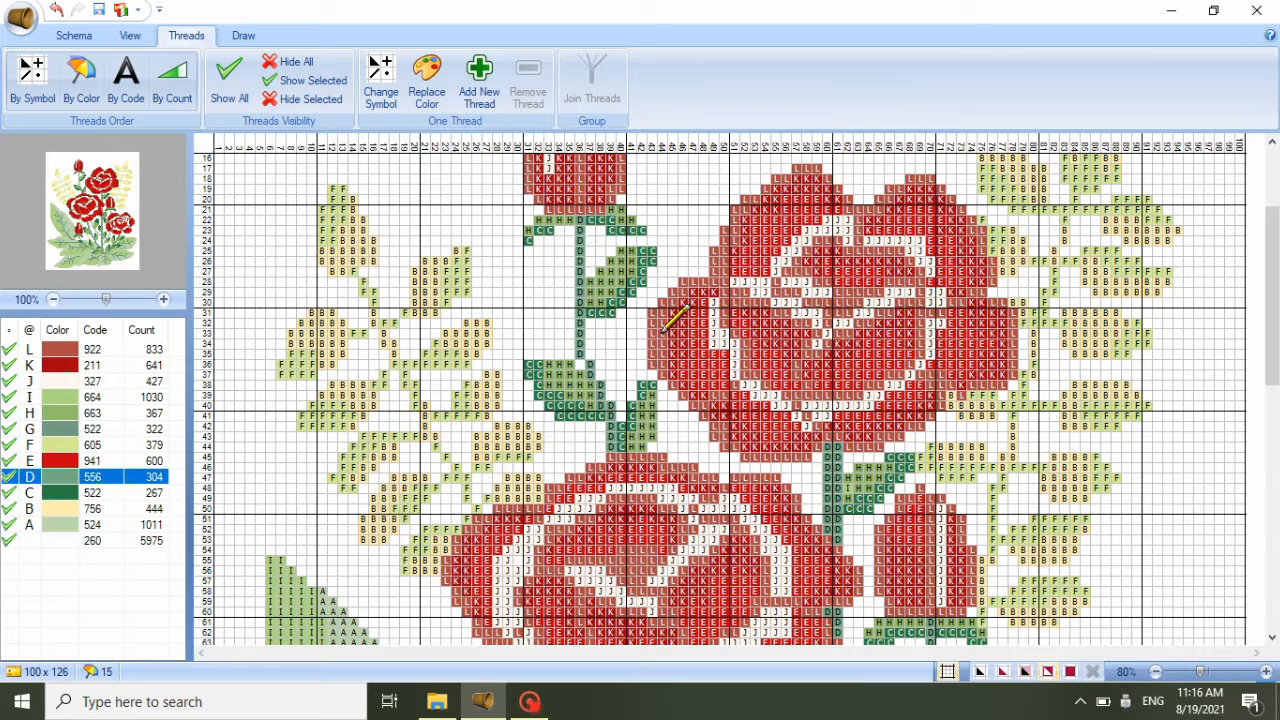
{"action": "left_click", "coordinate": [87, 413]}
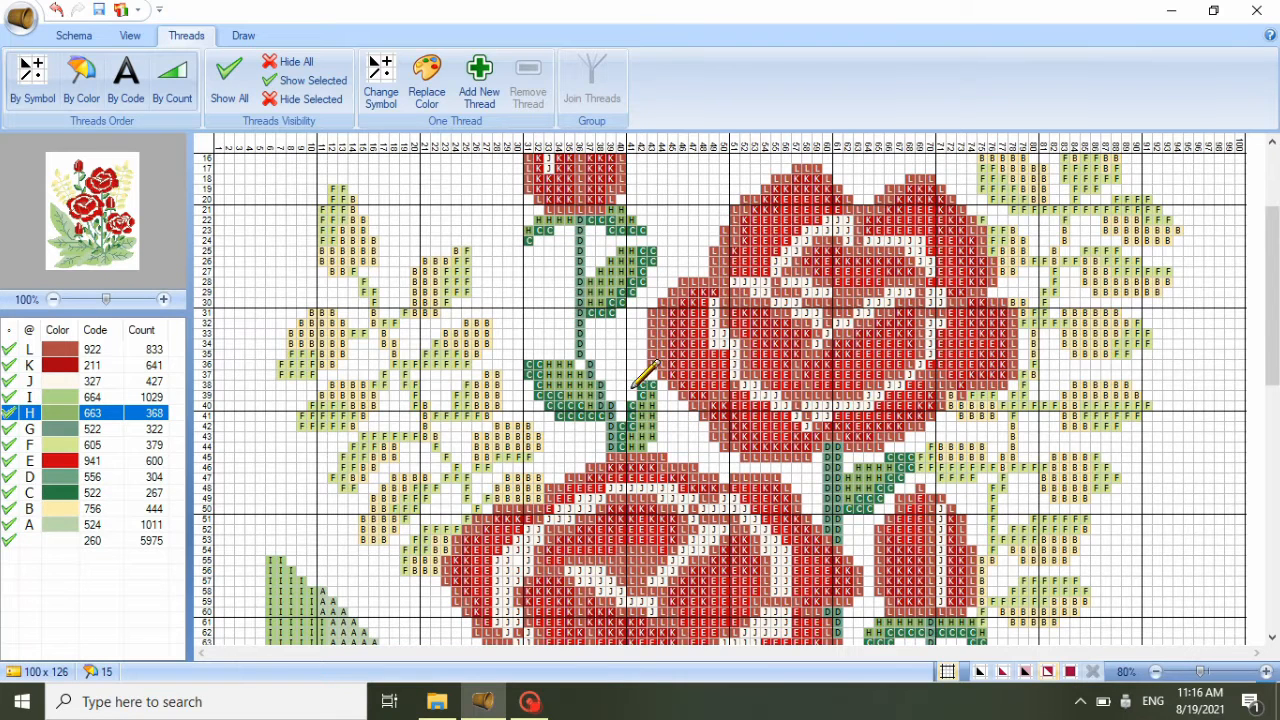
- Try Paterna Wool 614 as the colour of the symbol B thread in the side sprigs
{"action": "left_click", "coordinate": [60, 508]}
{"action": "left_click", "coordinate": [426, 80]}
{"action": "scroll", "coordinate": [727, 283], "scroll_direction": "down", "scroll_amount": 15}
{"action": "scroll", "coordinate": [727, 345], "scroll_direction": "down", "scroll_amount": 3}
{"action": "left_click", "coordinate": [727, 385]}
{"action": "left_click", "coordinate": [581, 535]}
- Try the brighter yellow Paterna Wool 712 for the symbol B thread
{"action": "left_click", "coordinate": [426, 80]}
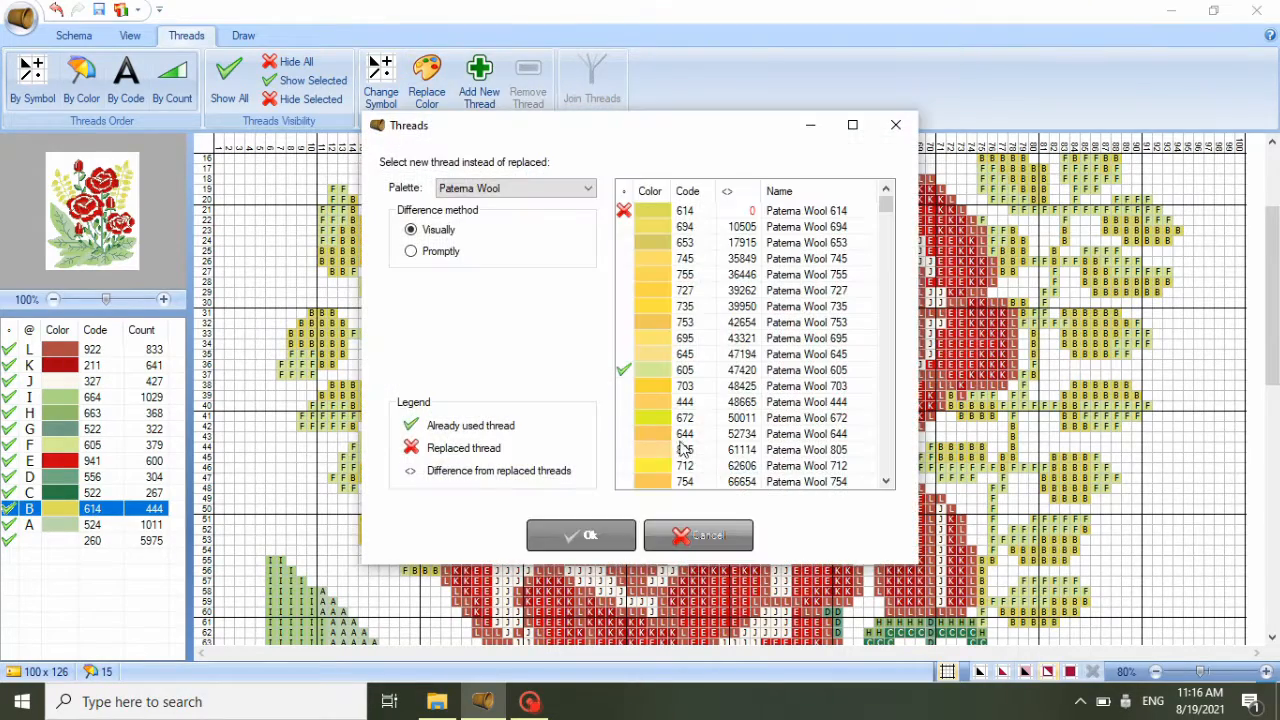
{"action": "left_click", "coordinate": [683, 465]}
{"action": "left_click", "coordinate": [581, 535]}
- Replace the colour of the symbol B thread with Paterna Wool 763
{"action": "left_click", "coordinate": [426, 80]}
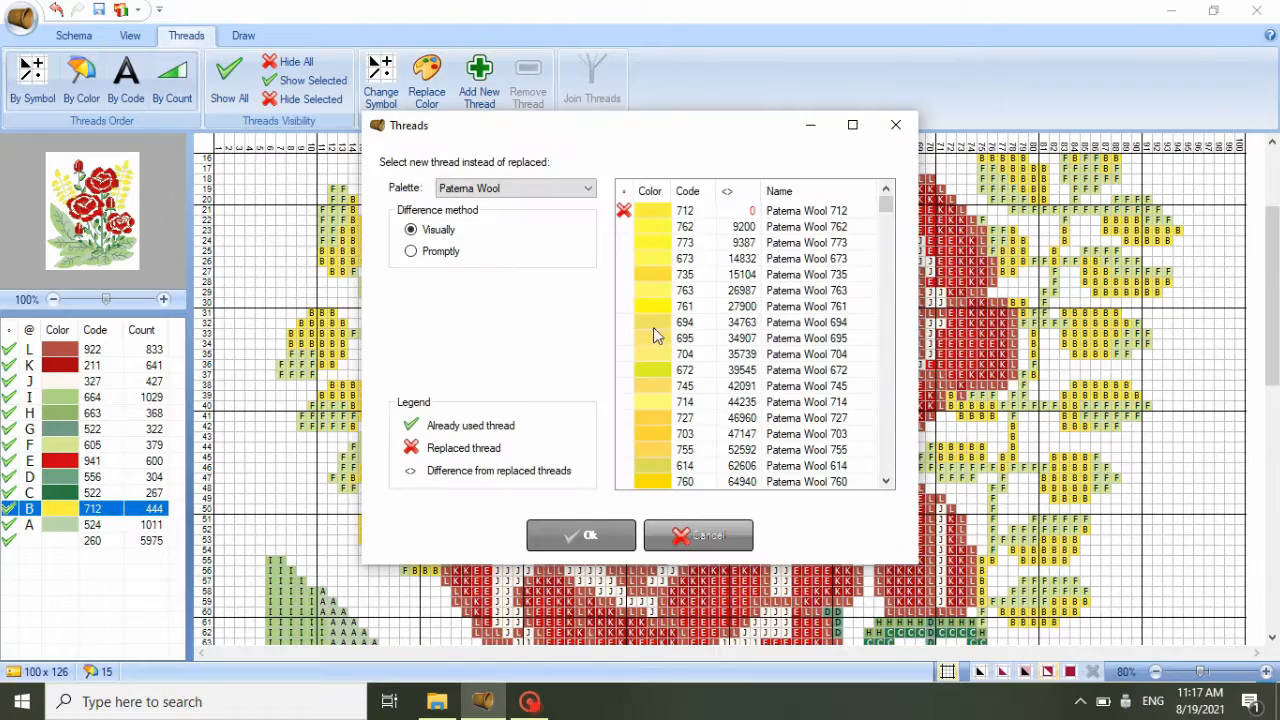
{"action": "left_click", "coordinate": [665, 290]}
{"action": "left_click", "coordinate": [596, 532]}
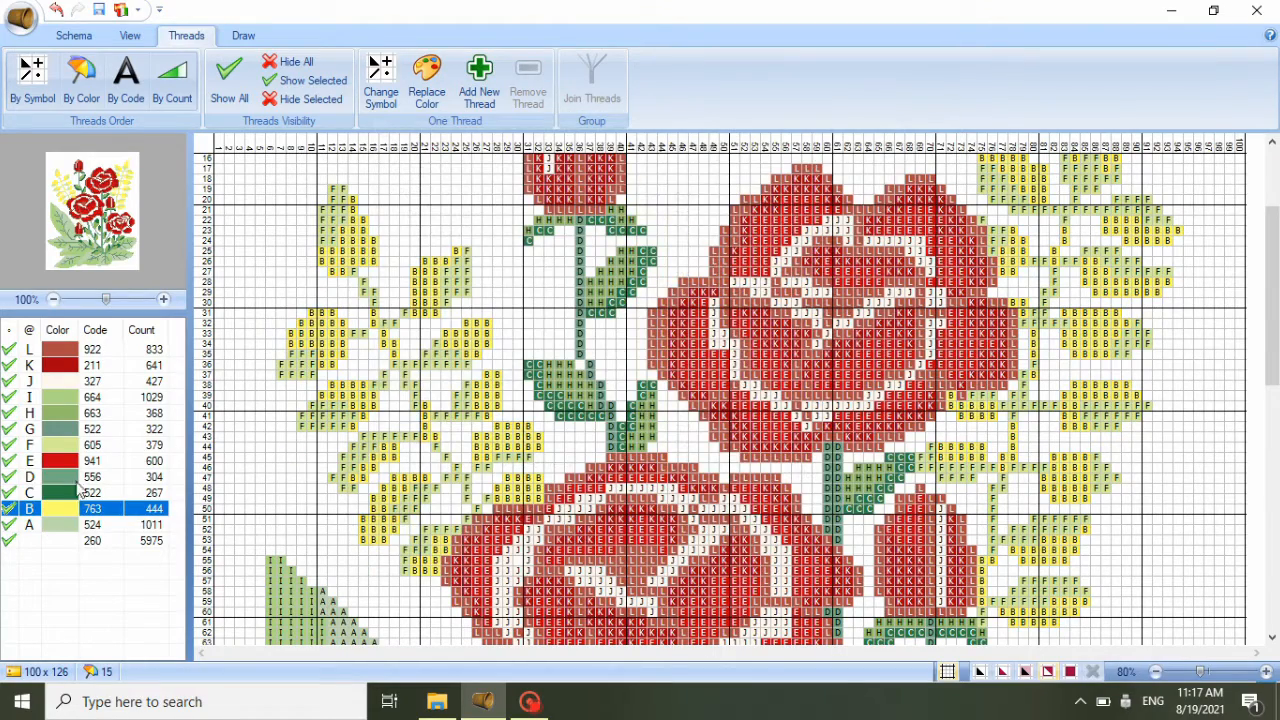
- Replace the colour of the symbol F thread in the side sprigs with Paterna Wool 624
{"action": "left_click", "coordinate": [89, 445]}
{"action": "left_click", "coordinate": [414, 82]}
{"action": "left_click", "coordinate": [676, 260]}
{"action": "left_click", "coordinate": [606, 537]}
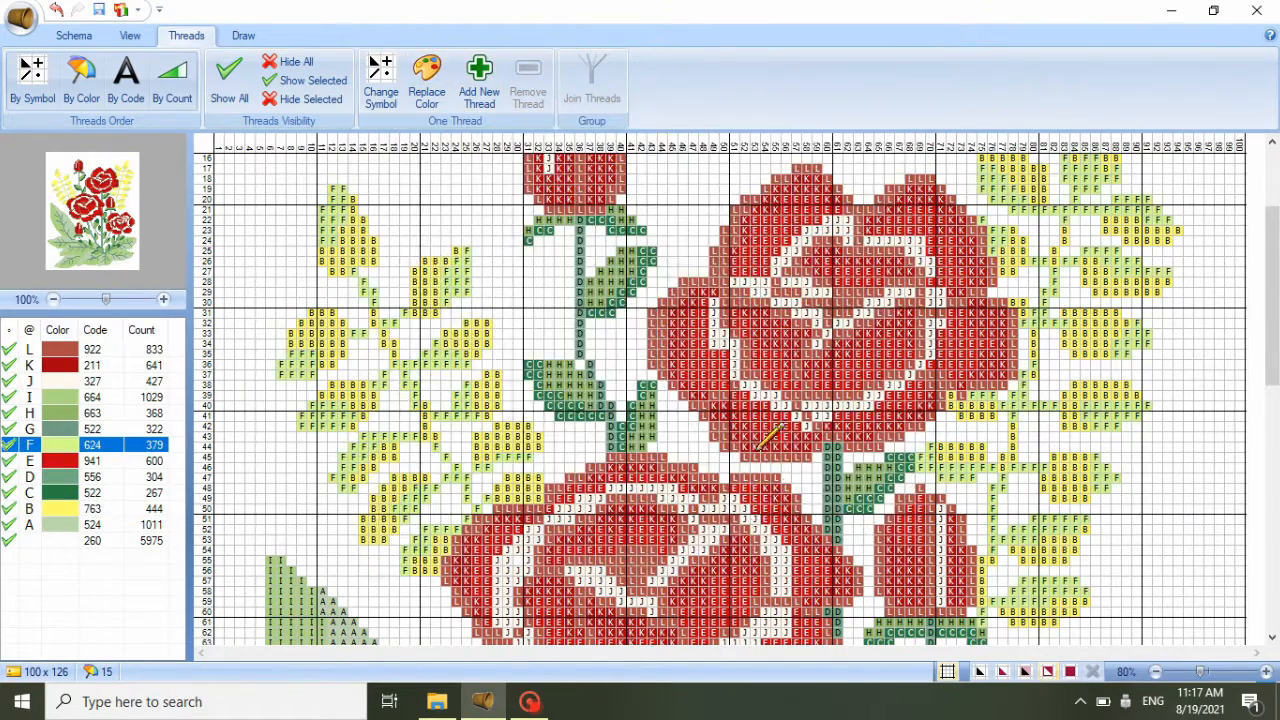
- Replace the colour of the symbol G thread in the large leaves' veins with Paterna Wool 651
{"action": "scroll", "coordinate": [770, 440], "scroll_direction": "down", "scroll_amount": 8}
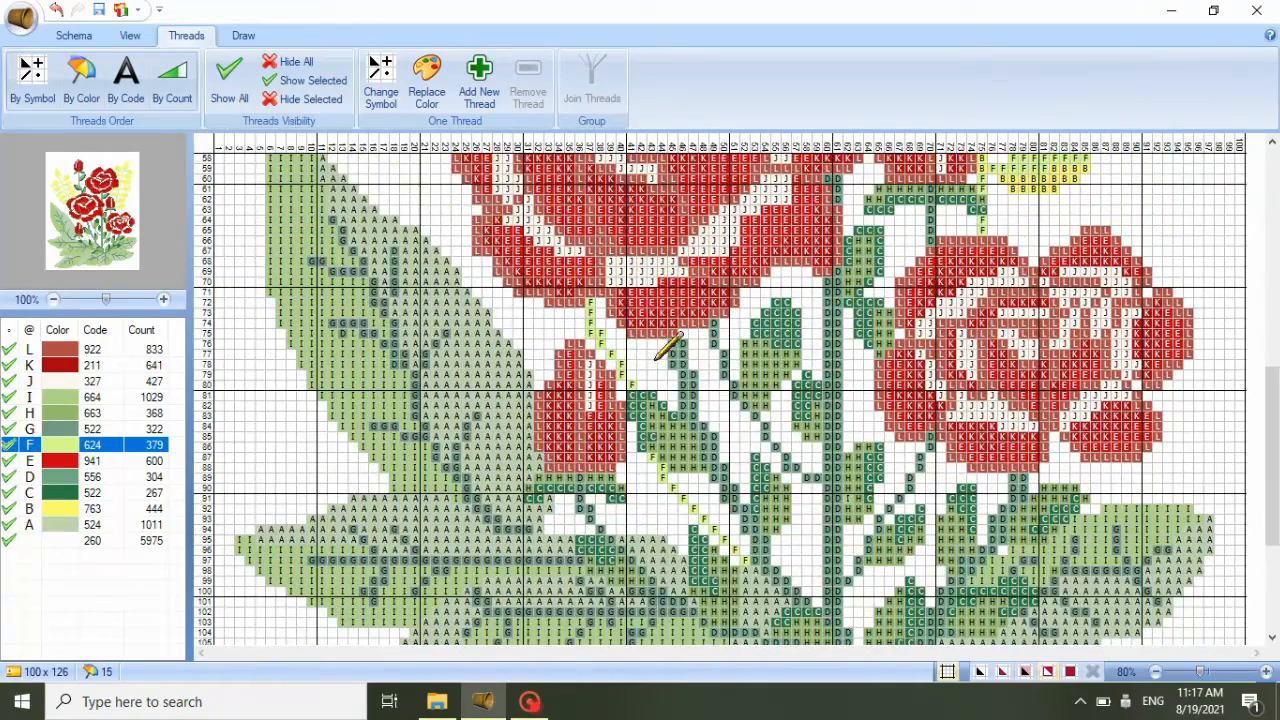
{"action": "left_click", "coordinate": [80, 428]}
{"action": "left_click", "coordinate": [426, 80]}
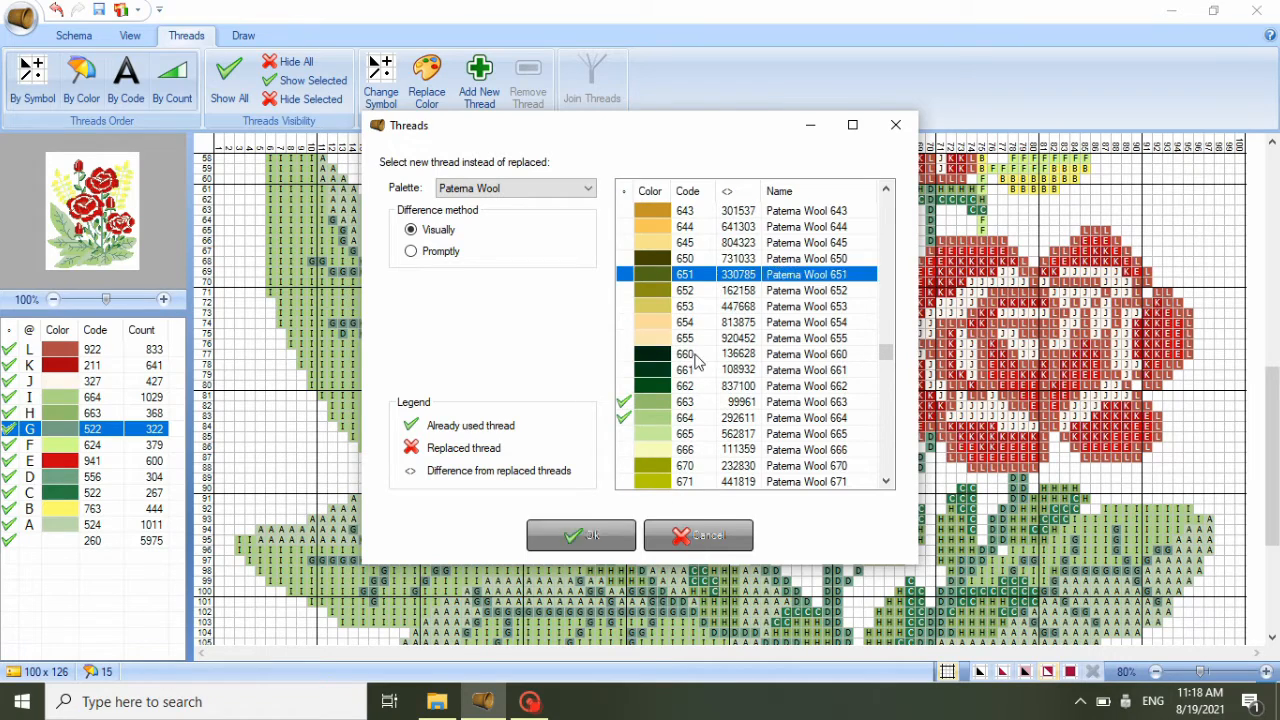
{"action": "left_click", "coordinate": [620, 535]}
- Try the dark green Paterna Wool 631 for the large leaves' symbol I thread
{"action": "left_click", "coordinate": [92, 397]}
{"action": "left_click", "coordinate": [426, 75]}
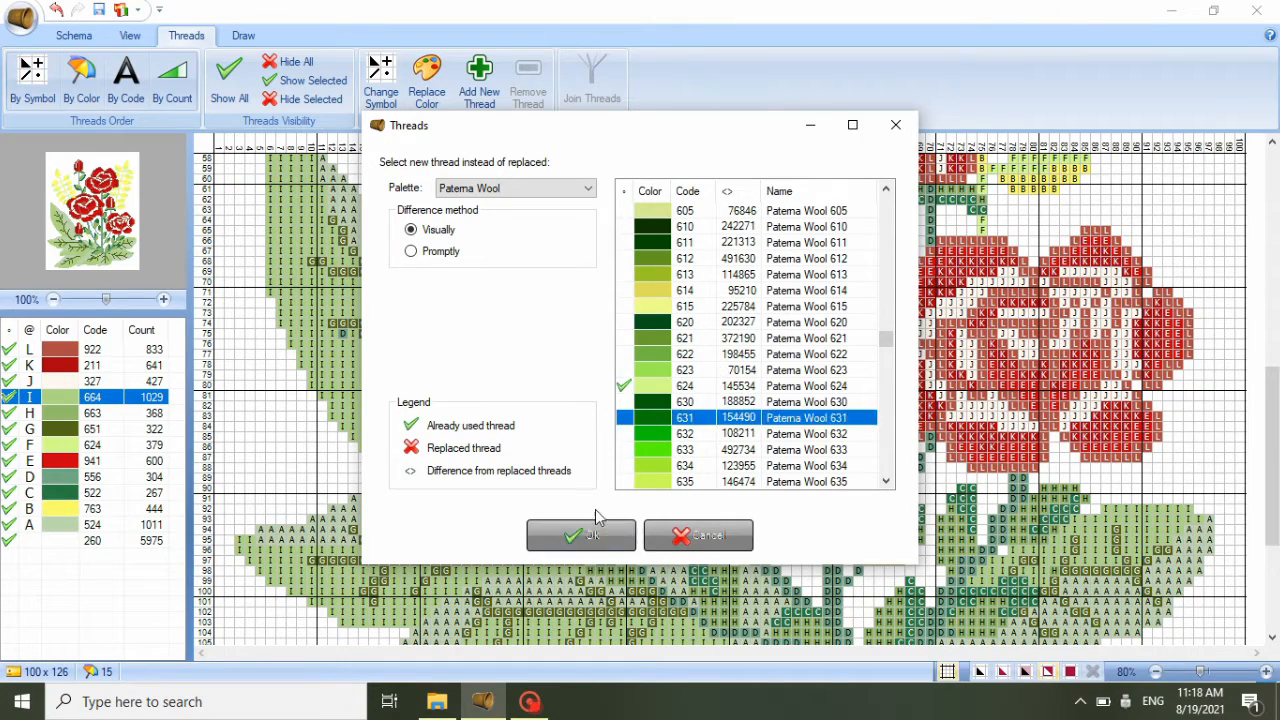
{"action": "key", "text": "Return"}
- Try Paterna Wool 696 as the colour of the large leaves' symbol A thread
{"action": "left_click", "coordinate": [57, 525]}
{"action": "left_click", "coordinate": [426, 75]}
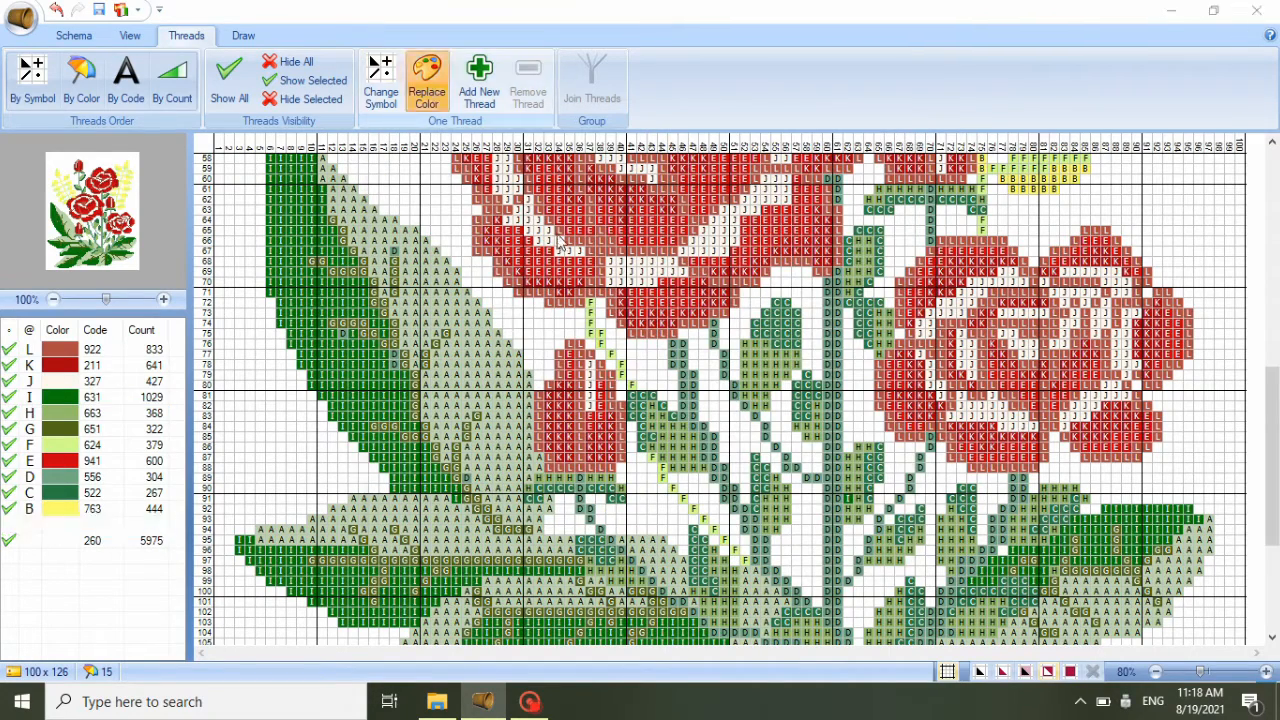
{"action": "scroll", "coordinate": [780, 290], "scroll_direction": "down", "scroll_amount": 20}
{"action": "left_click", "coordinate": [645, 370]}
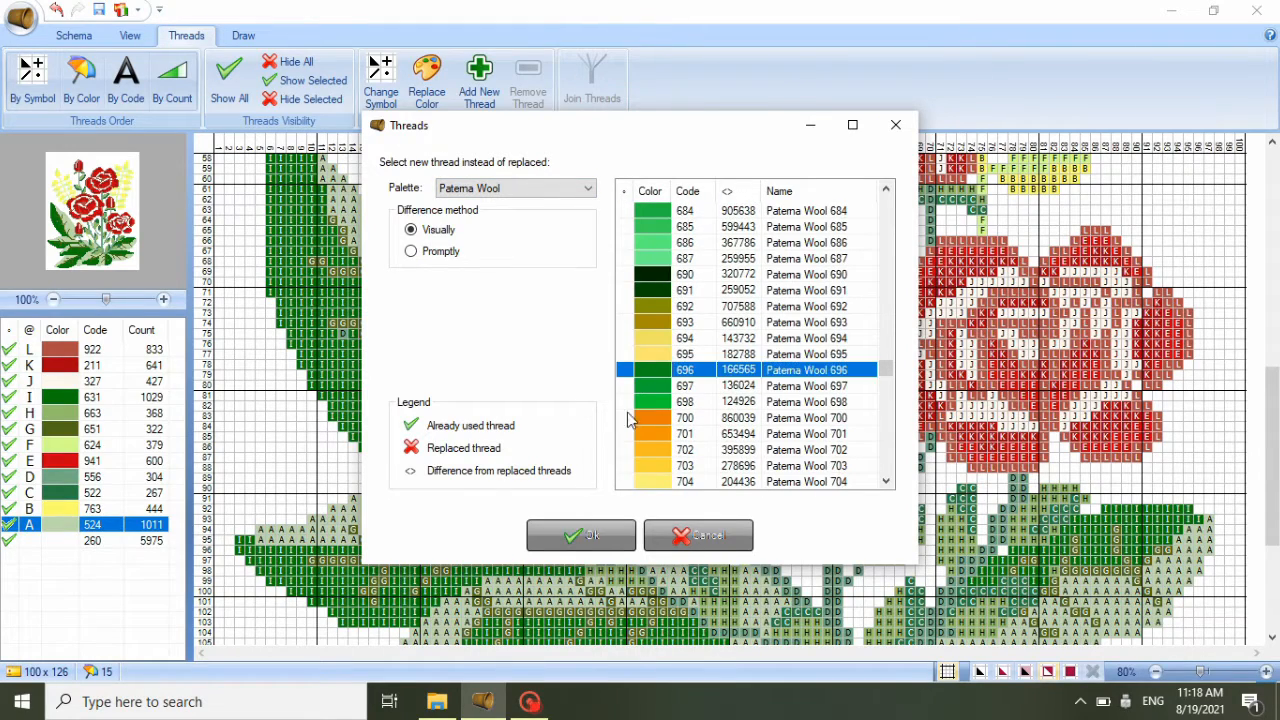
{"action": "left_click", "coordinate": [581, 535]}
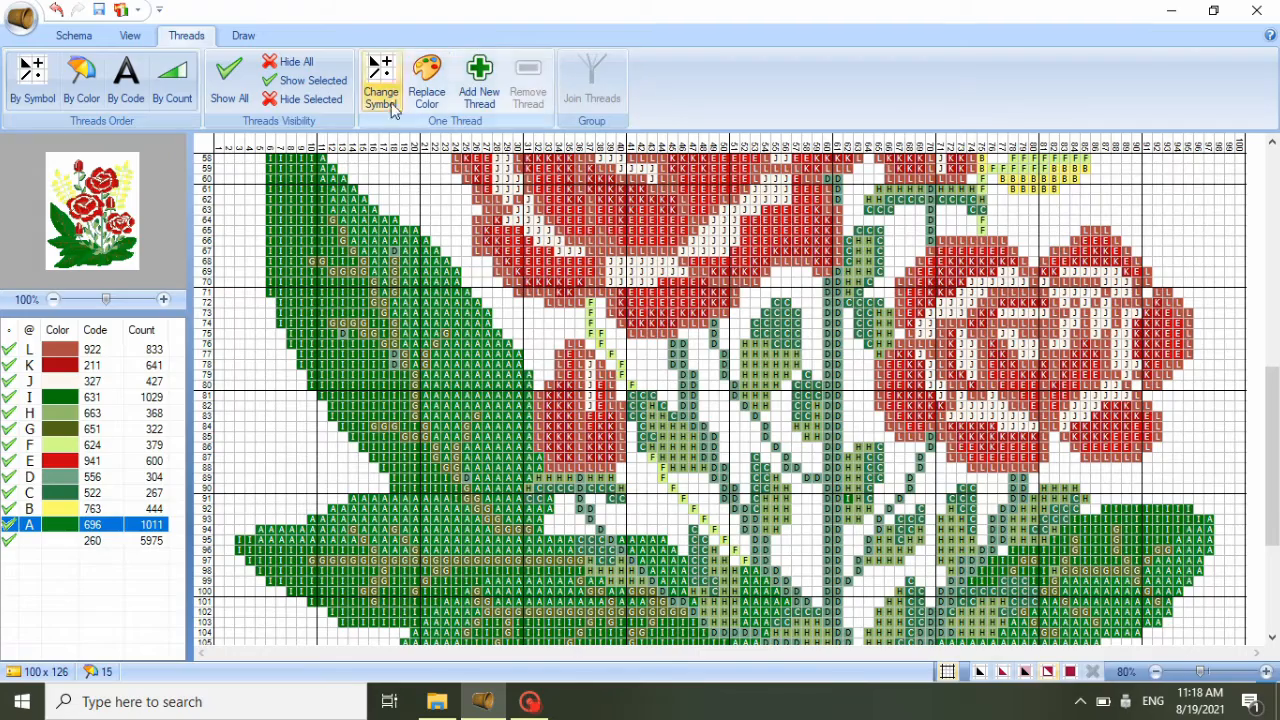
- Try the lighter green Paterna Wool 684 for the large leaves' symbol A thread
{"action": "scroll", "coordinate": [522, 406], "scroll_direction": "down", "scroll_amount": 4}
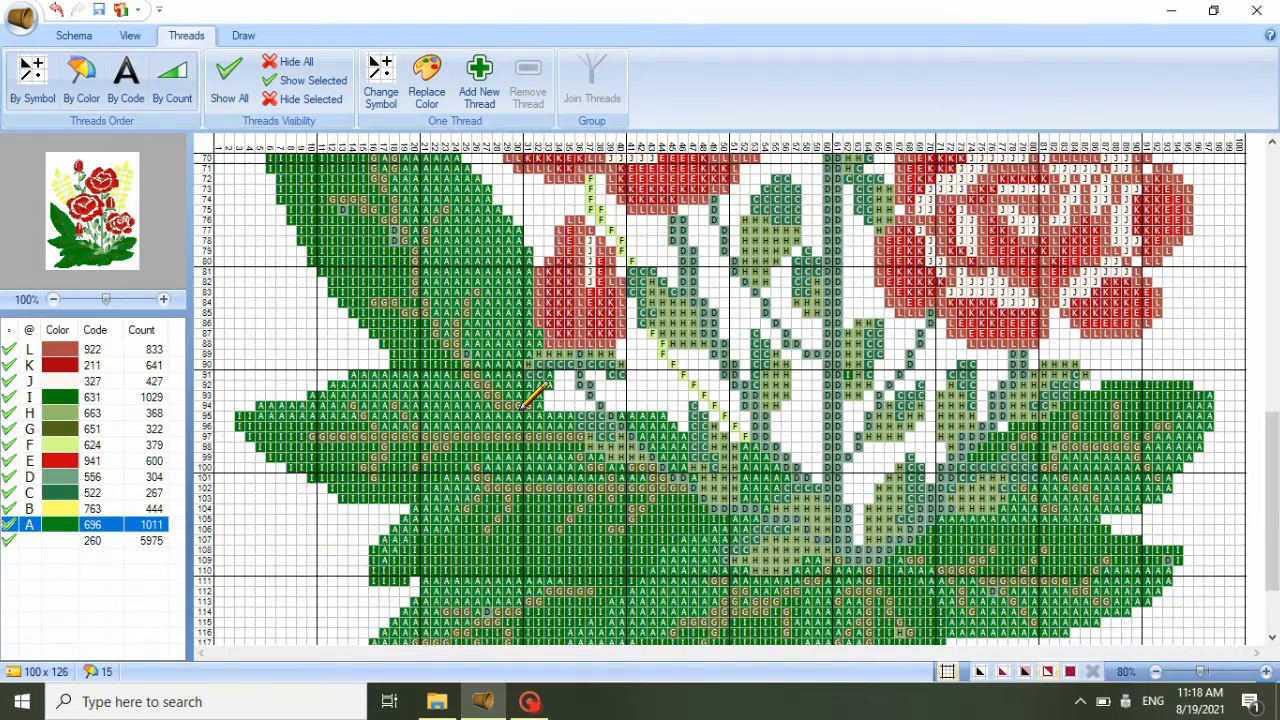
{"action": "scroll", "coordinate": [533, 398], "scroll_direction": "up", "scroll_amount": 4}
{"action": "left_click", "coordinate": [427, 80]}
{"action": "left_click", "coordinate": [622, 450]}
{"action": "left_click", "coordinate": [585, 535]}
- Try the bright green Paterna Wool 632 for the large leaves' symbol A thread
{"action": "left_click", "coordinate": [427, 80]}
{"action": "scroll", "coordinate": [735, 372], "scroll_direction": "down", "scroll_amount": 10}
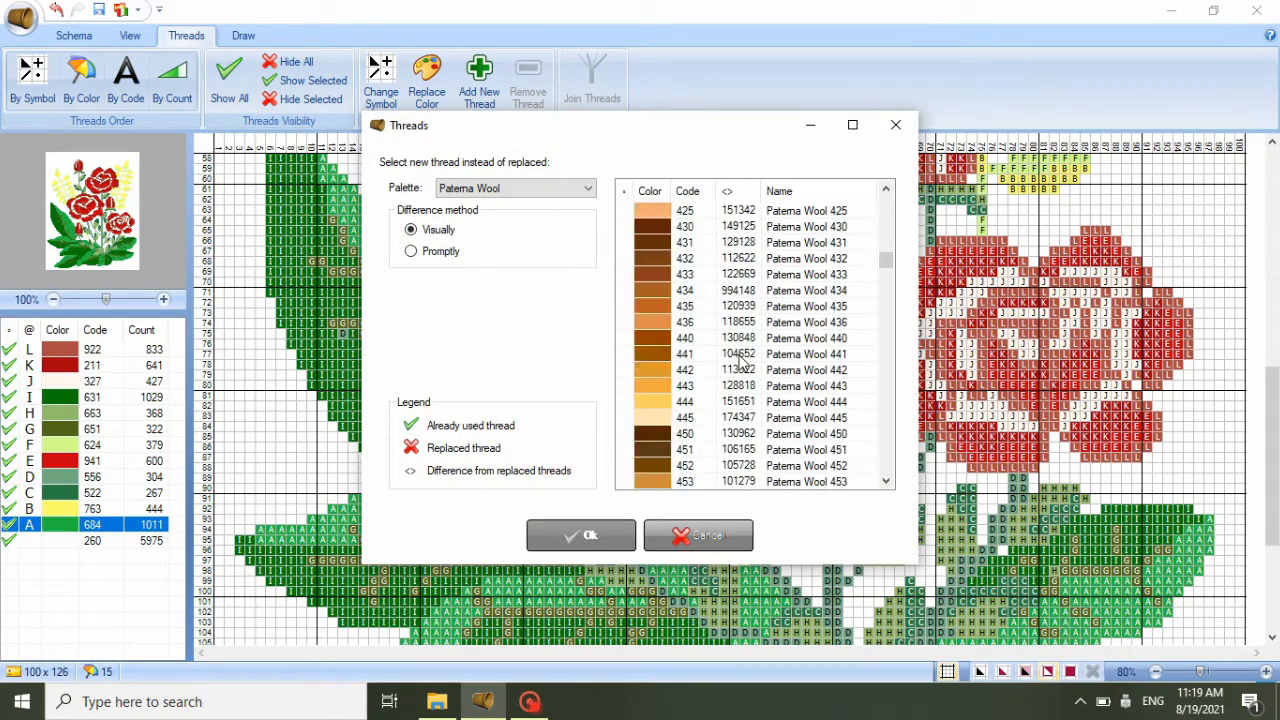
{"action": "left_click", "coordinate": [697, 388]}
{"action": "left_click", "coordinate": [618, 536]}
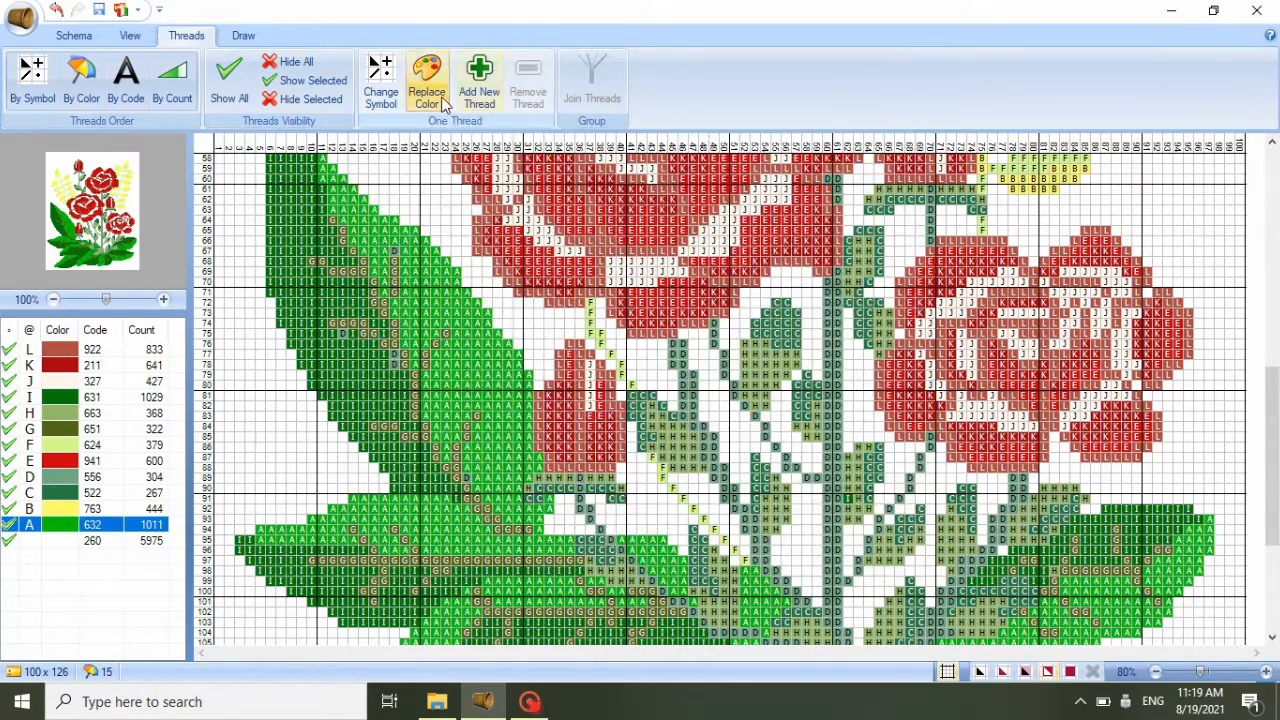
- Change the colour of the large leaves' symbol A thread to Paterna Wool 698
{"action": "left_click", "coordinate": [427, 80]}
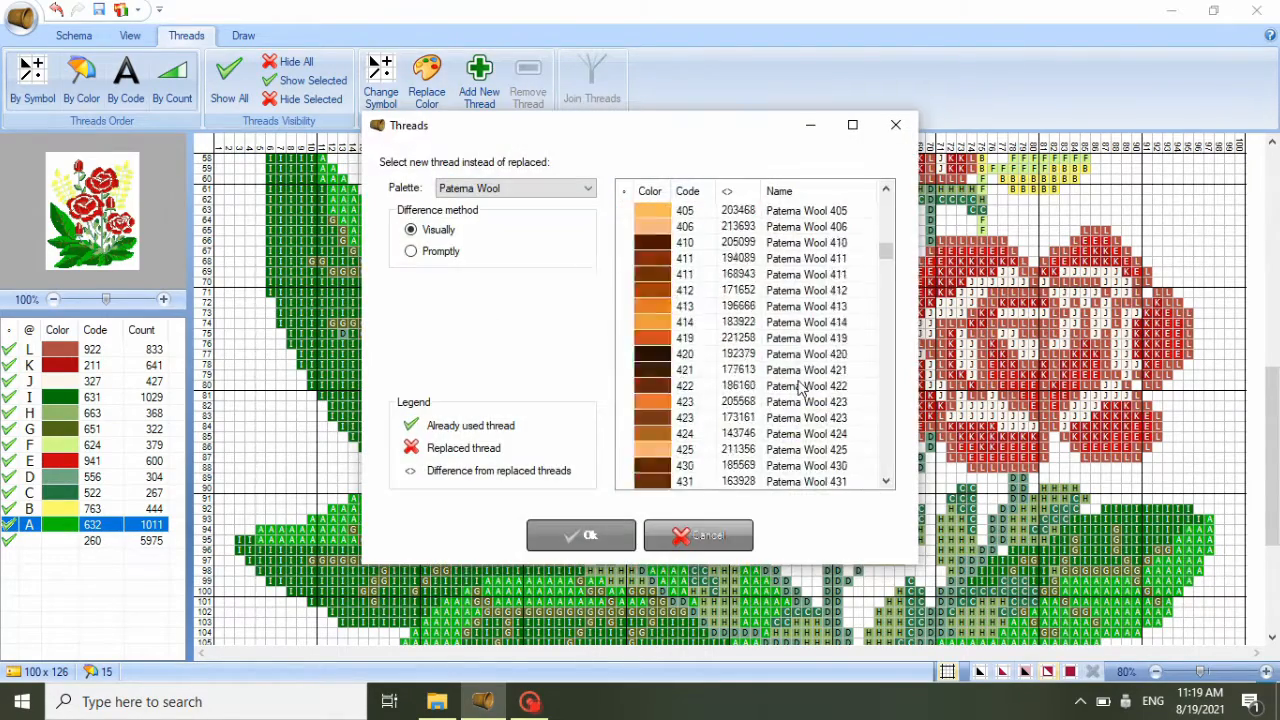
{"action": "scroll", "coordinate": [800, 388], "scroll_direction": "down", "scroll_amount": 10}
{"action": "scroll", "coordinate": [800, 380], "scroll_direction": "down", "scroll_amount": 8}
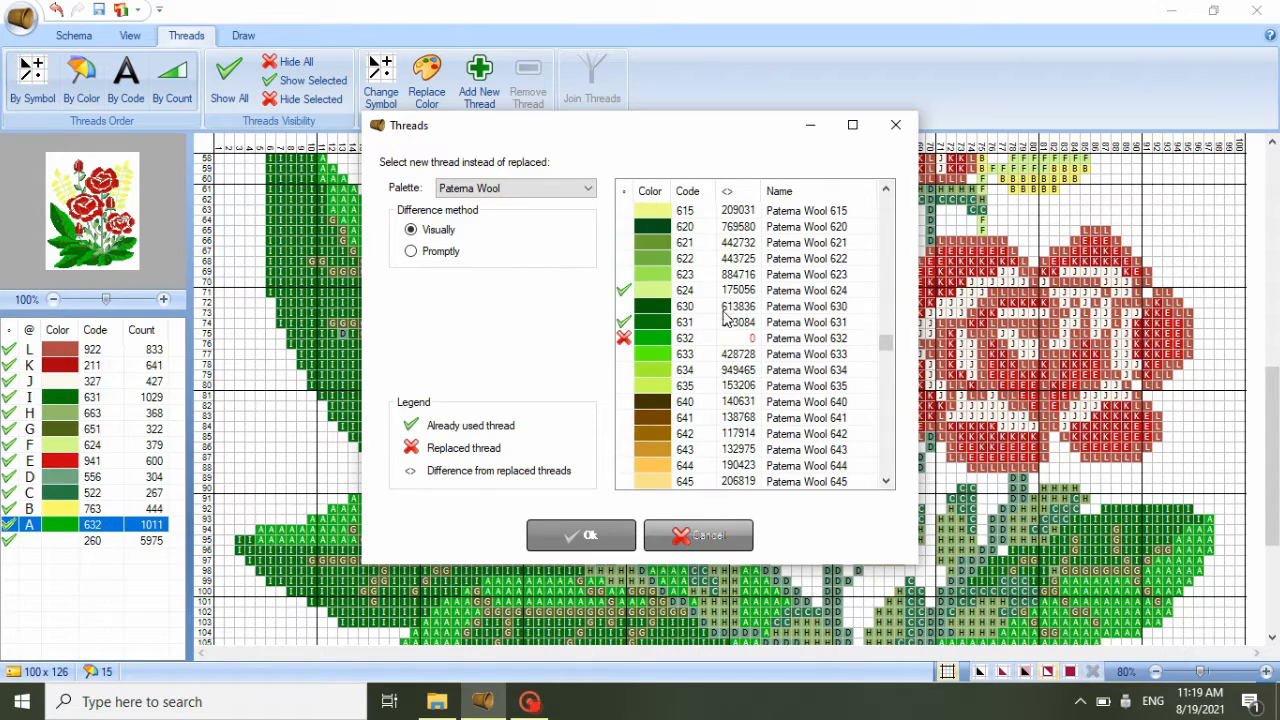
{"action": "left_click", "coordinate": [790, 437]}
{"action": "left_click", "coordinate": [615, 538]}
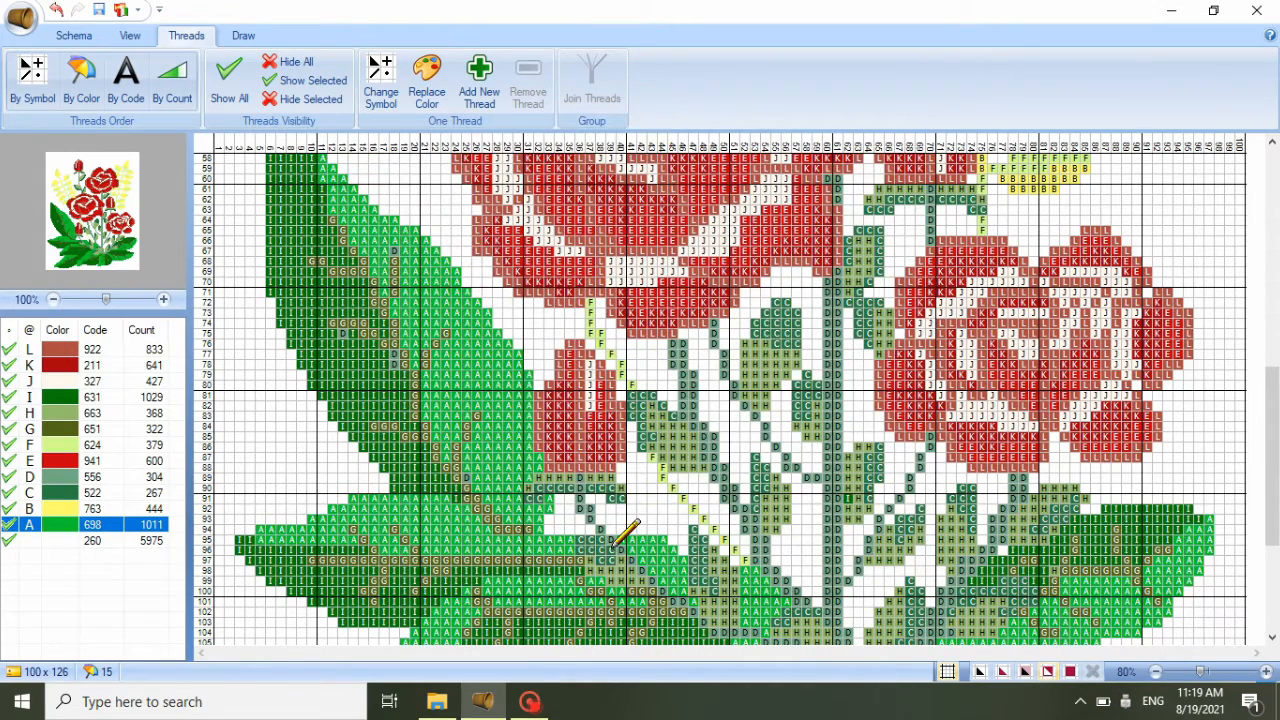
- Replace the colour of the large leaves' symbol I thread with Paterna Wool 696
{"action": "left_click", "coordinate": [35, 400]}
{"action": "left_click", "coordinate": [427, 80]}
{"action": "scroll", "coordinate": [716, 405], "scroll_direction": "down", "scroll_amount": 12}
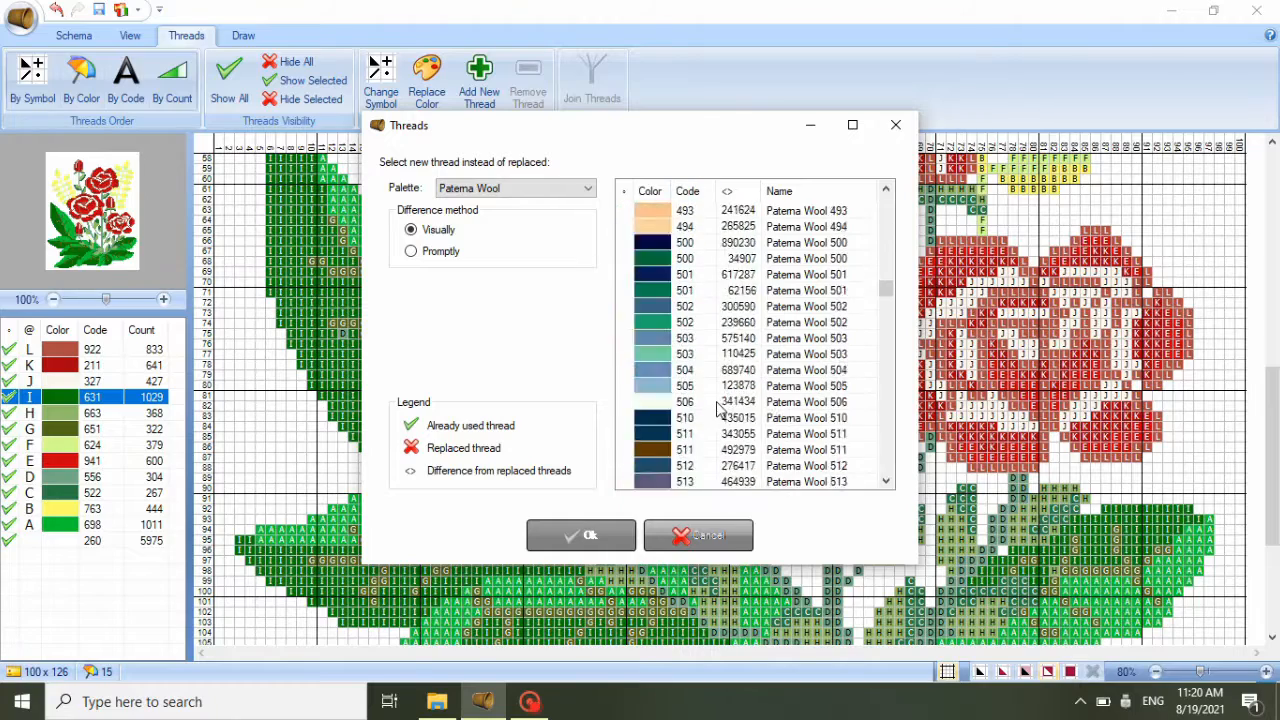
{"action": "scroll", "coordinate": [716, 405], "scroll_direction": "down", "scroll_amount": 5}
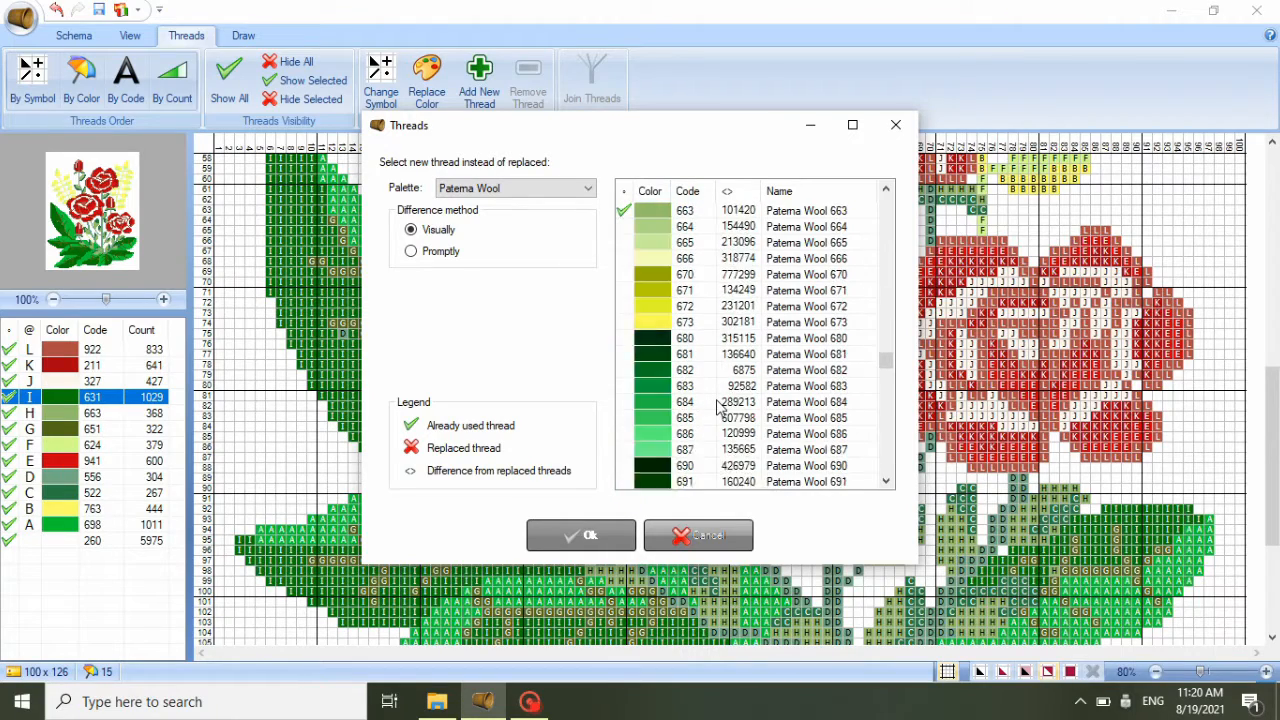
{"action": "left_click", "coordinate": [716, 322]}
{"action": "left_click", "coordinate": [600, 535]}
- Redraw the stray symbol D stitches inside the large leaves with the surrounding symbol I and A threads
{"action": "left_click_drag", "start_coordinate": [349, 327], "coordinate": [431, 380]}
{"action": "left_click", "coordinate": [76, 524]}
{"action": "left_click", "coordinate": [466, 478]}
{"action": "left_click_drag", "start_coordinate": [1271, 457], "coordinate": [1271, 529]}
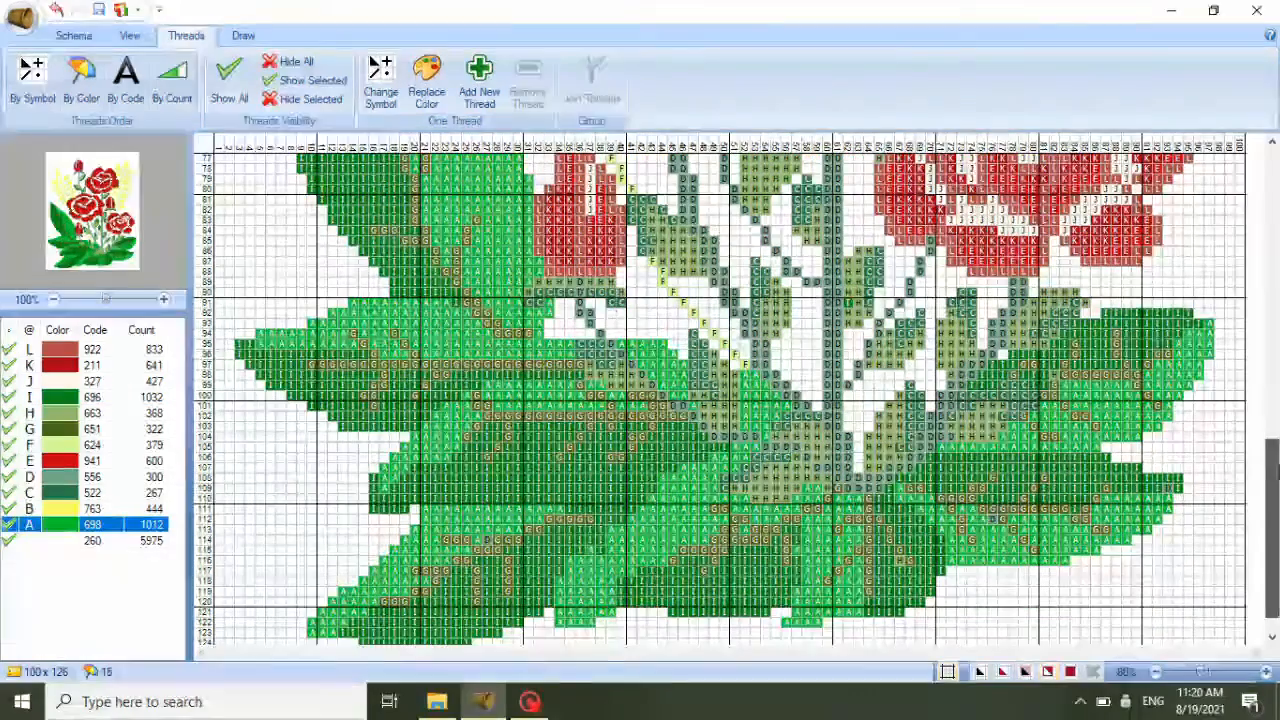
{"action": "left_click", "coordinate": [90, 397]}
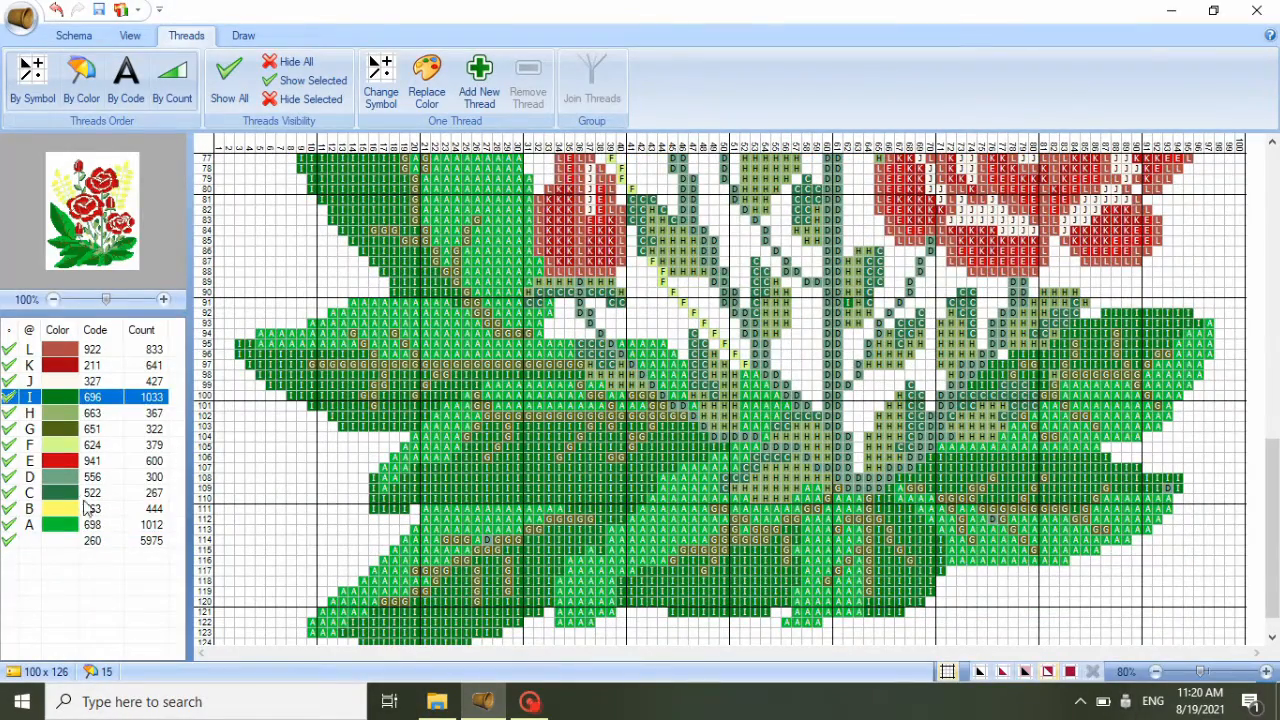
{"action": "left_click", "coordinate": [64, 526]}
{"action": "left_click", "coordinate": [55, 397]}
{"action": "mouse_move", "coordinate": [1271, 515]}
{"action": "left_mouse_down"}
{"action": "mouse_move", "coordinate": [1273, 280]}
{"action": "mouse_move", "coordinate": [1277, 510]}
{"action": "left_mouse_up"}
- Replace the colour of the small leaves' symbol C thread with Paterna Wool 683
{"action": "double_click", "coordinate": [90, 495]}
{"action": "scroll", "coordinate": [752, 320], "scroll_direction": "down", "scroll_amount": 20}
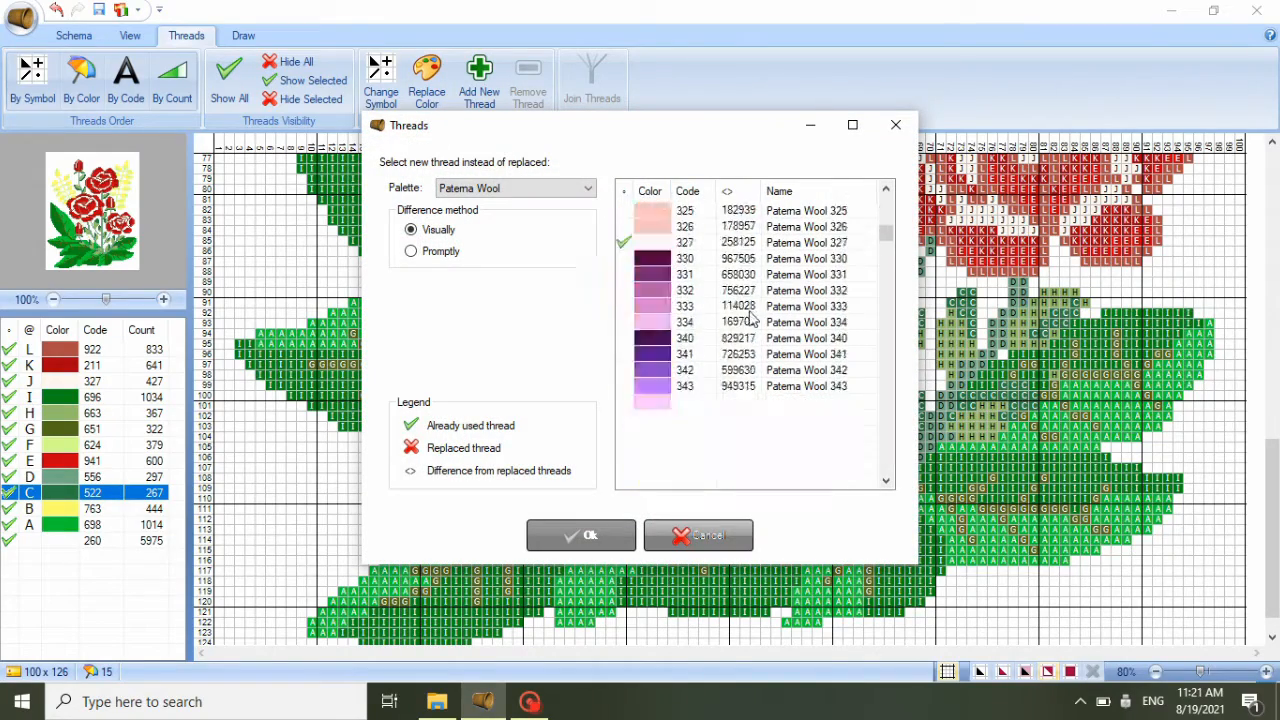
{"action": "scroll", "coordinate": [752, 320], "scroll_direction": "down", "scroll_amount": 10}
{"action": "left_click", "coordinate": [752, 289]}
{"action": "left_click", "coordinate": [581, 535]}
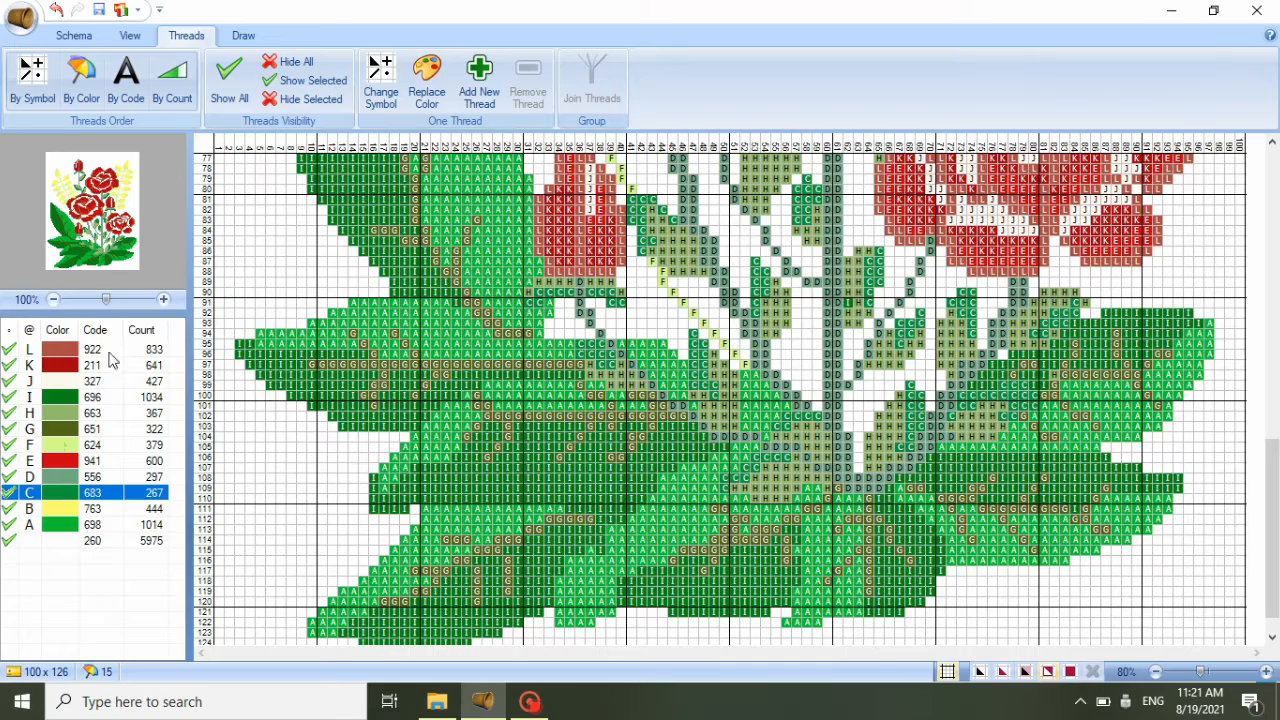
- Replace the colour of the small leaves' symbol H thread with Paterna Wool 633
{"action": "double_click", "coordinate": [63, 414]}
{"action": "left_click", "coordinate": [655, 195]}
{"action": "scroll", "coordinate": [752, 340], "scroll_direction": "down", "scroll_amount": 20}
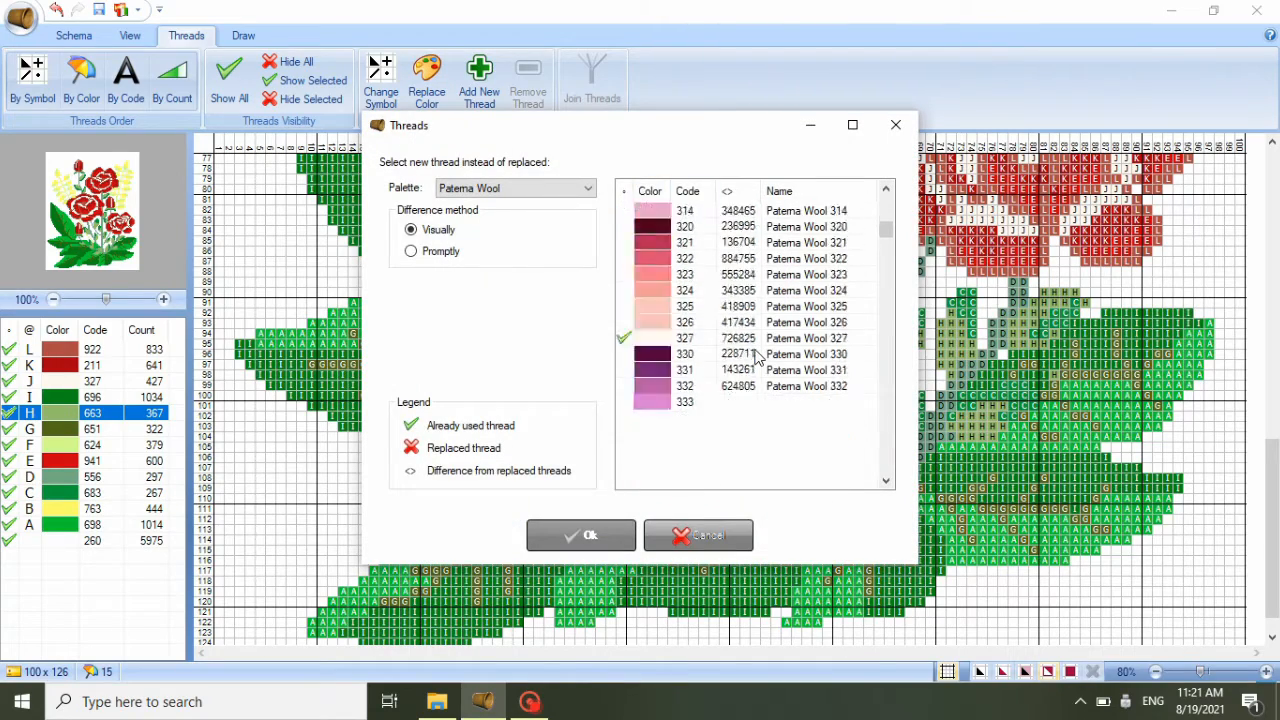
{"action": "left_click", "coordinate": [752, 401]}
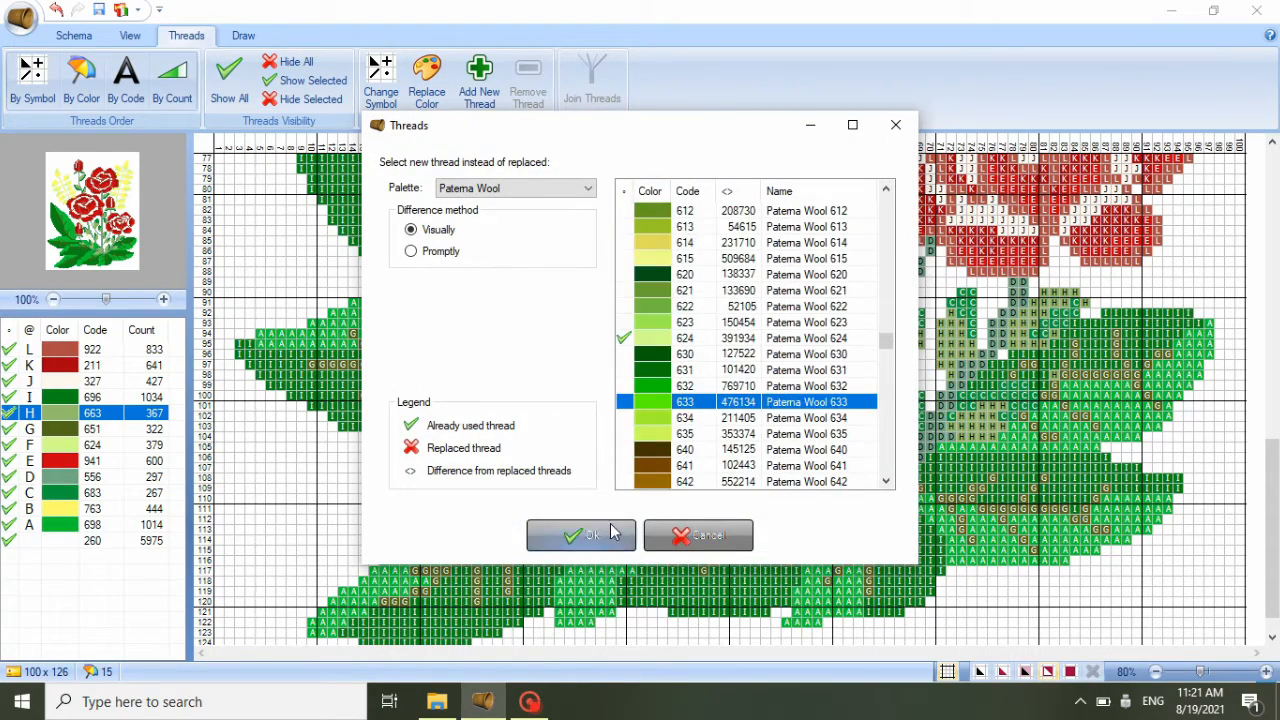
{"action": "left_click", "coordinate": [581, 535]}
- Try Paterna Wool 684 for the large leaves' symbol I thread and return it to Paterna Wool 696
{"action": "scroll", "coordinate": [680, 385], "scroll_direction": "up", "scroll_amount": 5}
{"action": "scroll", "coordinate": [680, 385], "scroll_direction": "down", "scroll_amount": 2}
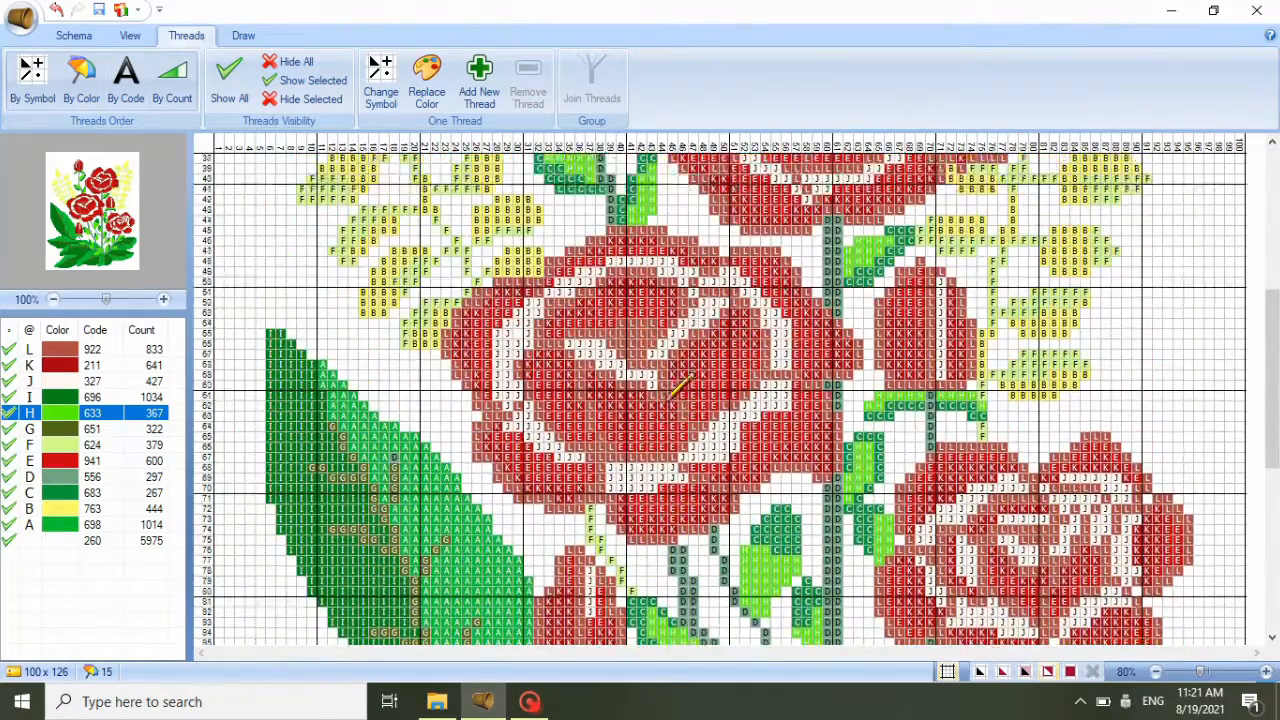
{"action": "left_click", "coordinate": [60, 397]}
{"action": "left_click", "coordinate": [426, 85]}
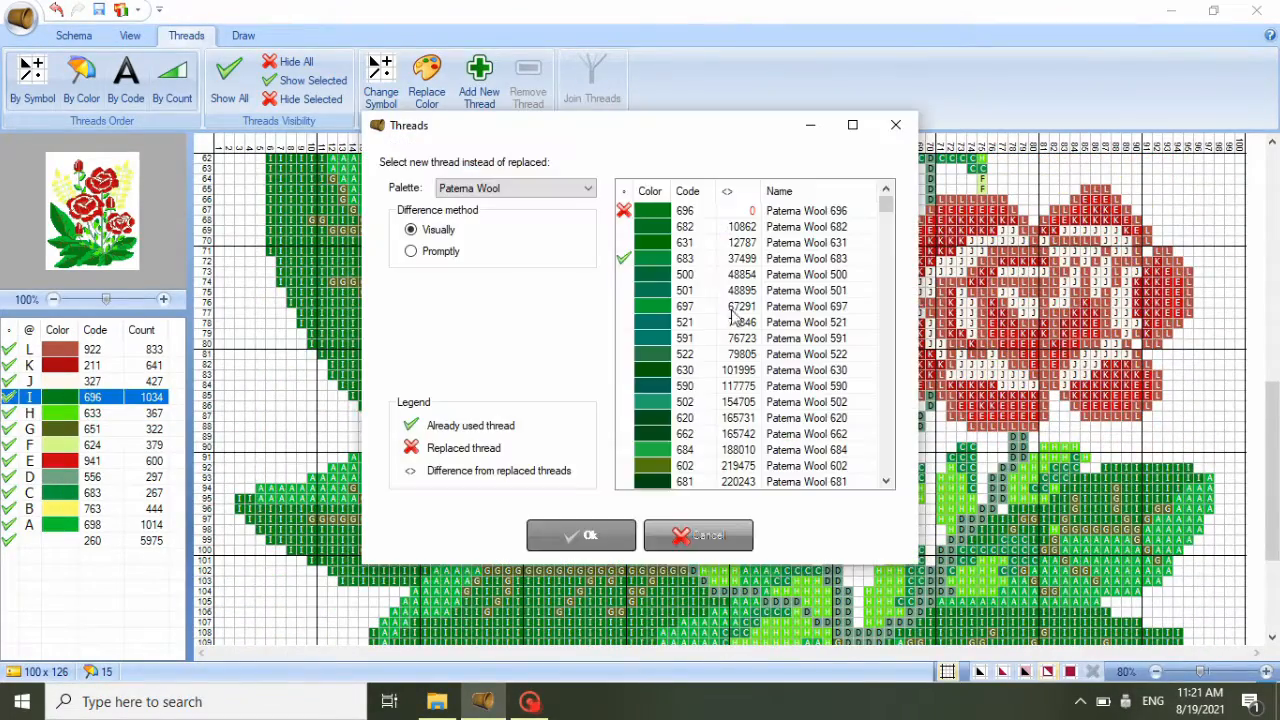
{"action": "left_click", "coordinate": [581, 535]}
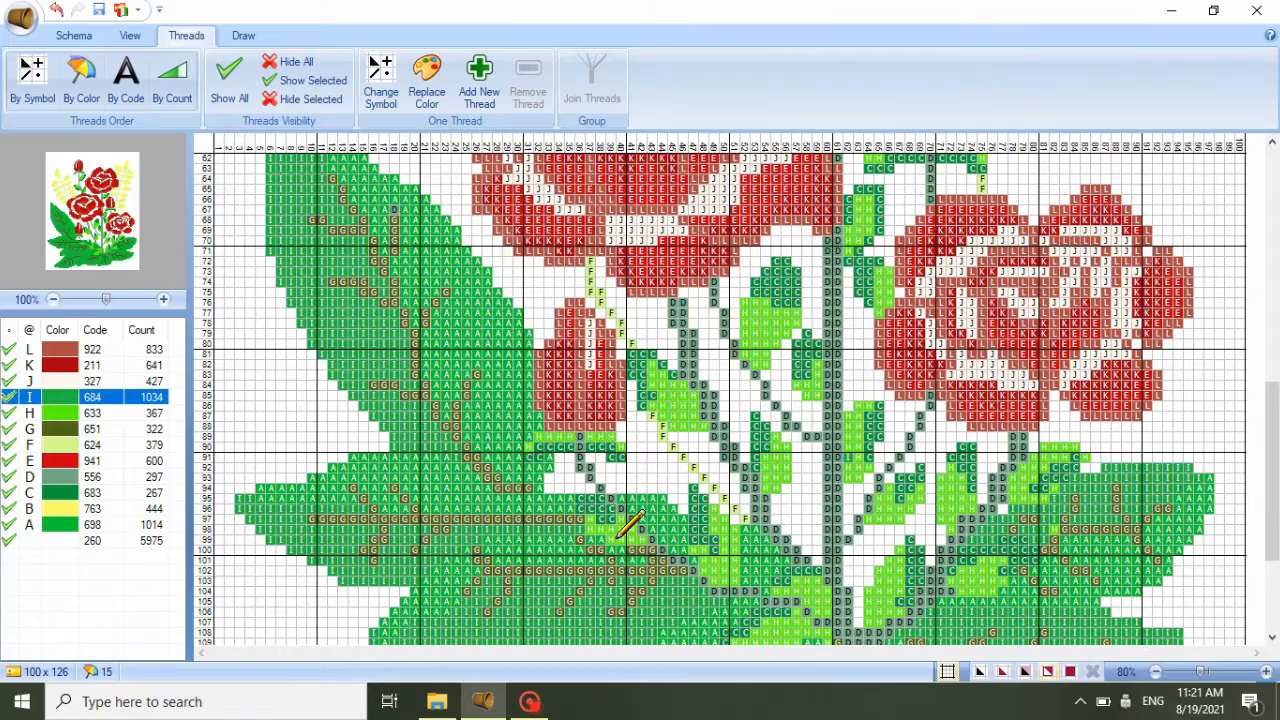
{"action": "left_click", "coordinate": [426, 85]}
{"action": "left_click", "coordinate": [581, 535]}
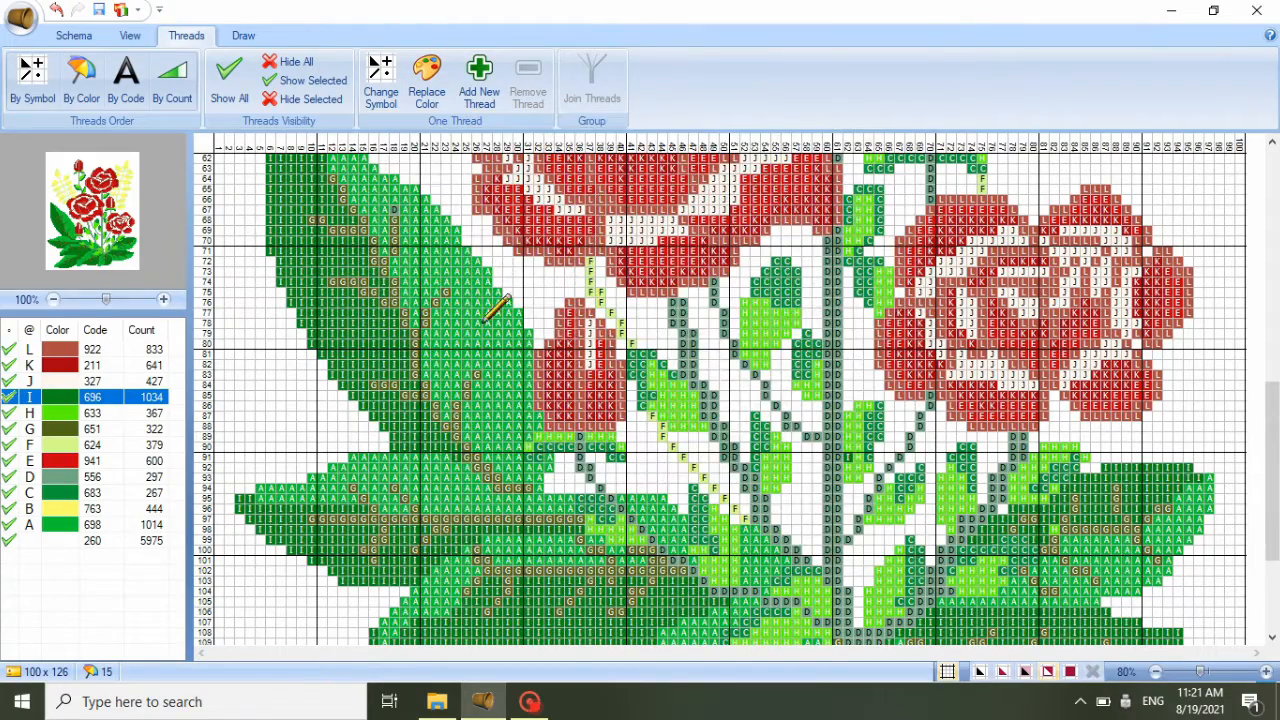
- Replace the colour of the large leaves' symbol A thread with Paterna Wool 697
{"action": "left_click", "coordinate": [60, 525]}
{"action": "left_click", "coordinate": [426, 85]}
{"action": "left_click", "coordinate": [581, 535]}
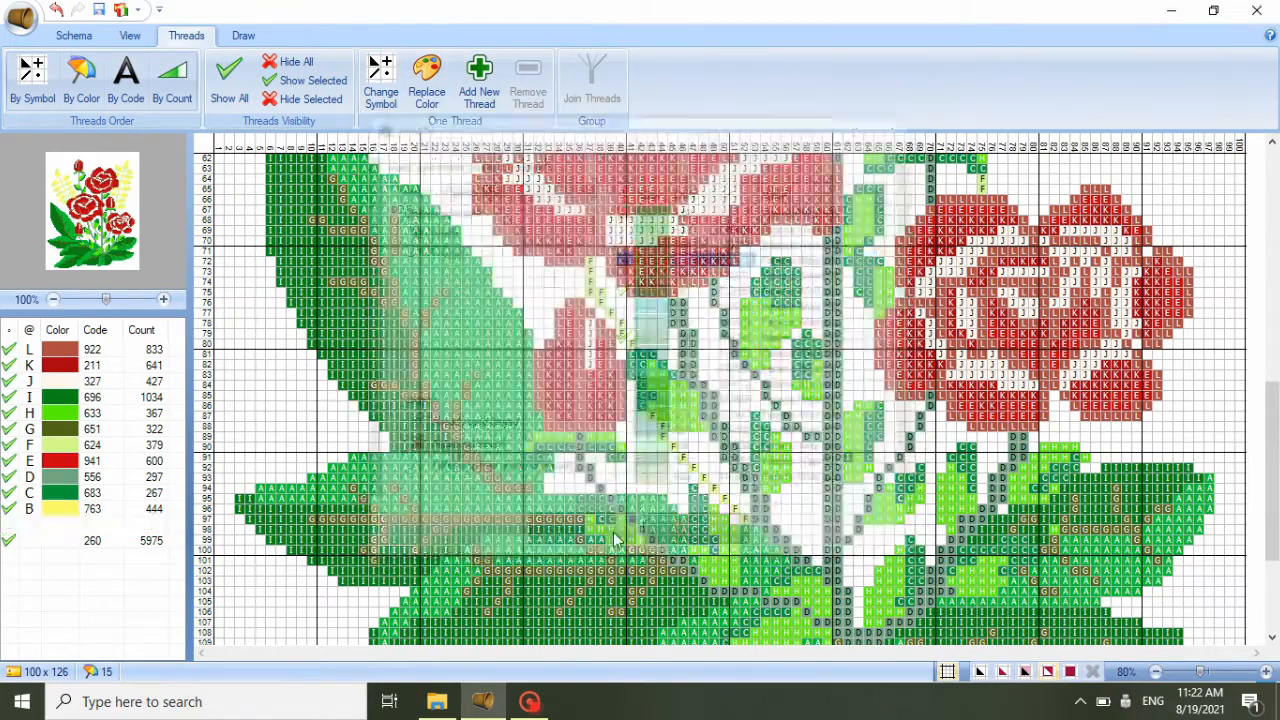
- Try Paterna Wool 682 for the small leaves' symbol C thread and replace it with Paterna Wool 630
{"action": "scroll", "coordinate": [1278, 330], "scroll_direction": "down", "scroll_amount": 2}
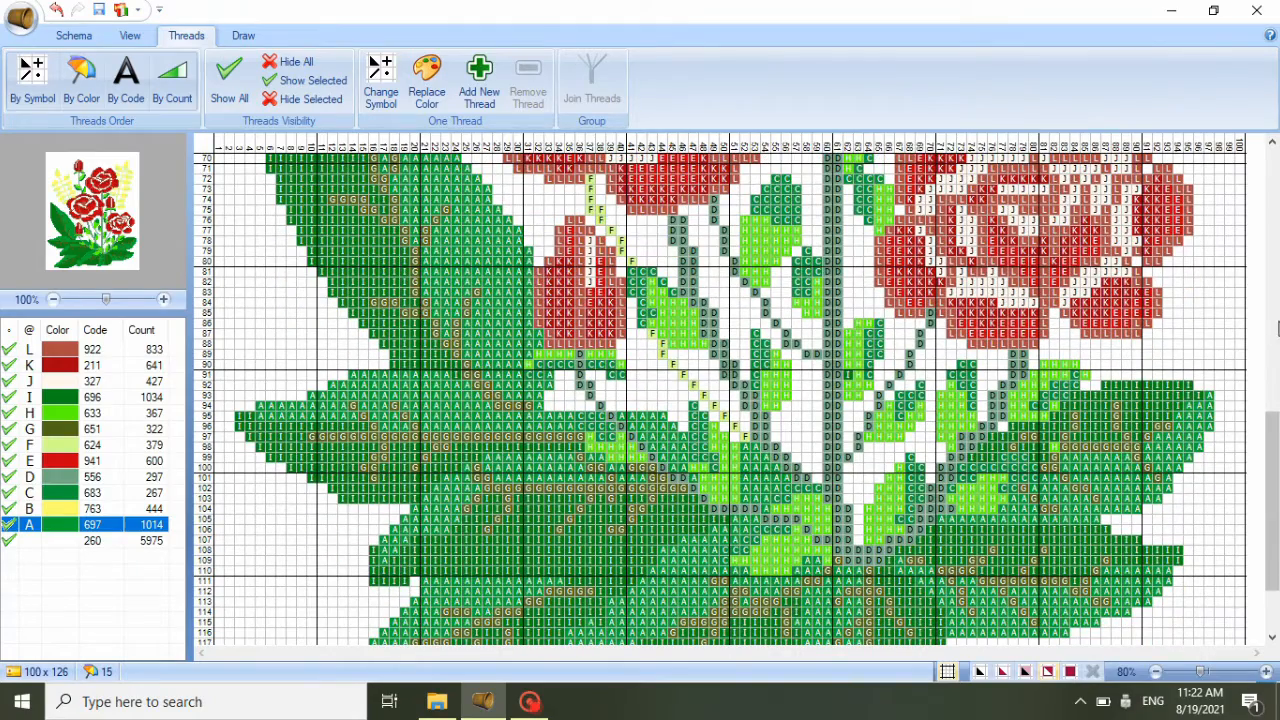
{"action": "left_click", "coordinate": [60, 493]}
{"action": "left_click", "coordinate": [426, 85]}
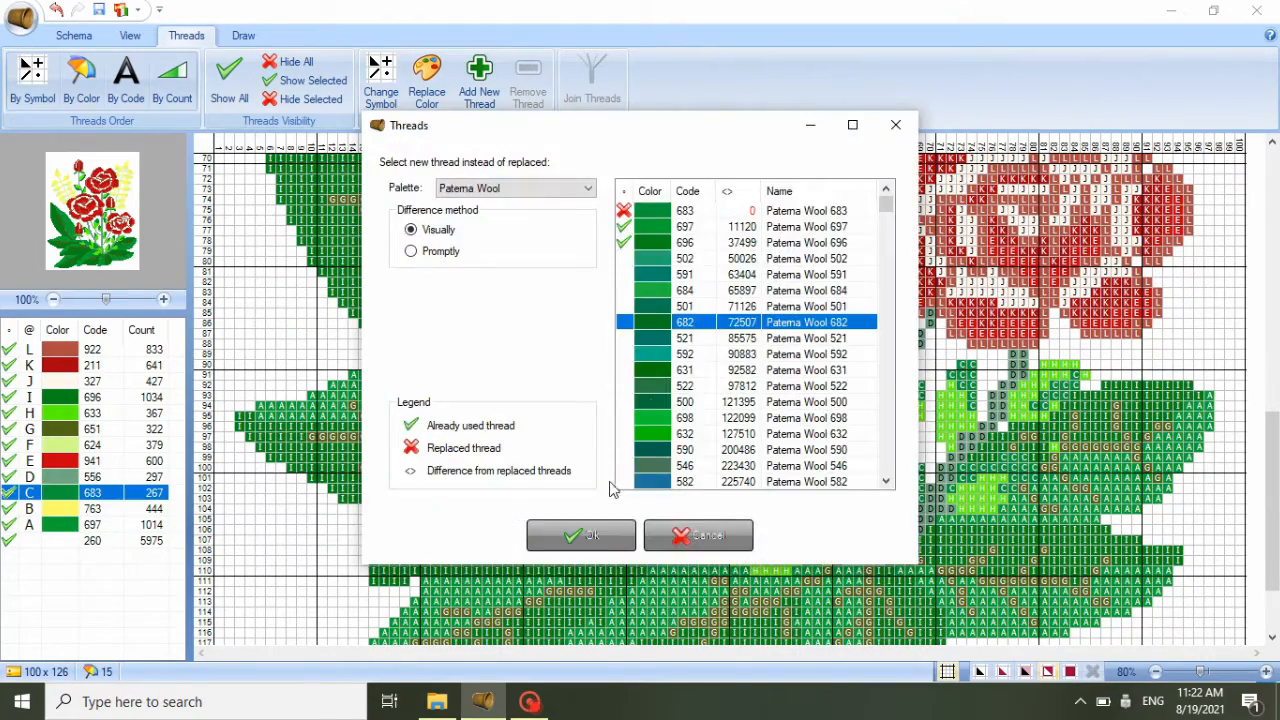
{"action": "left_click", "coordinate": [590, 535]}
{"action": "scroll", "coordinate": [595, 420], "scroll_direction": "up", "scroll_amount": 8}
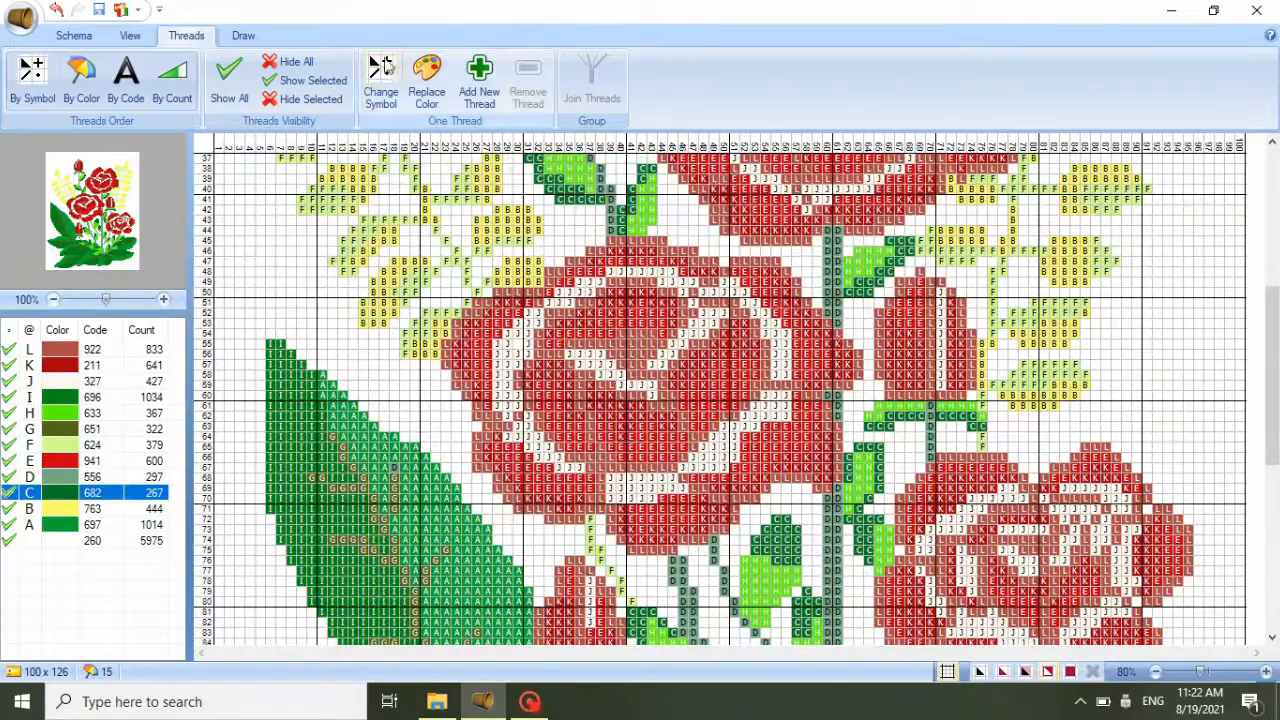
{"action": "left_click", "coordinate": [426, 80]}
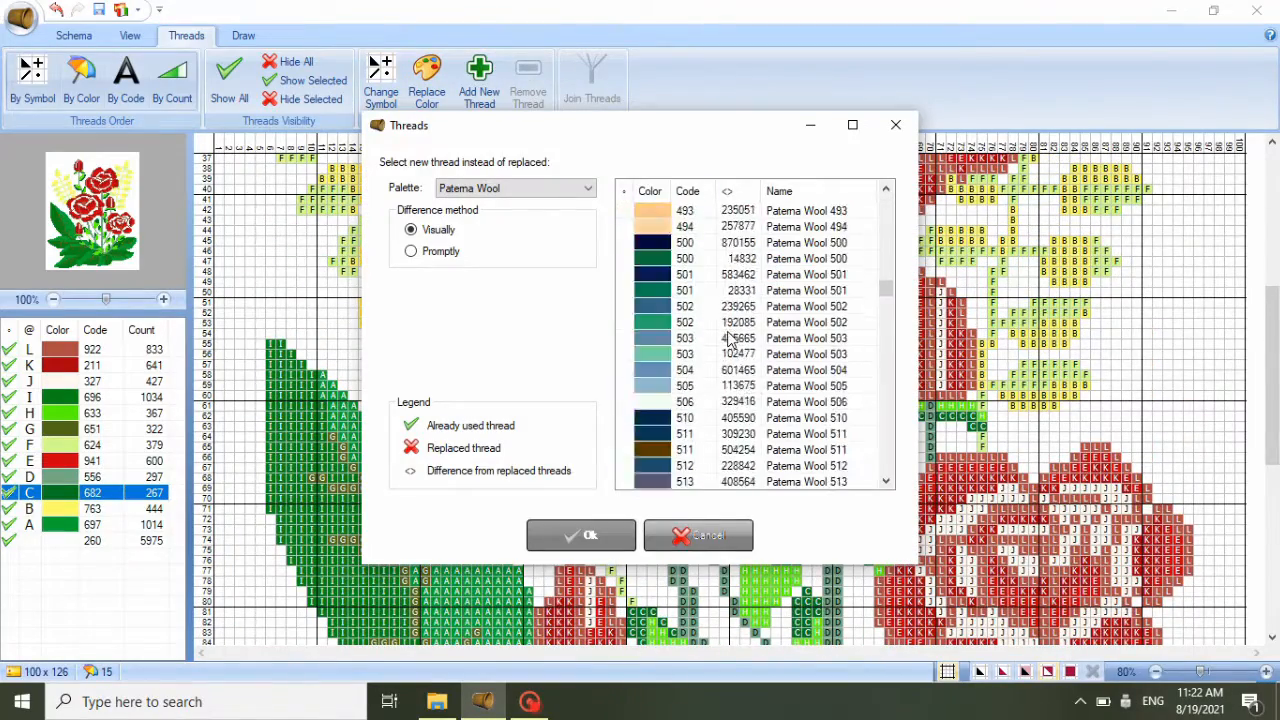
{"action": "left_click", "coordinate": [612, 540]}
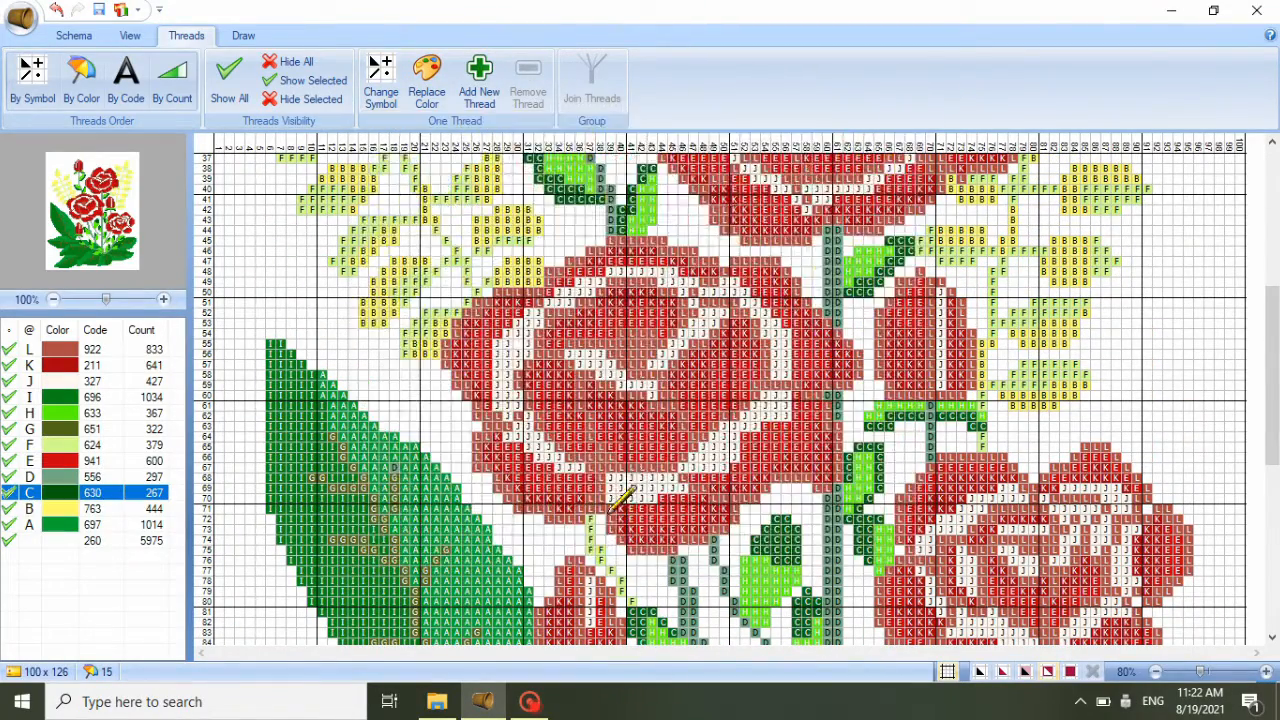
- Replace the colour of the small leaves' symbol H thread with Paterna Wool 634
{"action": "scroll", "coordinate": [600, 400], "scroll_direction": "down", "scroll_amount": 3}
{"action": "left_click", "coordinate": [60, 413]}
{"action": "left_click", "coordinate": [426, 85]}
{"action": "left_click", "coordinate": [690, 242]}
{"action": "left_click", "coordinate": [581, 535]}
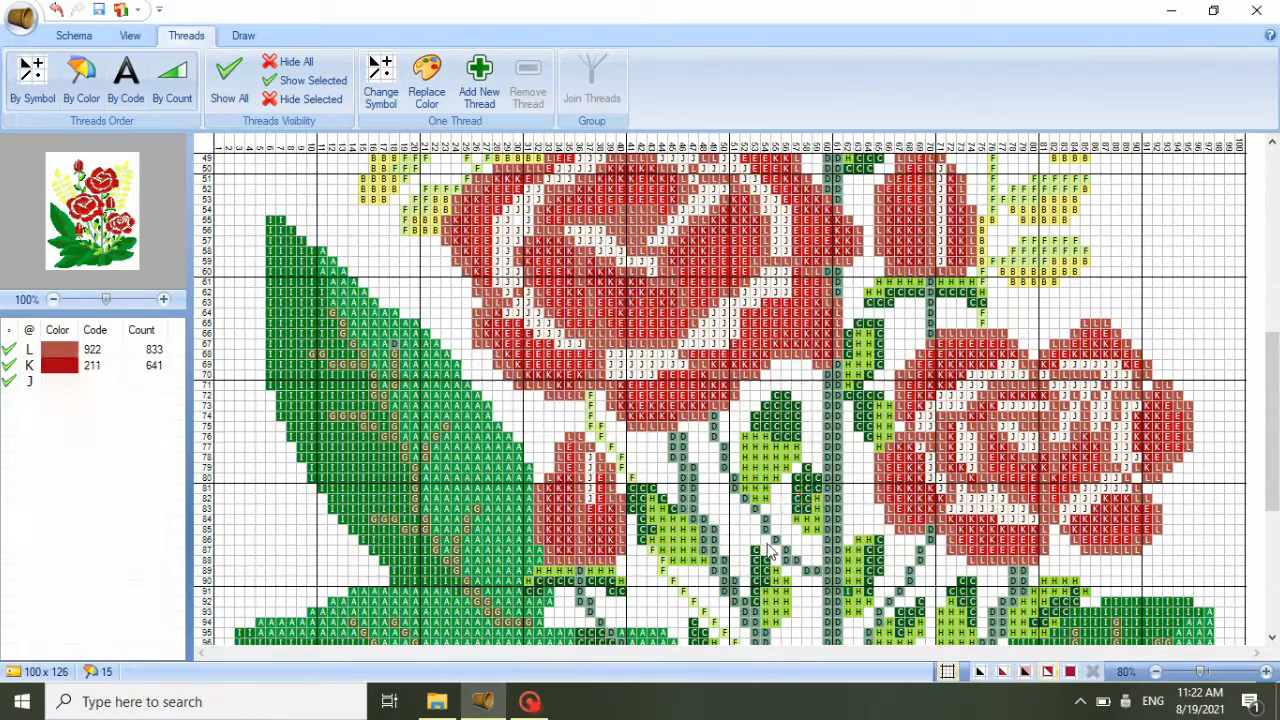
{"action": "scroll", "coordinate": [800, 490], "scroll_direction": "down", "scroll_amount": 5}
{"action": "scroll", "coordinate": [800, 490], "scroll_direction": "up", "scroll_amount": 7}
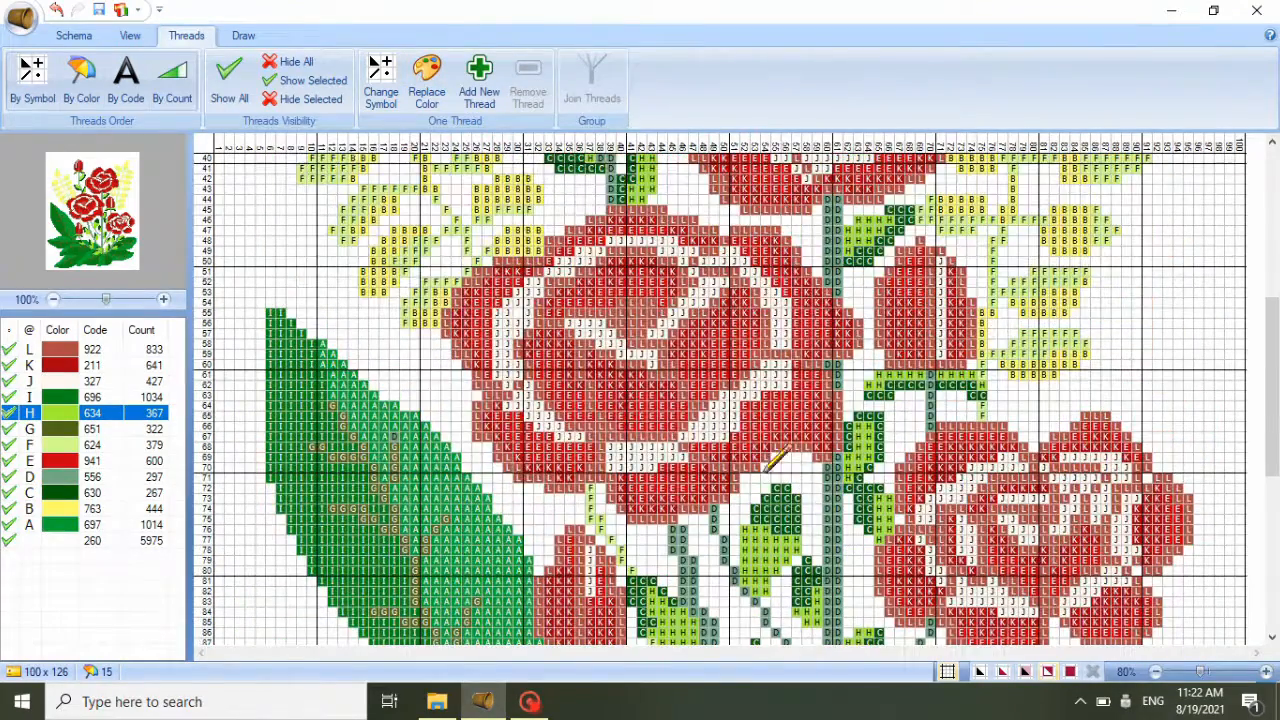
- Replace the colour of the small leaves' symbol H thread with Paterna Wool 623
{"action": "left_click", "coordinate": [427, 80]}
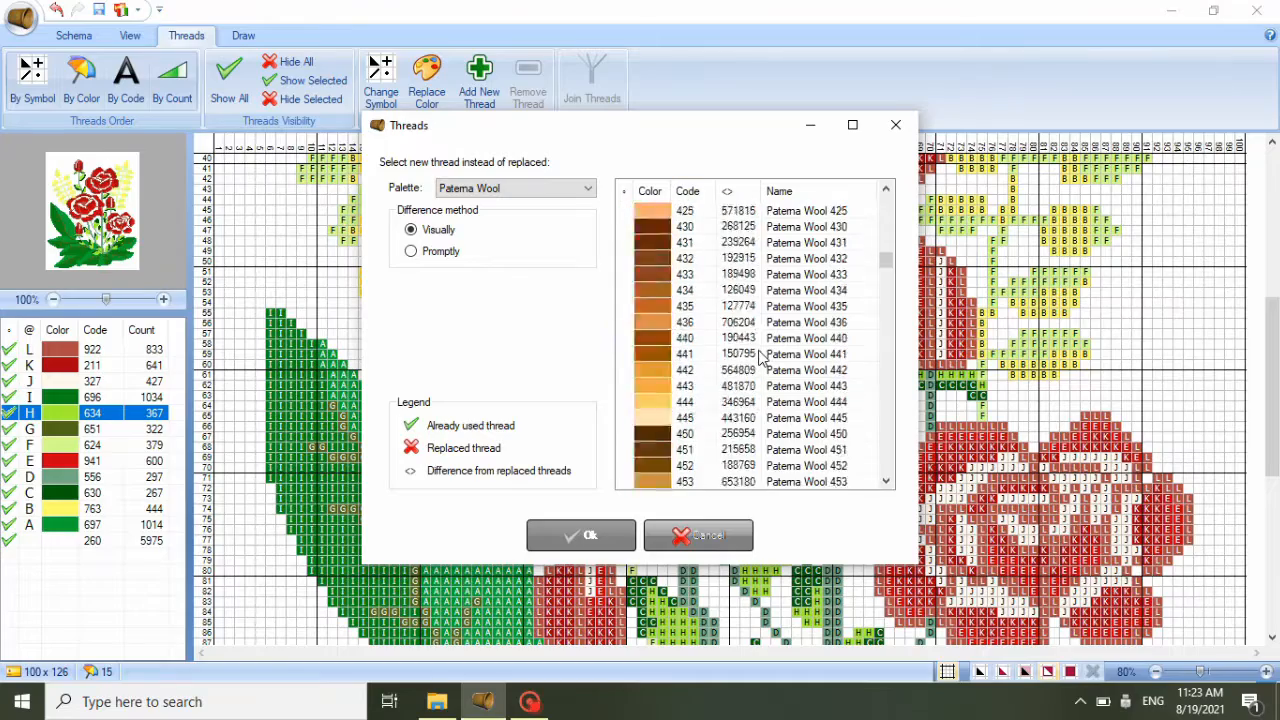
{"action": "scroll", "coordinate": [760, 352], "scroll_direction": "down", "scroll_amount": 1}
{"action": "left_click", "coordinate": [700, 417]}
{"action": "left_click", "coordinate": [581, 535]}
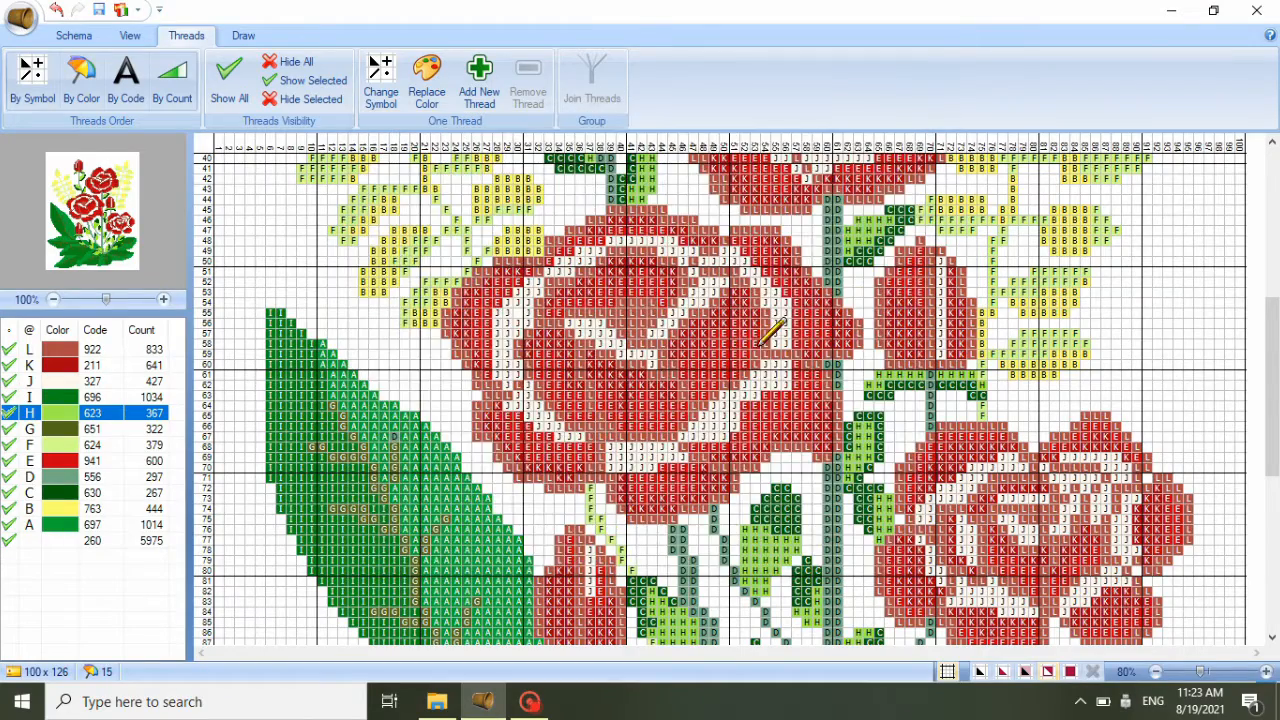
- Replace the colour of the stems' symbol D thread with Paterna Wool 522
{"action": "scroll", "coordinate": [770, 325], "scroll_direction": "down", "scroll_amount": 8}
{"action": "left_click", "coordinate": [92, 476]}
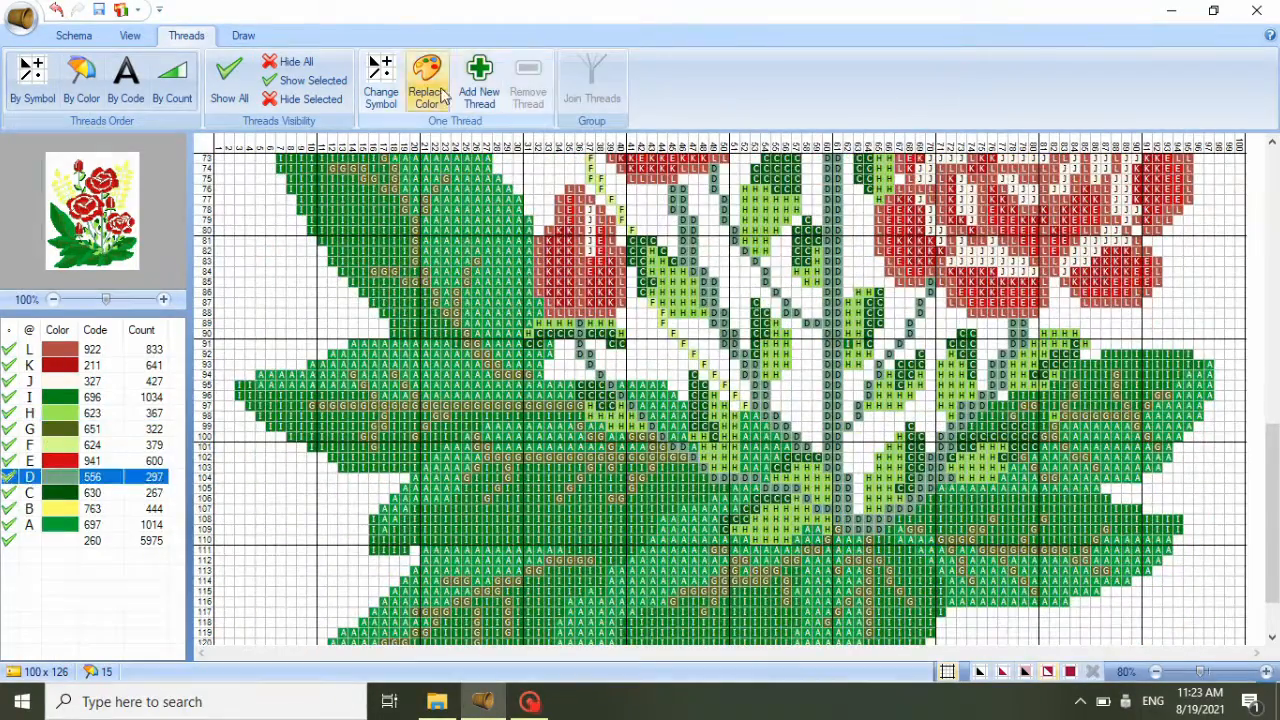
{"action": "left_click", "coordinate": [427, 80]}
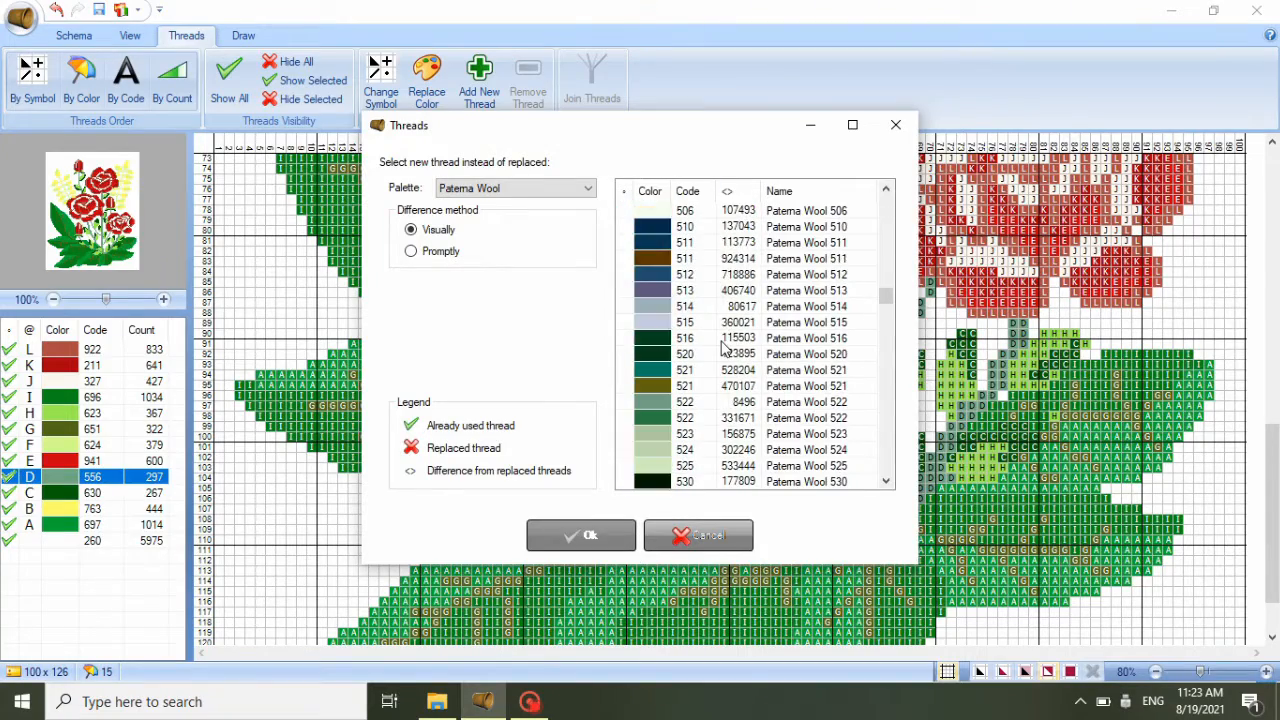
{"action": "left_click", "coordinate": [581, 535]}
{"action": "scroll", "coordinate": [600, 300], "scroll_direction": "up", "scroll_amount": 8}
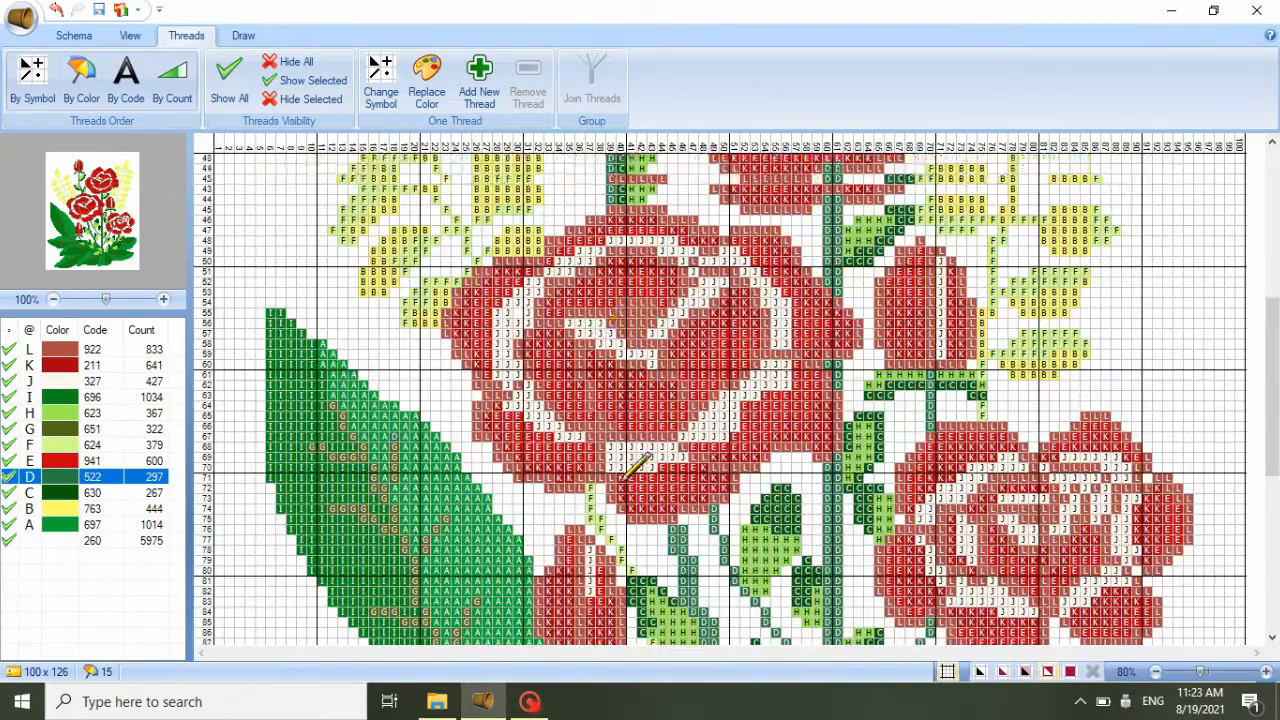
- Try Paterna Wool 670 and Paterna Wool 692 for the stems' symbol D thread
{"action": "left_click", "coordinate": [427, 80]}
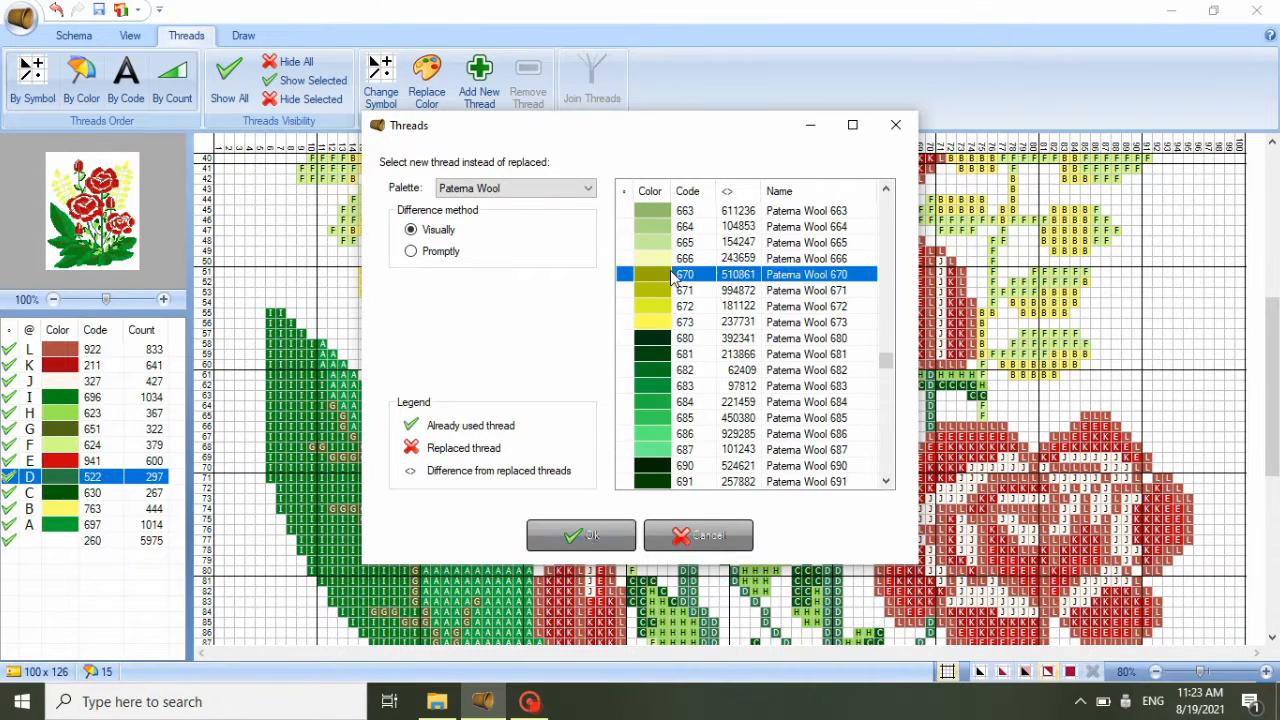
{"action": "double_click", "coordinate": [673, 274]}
{"action": "left_click", "coordinate": [427, 80]}
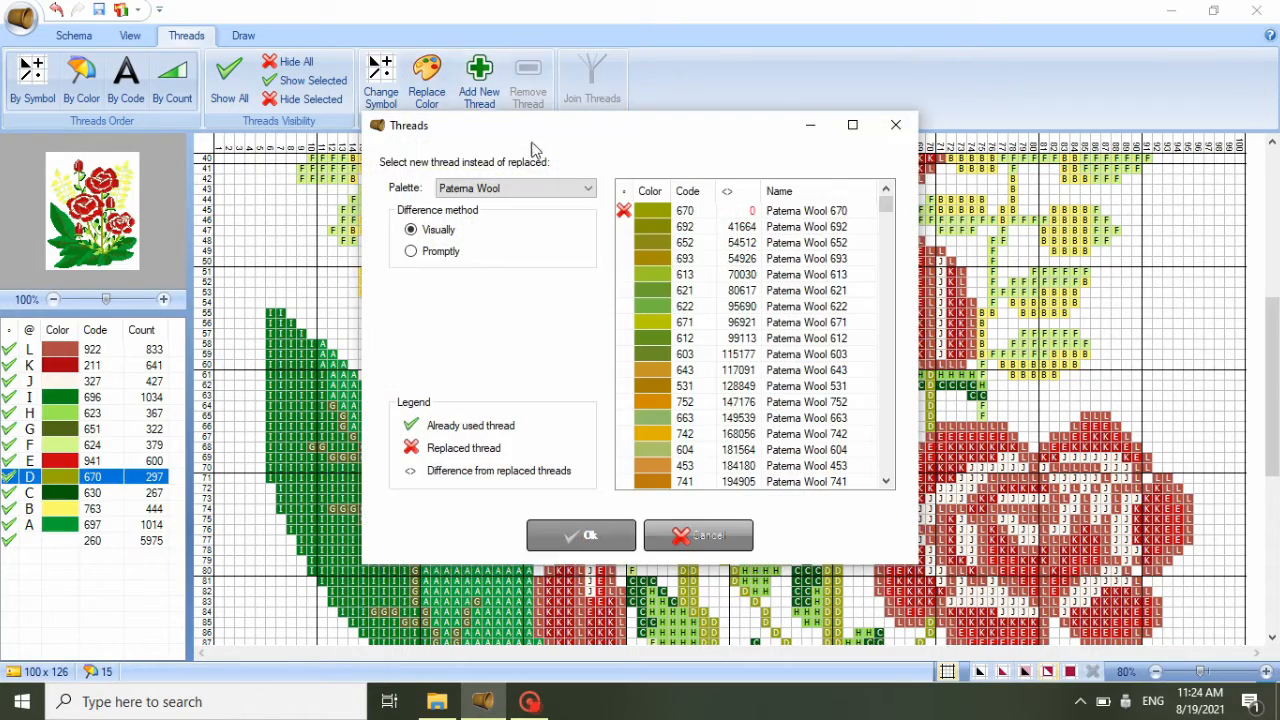
{"action": "left_click", "coordinate": [674, 229]}
{"action": "left_click", "coordinate": [575, 535]}
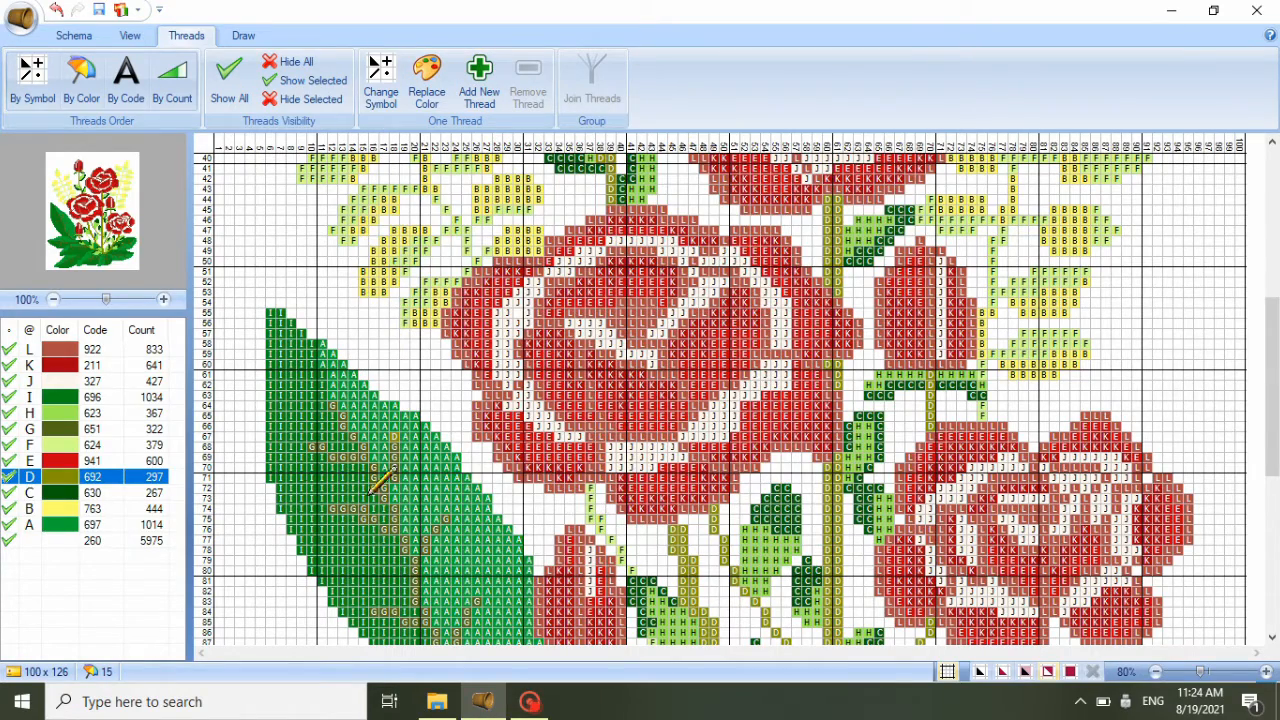
- Repaint the stray symbol D stitch inside the tall large leaf with the symbol A thread
{"action": "left_click", "coordinate": [58, 525]}
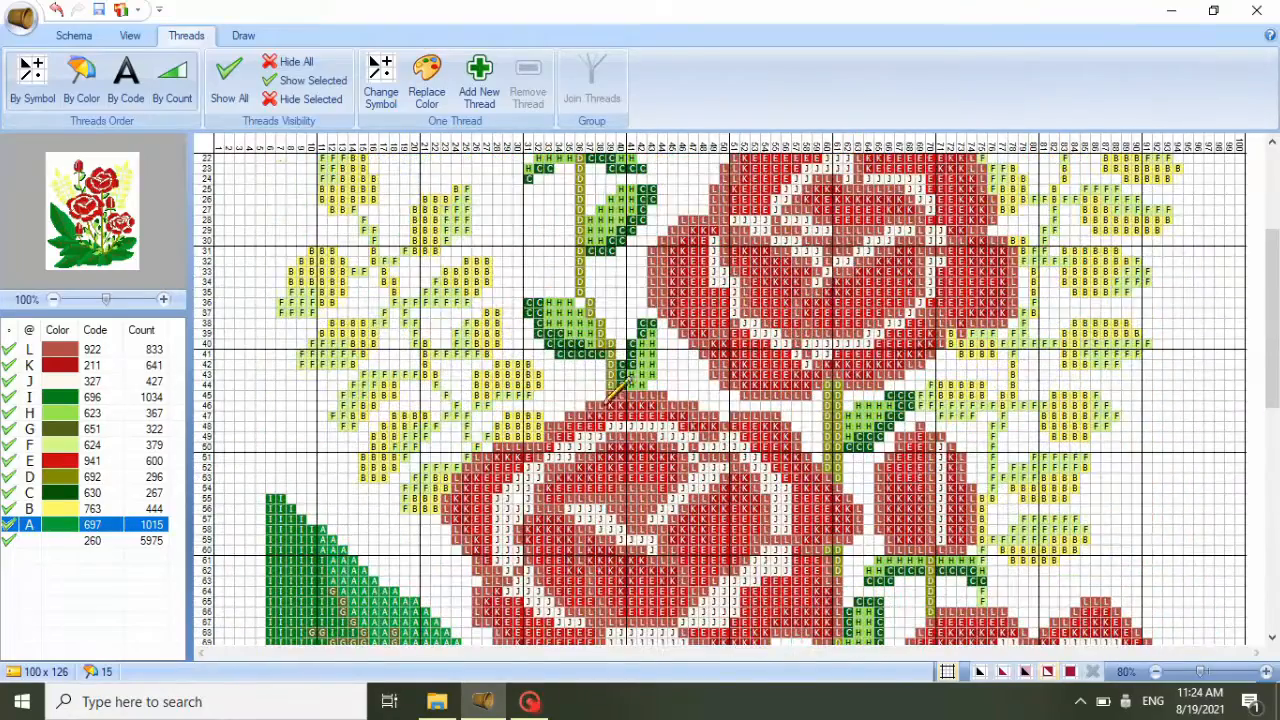
{"action": "scroll", "coordinate": [264, 118], "scroll_direction": "up", "scroll_amount": 2}
{"action": "scroll", "coordinate": [214, 34], "scroll_direction": "down", "scroll_amount": 2}
{"action": "left_click", "coordinate": [205, 38]}
{"action": "left_click", "coordinate": [423, 104]}
{"action": "left_click", "coordinate": [895, 125]}
- Replace the colour of the stems' symbol D thread with Paterna Wool 604
{"action": "left_click", "coordinate": [84, 482]}
{"action": "left_click", "coordinate": [426, 85]}
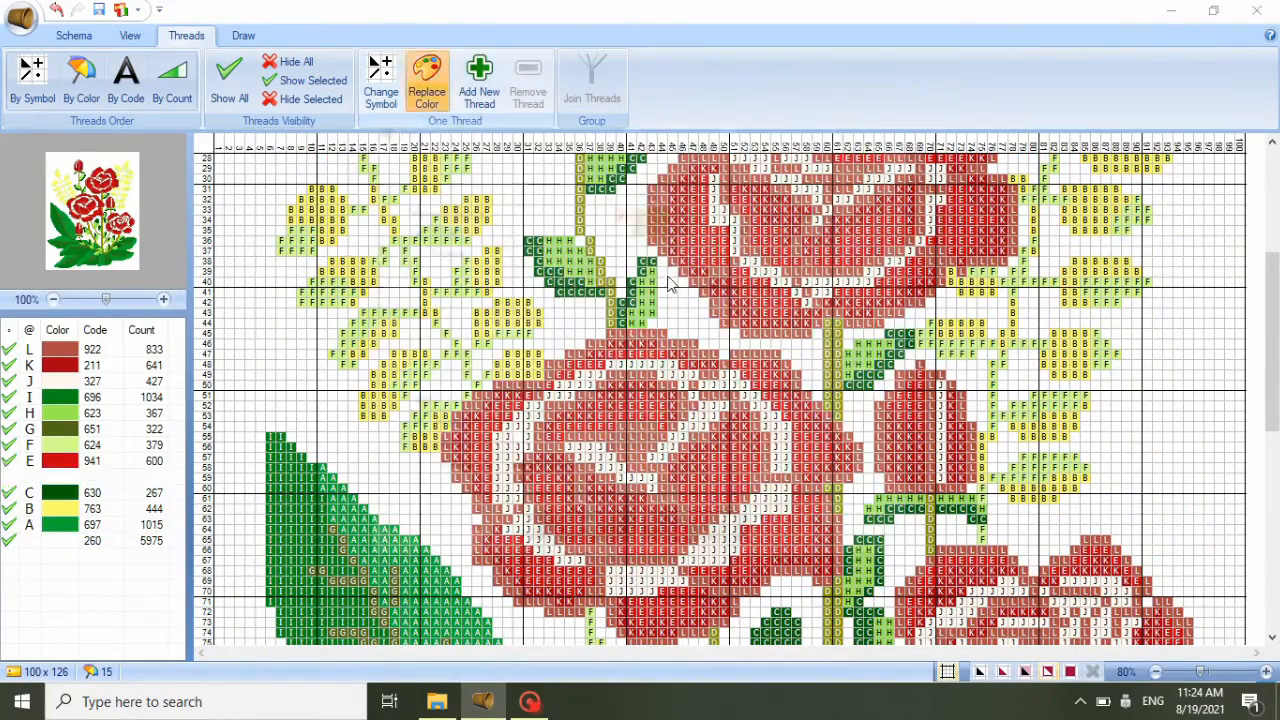
{"action": "scroll", "coordinate": [737, 368], "scroll_direction": "down", "scroll_amount": 20}
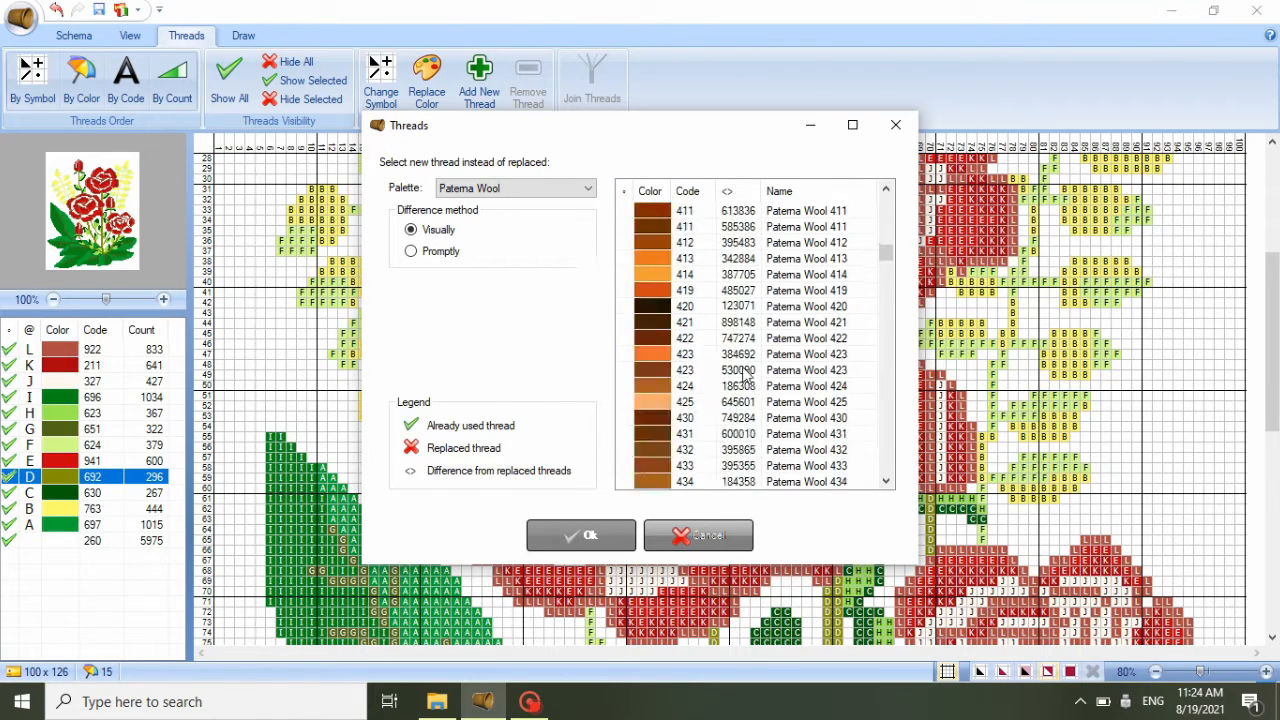
{"action": "scroll", "coordinate": [737, 378], "scroll_direction": "down", "scroll_amount": 15}
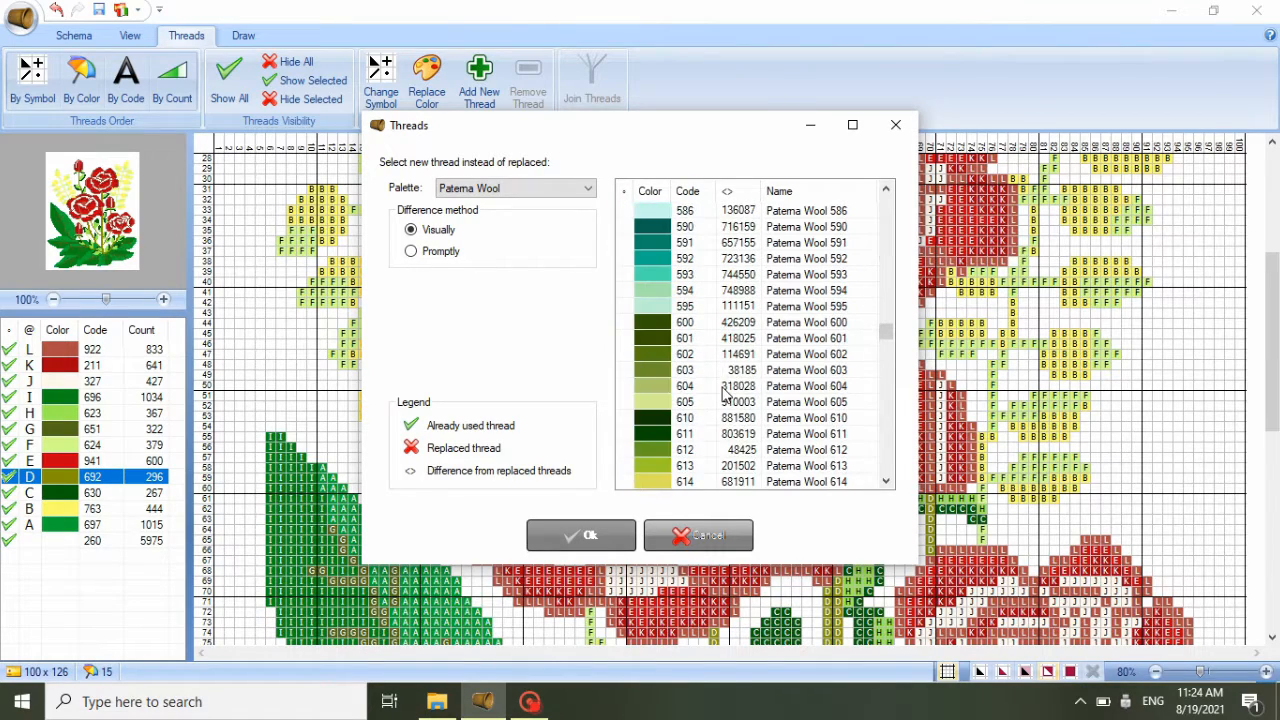
{"action": "left_click", "coordinate": [737, 390]}
{"action": "left_click", "coordinate": [581, 535]}
{"action": "scroll", "coordinate": [613, 528], "scroll_direction": "down", "scroll_amount": 5}
{"action": "scroll", "coordinate": [613, 528], "scroll_direction": "up", "scroll_amount": 6}
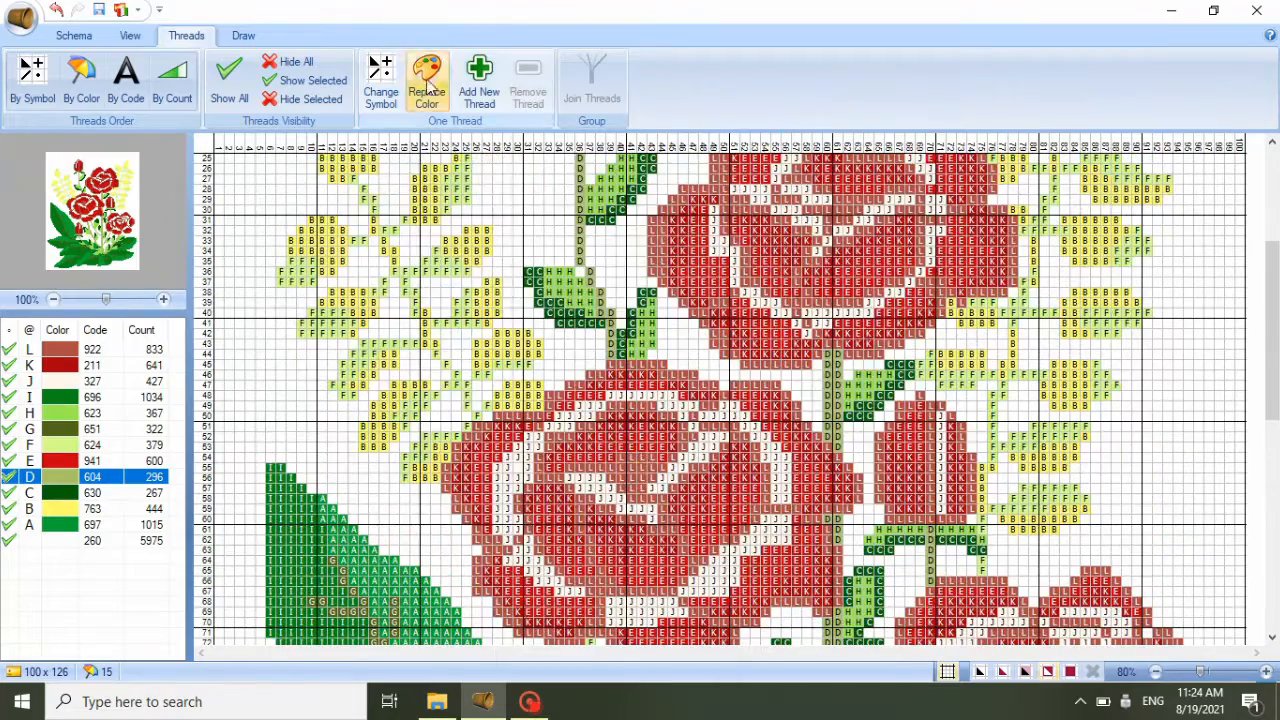
- Try Paterna Wool 523 for the stems' symbol D thread and replace it with Paterna Wool 663
{"action": "left_click", "coordinate": [428, 86]}
{"action": "double_click", "coordinate": [672, 242]}
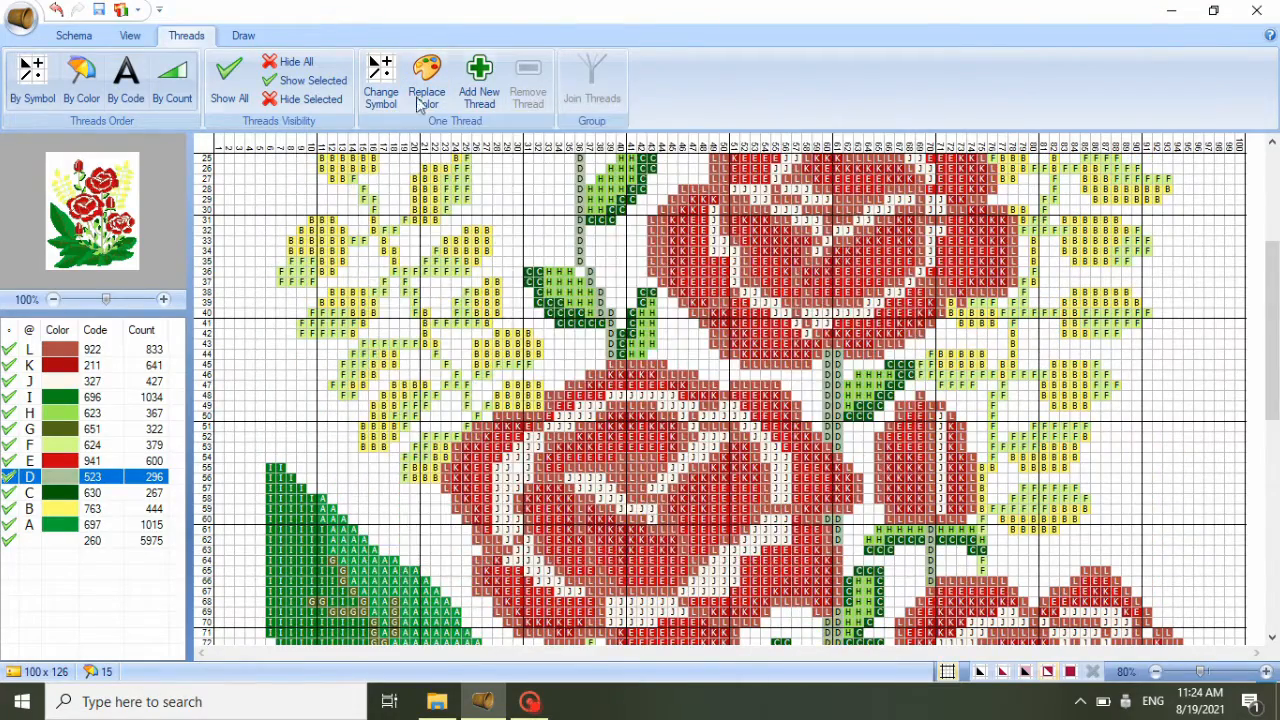
{"action": "left_click", "coordinate": [426, 86]}
{"action": "double_click", "coordinate": [685, 342]}
{"action": "scroll", "coordinate": [685, 342], "scroll_direction": "down", "scroll_amount": 5}
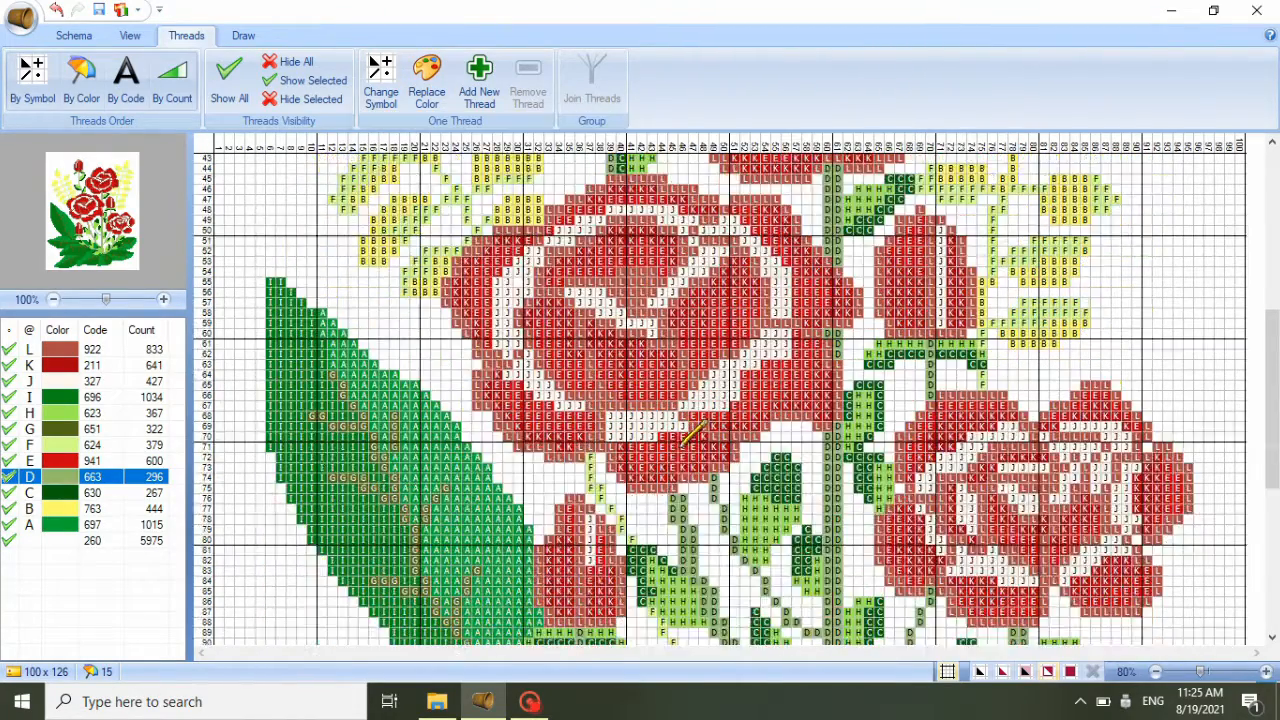
- Replace the colour of the leaf veins' symbol G thread with Paterna Wool 601
{"action": "left_click", "coordinate": [90, 428]}
{"action": "left_click", "coordinate": [428, 90]}
{"action": "left_click", "coordinate": [700, 258]}
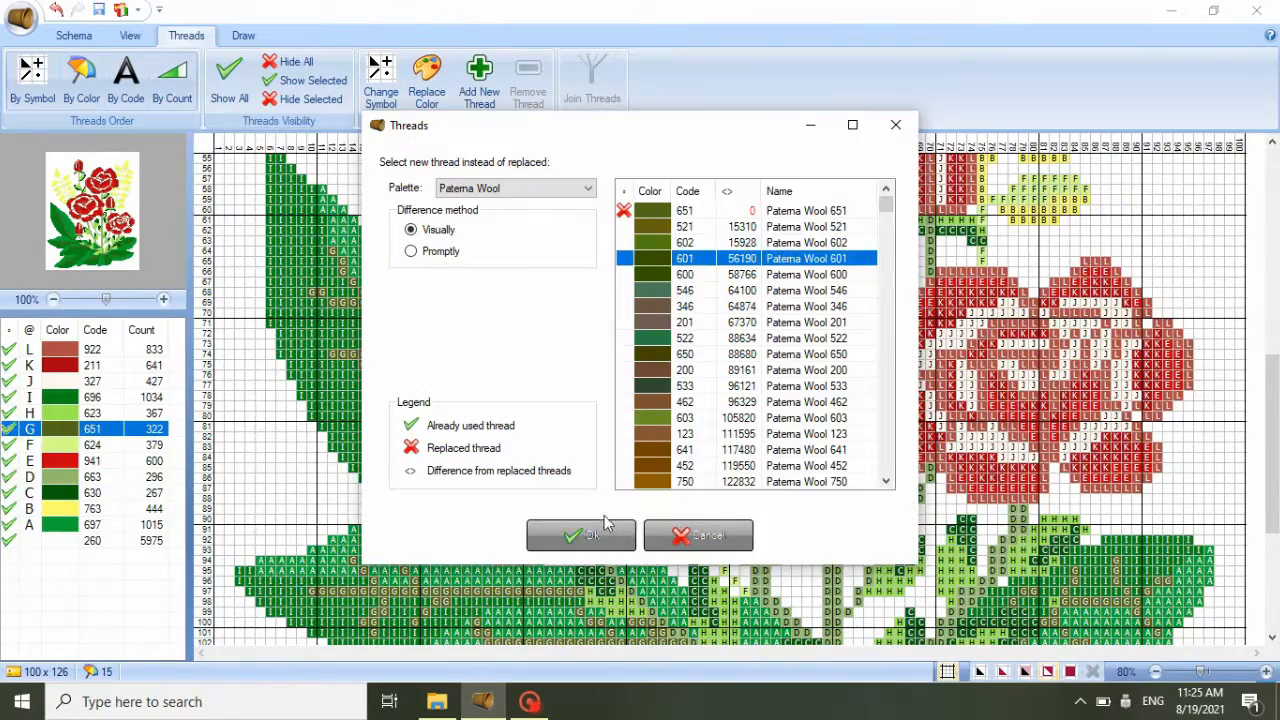
{"action": "left_click", "coordinate": [586, 532]}
{"action": "scroll", "coordinate": [710, 460], "scroll_direction": "down", "scroll_amount": 4}
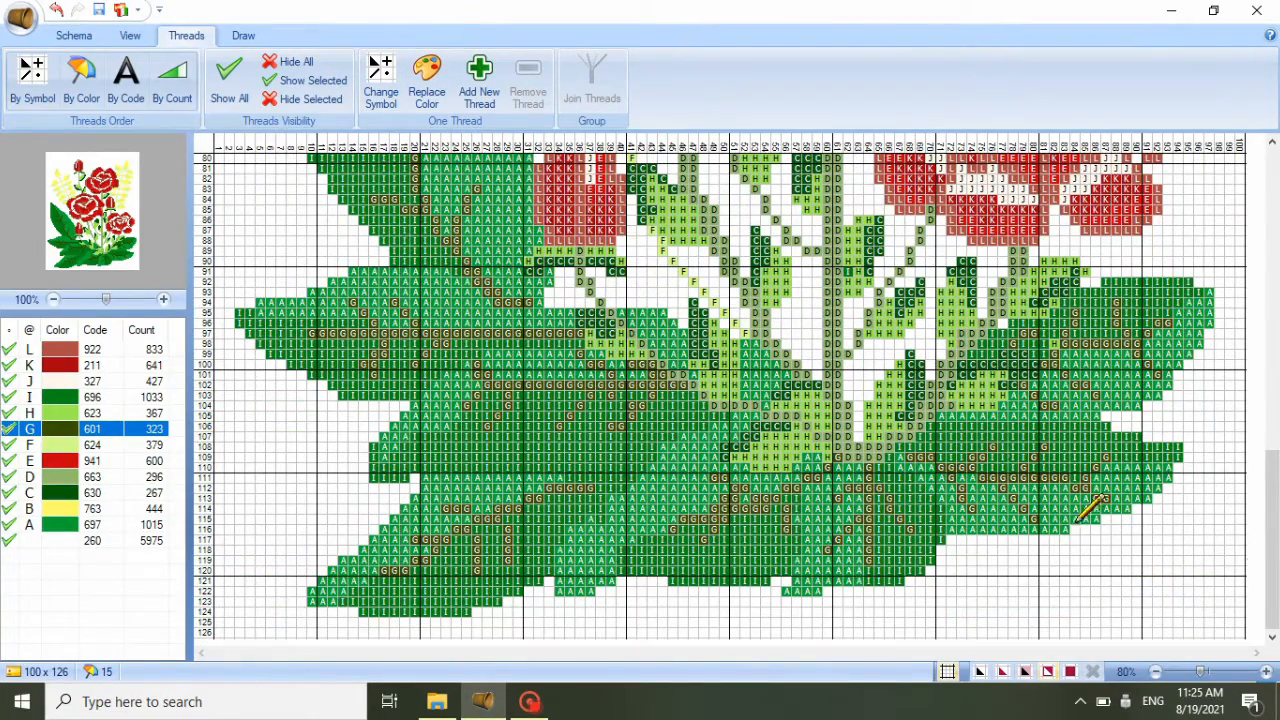
- Replace the colour of the leaf veins' symbol G thread with Paterna Wool 602
{"action": "scroll", "coordinate": [345, 215], "scroll_direction": "up", "scroll_amount": 2}
{"action": "left_click", "coordinate": [426, 86]}
{"action": "left_click", "coordinate": [668, 418]}
{"action": "left_click", "coordinate": [581, 535]}
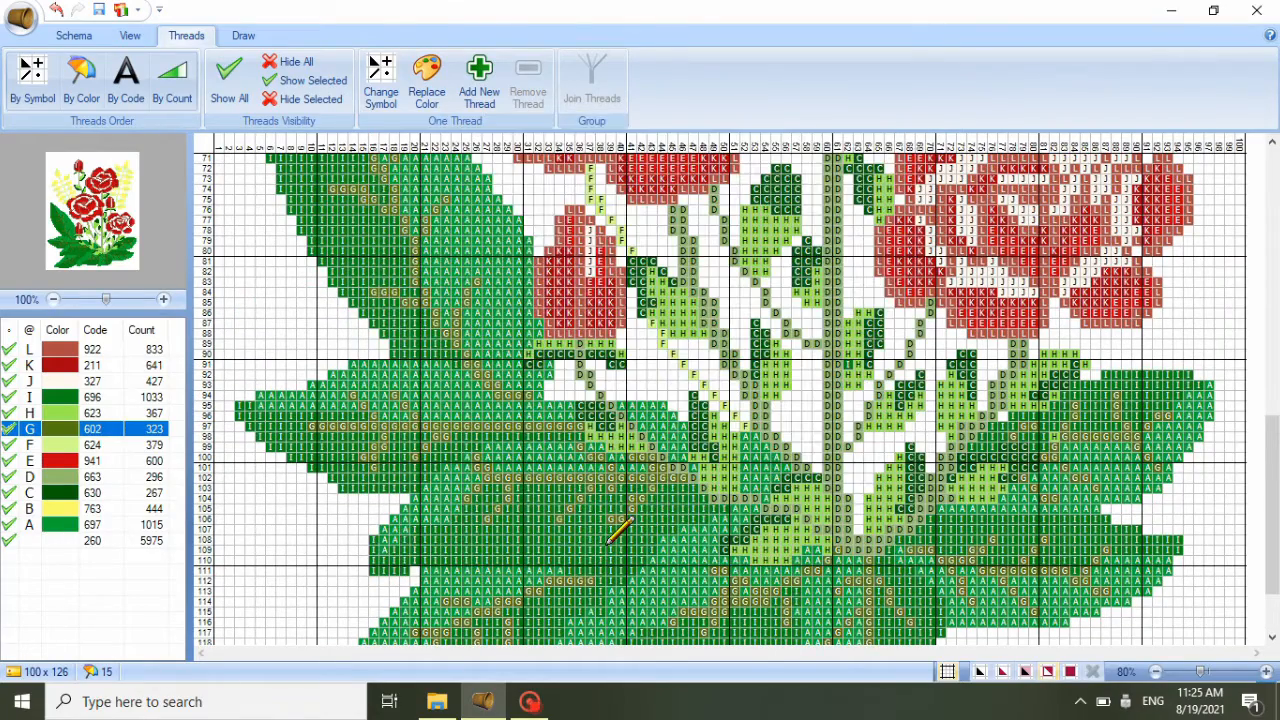
- Fill three blank cells of the large leaves with the symbol A thread, Paterna Wool 697
{"action": "scroll", "coordinate": [614, 528], "scroll_direction": "down", "scroll_amount": 1}
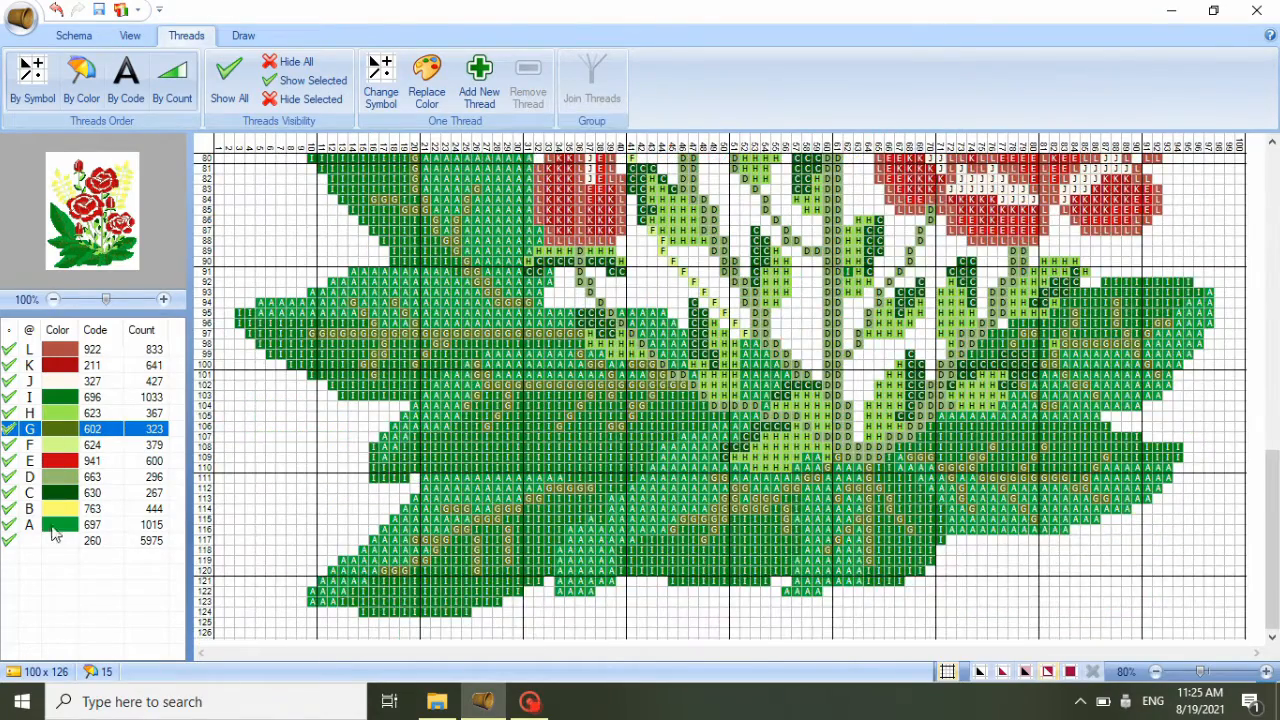
{"action": "left_click", "coordinate": [52, 522]}
{"action": "scroll", "coordinate": [971, 586], "scroll_direction": "up", "scroll_amount": 5}
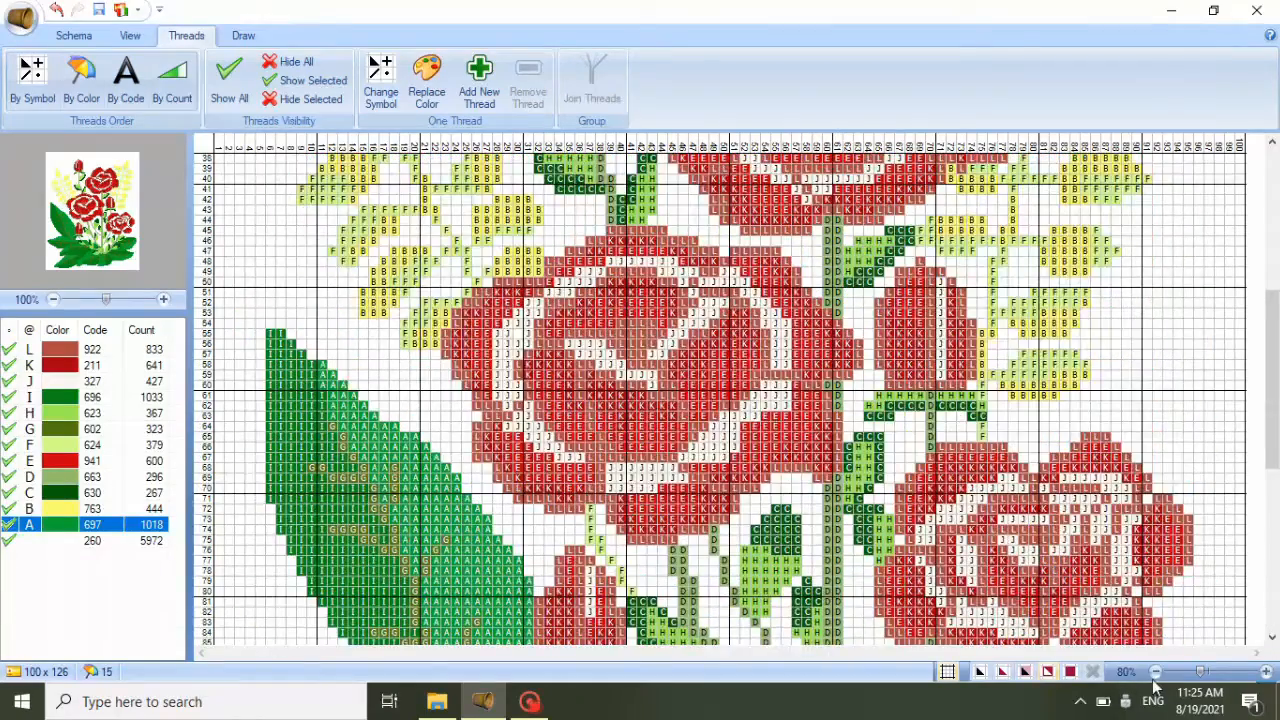
- Export the cross-stitch scheme as a JPEG picture named mawarrp
{"action": "left_click", "coordinate": [1155, 672]}
{"action": "mouse_move", "coordinate": [1268, 588]}
{"action": "left_mouse_down"}
{"action": "mouse_move", "coordinate": [1261, 498]}
{"action": "mouse_move", "coordinate": [1268, 590]}
{"action": "left_mouse_up"}
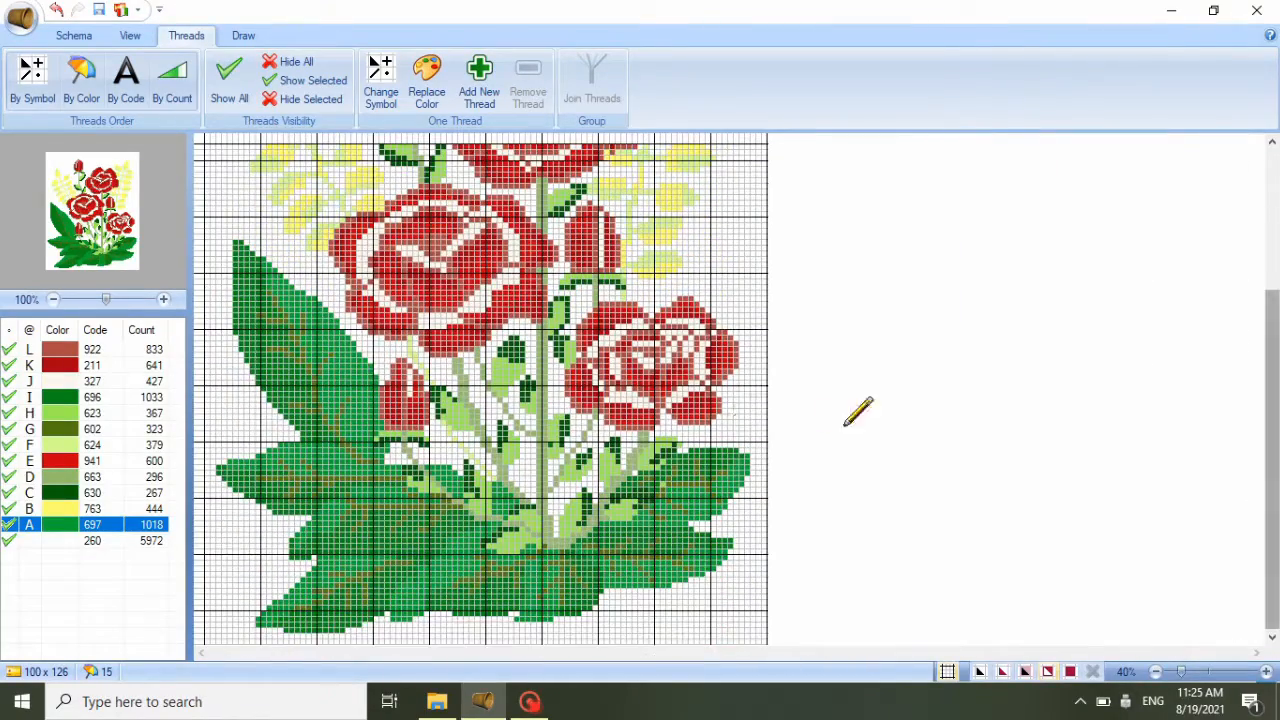
{"action": "left_click", "coordinate": [1207, 672]}
{"action": "left_click_drag", "start_coordinate": [868, 653], "coordinate": [1090, 660]}
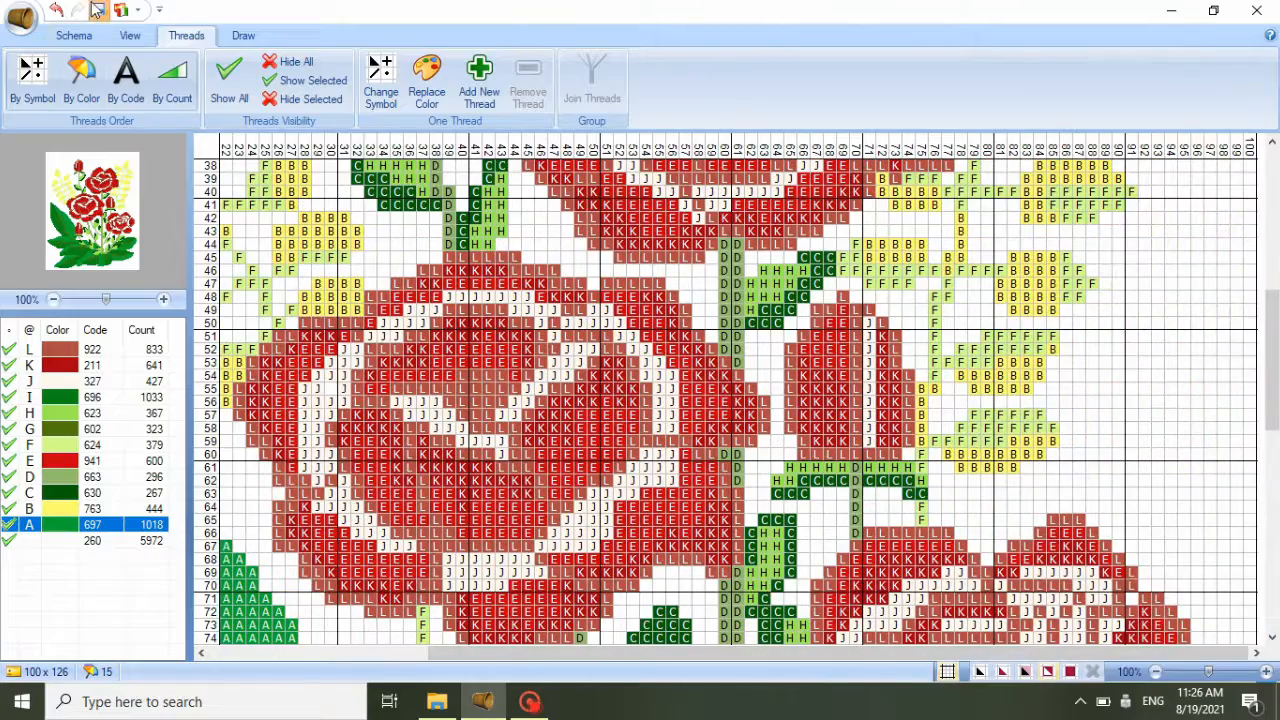
{"action": "left_click", "coordinate": [22, 18]}
{"action": "mouse_move", "coordinate": [137, 186]}
{"action": "left_click", "coordinate": [214, 110]}
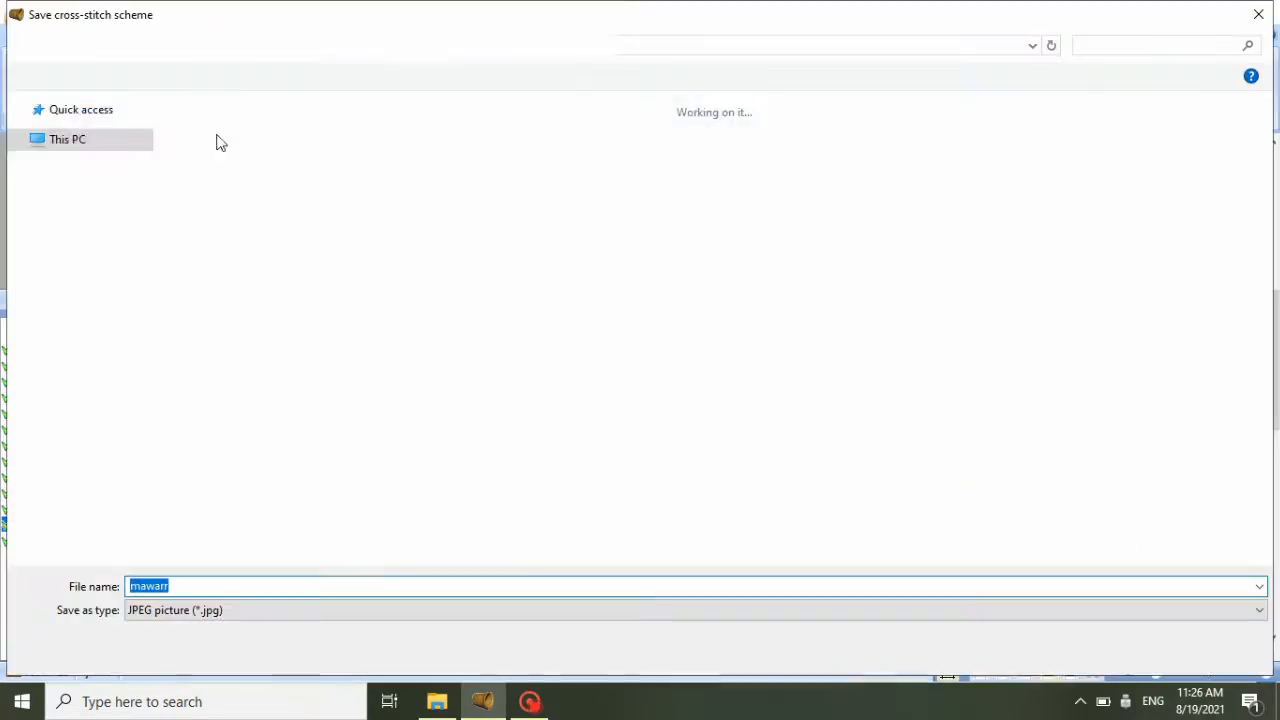
{"action": "type", "text": "rr"}
{"action": "left_click", "coordinate": [1121, 651]}
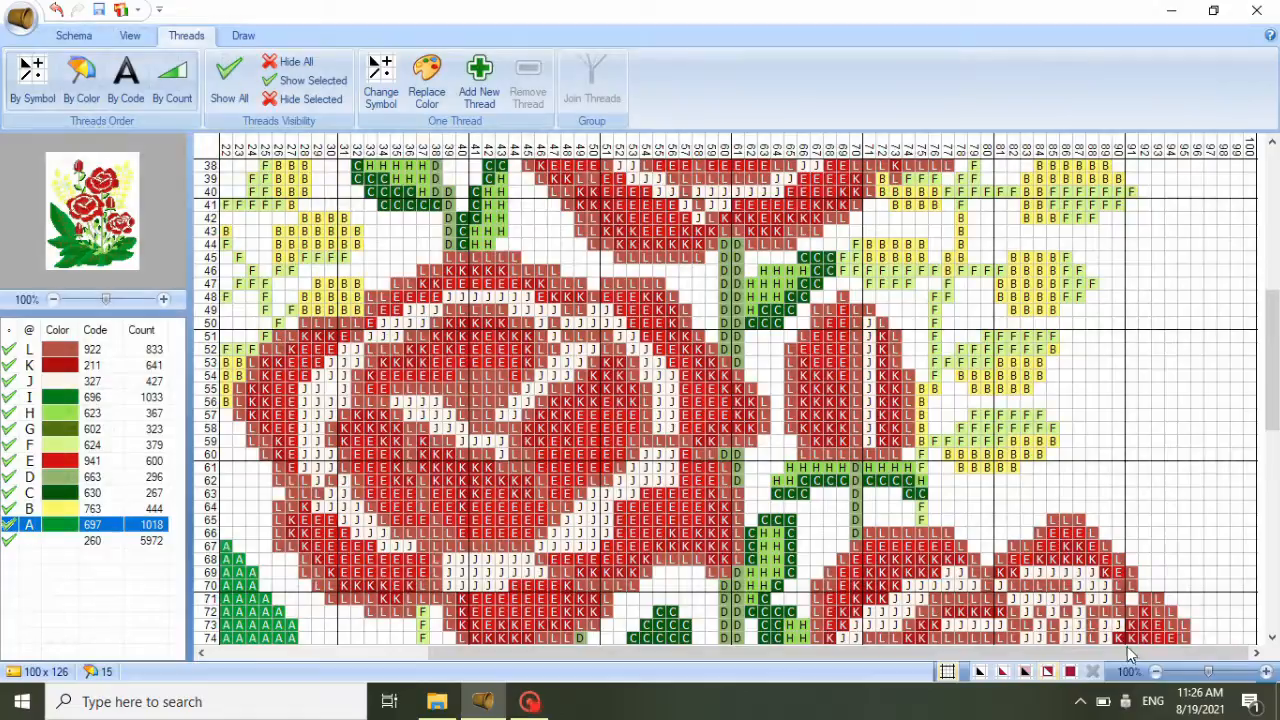
- Switch to Photos and examine the exported picture mawarrp.jpg enlarged, from the upper buds down to the large leaves
{"action": "key", "text": "alt+Tab"}
{"action": "left_click", "coordinate": [820, 268]}
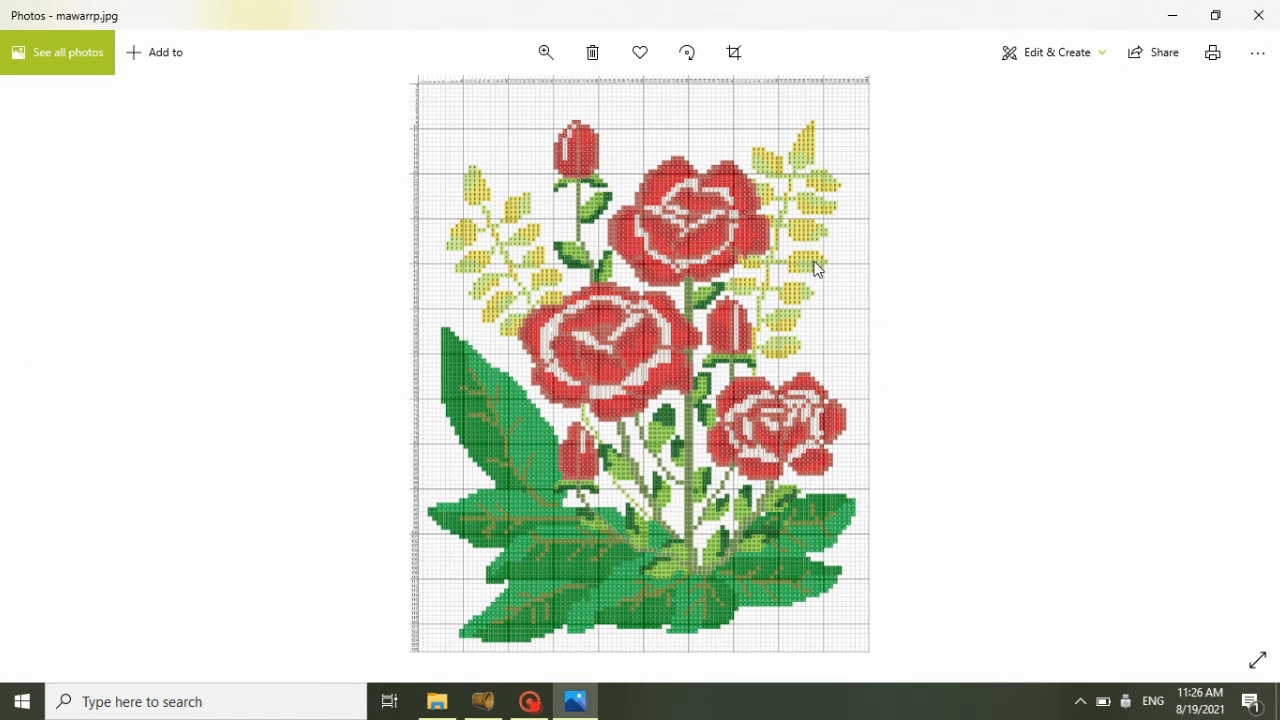
{"action": "left_click", "coordinate": [549, 52]}
{"action": "mouse_move", "coordinate": [470, 110]}
{"action": "left_mouse_down"}
{"action": "mouse_move", "coordinate": [507, 103]}
{"action": "mouse_move", "coordinate": [483, 104]}
{"action": "left_mouse_up"}
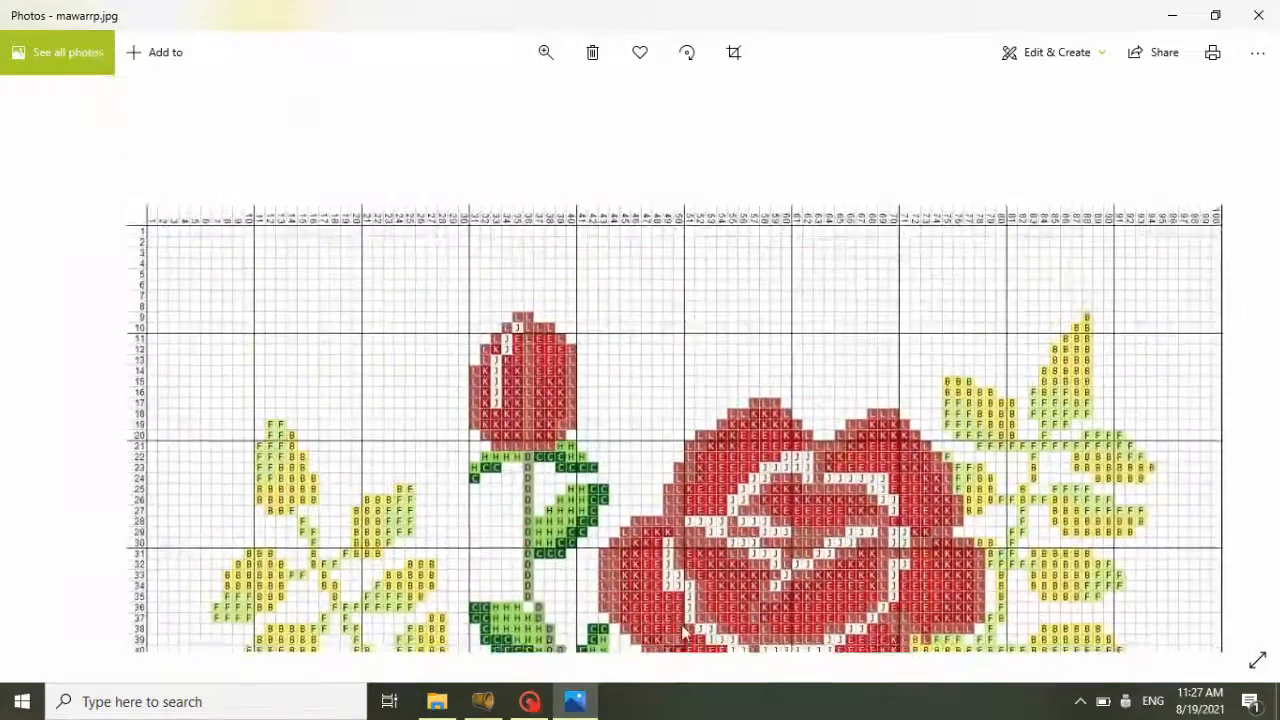
{"action": "scroll", "coordinate": [685, 630], "scroll_direction": "down", "scroll_amount": 5}
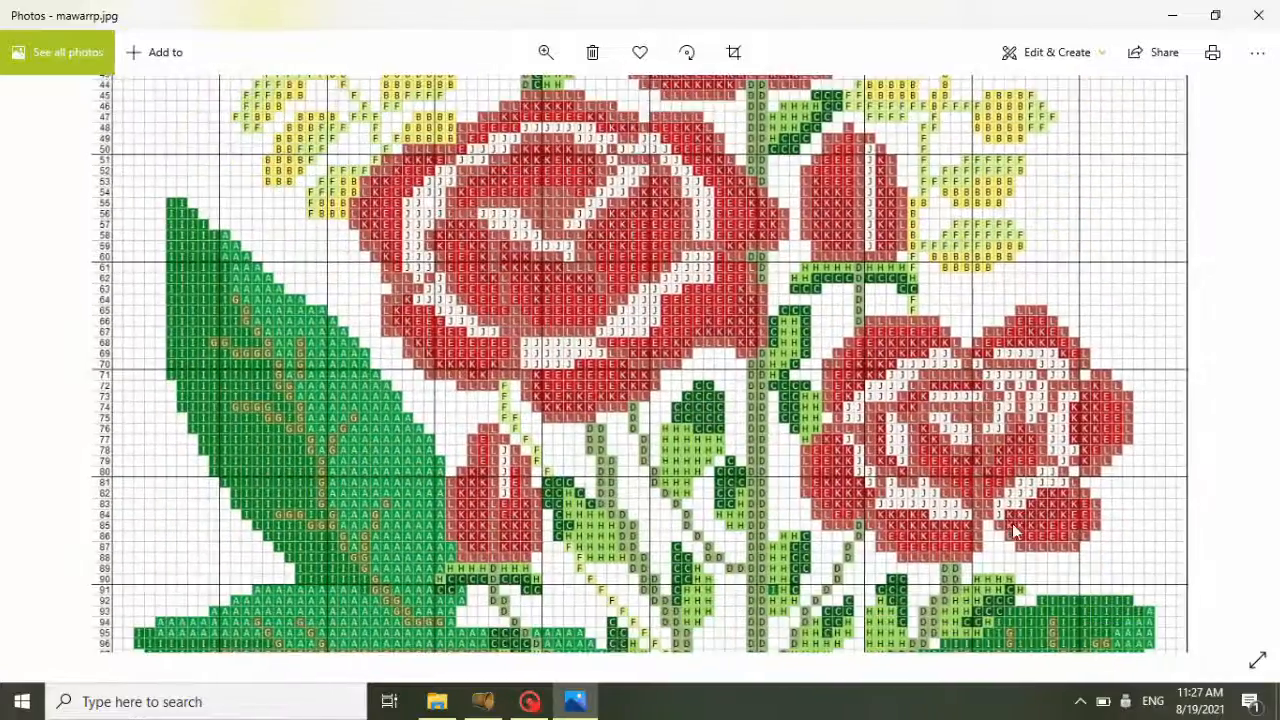
{"action": "scroll", "coordinate": [1015, 530], "scroll_direction": "down", "scroll_amount": 4}
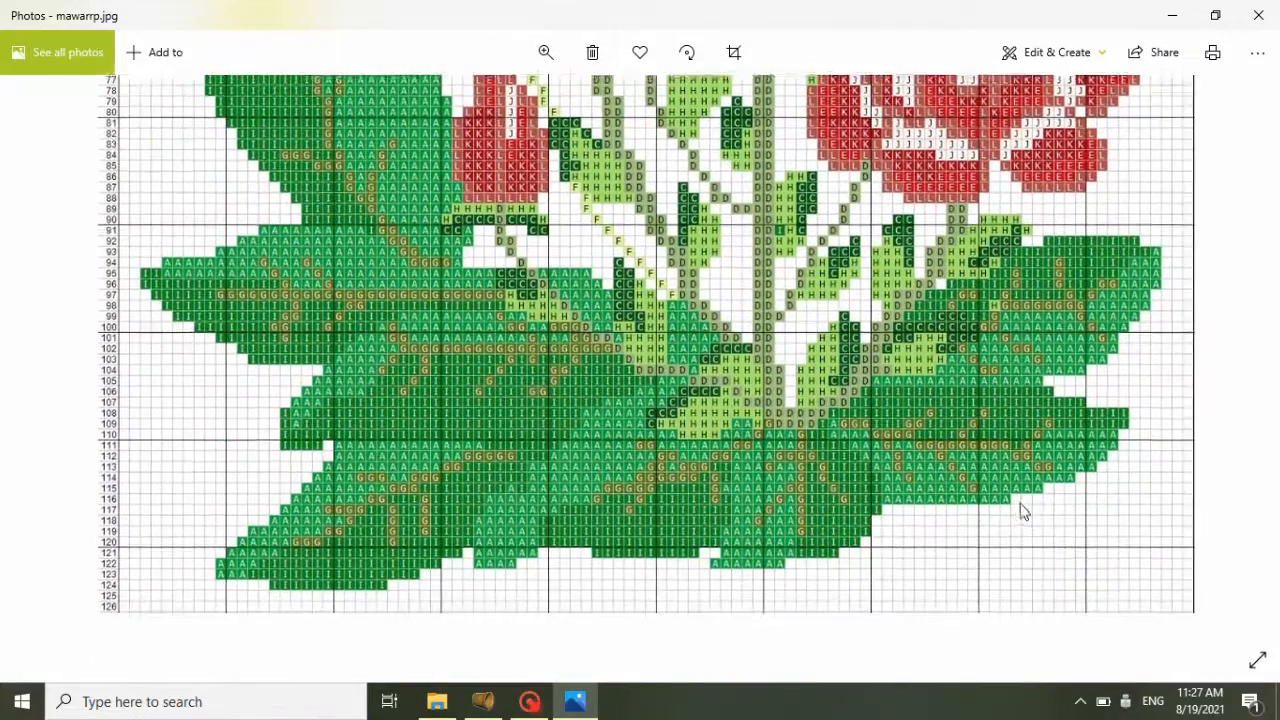
{"action": "left_click_drag", "start_coordinate": [1022, 511], "coordinate": [1027, 399]}
{"action": "scroll", "coordinate": [1027, 399], "scroll_direction": "up", "scroll_amount": 5}
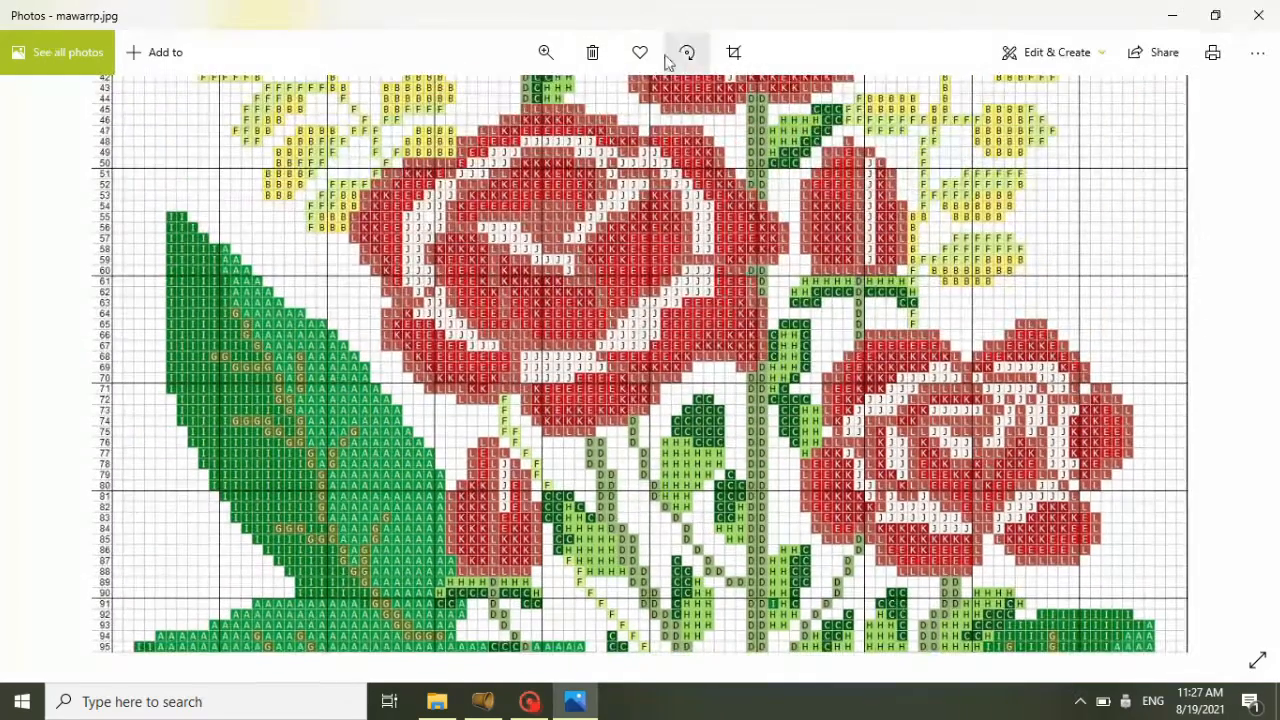
- Show the exported thread colour chart mawarrp.Colors.jpg
{"action": "left_click", "coordinate": [546, 52]}
{"action": "left_click_drag", "start_coordinate": [483, 103], "coordinate": [457, 124]}
{"action": "left_click", "coordinate": [49, 369]}
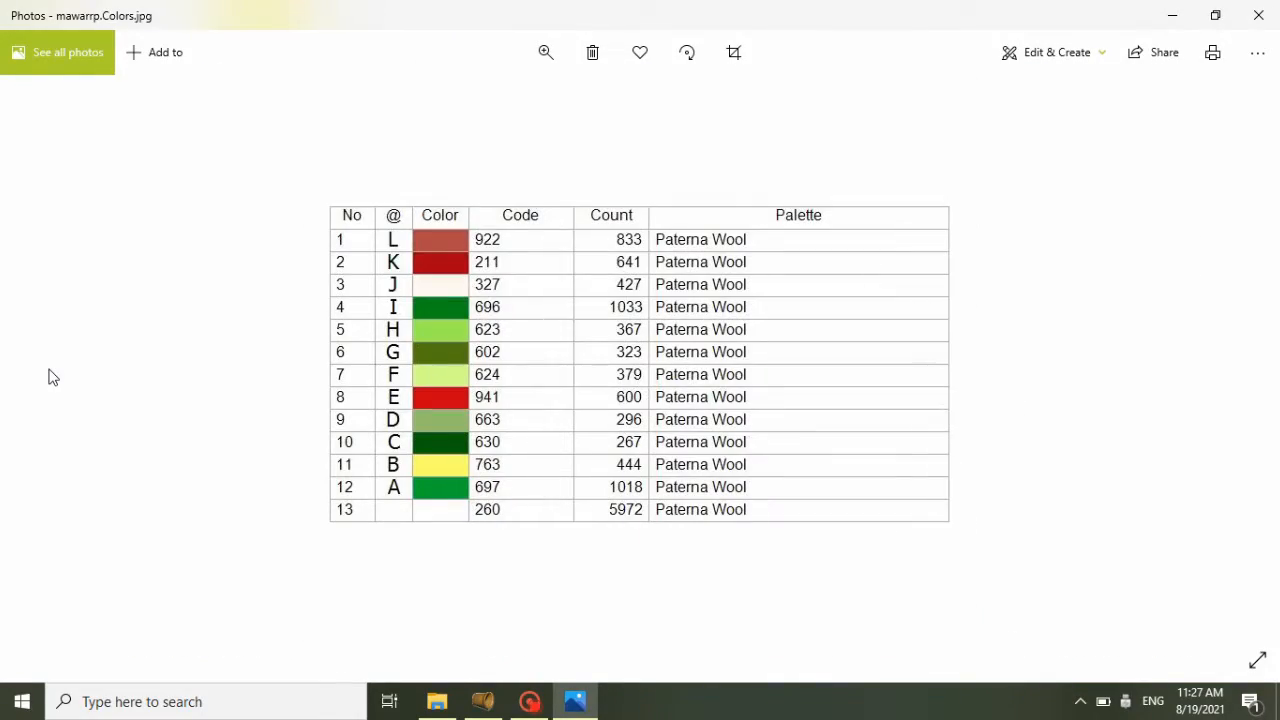